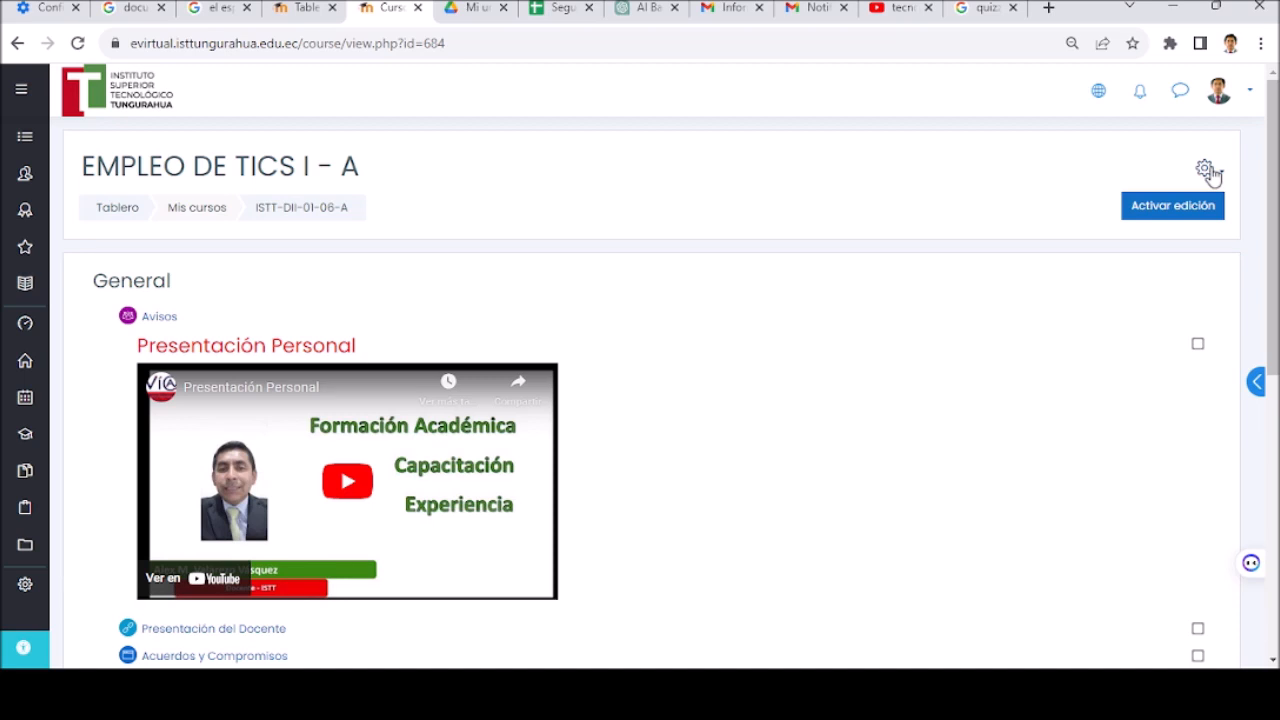
Open the full course administration page and go to the question bank's categories
left_click(1206, 170)
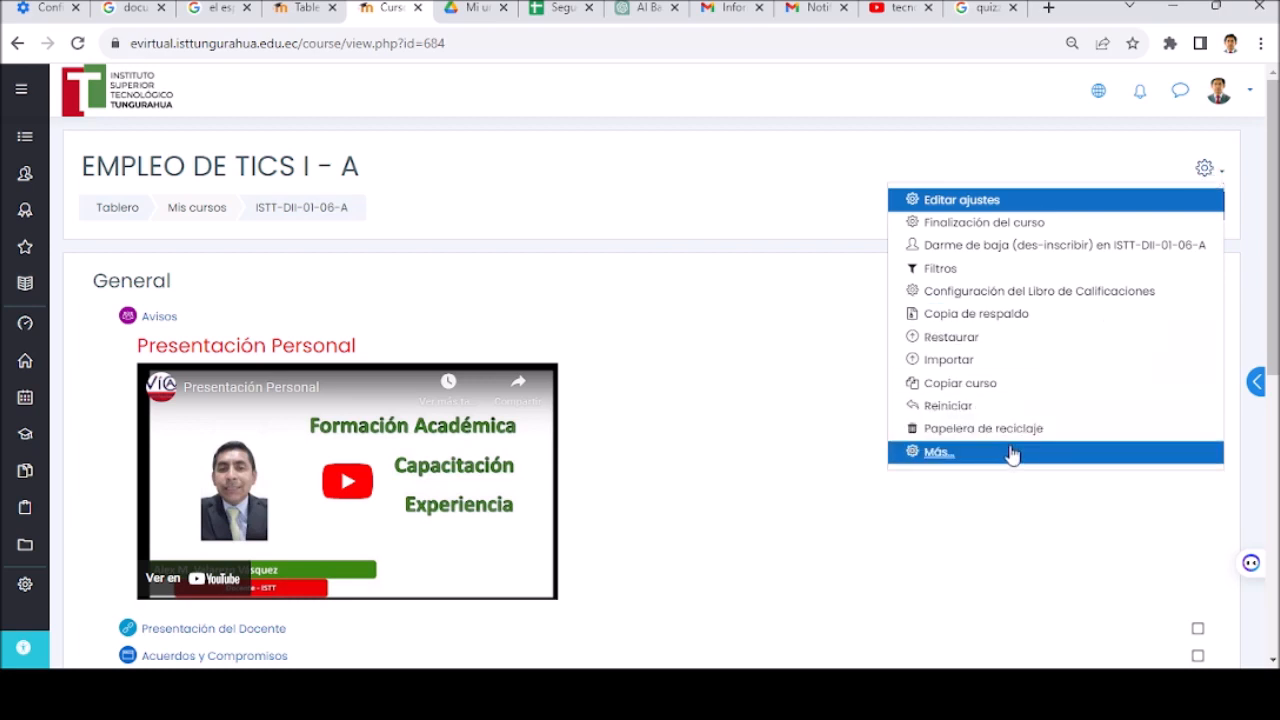
key("Escape")
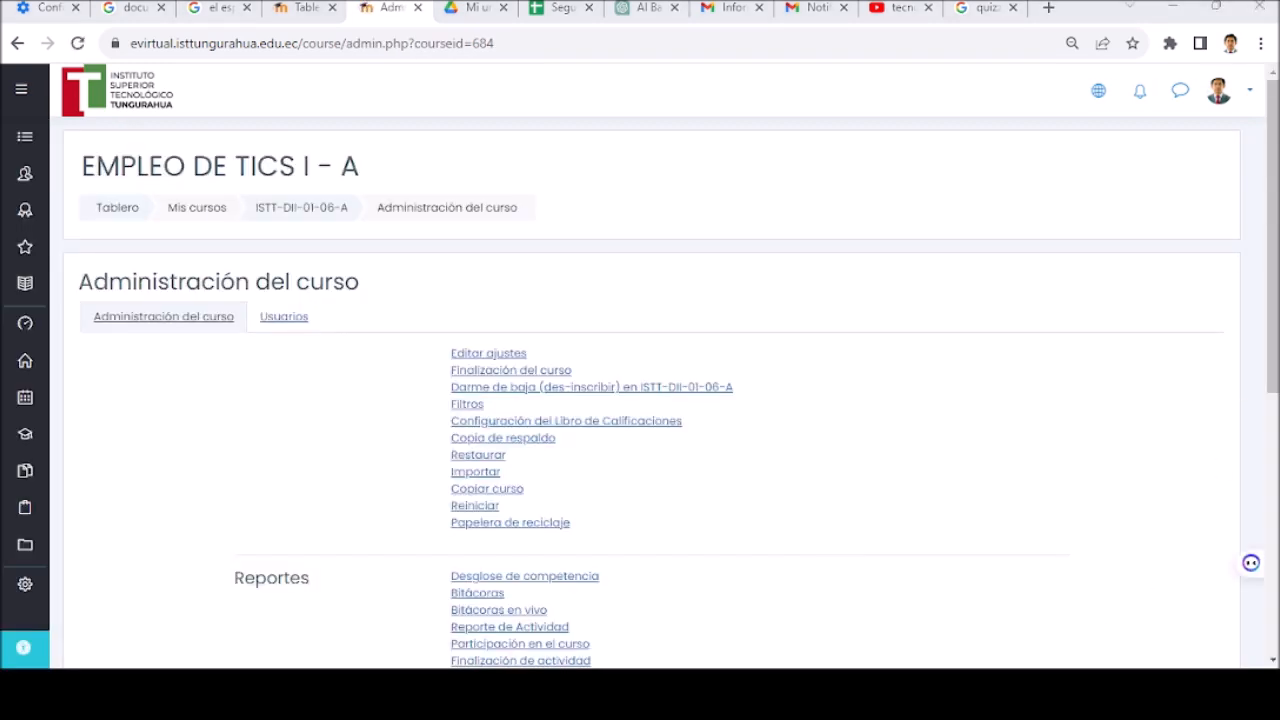
left_click_drag(1272, 335, 1272, 523)
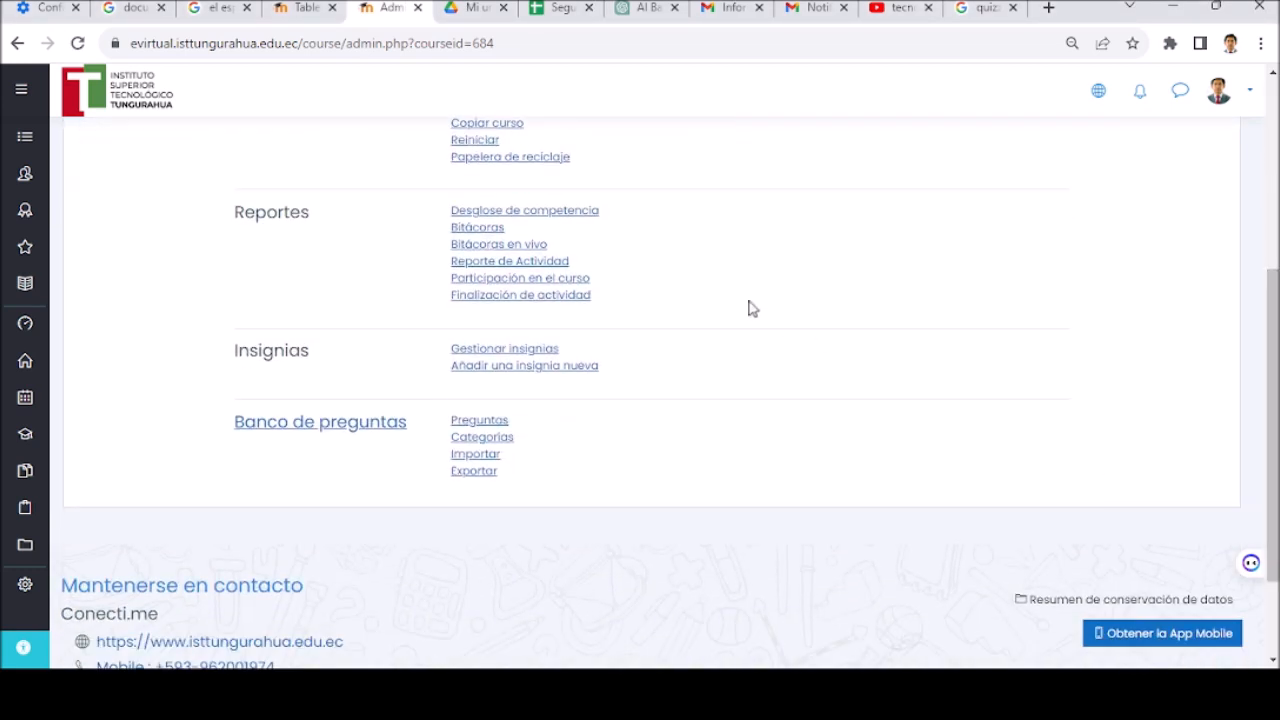
left_click(480, 440)
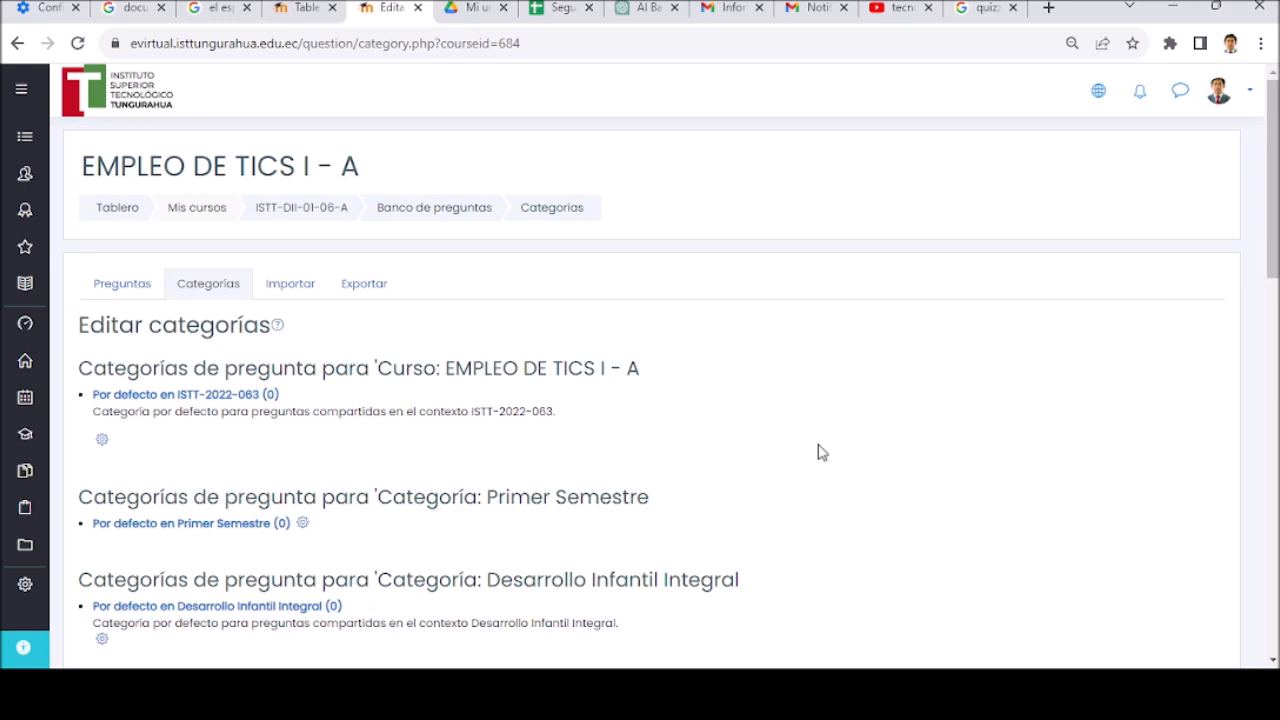
Add a question category named "Sistemas Operativos" with "Superior para EMPLEO DE TICS I - A" as its parent category
left_click_drag(1275, 213, 1275, 444)
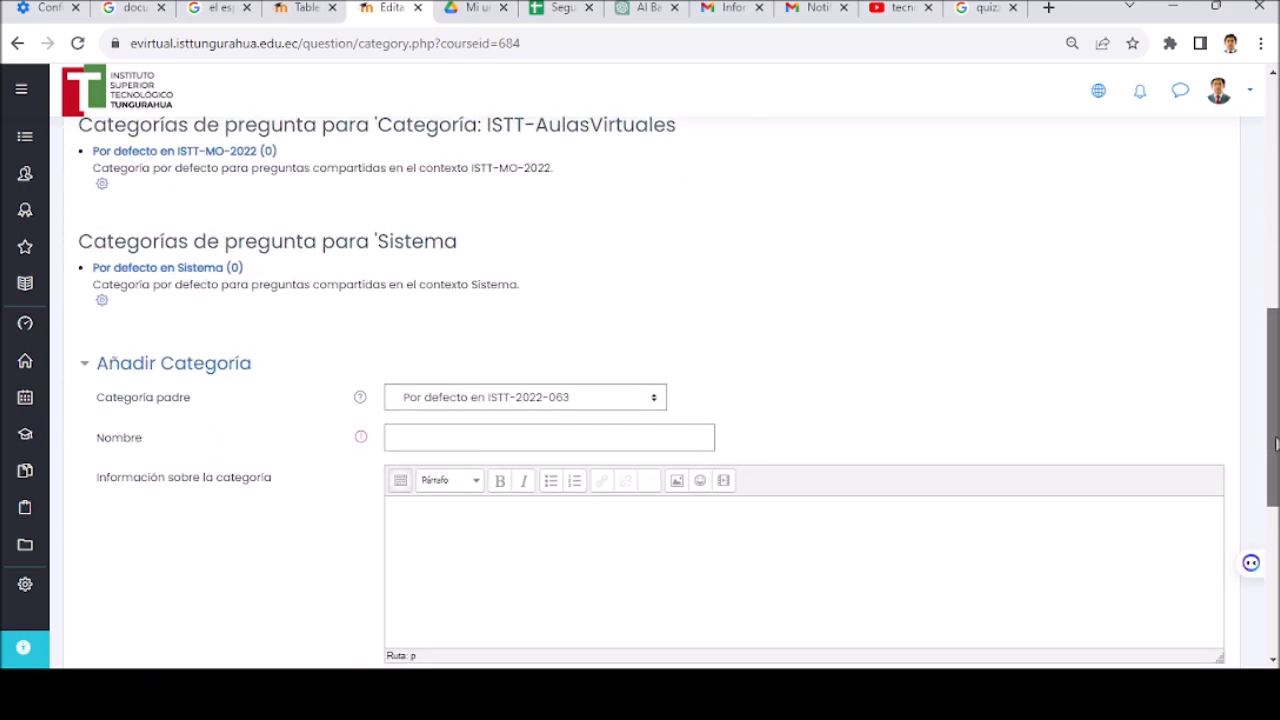
left_click(623, 405)
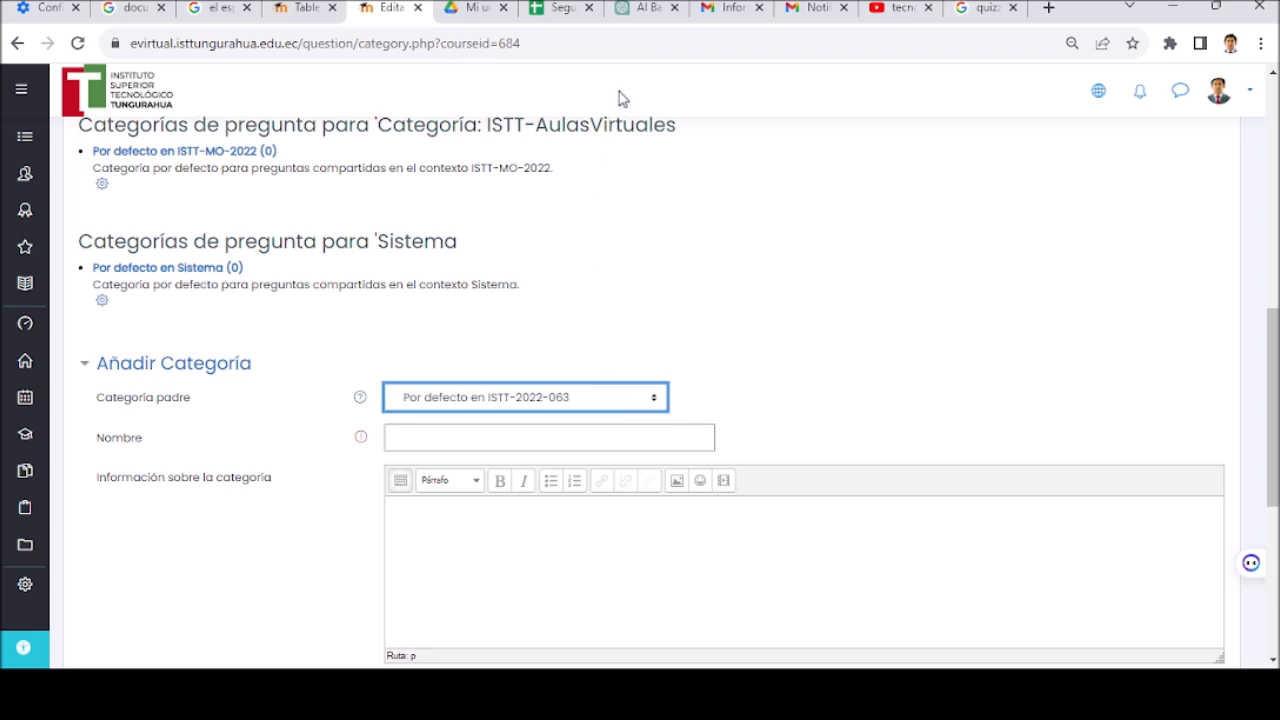
key("Up")
left_click(532, 430)
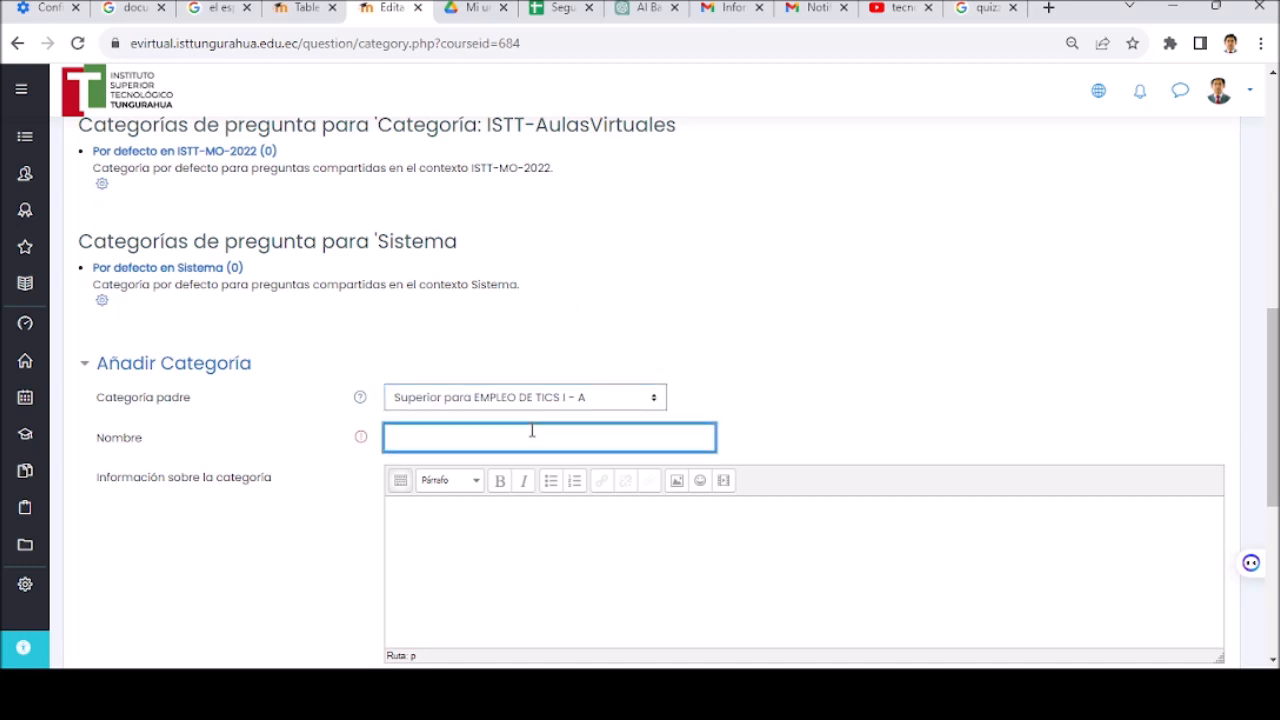
type("Sistemas Operativos")
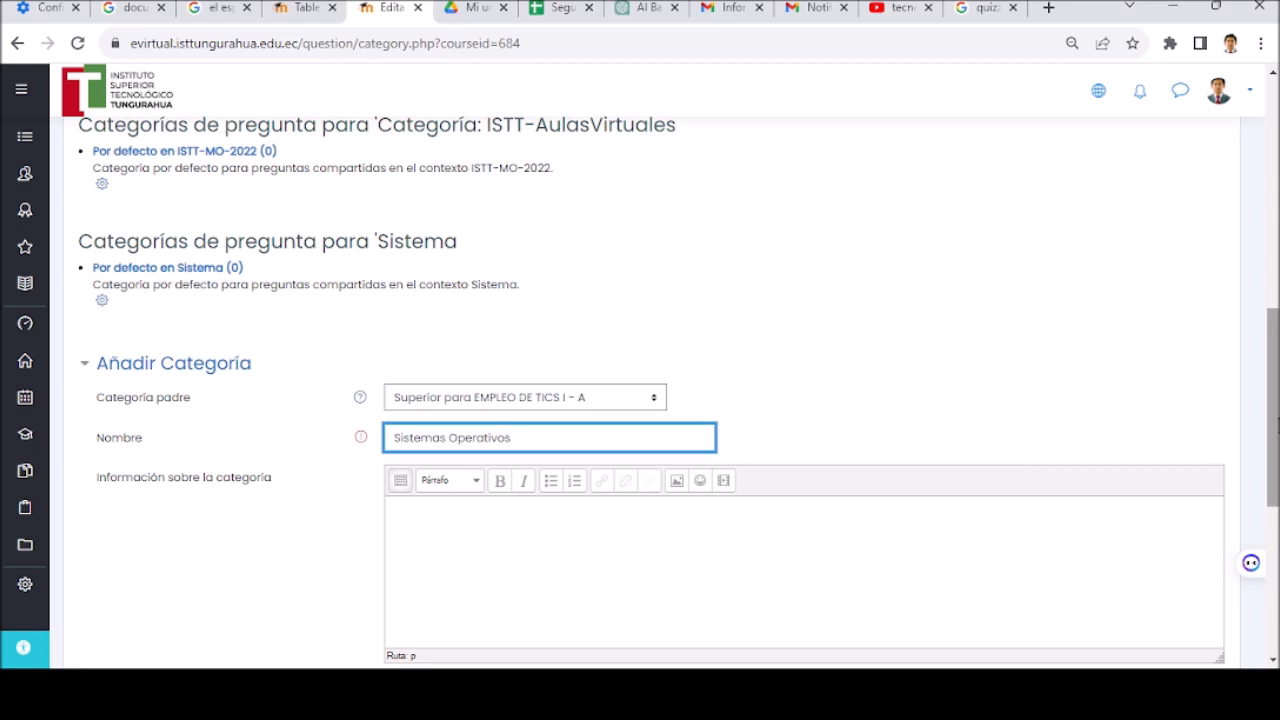
scroll(1274, 425, "down", 2)
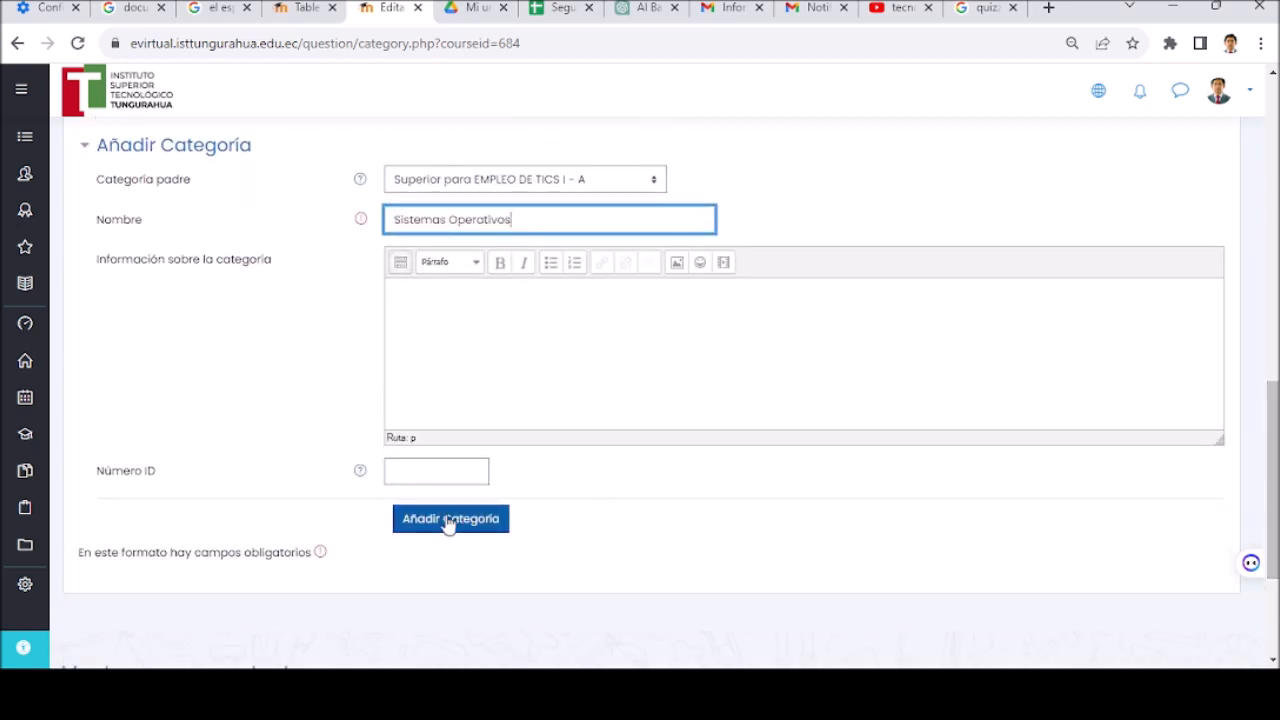
left_click(449, 521)
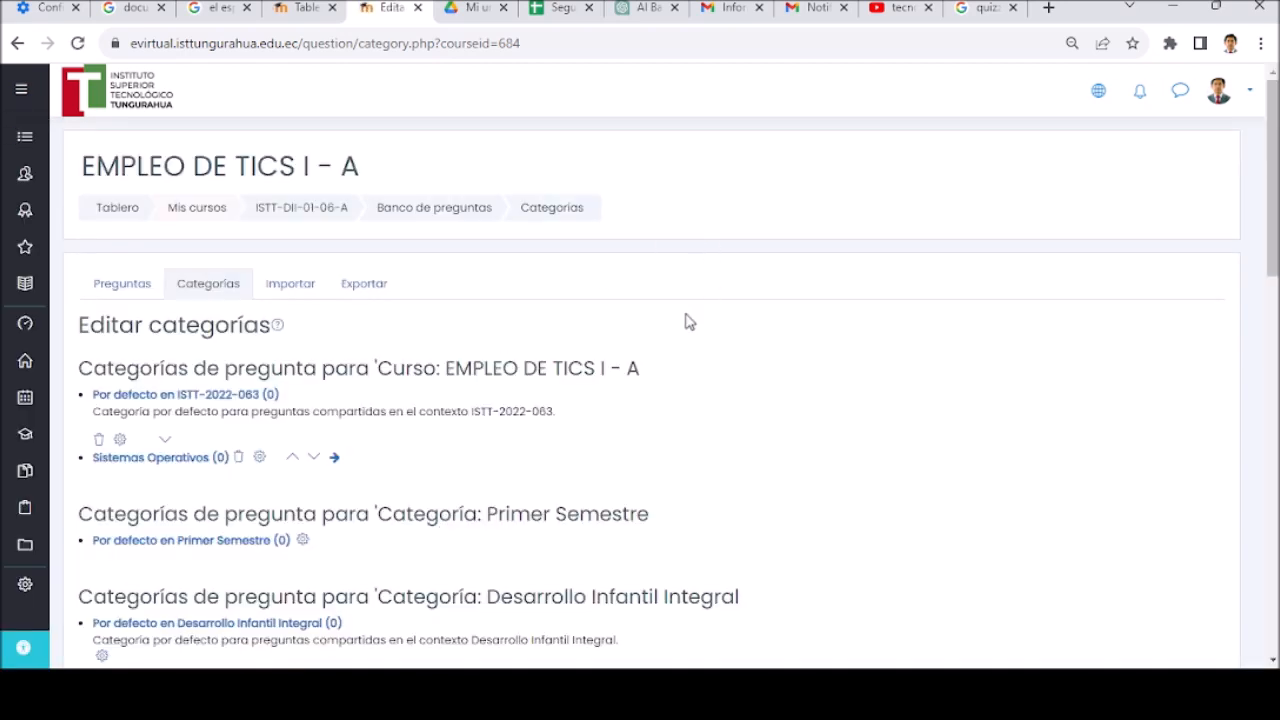
Show the question bank's questions for the "Sistemas Operativos" category
left_click(117, 285)
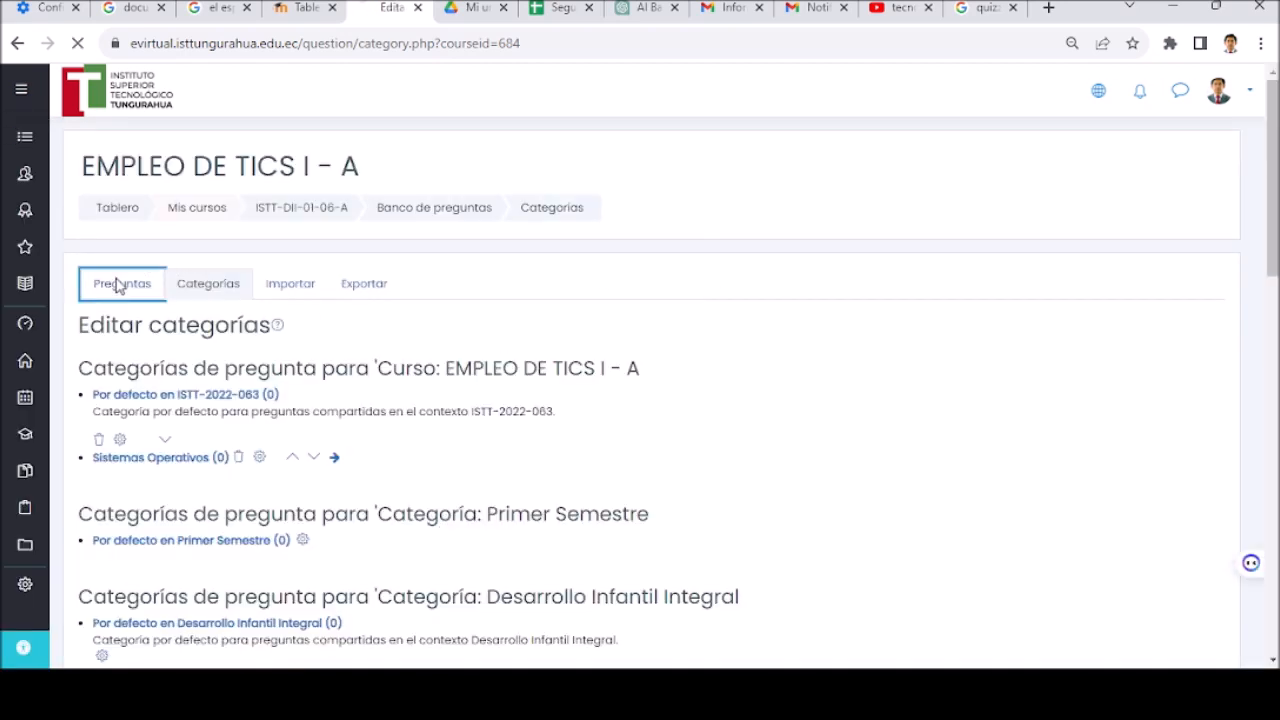
left_click(480, 370)
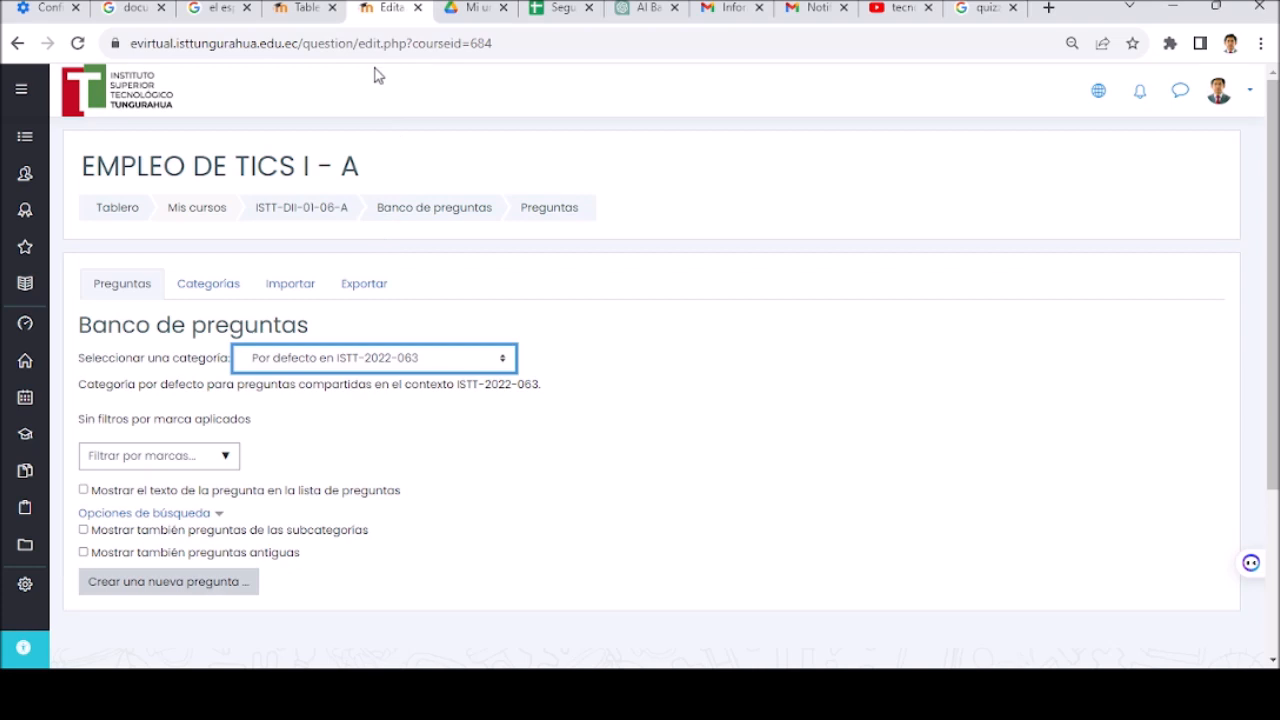
key("Down")
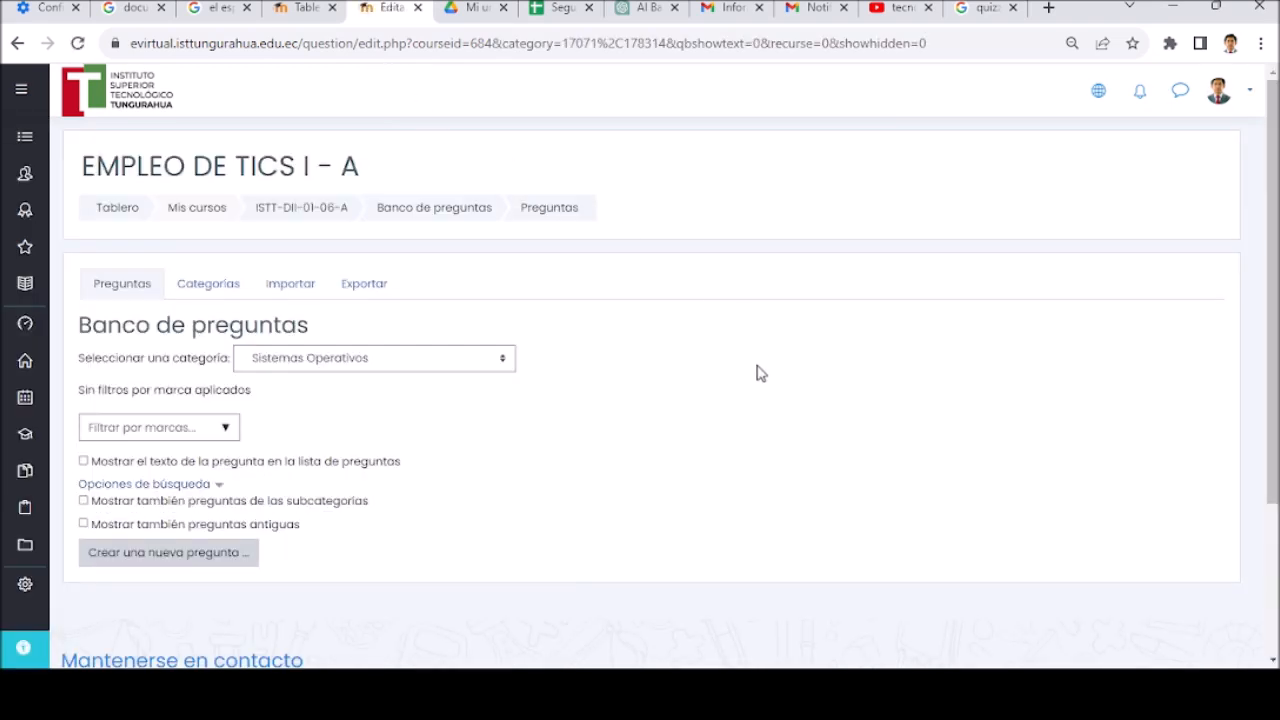
left_click(950, 694)
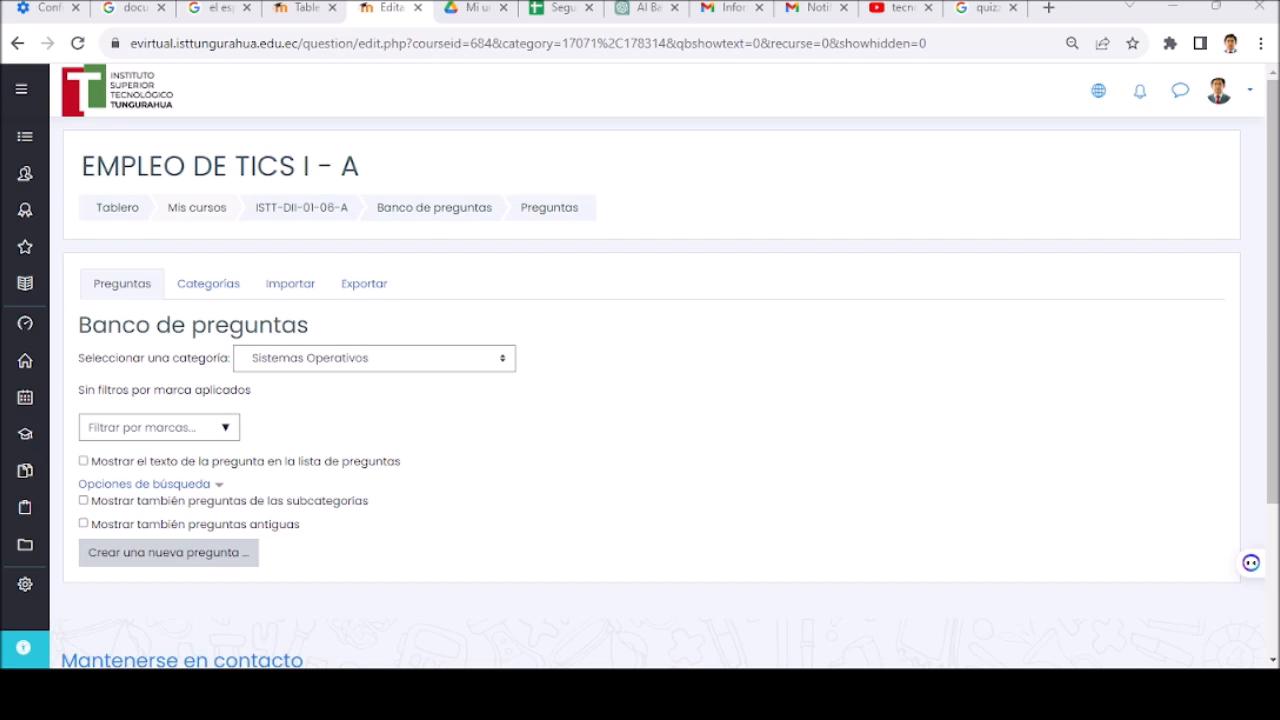
left_click(457, 362)
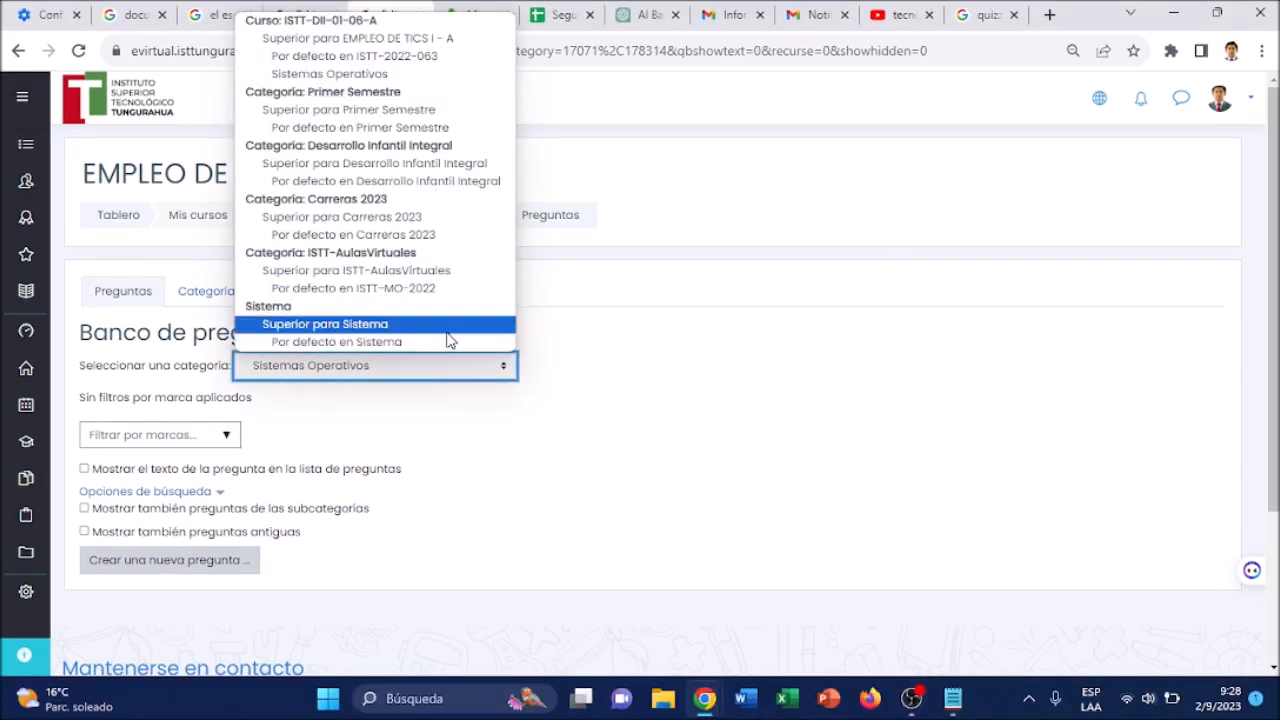
left_click(474, 74)
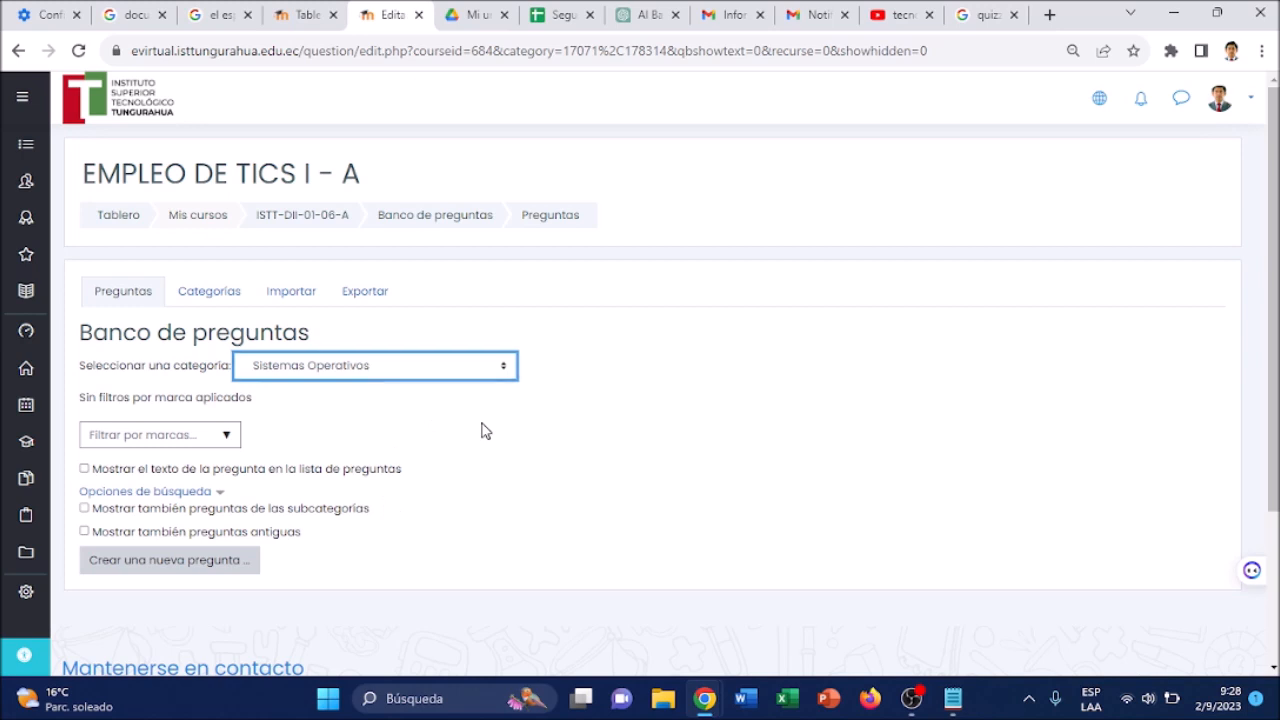
Create a new question of type "Opción múltiple" in the Sistemas Operativos category
left_click(208, 563)
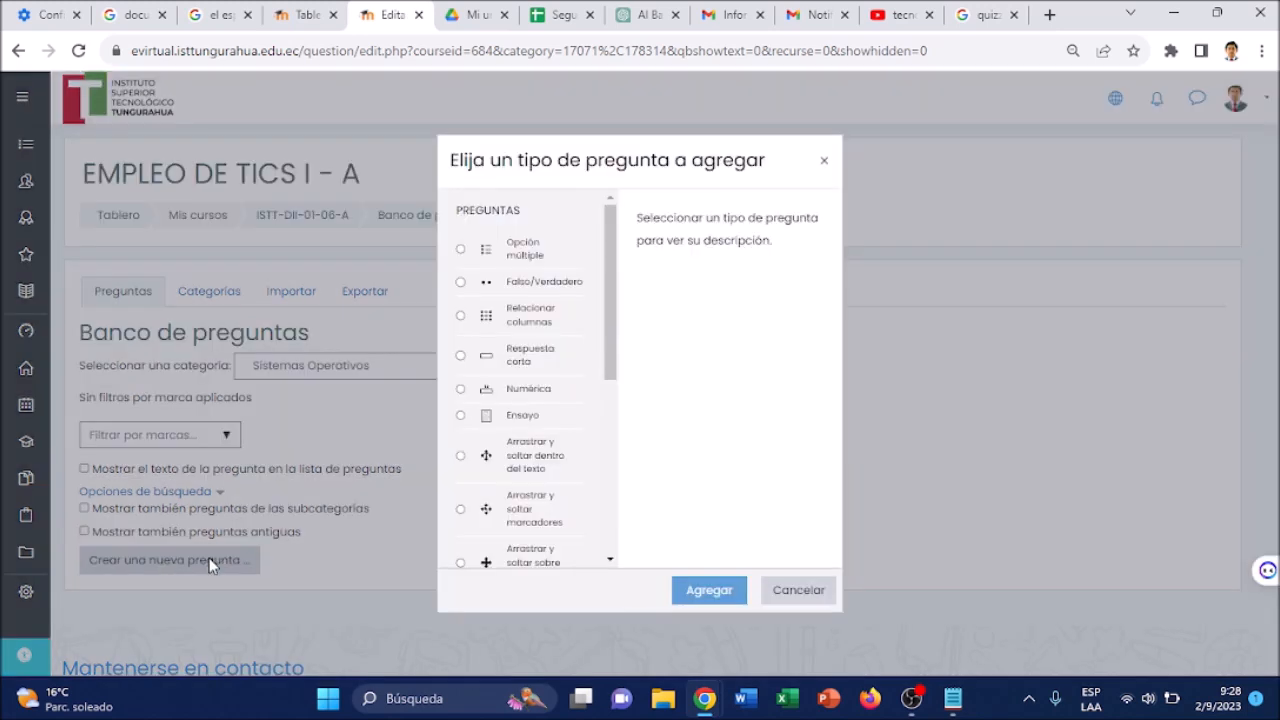
left_click(461, 250)
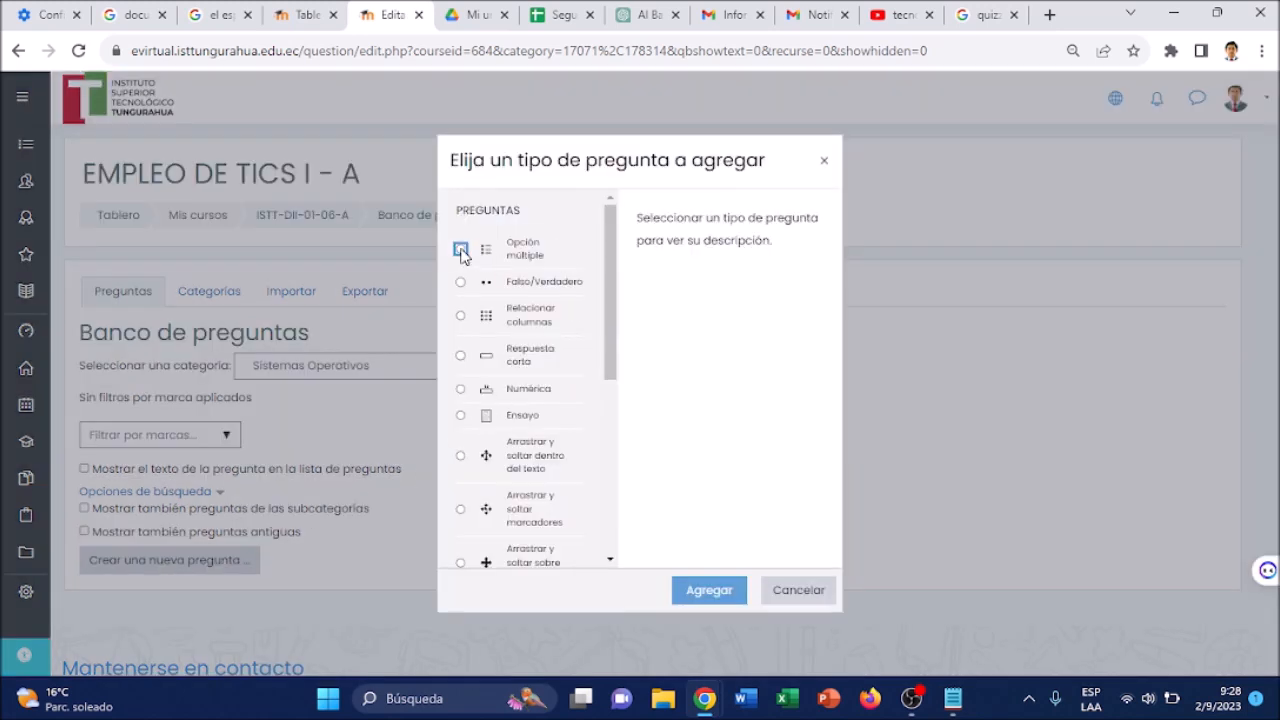
left_click(686, 595)
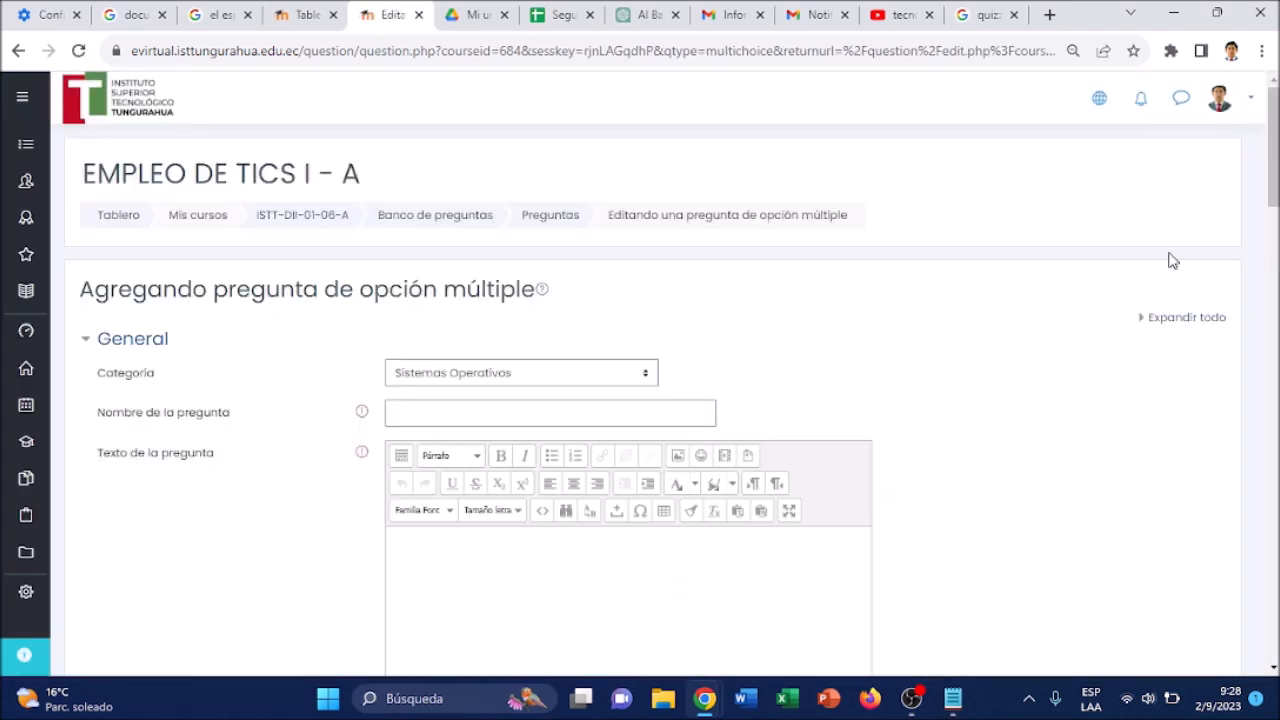
Name the multiple-choice question "Internet, se lo define como"
scroll(1275, 190, "down", 1)
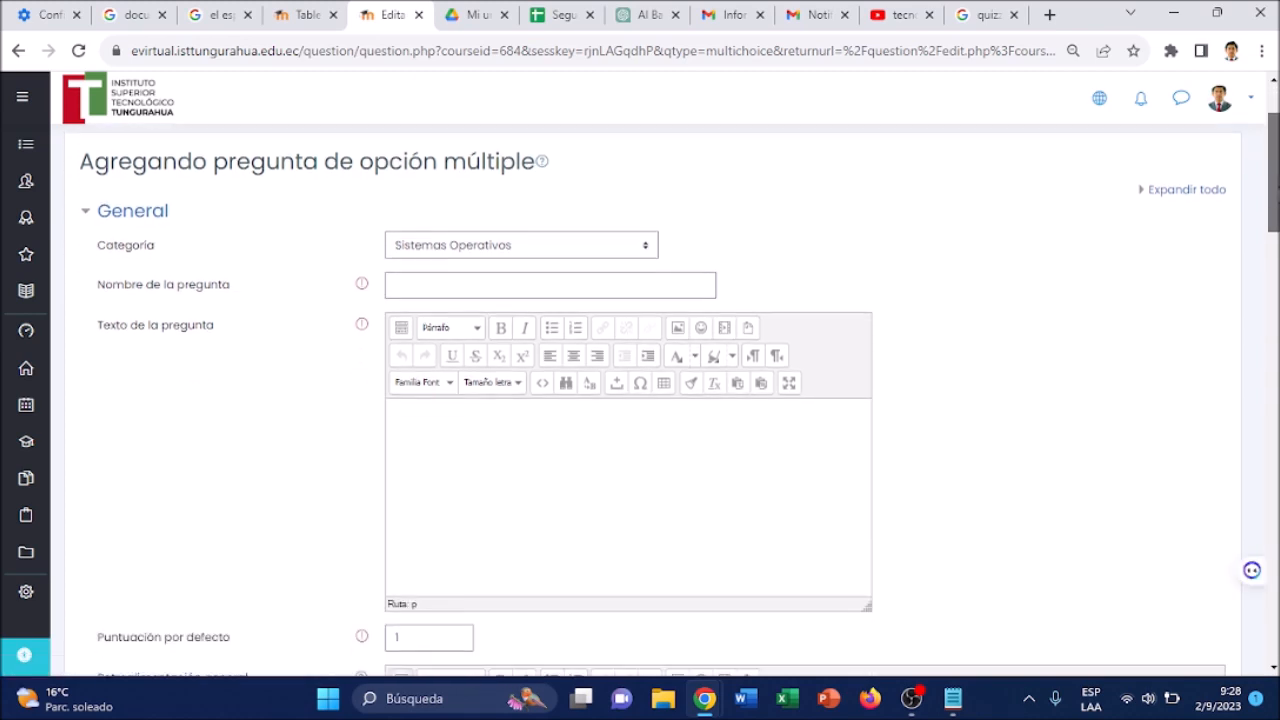
scroll(1275, 190, "down", 1)
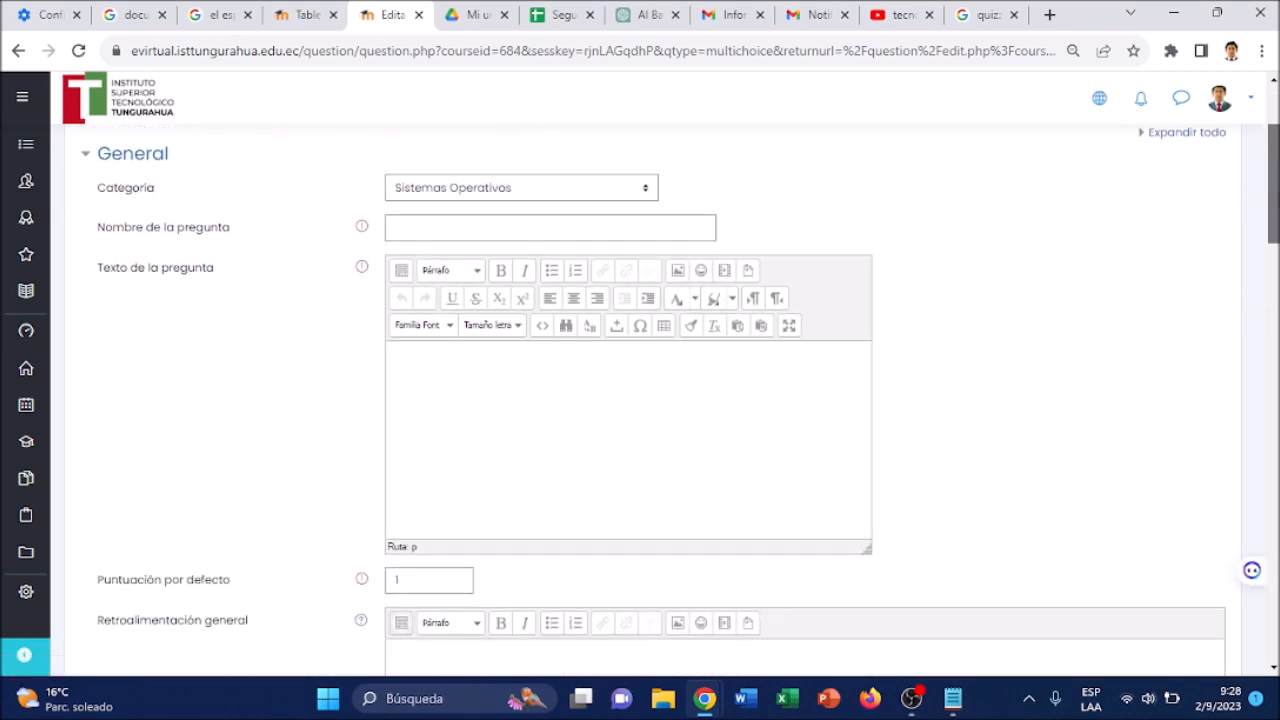
left_click(700, 223)
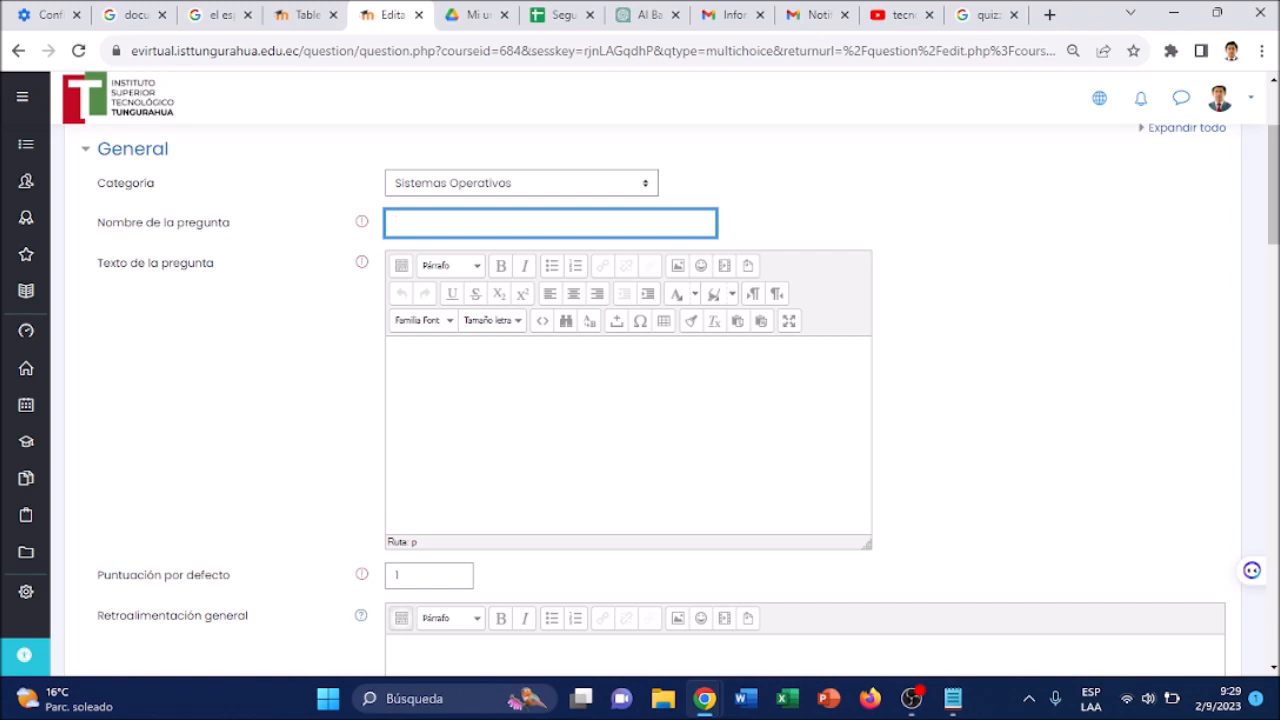
type("Internet, se lo define como")
Enter "Seleccione la respuesta correcta" as the question text
left_click(624, 382)
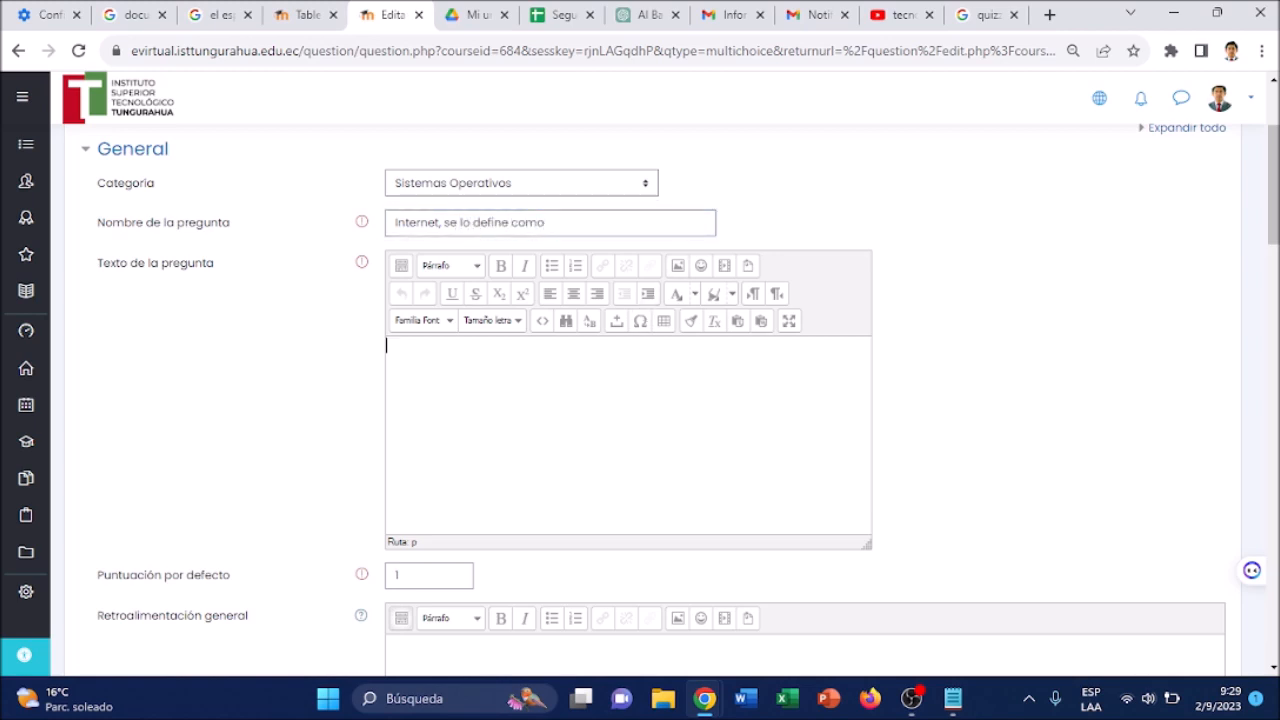
type("Slec")
key("BackSpace")
key("BackSpace")
type("elec")
type("cione la")
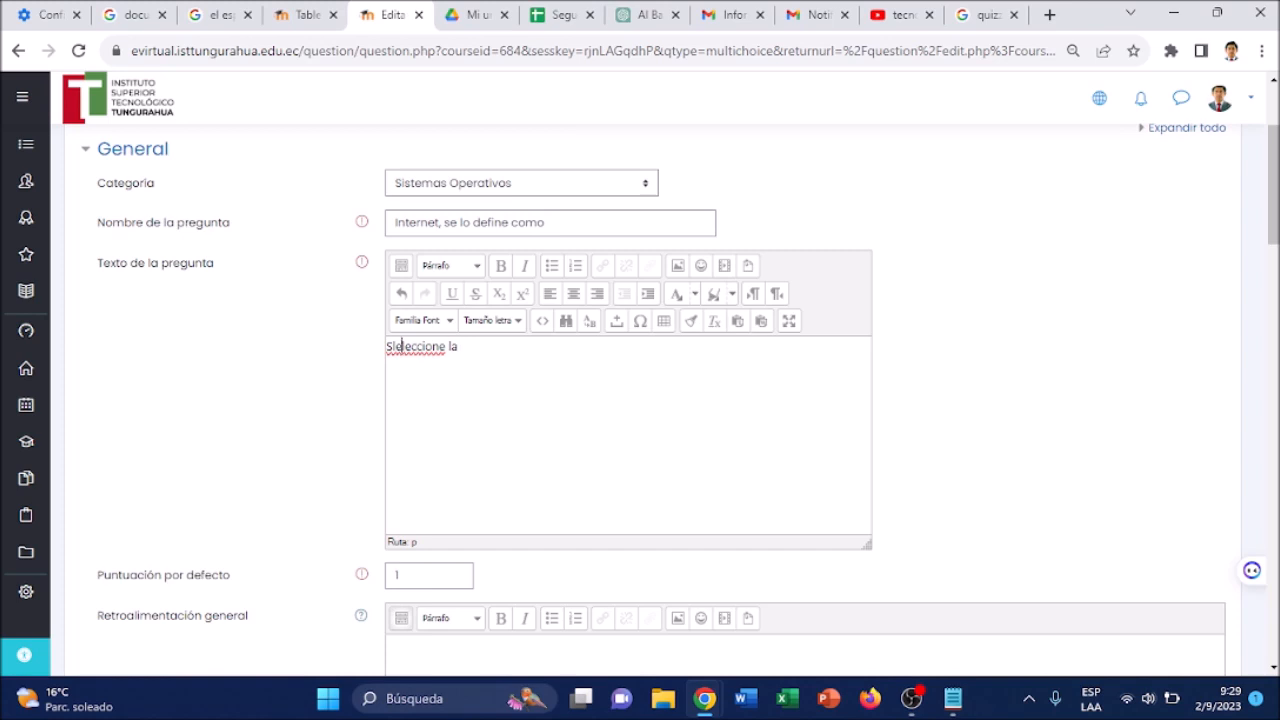
key("BackSpace")
key("End")
type("respuesta correcta")
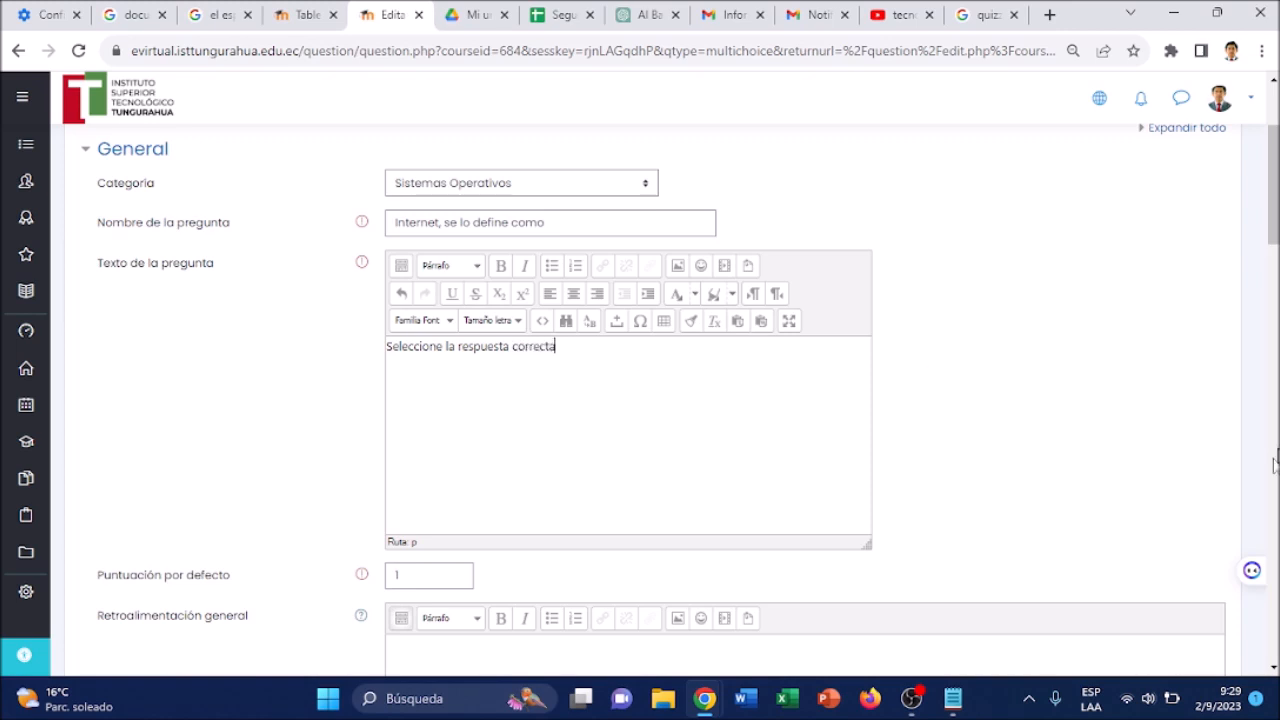
Set the question to accept "Sólo una respuesta"
scroll(1276, 266, "down", 4)
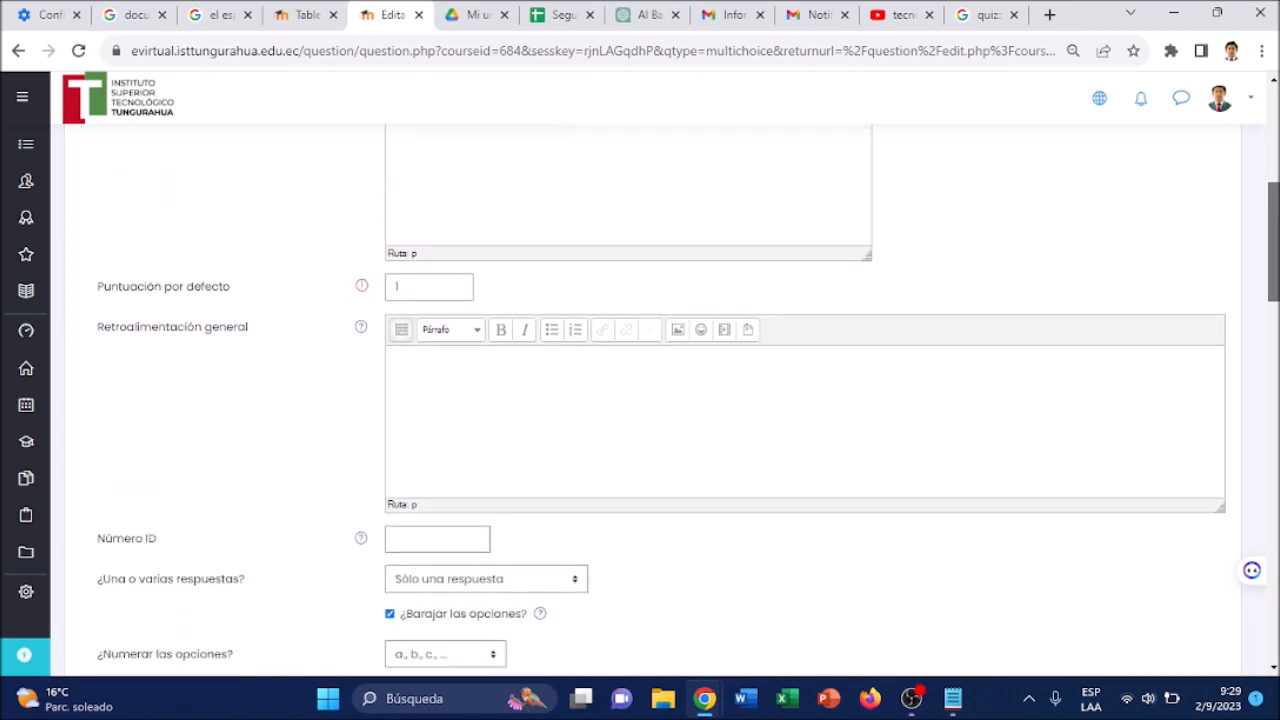
left_click_drag(1275, 266, 1275, 257)
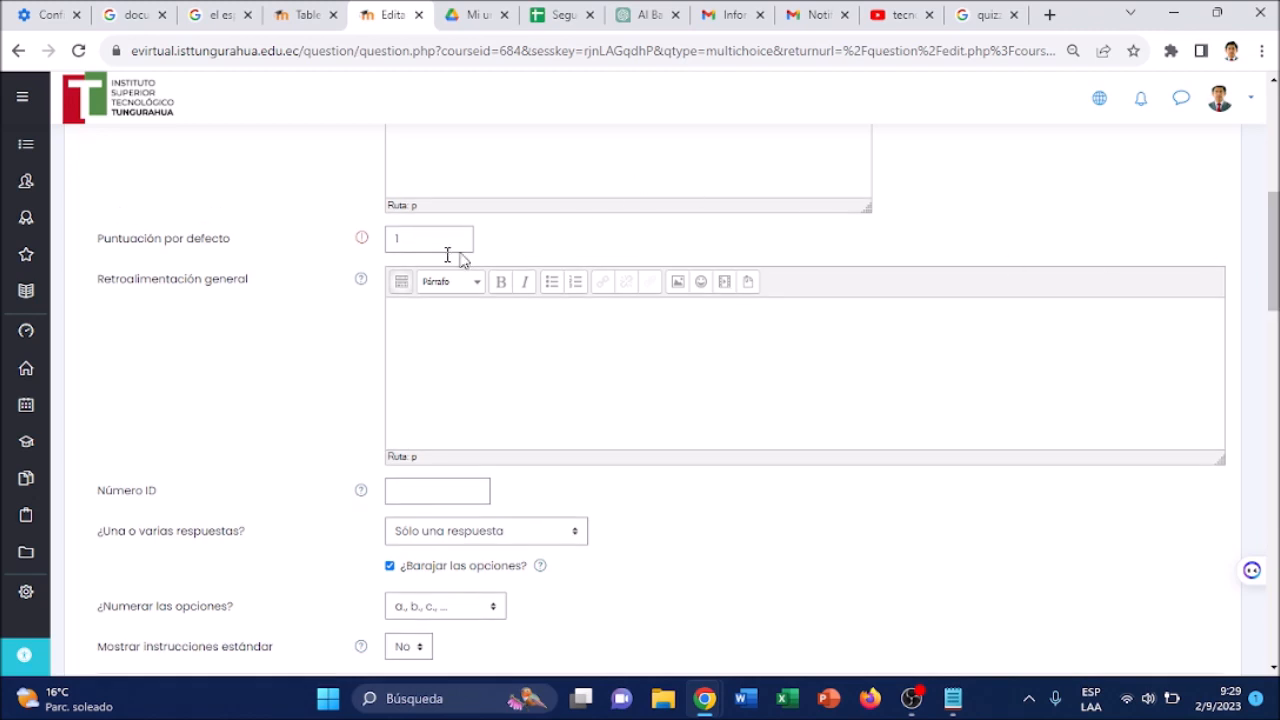
left_click(477, 540)
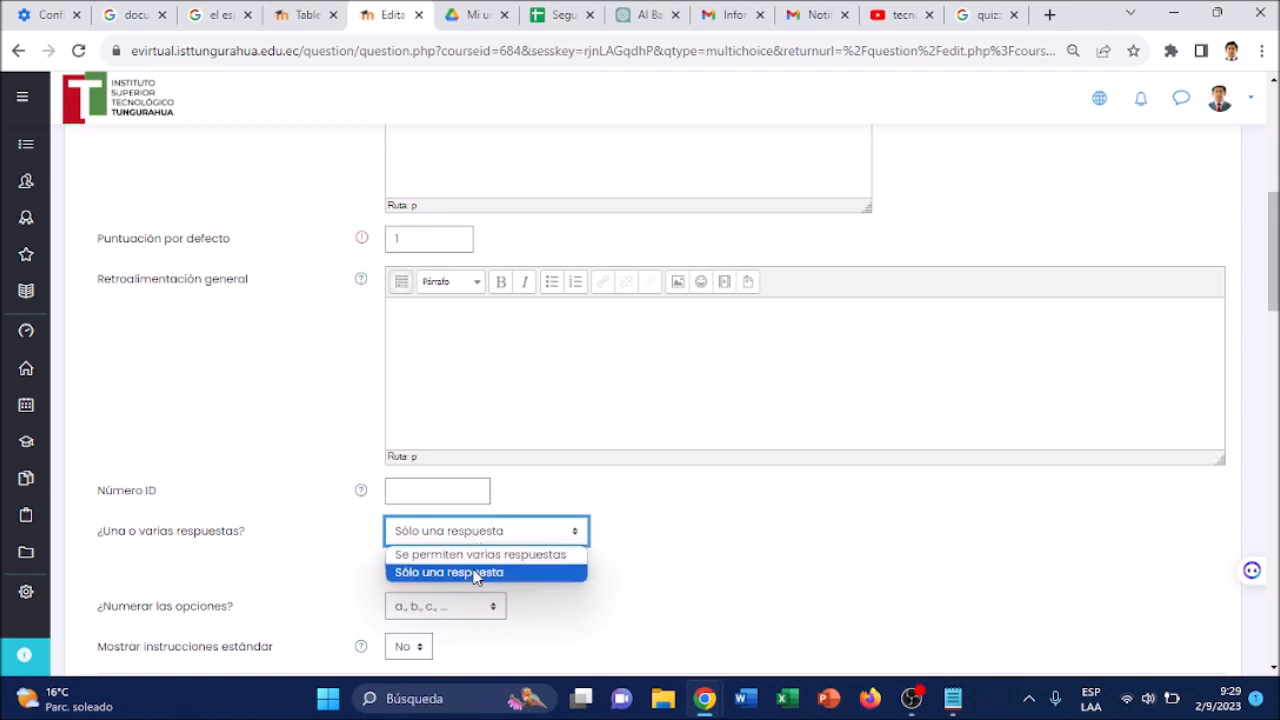
left_click(498, 574)
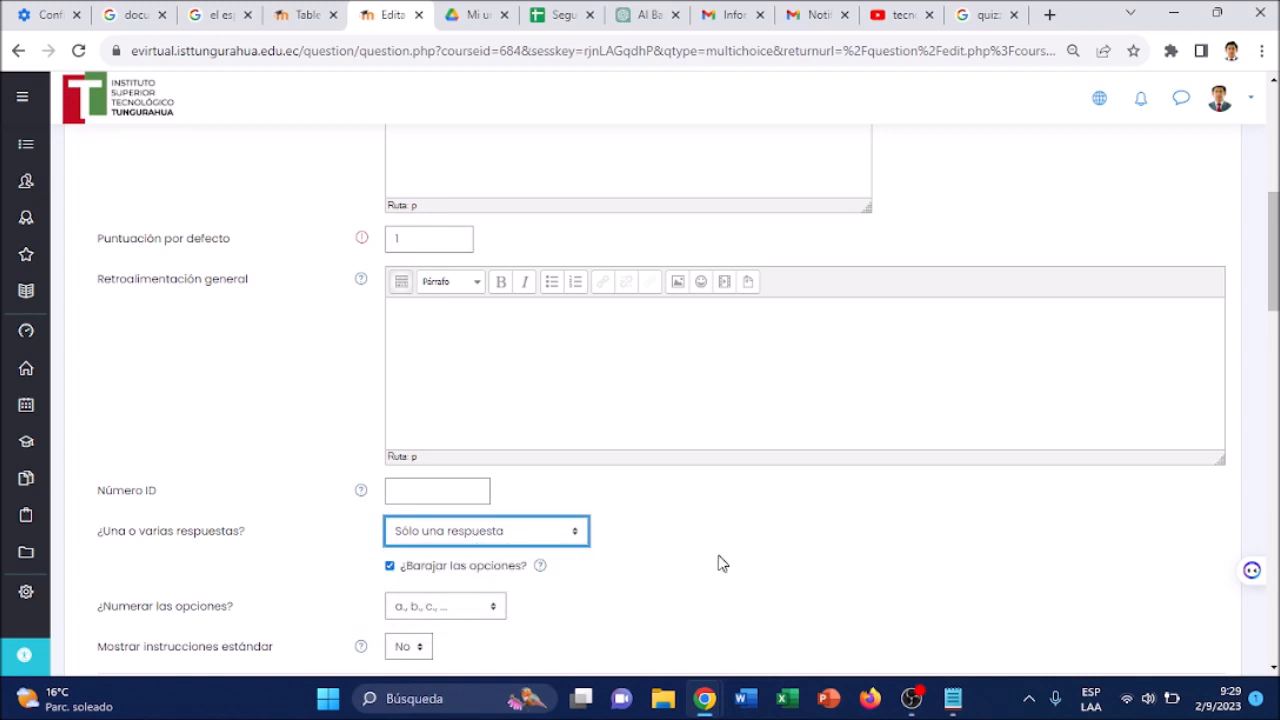
Set the numbering of the answer options to "Sin numeración"
scroll(466, 217, "down", 4)
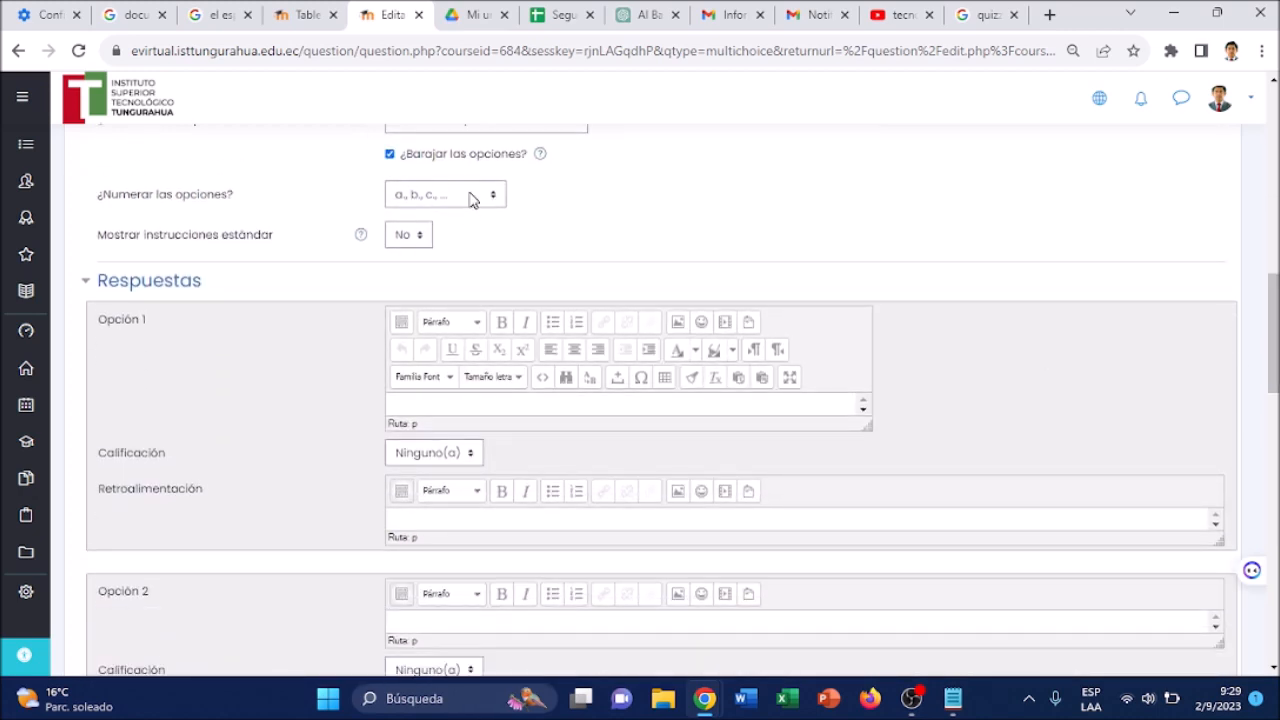
left_click(471, 194)
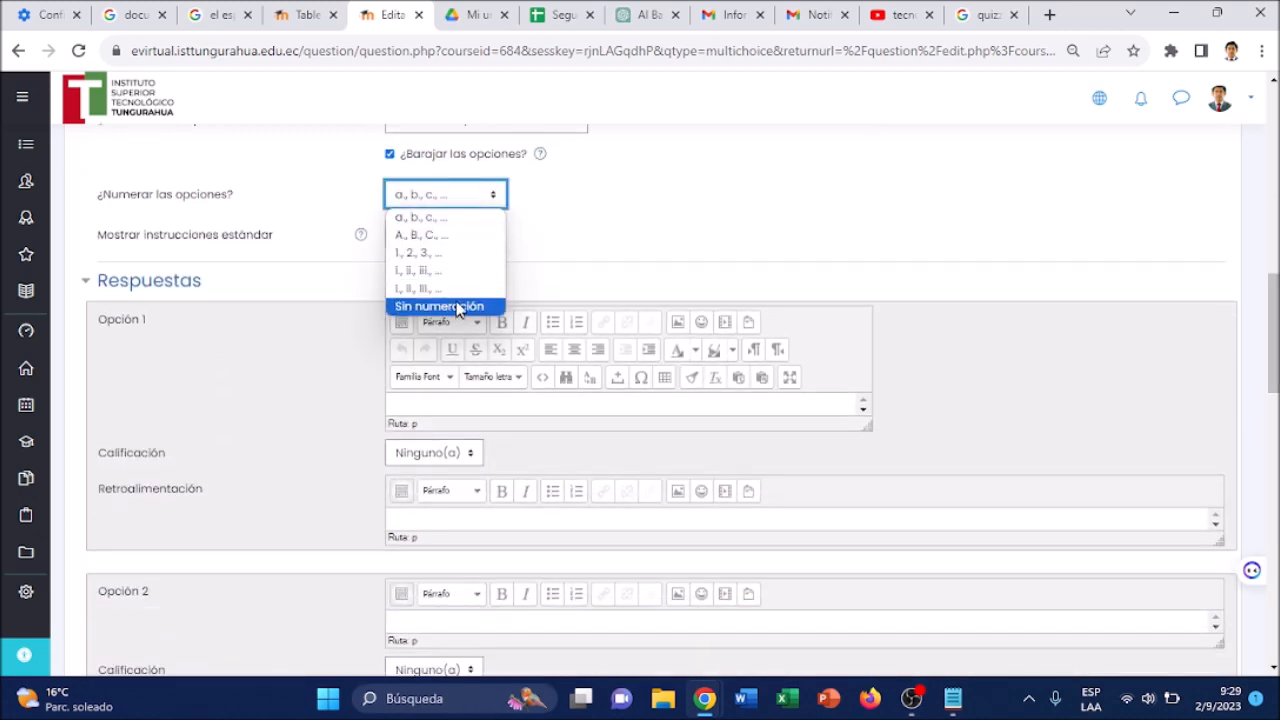
left_click(565, 222)
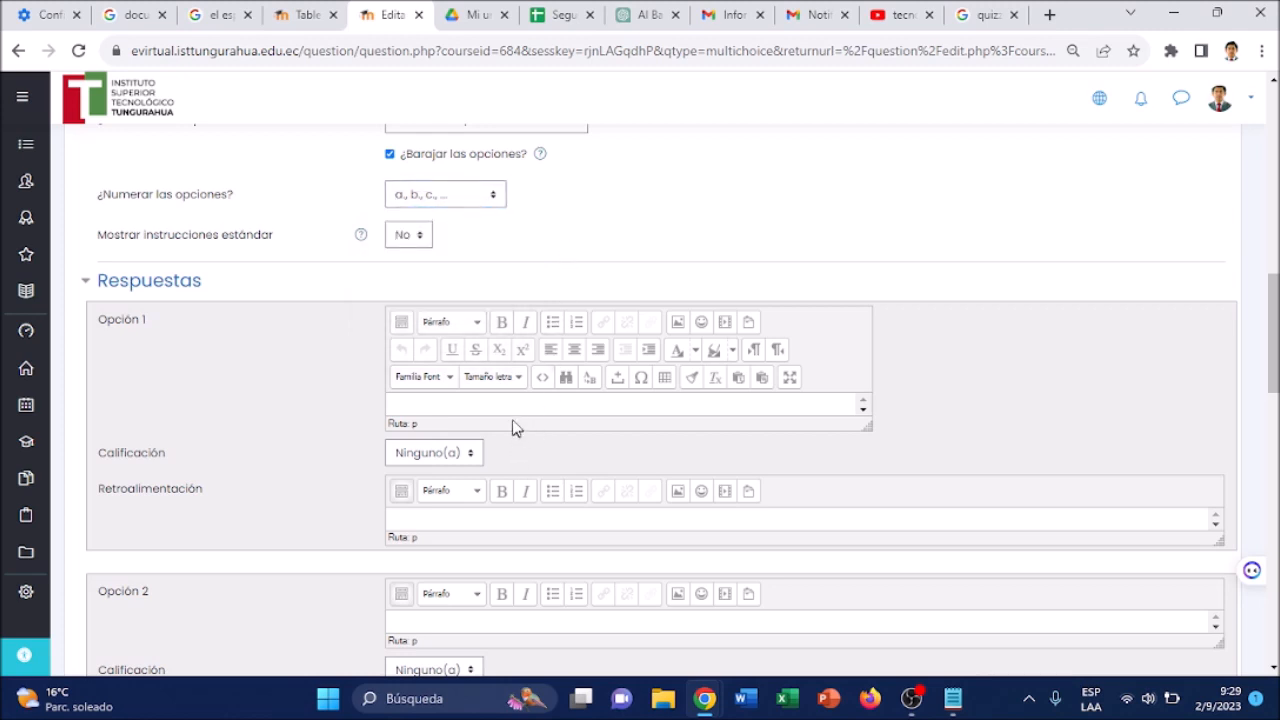
left_click(437, 194)
left_click(430, 307)
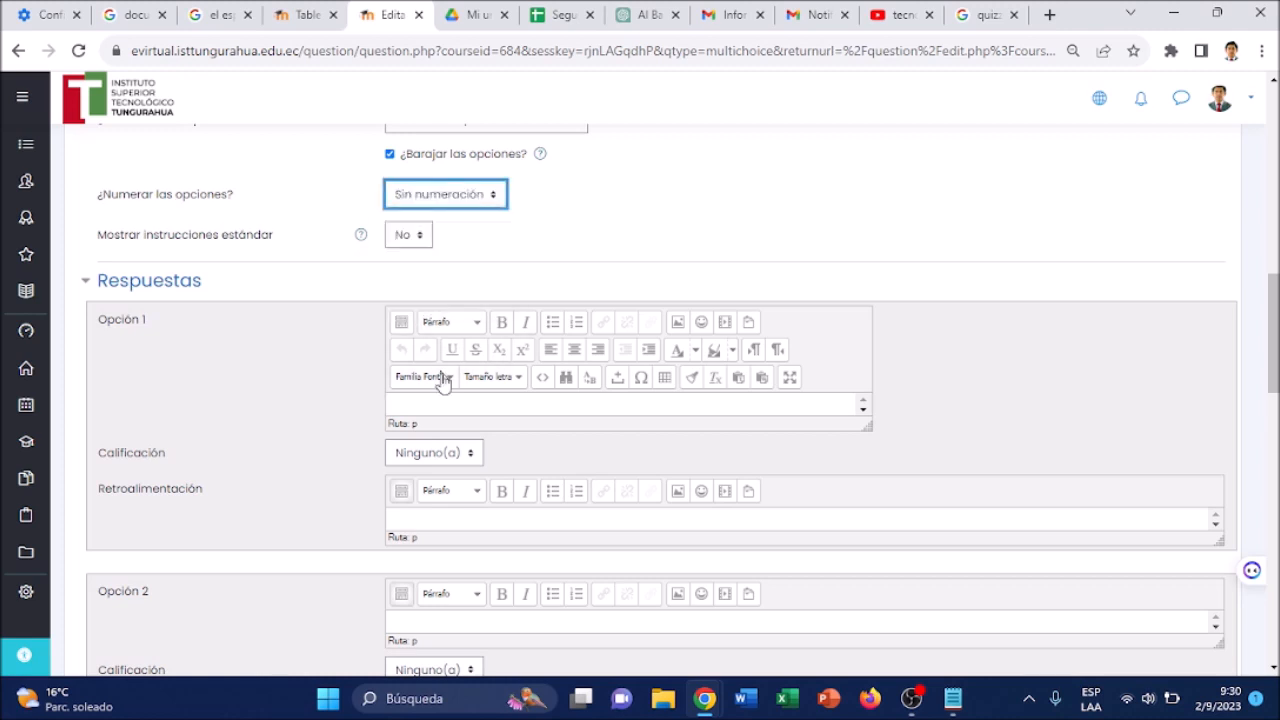
Enter "Red de redes" as answer option 1 and set its grade to 100%
left_click(440, 403)
type("Re")
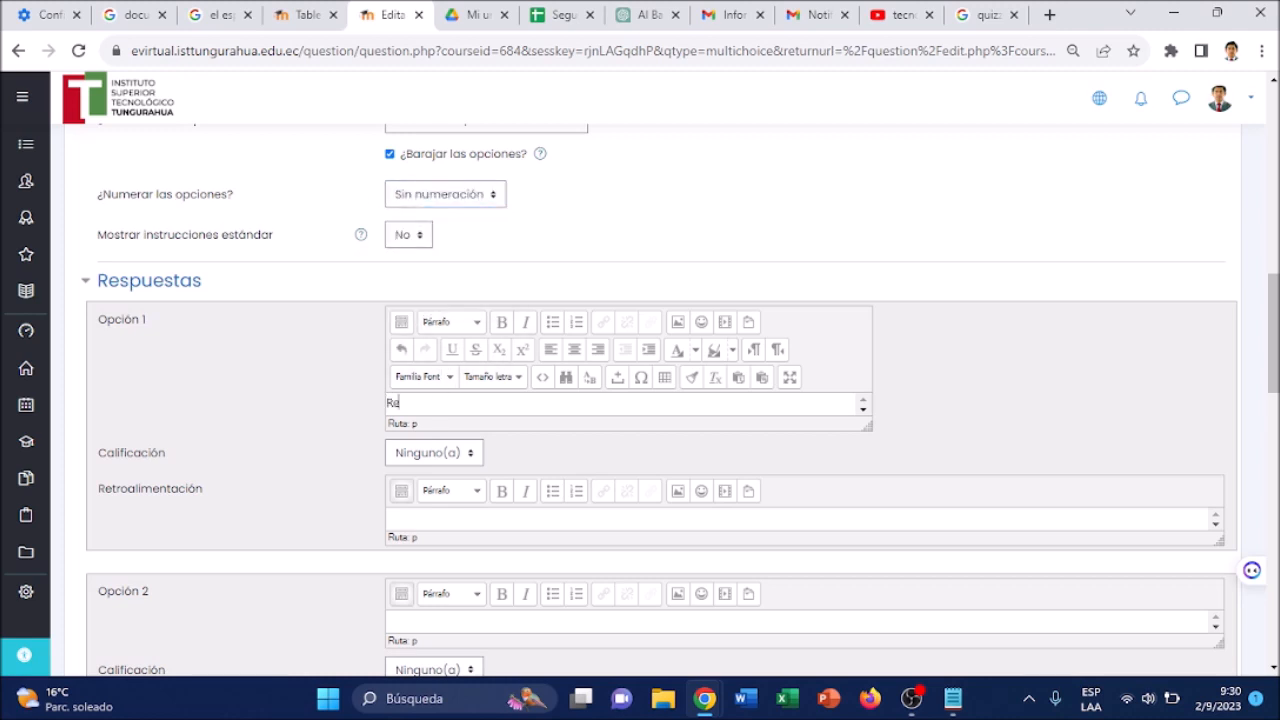
type("c de redes")
left_click(463, 455)
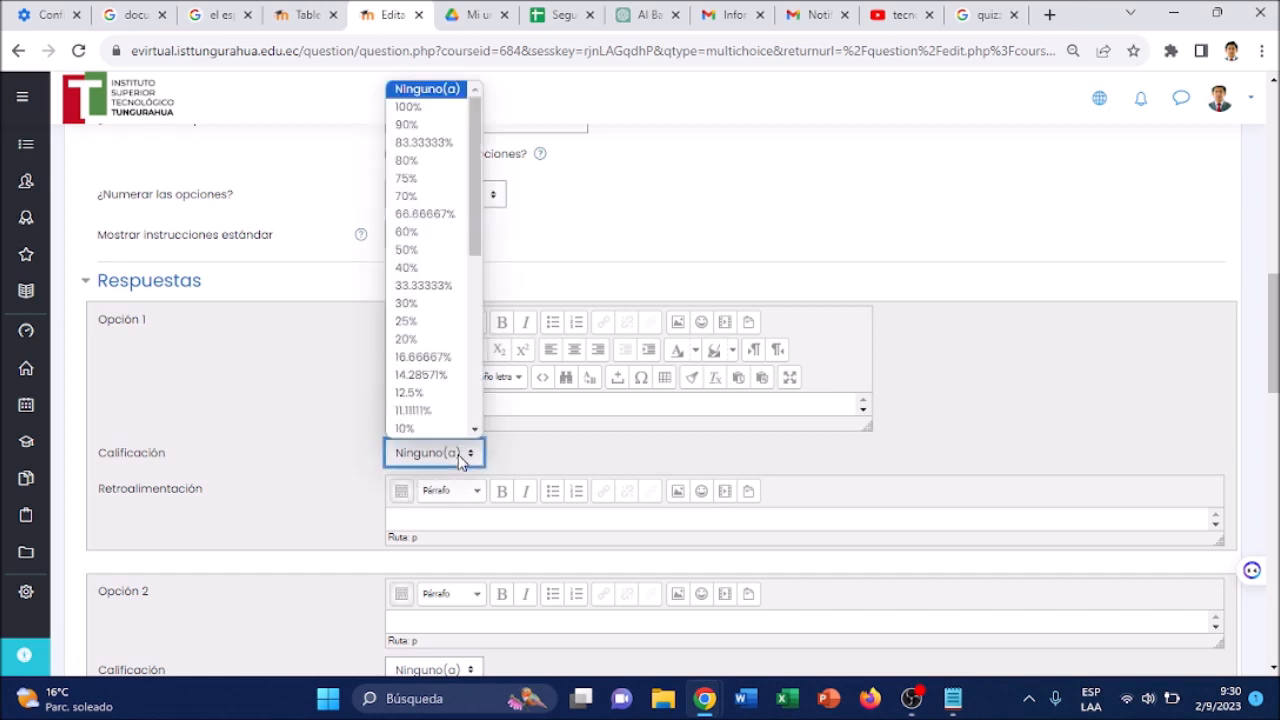
left_click(455, 108)
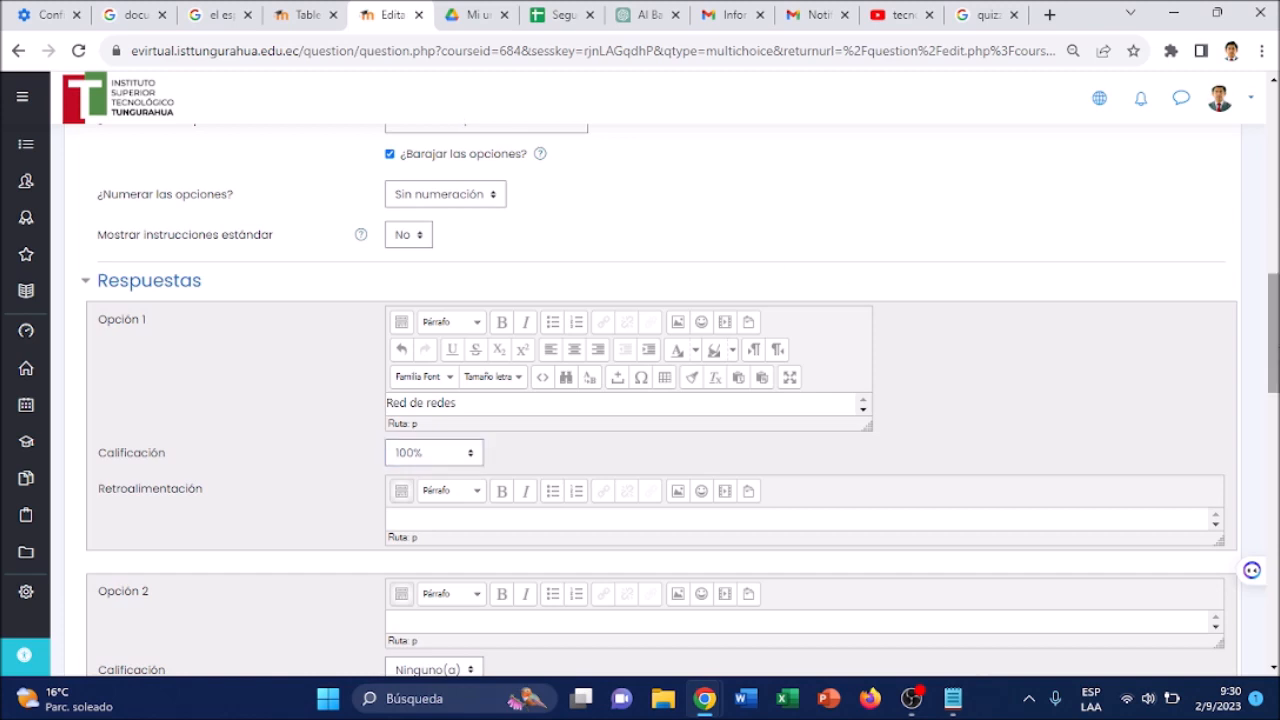
Fill in answer options 2 to 4 with "Red doméstica", "Red empresarial" and "Red personal"
scroll(743, 266, "down", 4)
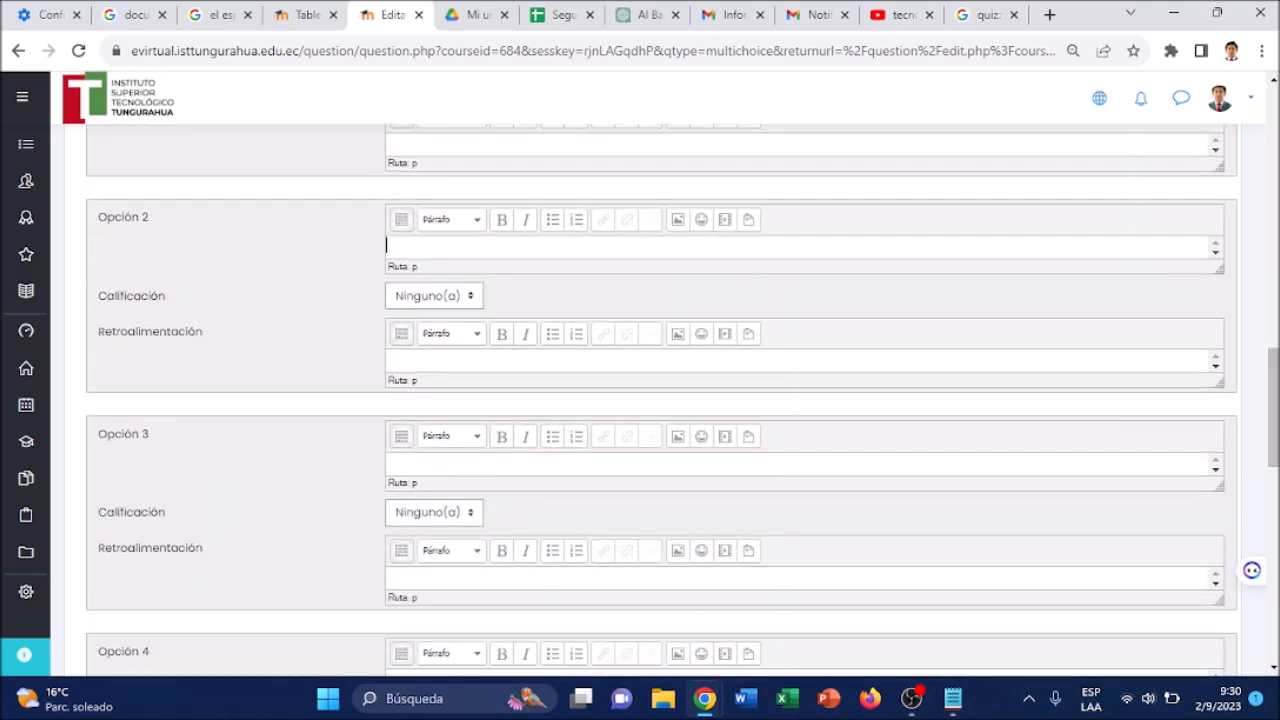
type("Red doméstica")
left_click(541, 469)
type("Red")
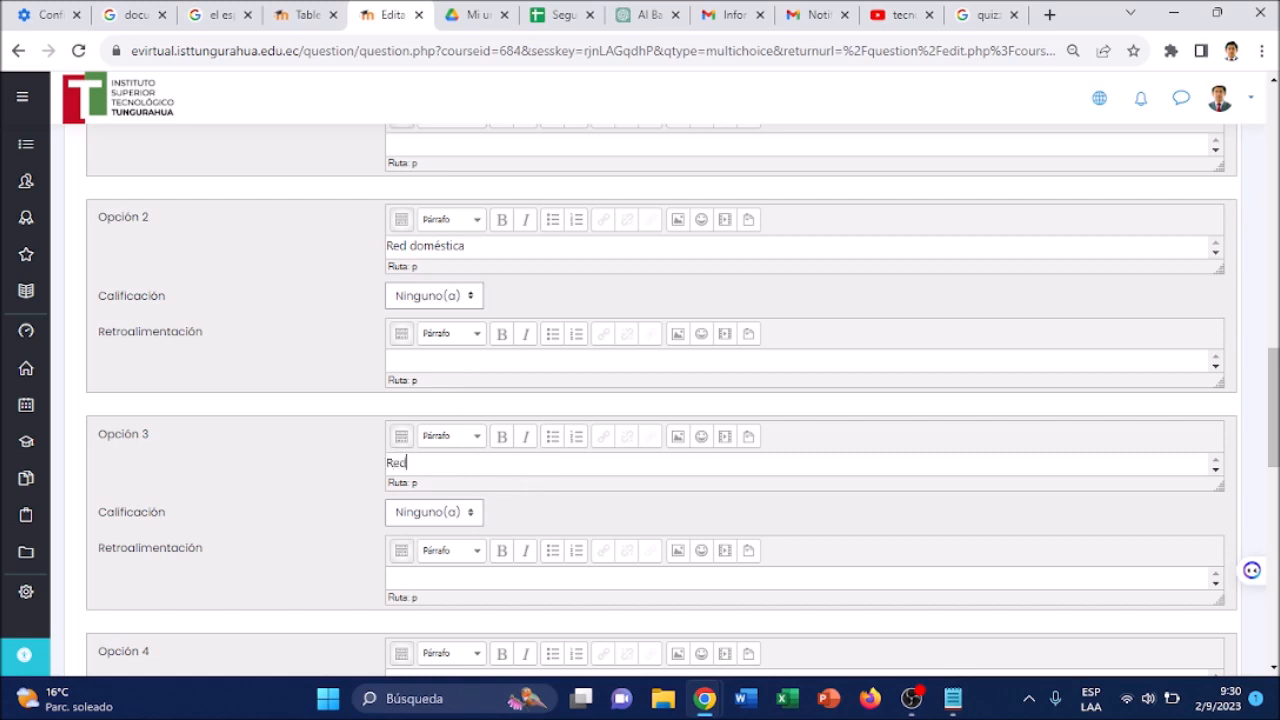
type(" empresarial")
scroll(1272, 483, "down", 2)
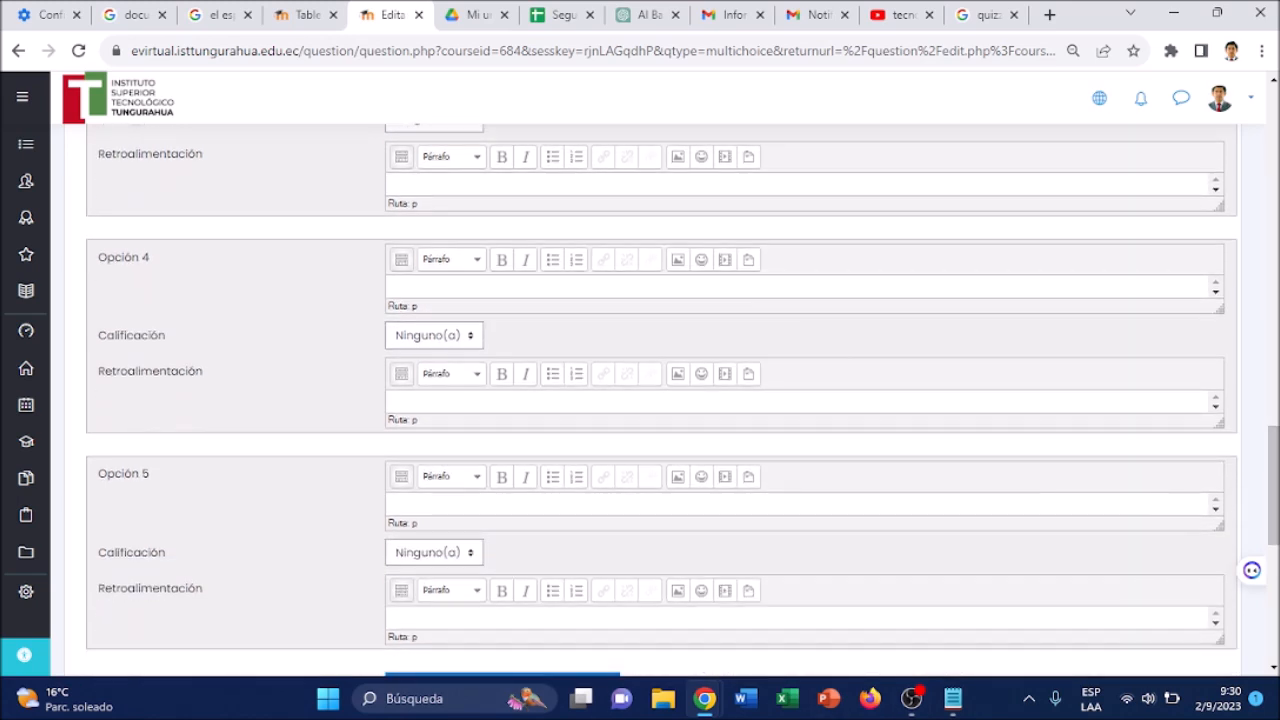
type("Red personal")
Save the multiple-choice question and return to the question bank list
left_click_drag(1274, 474, 1274, 545)
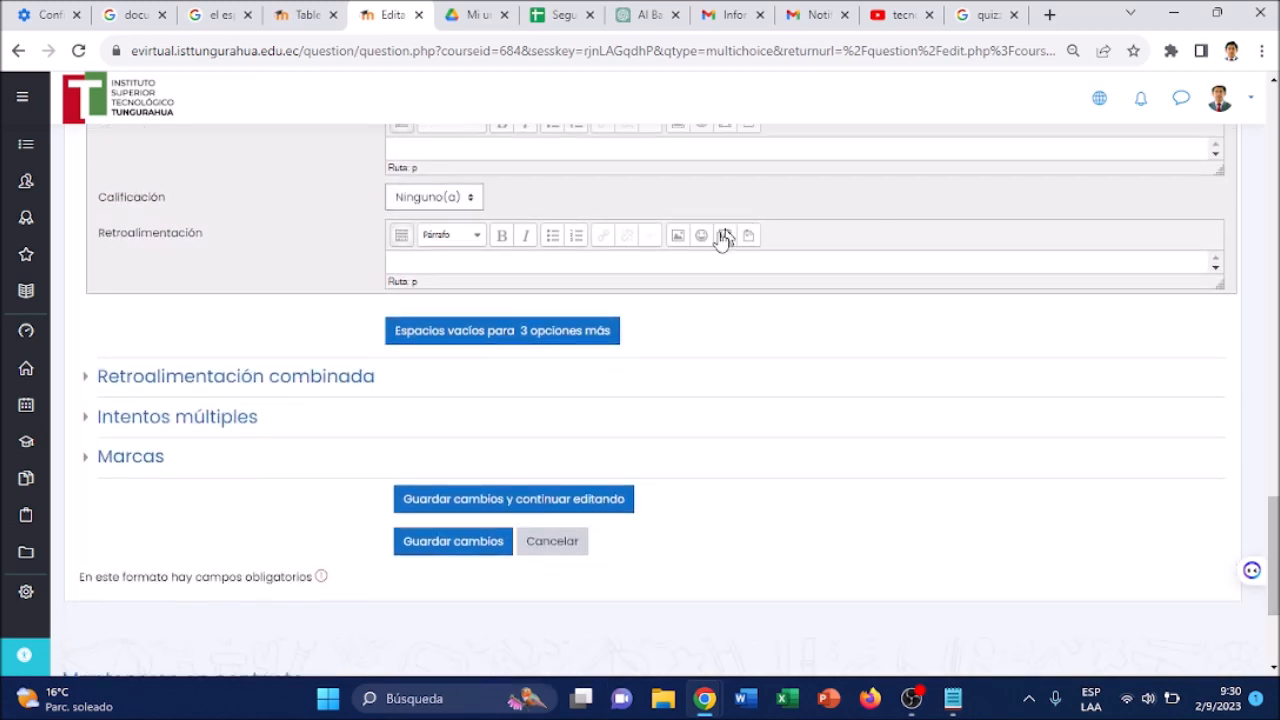
left_click(455, 545)
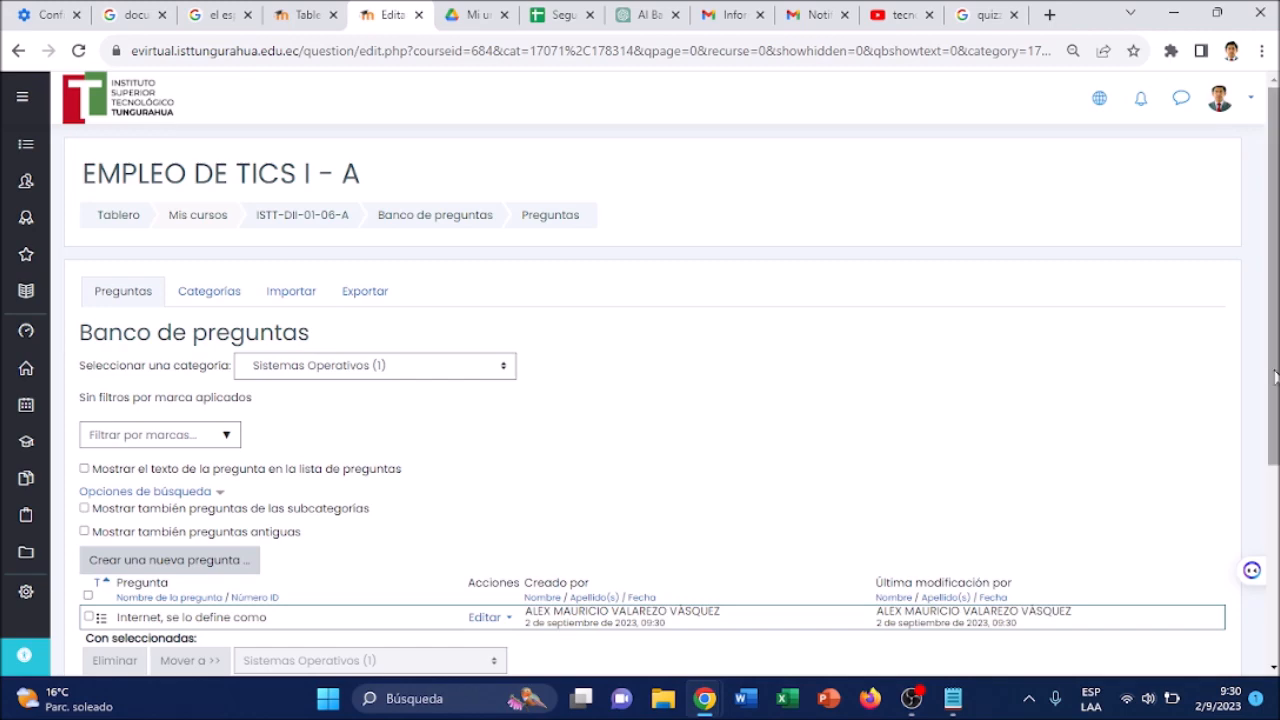
scroll(900, 470, "down", 2)
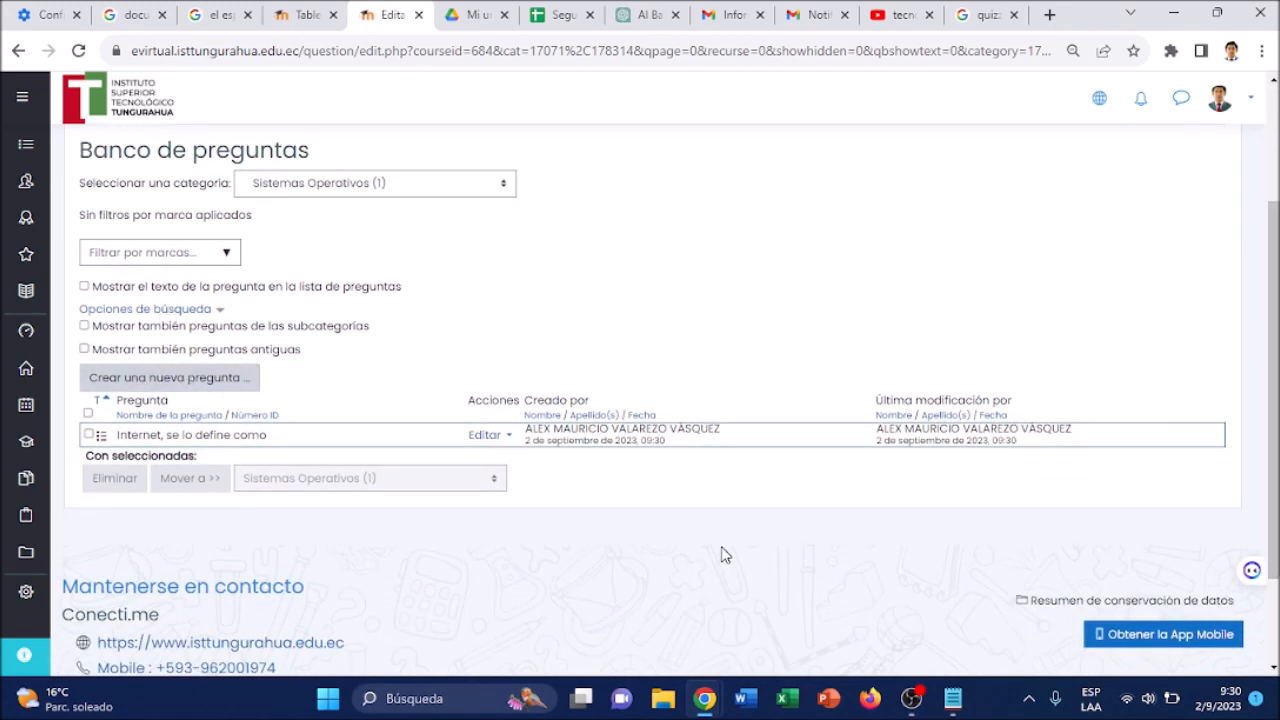
Switch to Notepad and write the question "La fusión de las siguientes empresas, es considerada como el inicio del Internet"
left_click(952, 698)
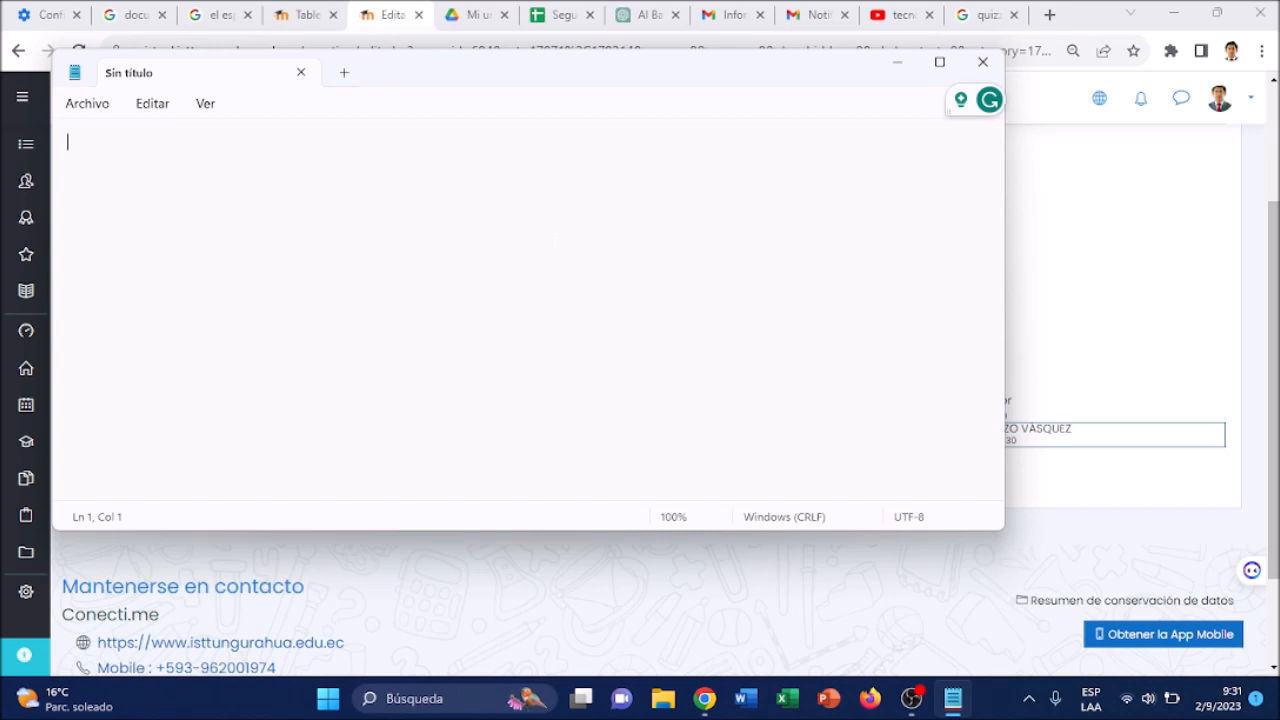
type("La fusión de las siguientes")
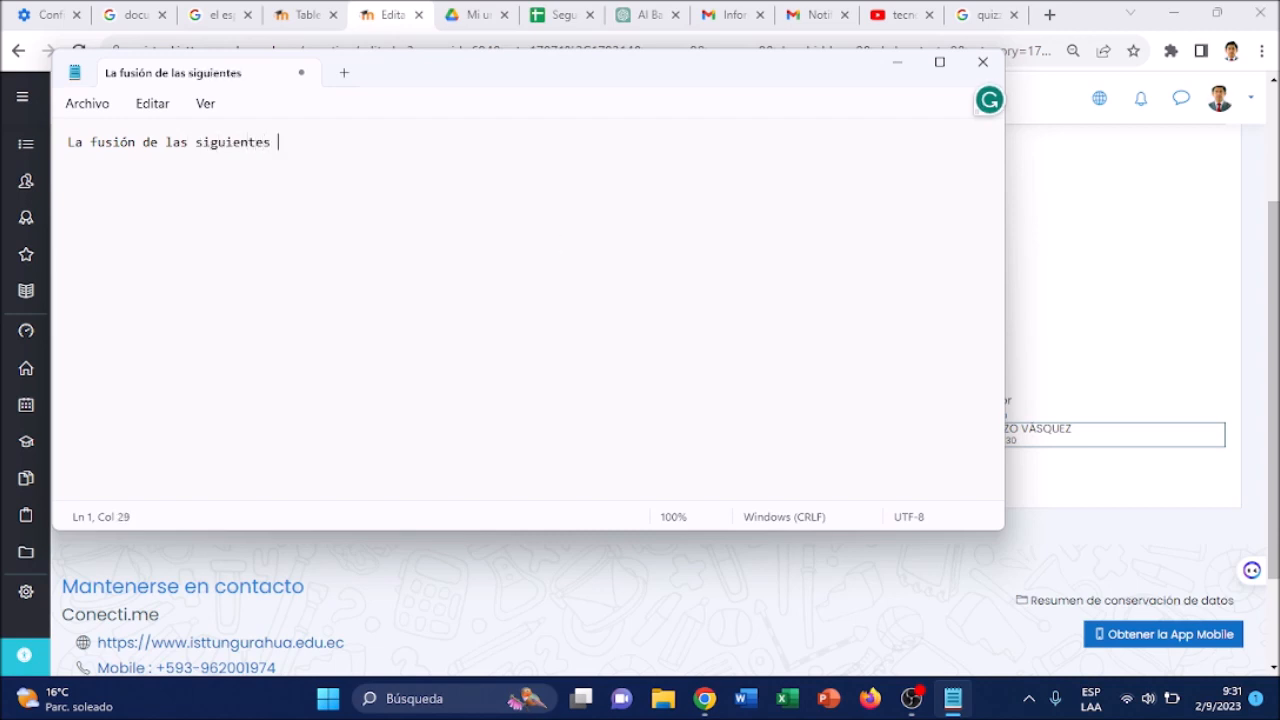
type("empresas, e")
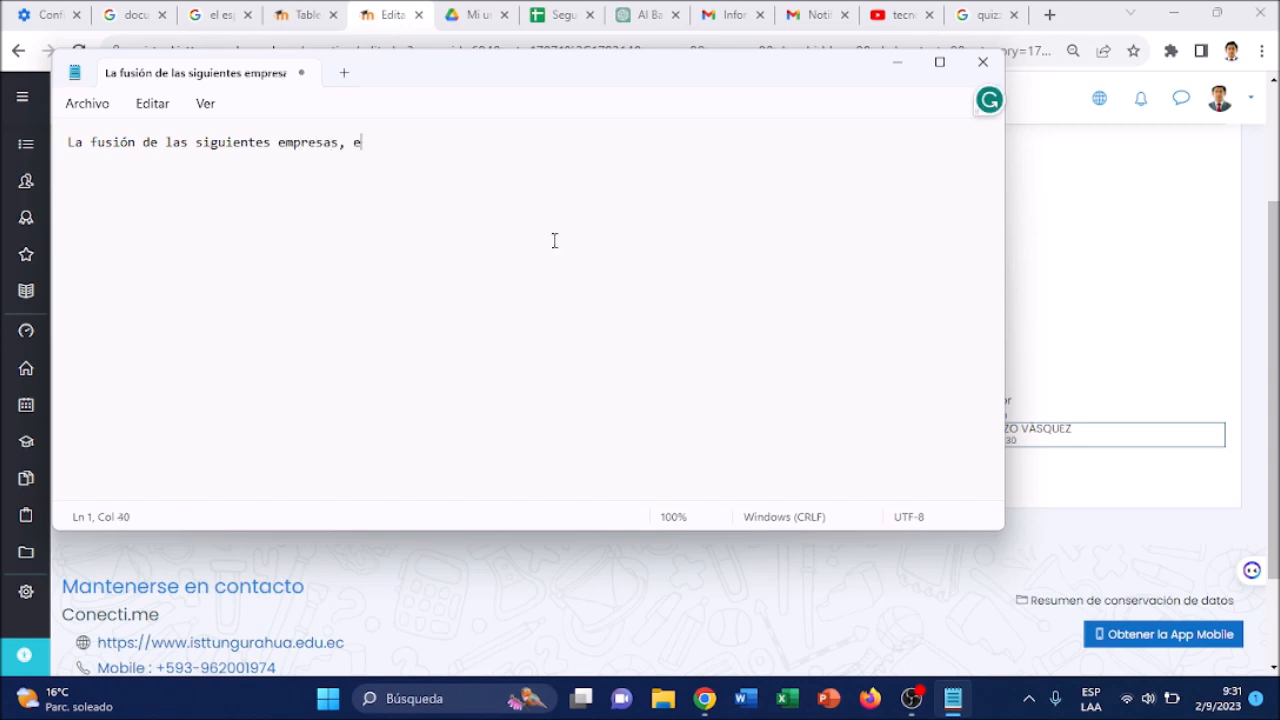
type("s considera")
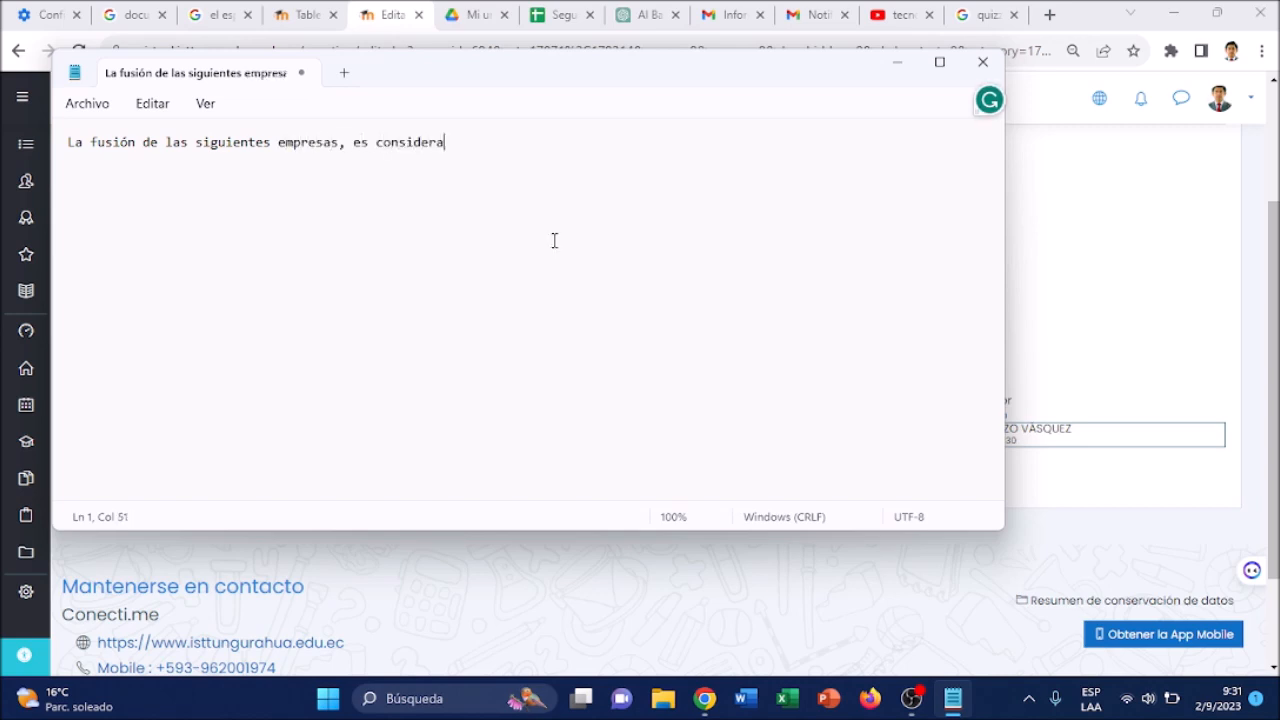
type("da como el ")
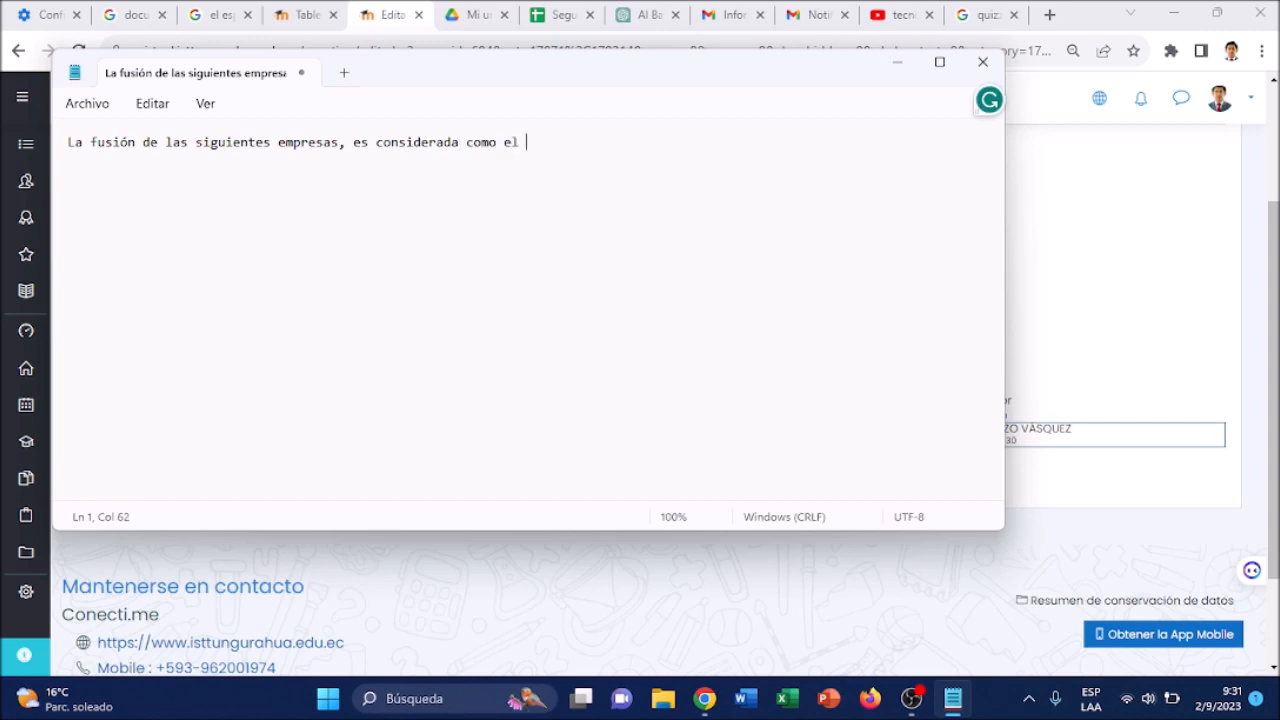
type("inicio del Internet")
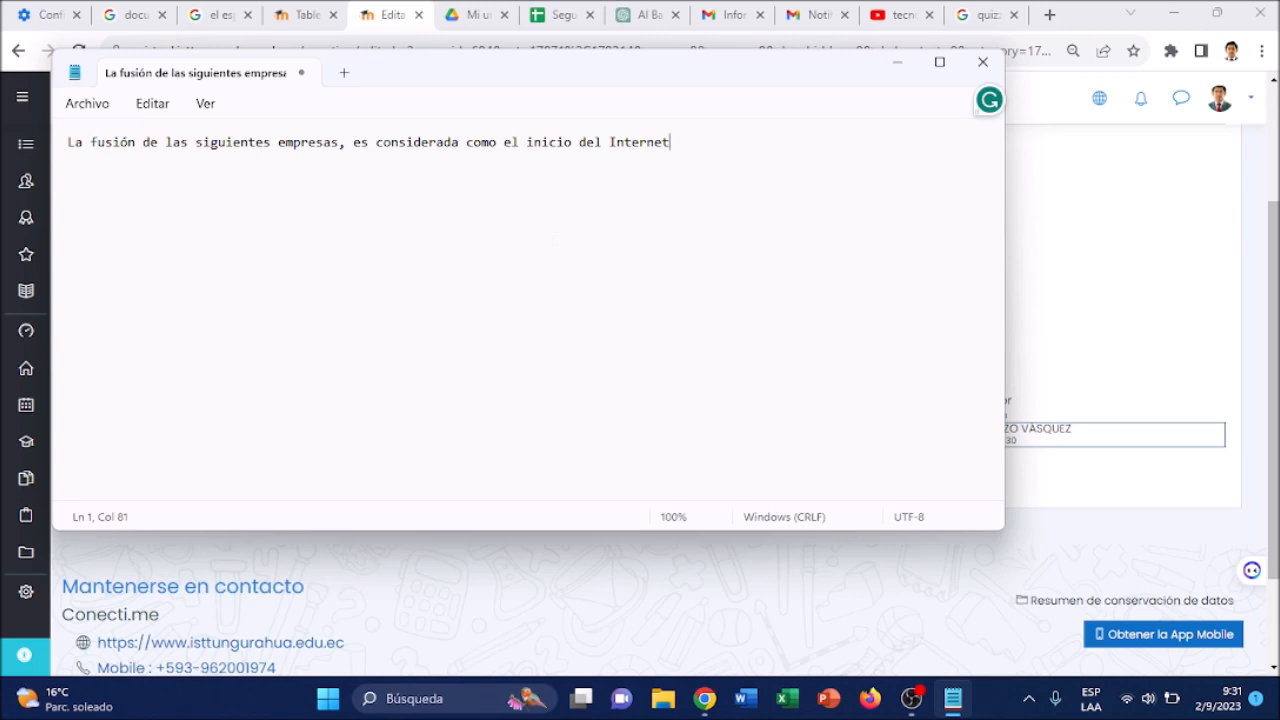
Add a curly-brace answer block under the first question, with one "=" line and one "~" line inside
key("Return")
type("{")
key("Return")
key("Return")
type("}")
key("Up")
type("-")
key("Return")
type("~")
key("shift+Left")
key("Down")
key("shift+Left")
key("Right")
Fill in "ARPANet, Cyclades" on the "=" line and "WiFi, Fibra óptica" on the "~" line
type("ARPANet")
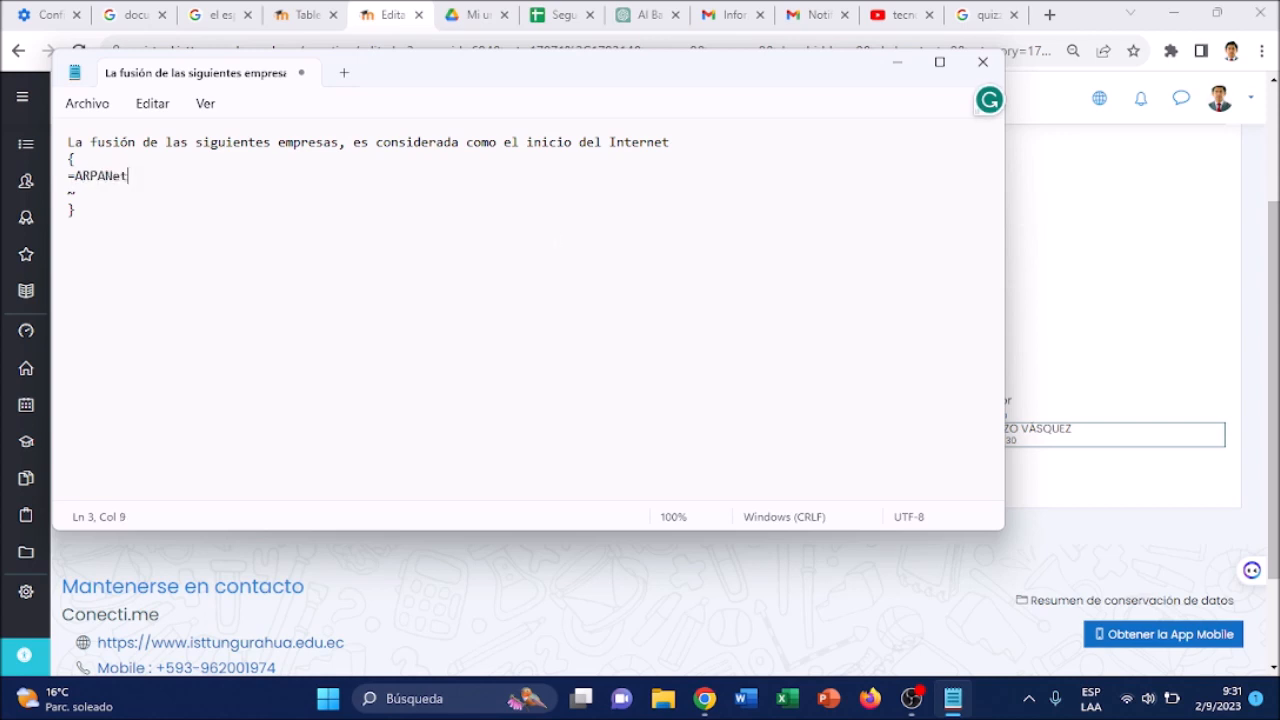
type(", Cyclades")
key("Down")
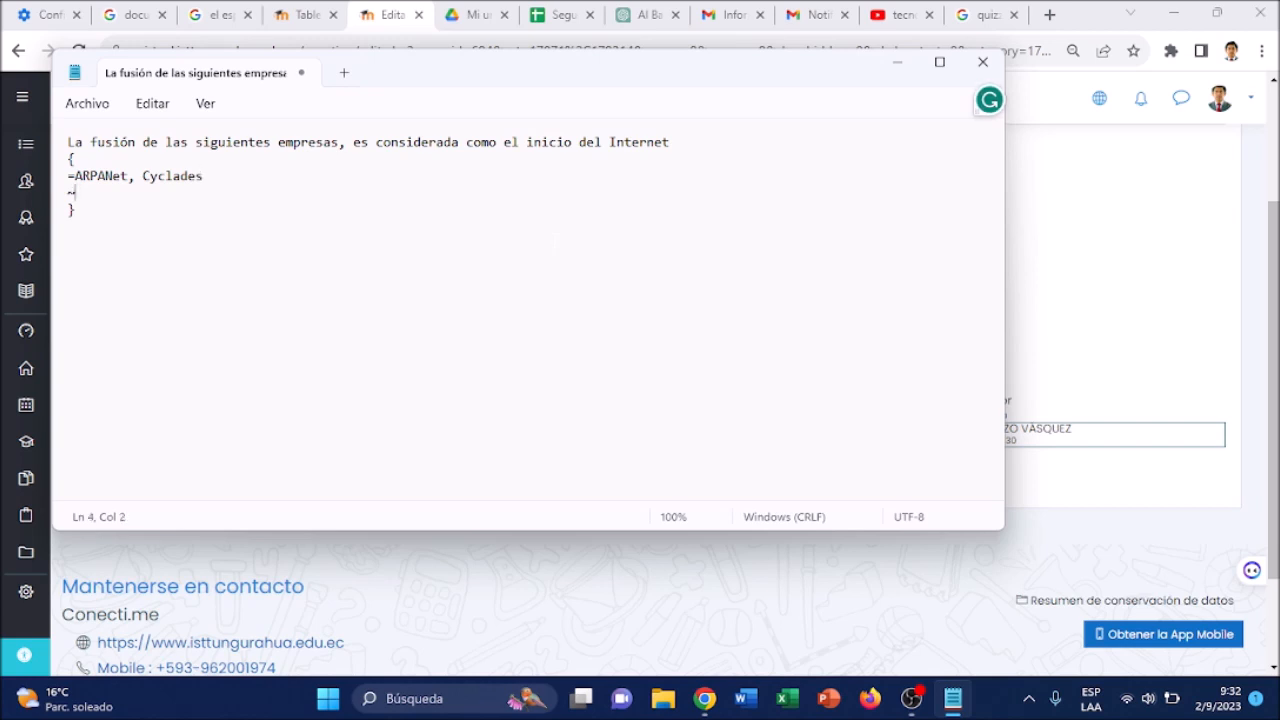
type("WiFi, Fibra óptica")
Add two more wrong answers to the first question: "~Telefonía celular, satélite" and "~Redes sociales, aplicaciones web"
key("Return")
type("~")
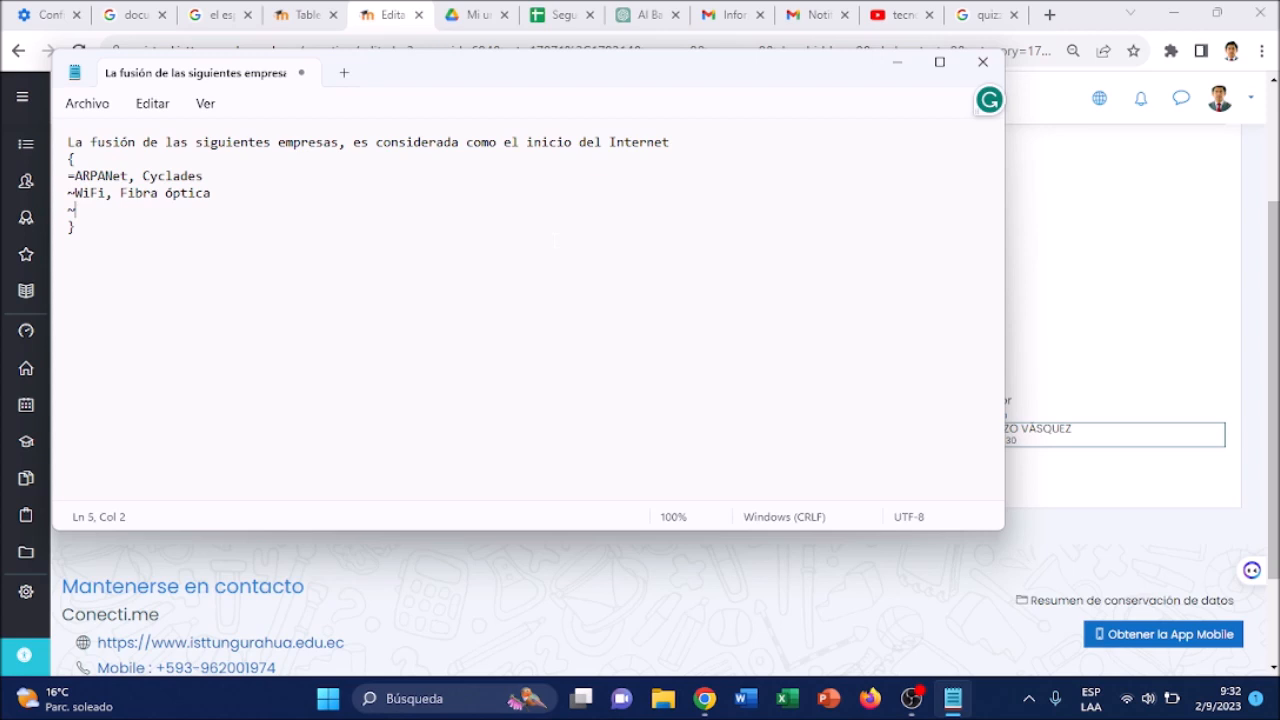
type("Telefonía ")
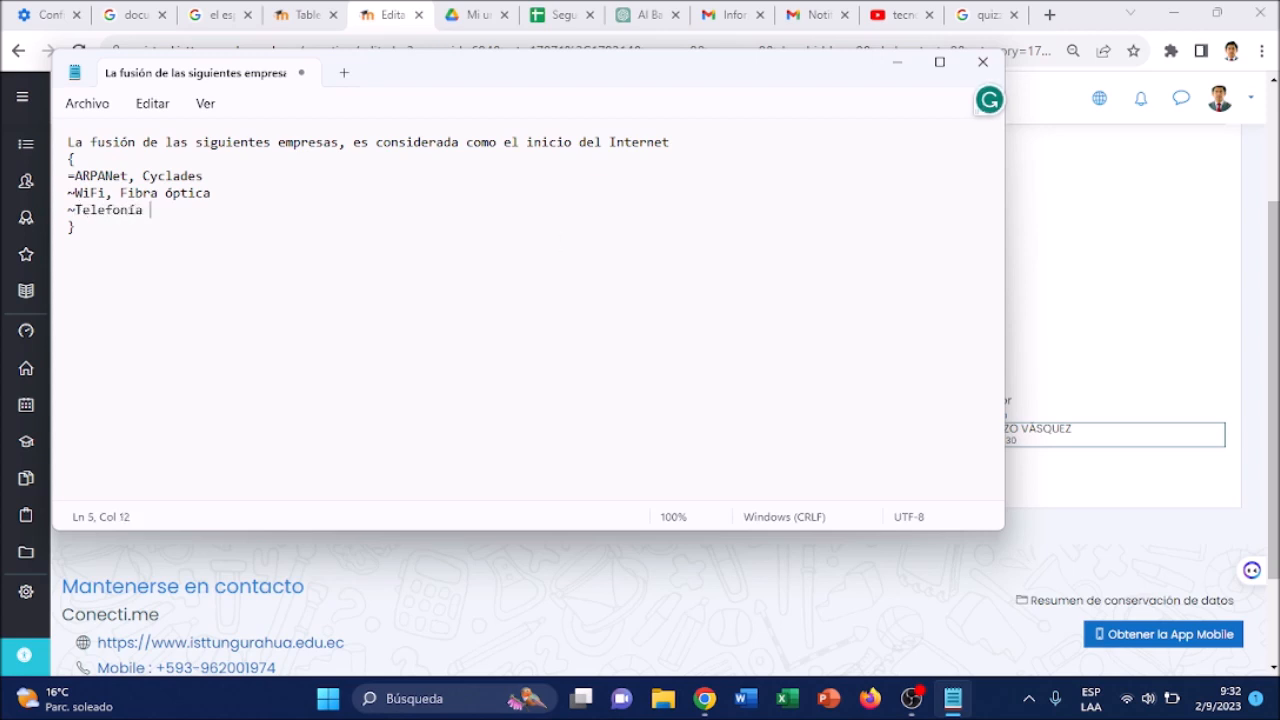
type("celular, satélite")
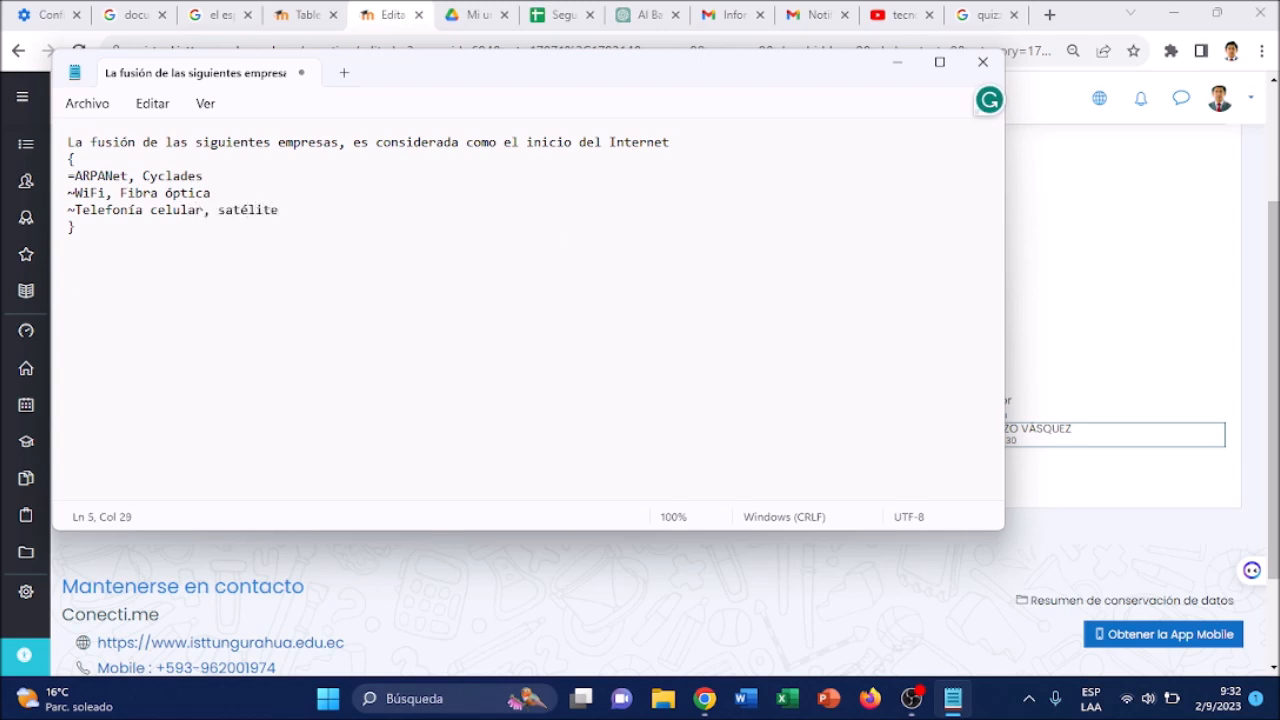
key("Return")
type("~Redes sociales")
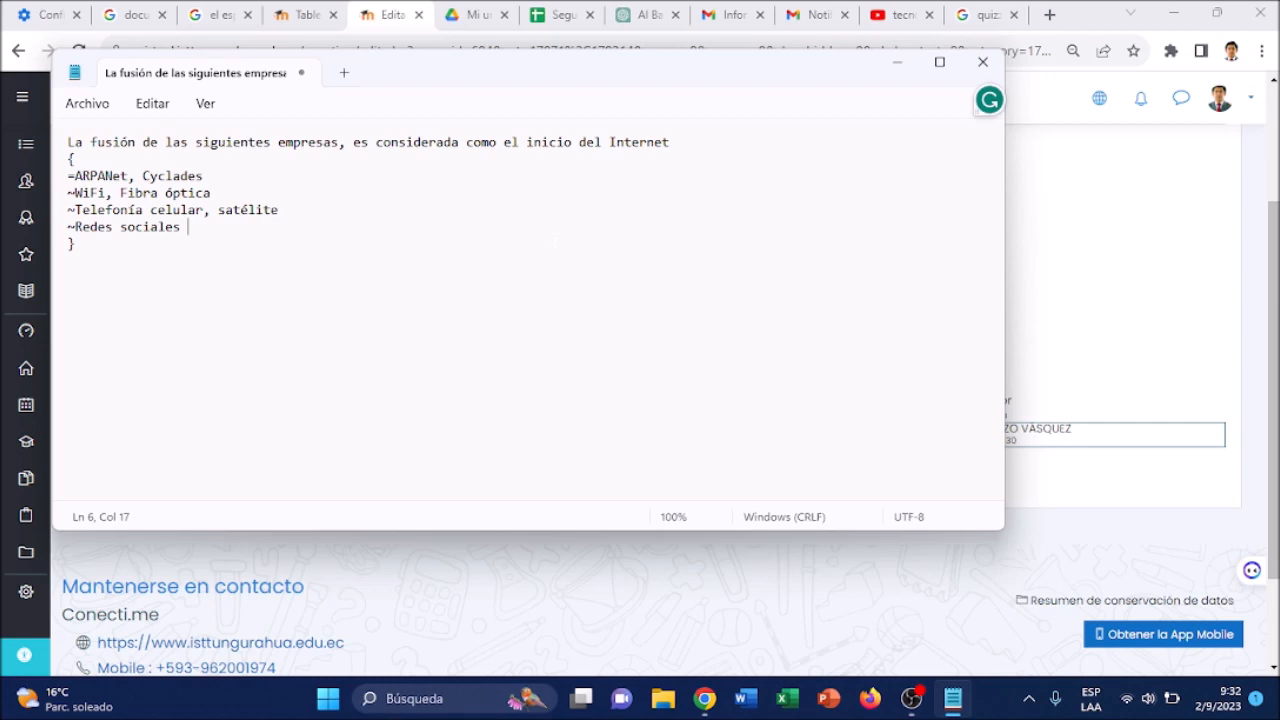
key("BackSpace")
type(",")
type("aplicaciones web")
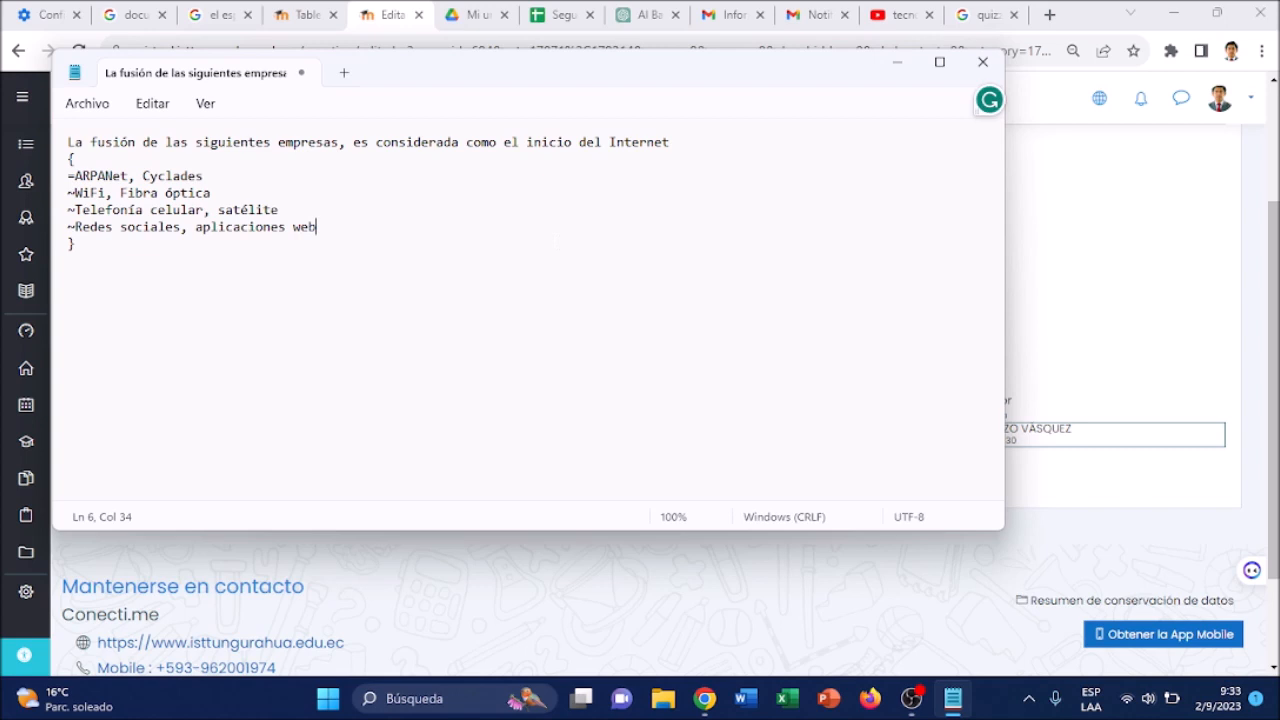
Write a second question, "Un dominio, puede ser:", after a blank line below the first answer block
key("Down")
key("Return")
key("Return")
type("Un dominio, puede ser:")
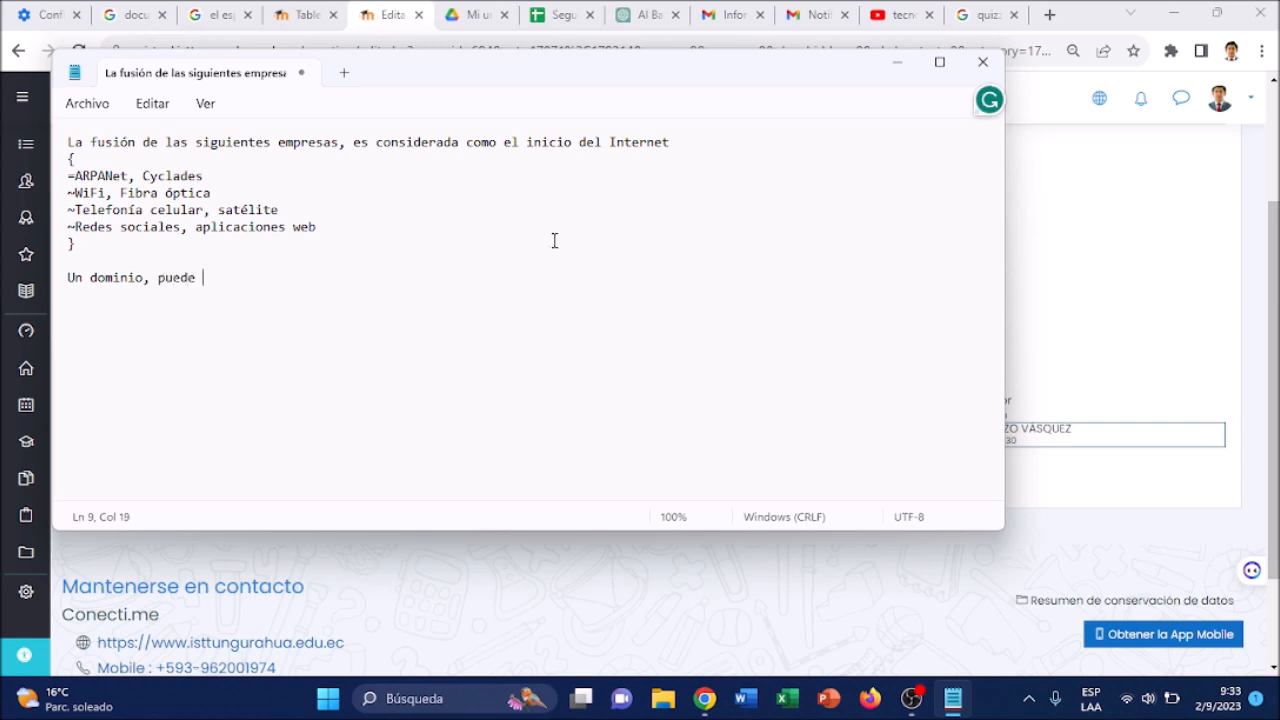
Add a curly-brace answer block under the second question, with one "=" line and three "~" lines
key("Return")
type("{")
key("Return")
key("Return")
type("}")
key("Up")
type("=")
key("Return")
type("~")
key("Return")
type("~")
key("Return")
type("~")
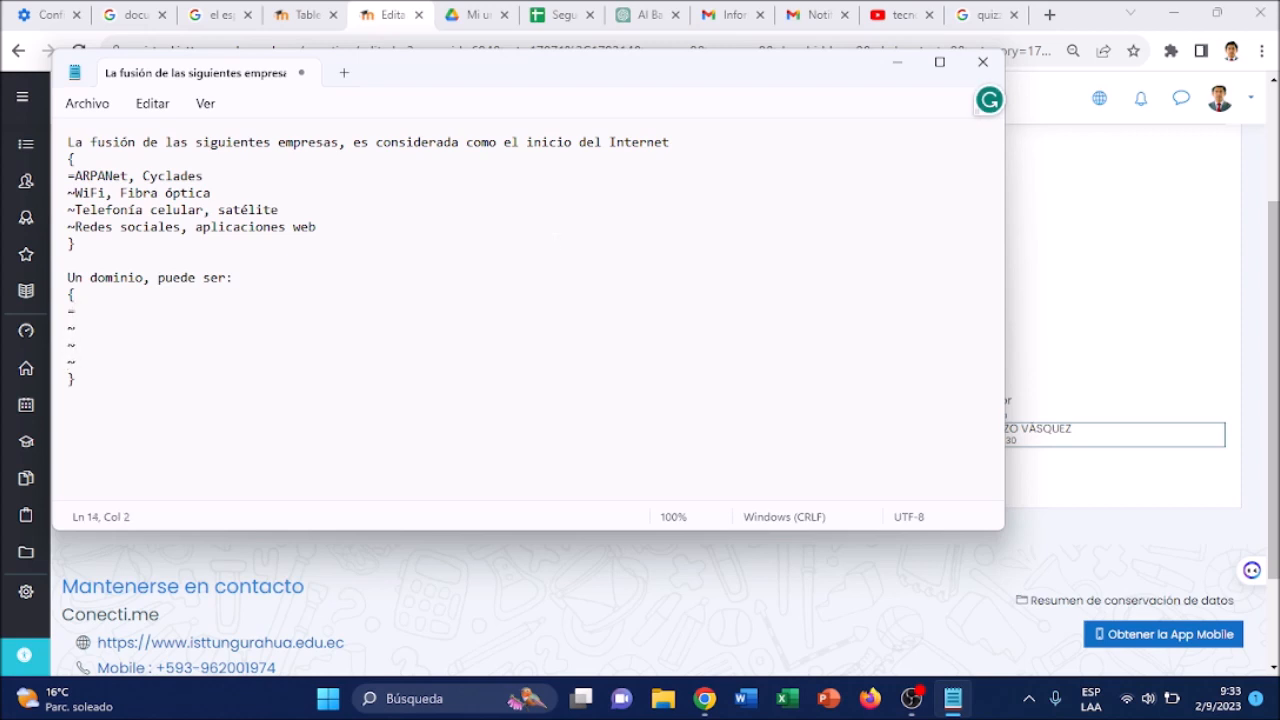
key("Up")
key("Up")
key("Up")
type("www.isttungurahua.edu.ec")
key("Down")
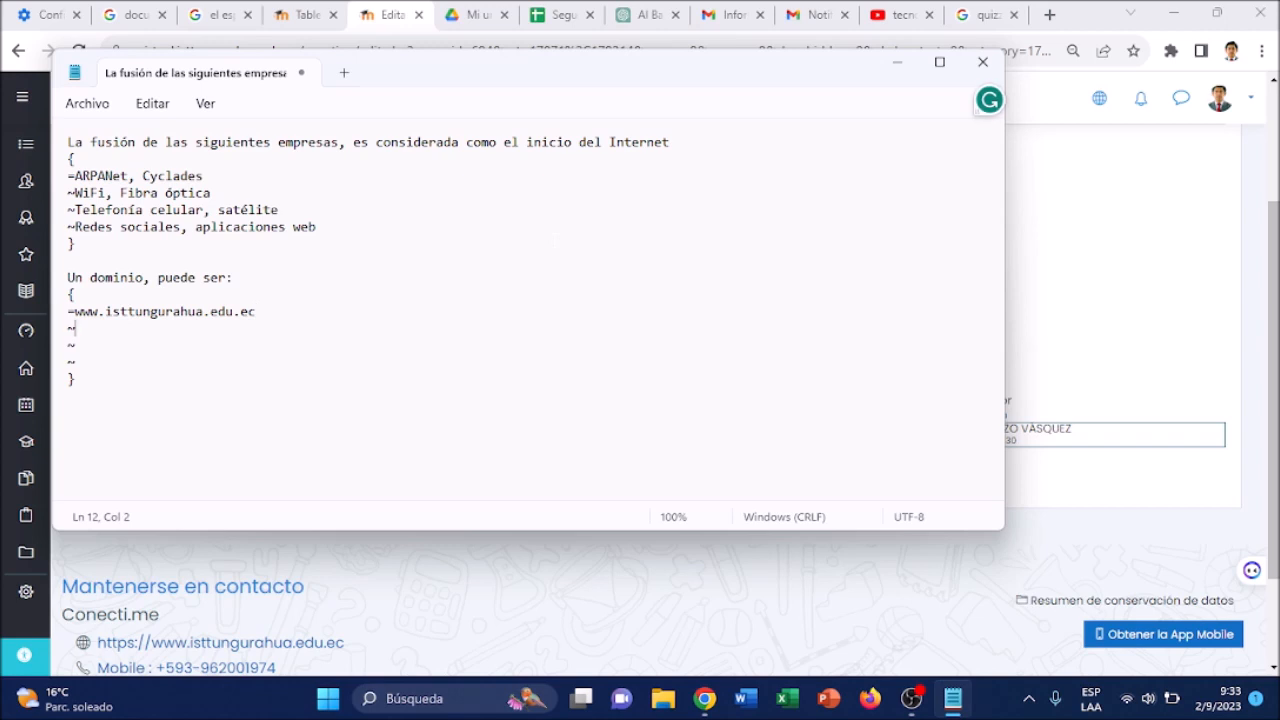
type("Twitter")
key("Down")
type("Facebook")
key("Down")
type("I")
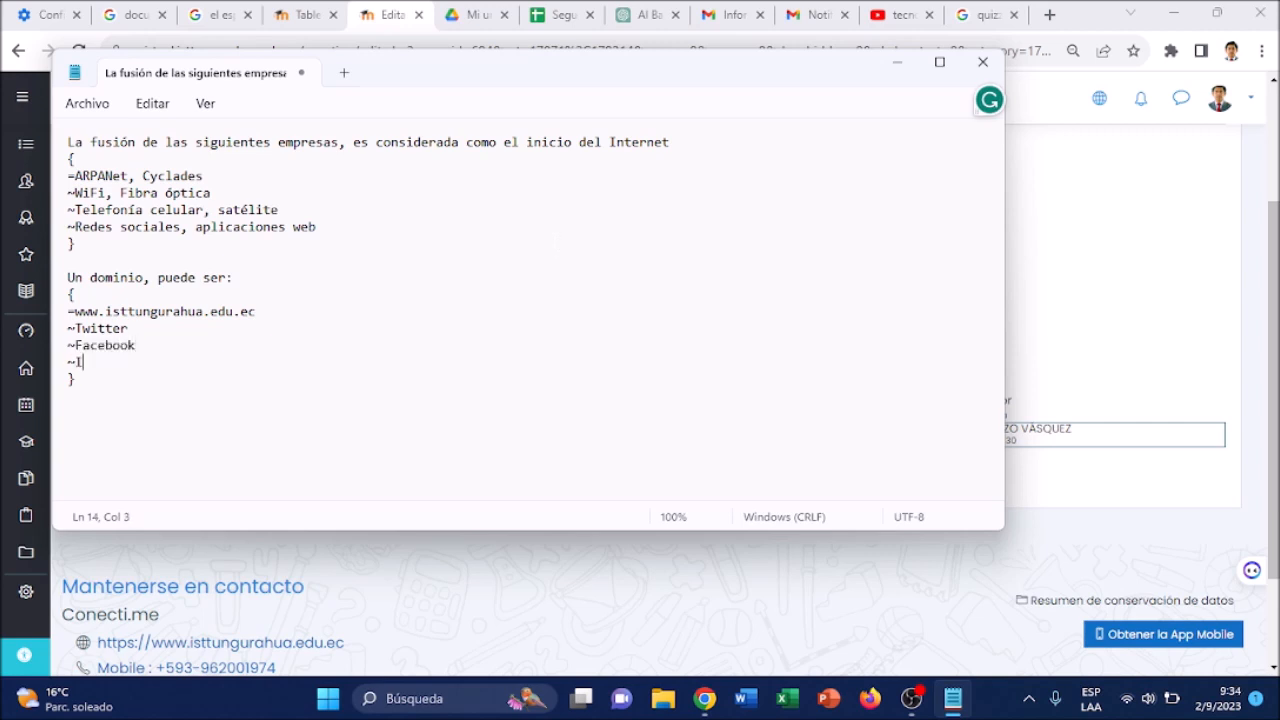
type("nstagram")
key("Down")
Save the text file in the TICs folder as "Práctica 02092023", with type "Documentos de texto (*.txt)" and UTF-8 encoding
left_click(88, 104)
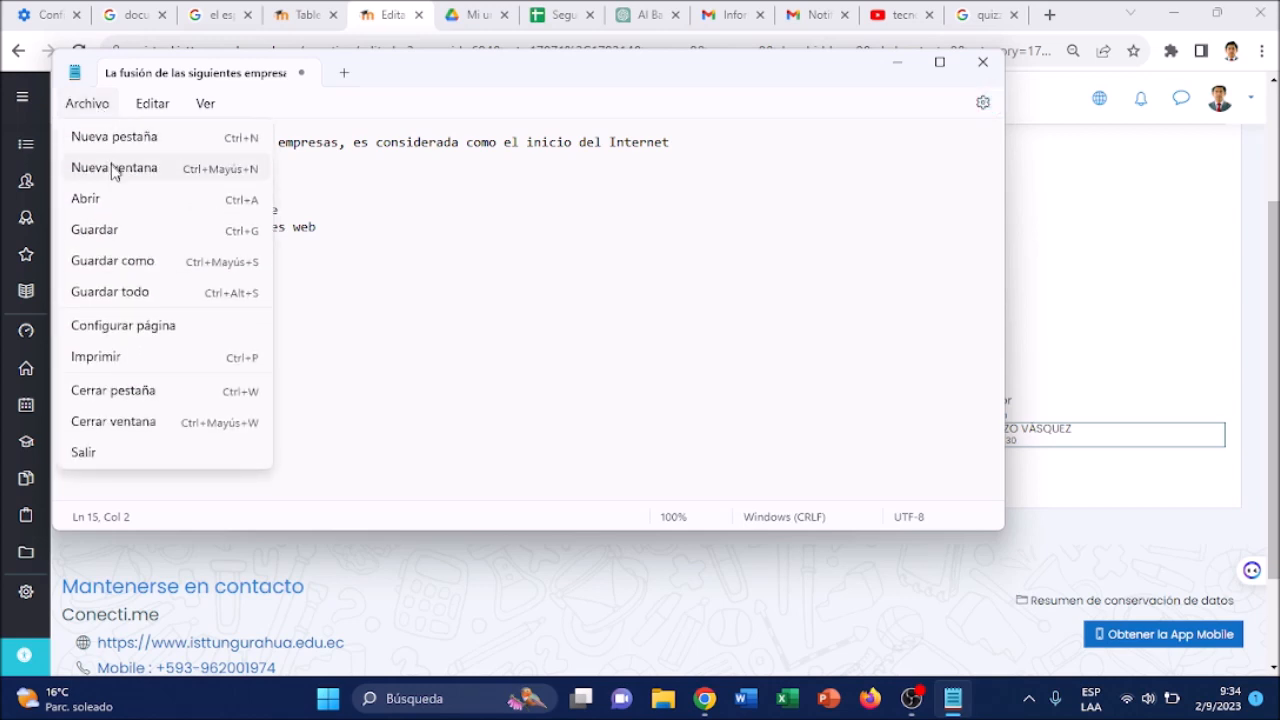
left_click(117, 231)
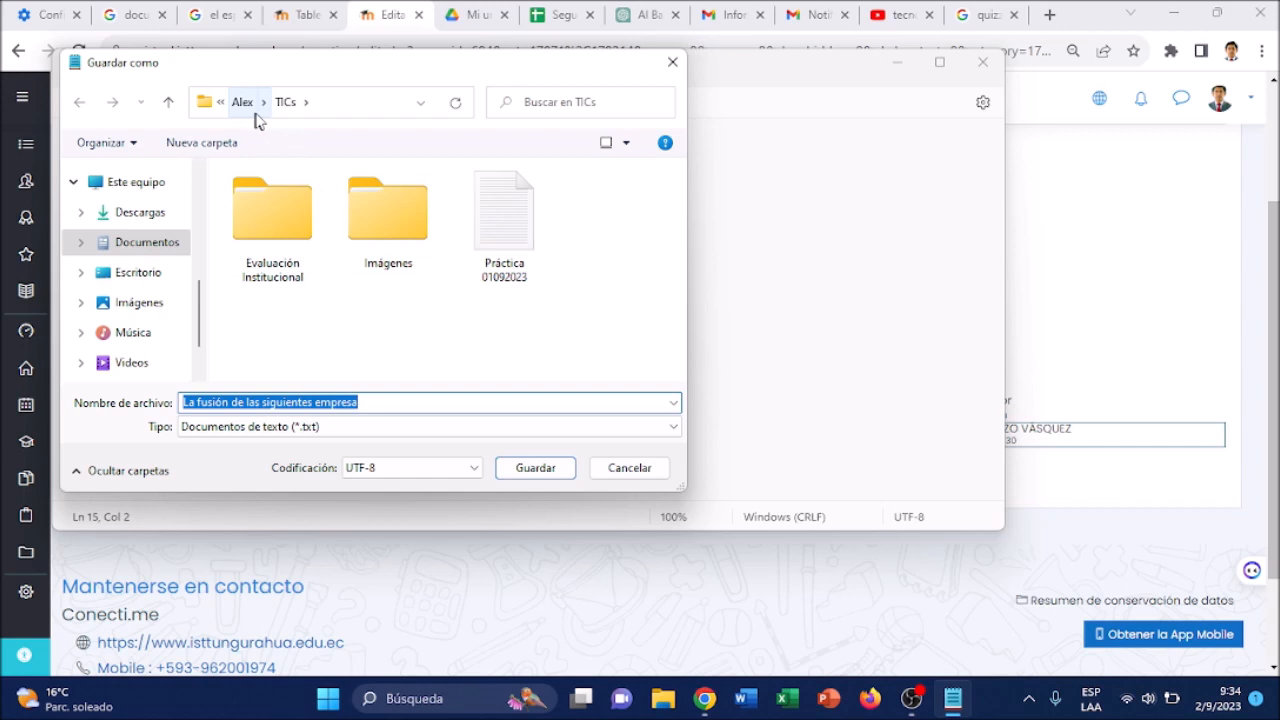
left_click(405, 427)
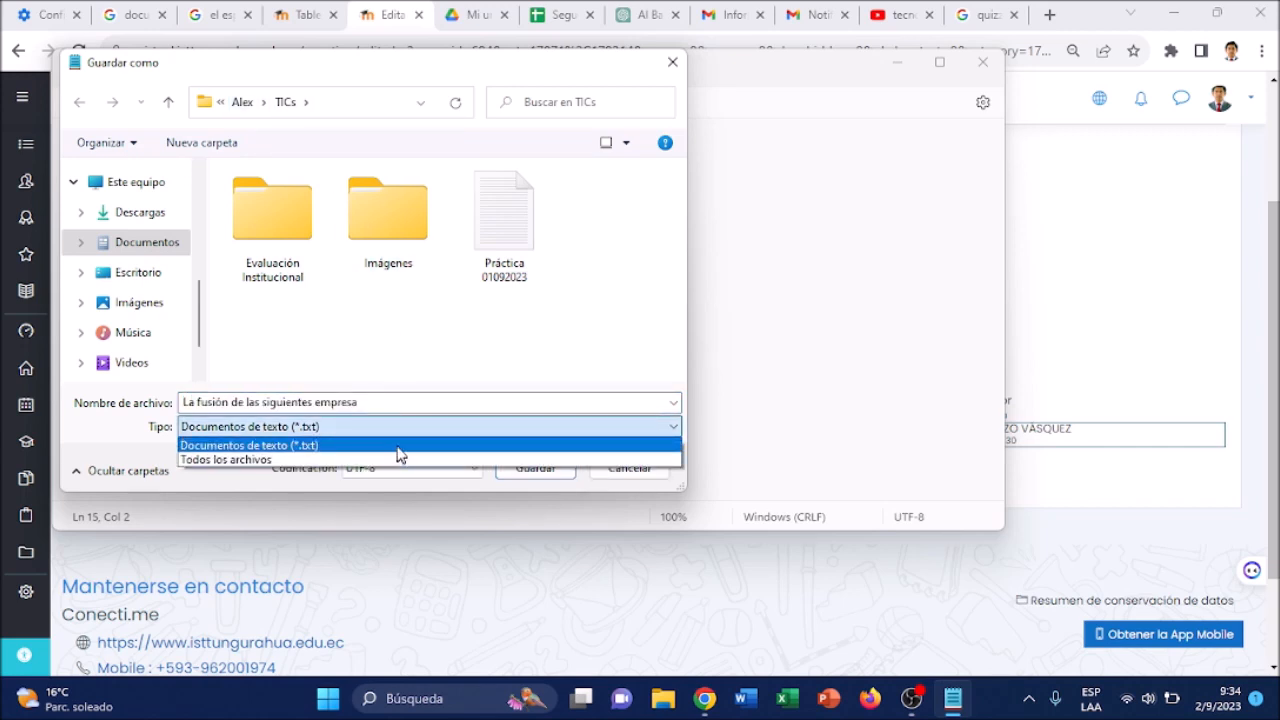
left_click(398, 448)
left_click(426, 470)
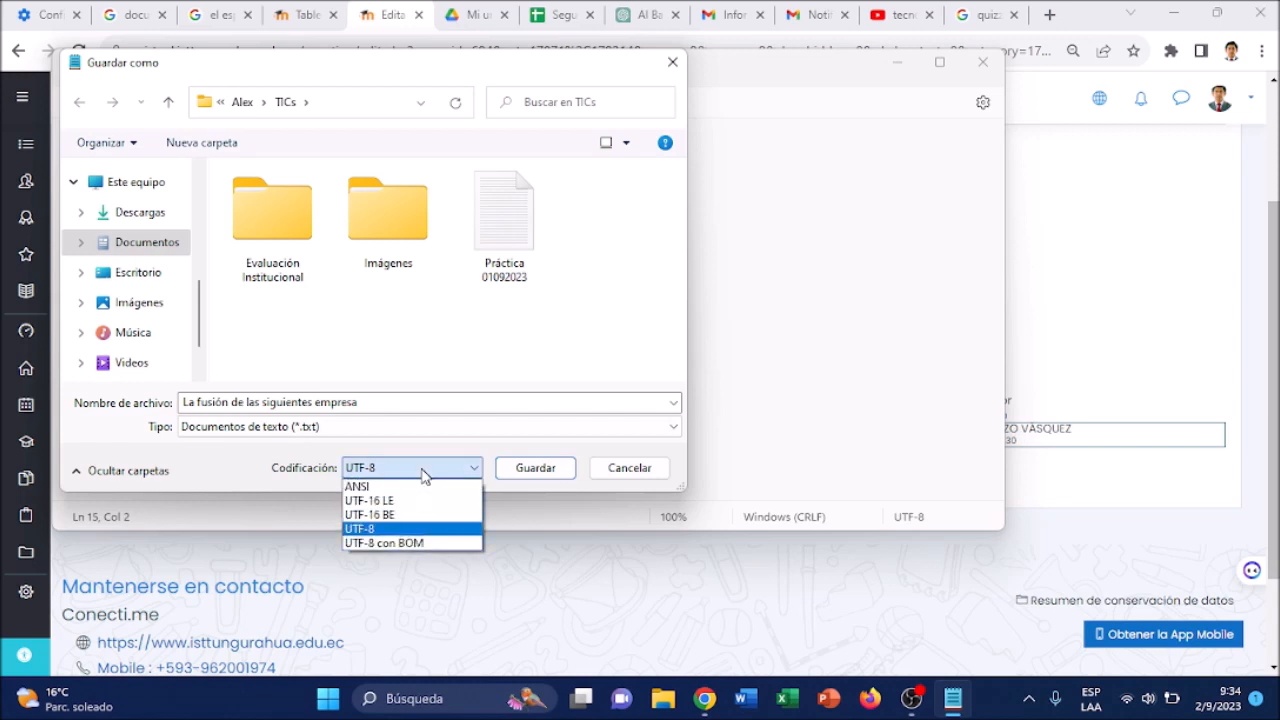
left_click(407, 531)
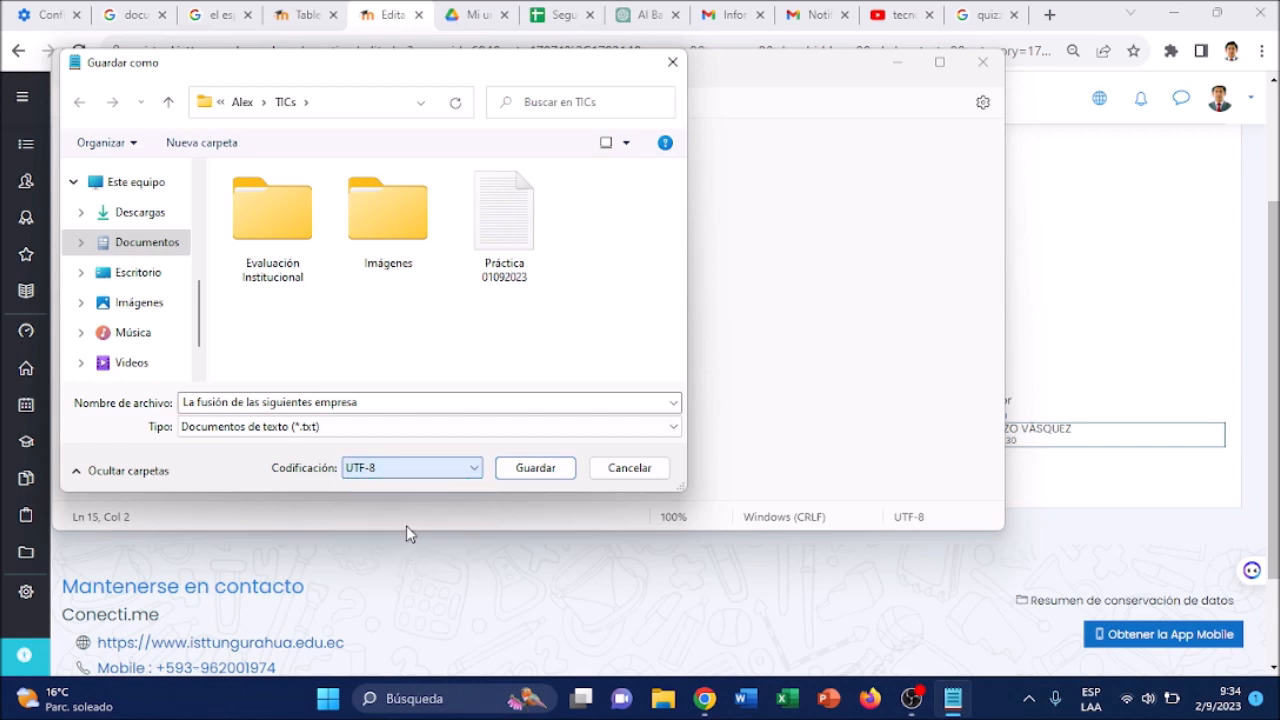
left_click(388, 403)
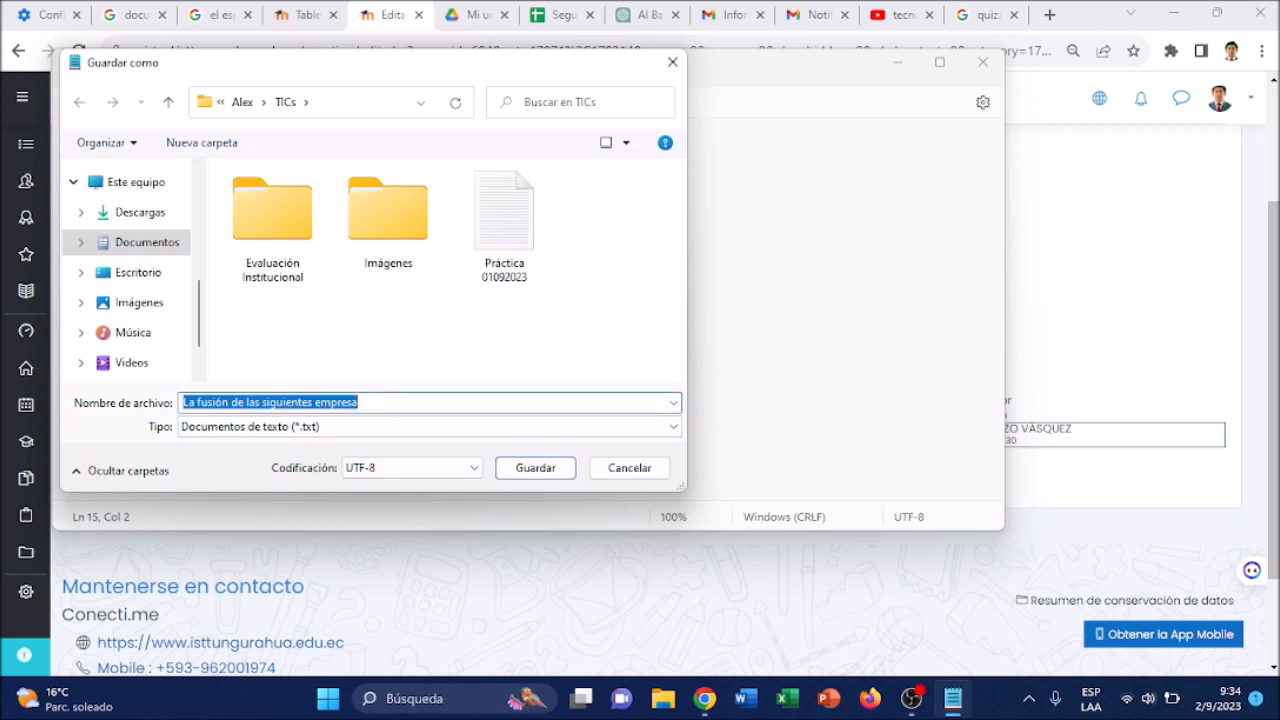
type("Práctica")
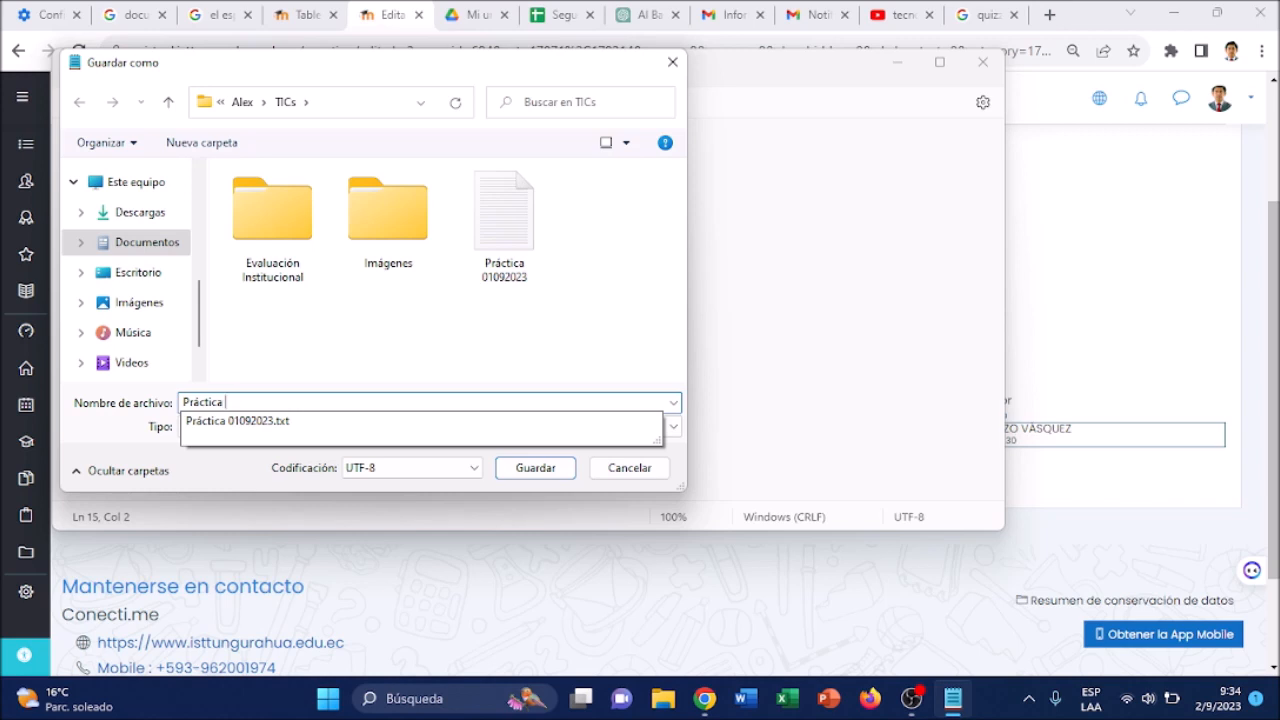
type("02092023")
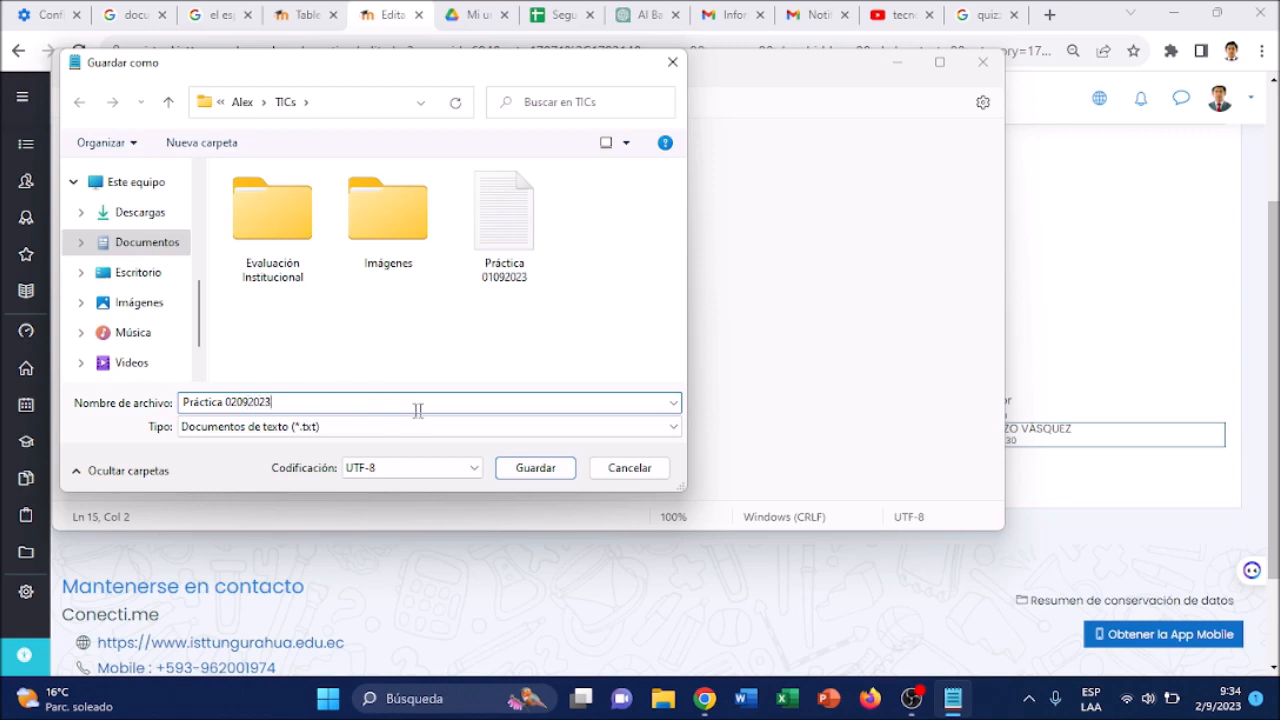
left_click(549, 472)
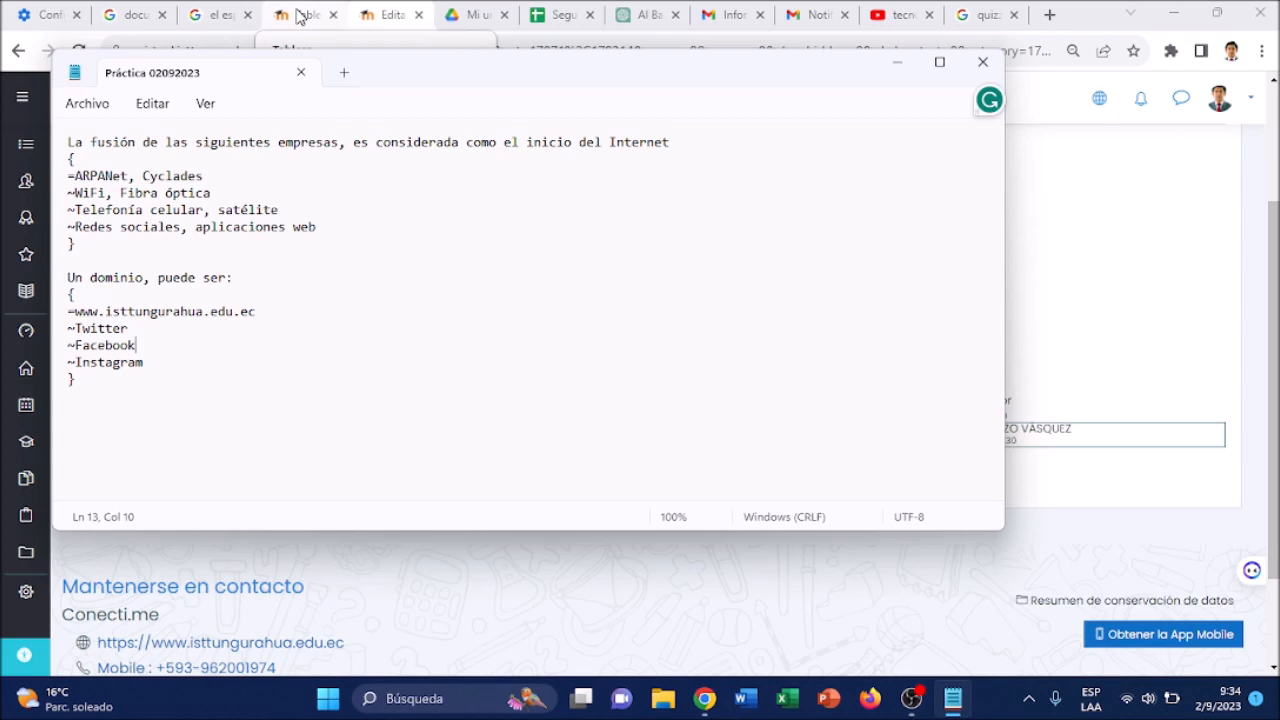
Switch to the Moodle question bank, open the question import, choose "Formato GIFT" as the file format and expand the general import settings
left_click(391, 8)
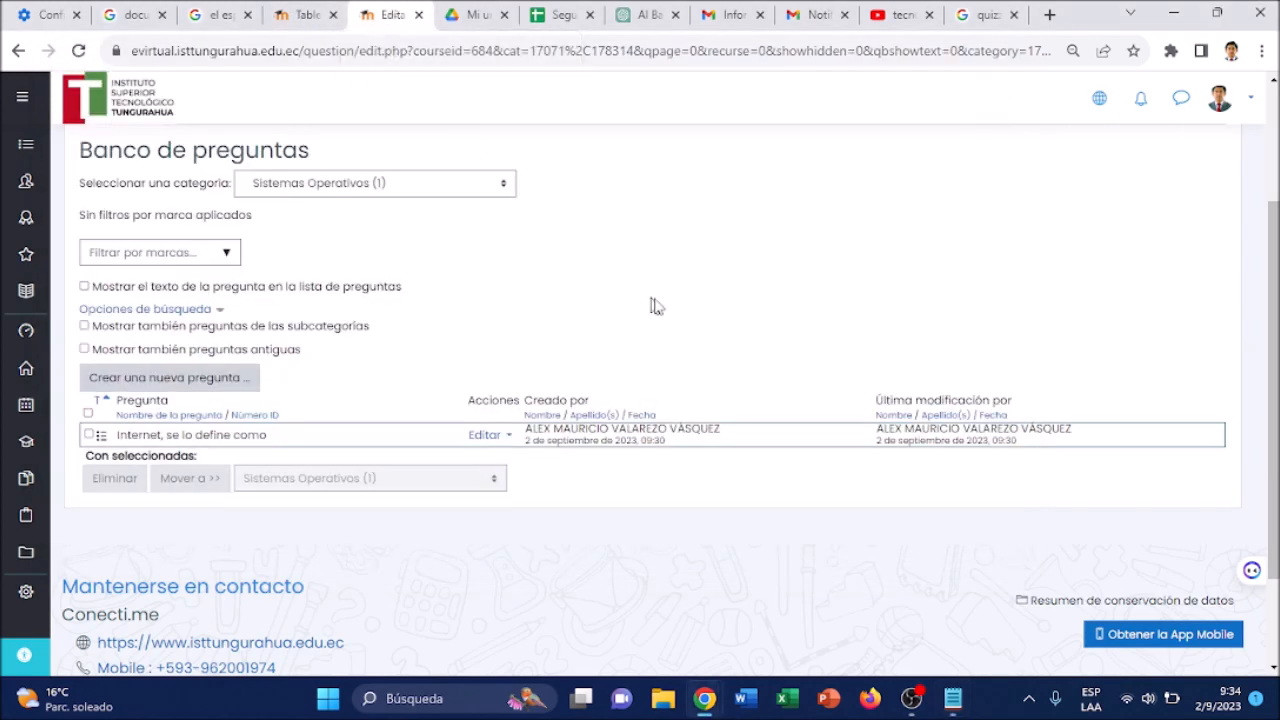
scroll(704, 315, "up", 2)
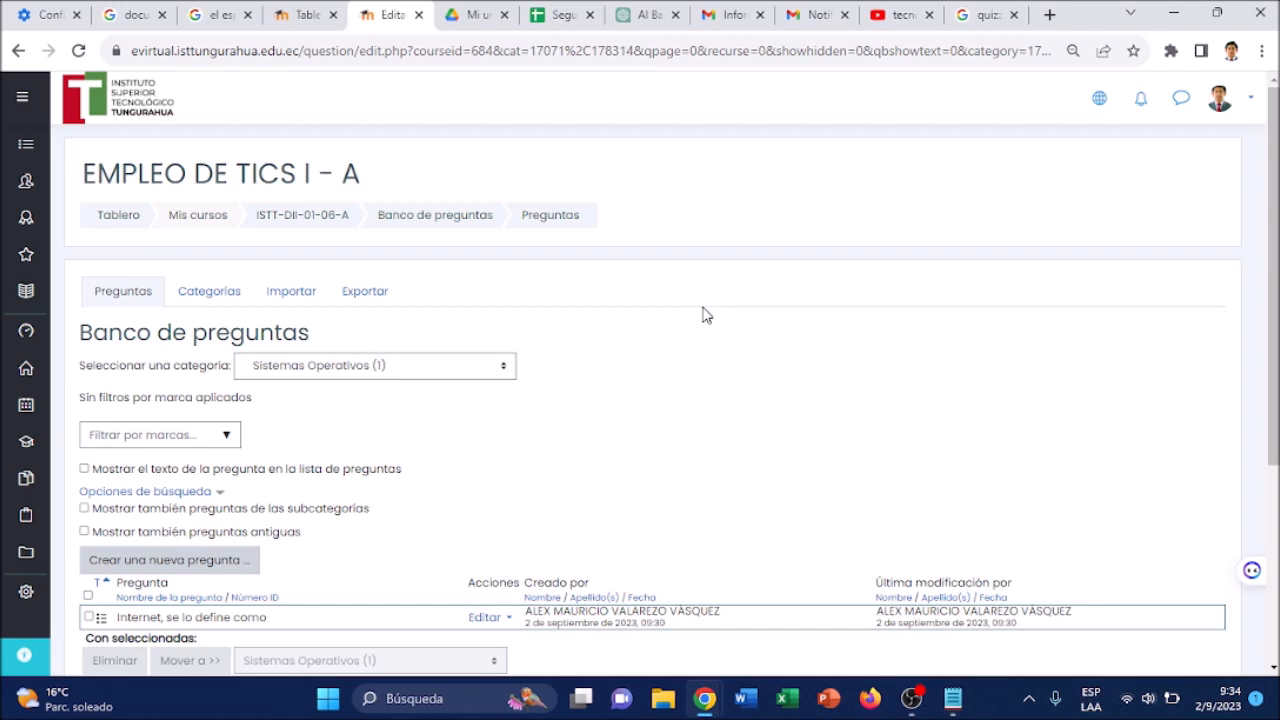
left_click(309, 298)
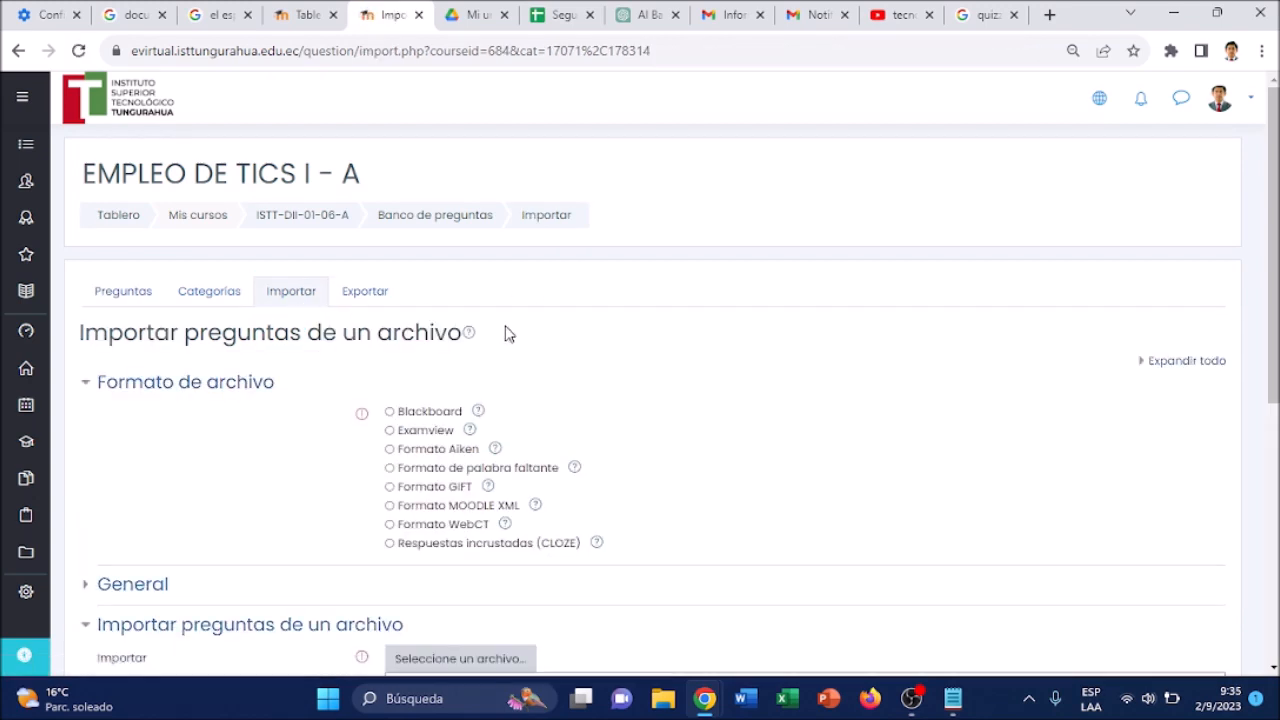
left_click_drag(1273, 306, 1273, 425)
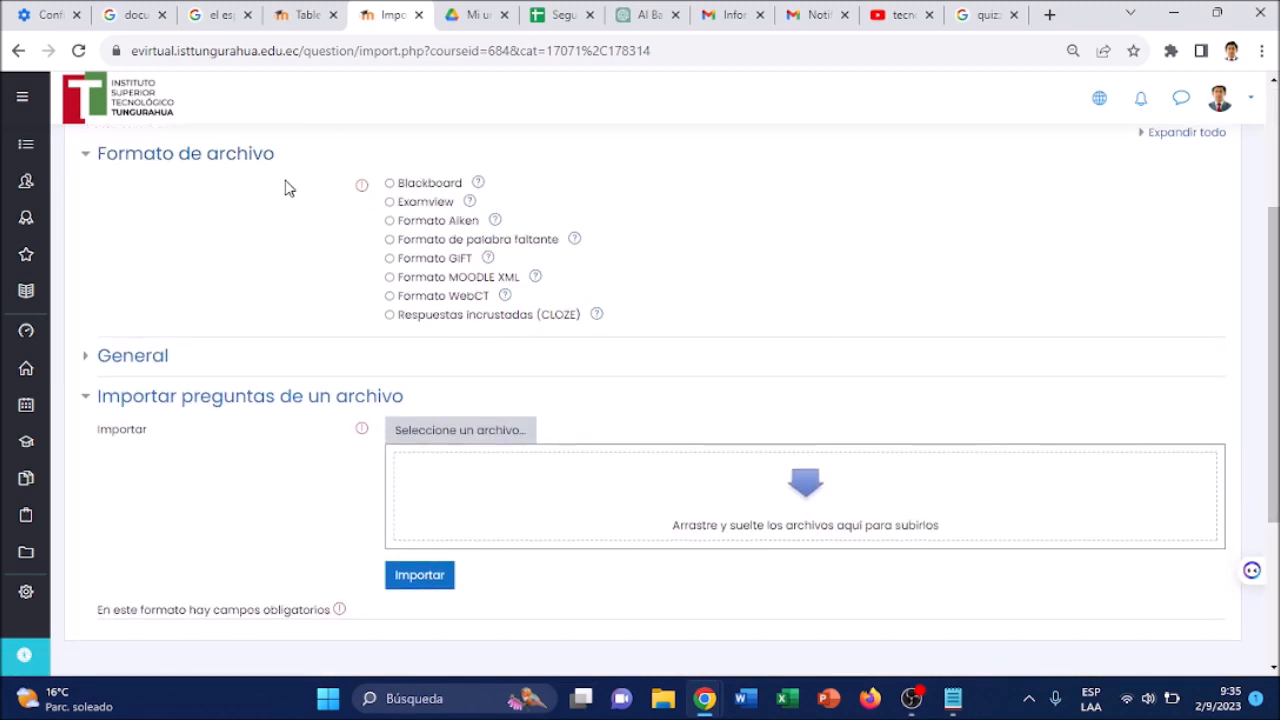
left_click(391, 259)
left_click(146, 360)
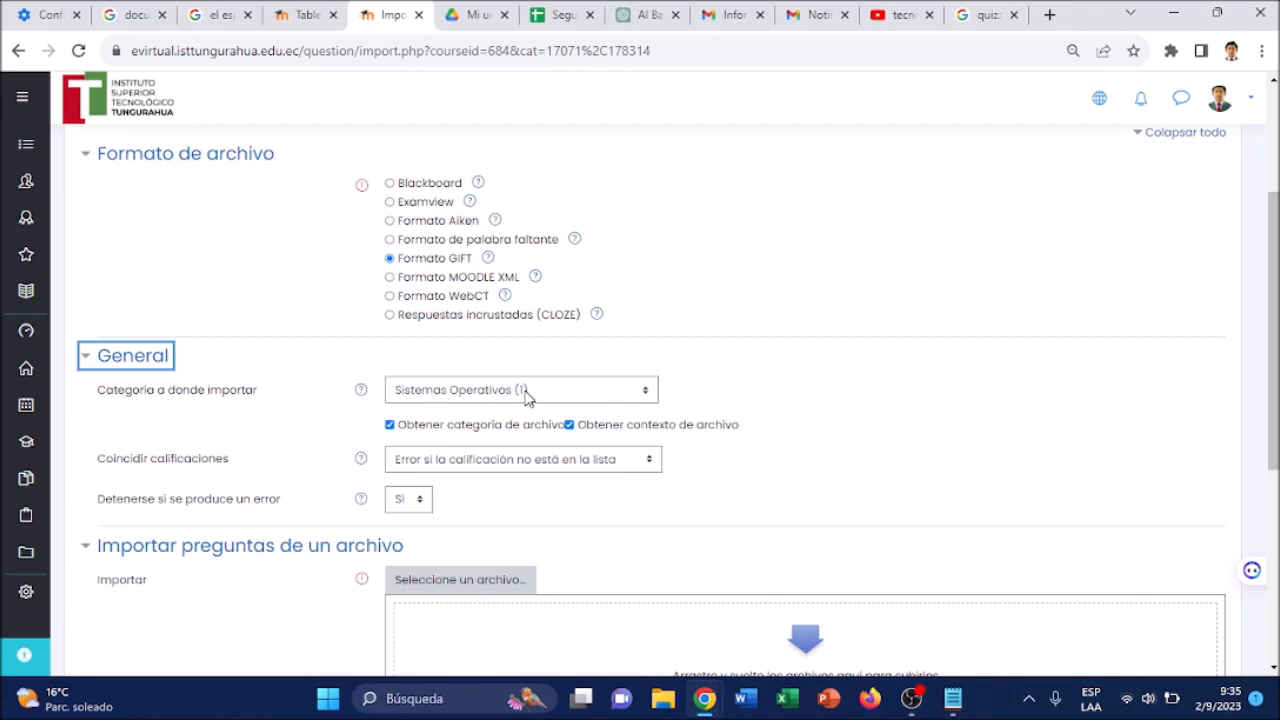
scroll(1190, 470, "down", 3)
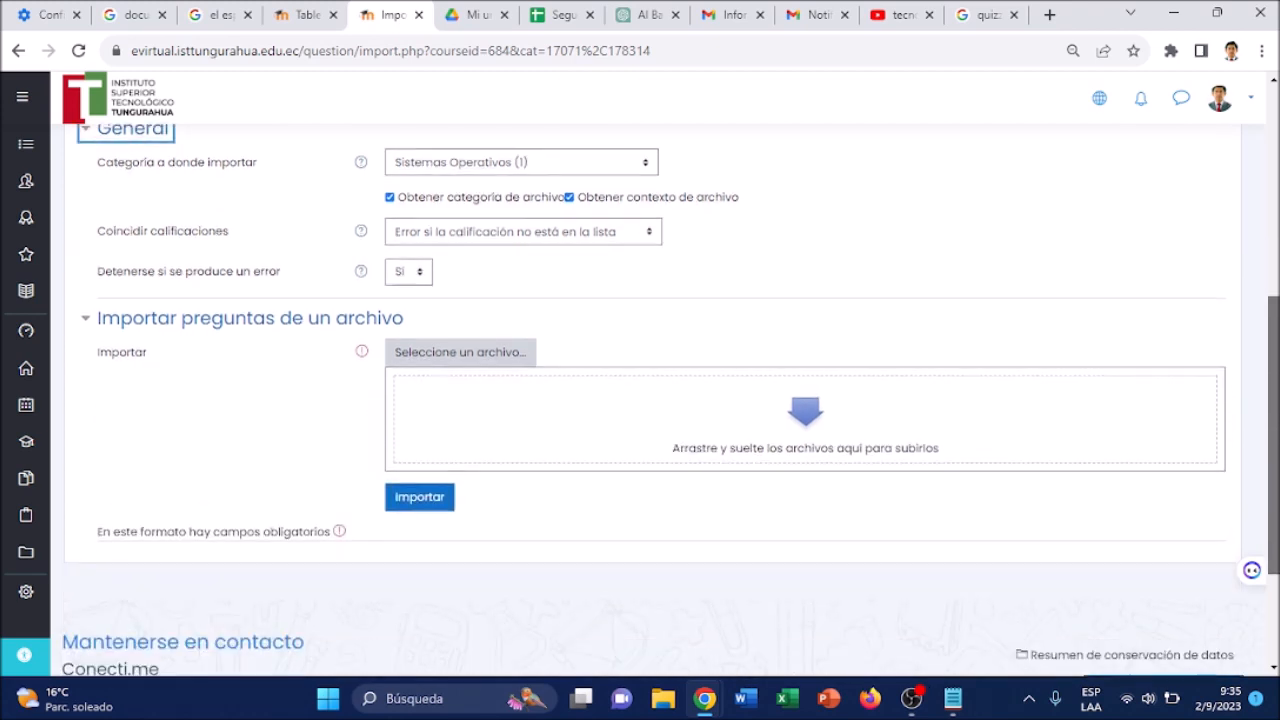
Select "Práctica 02092023.txt" from the TICs folder through the file picker and upload it as the import file
left_click(474, 352)
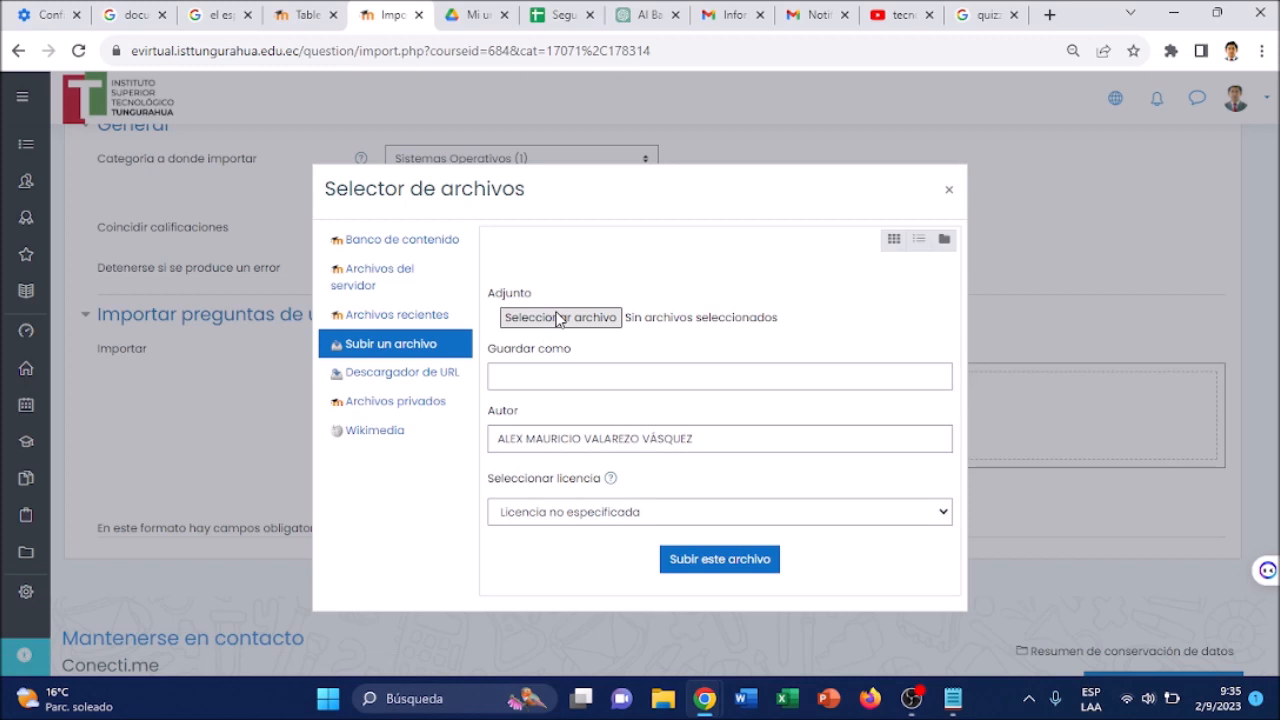
left_click(558, 318)
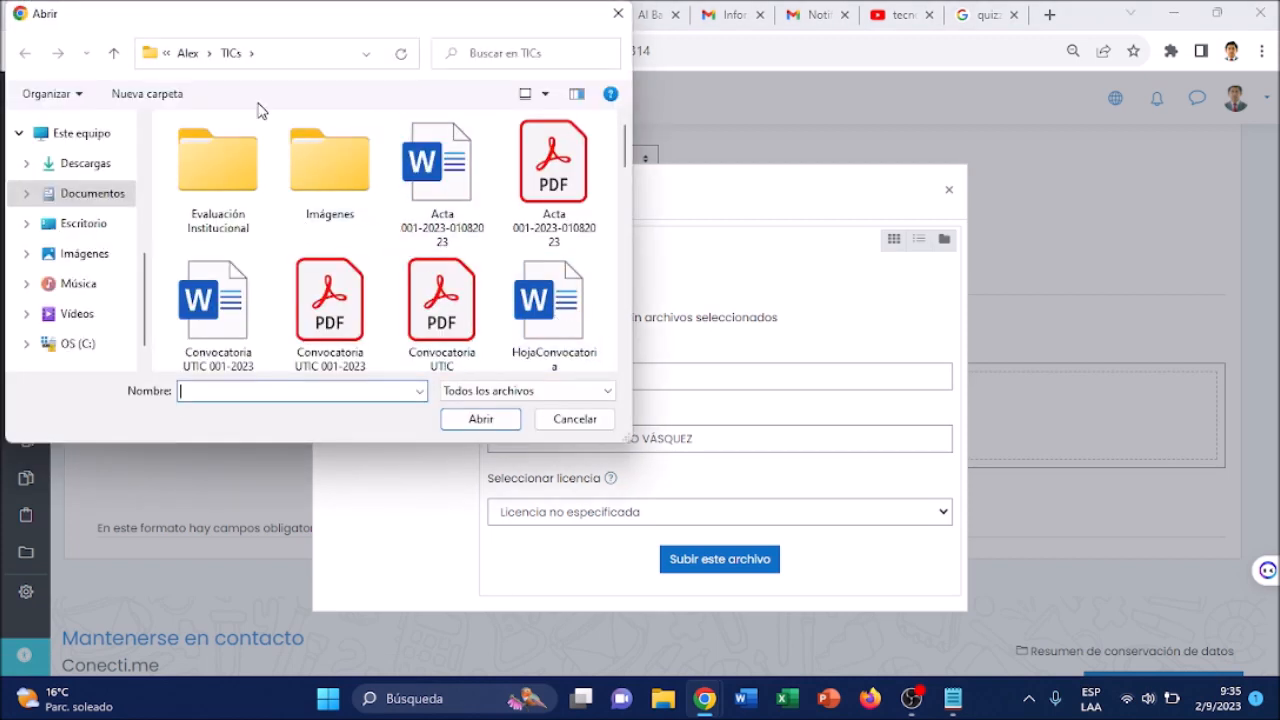
left_click_drag(624, 160, 621, 316)
left_click(556, 238)
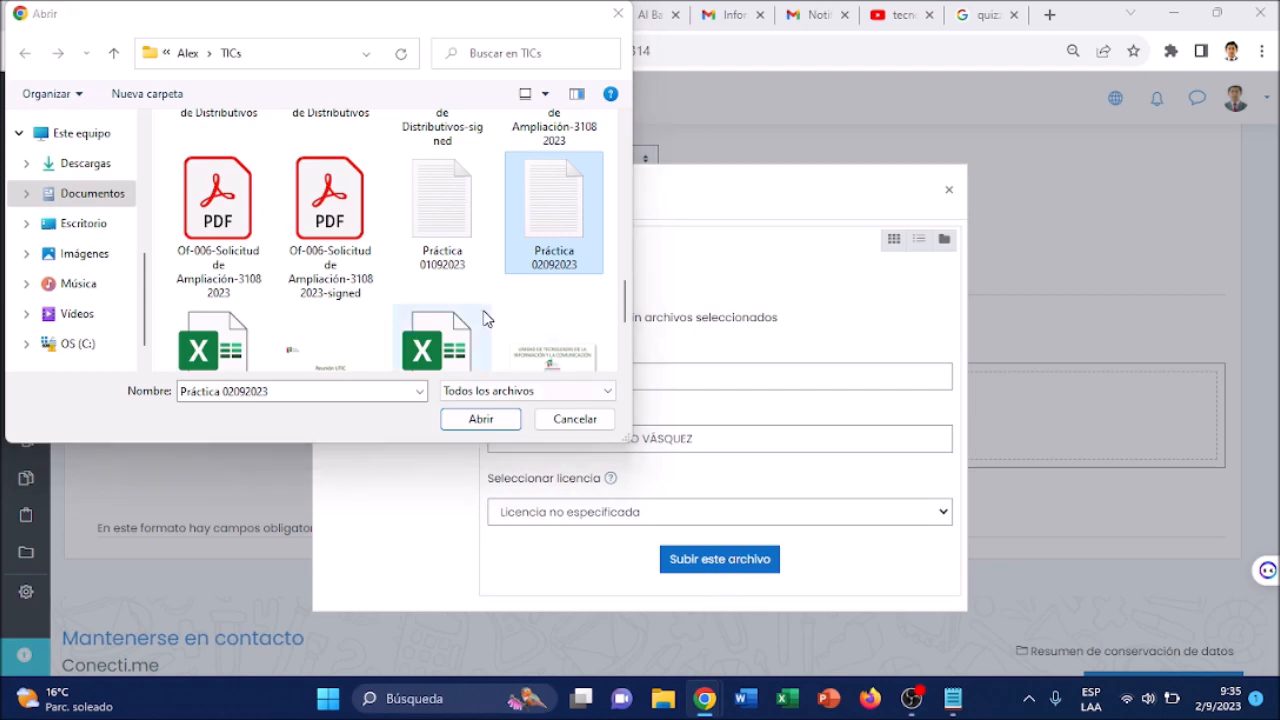
left_click(474, 419)
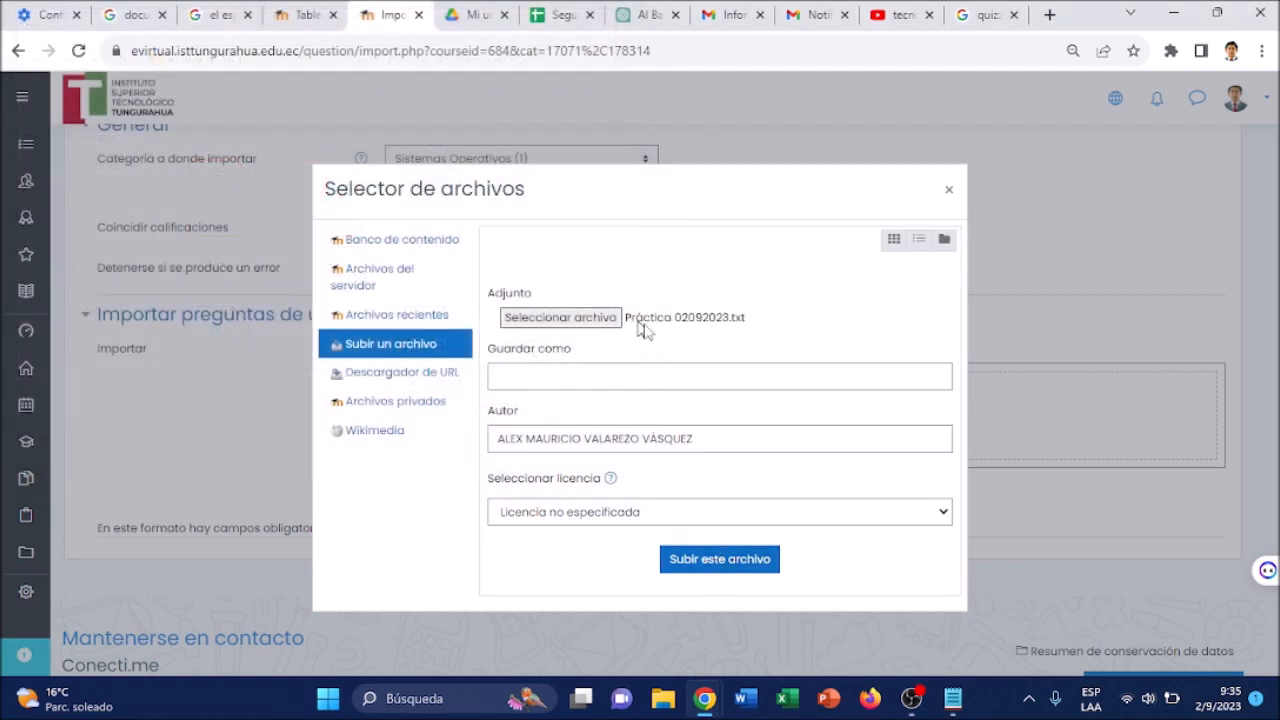
left_click(716, 560)
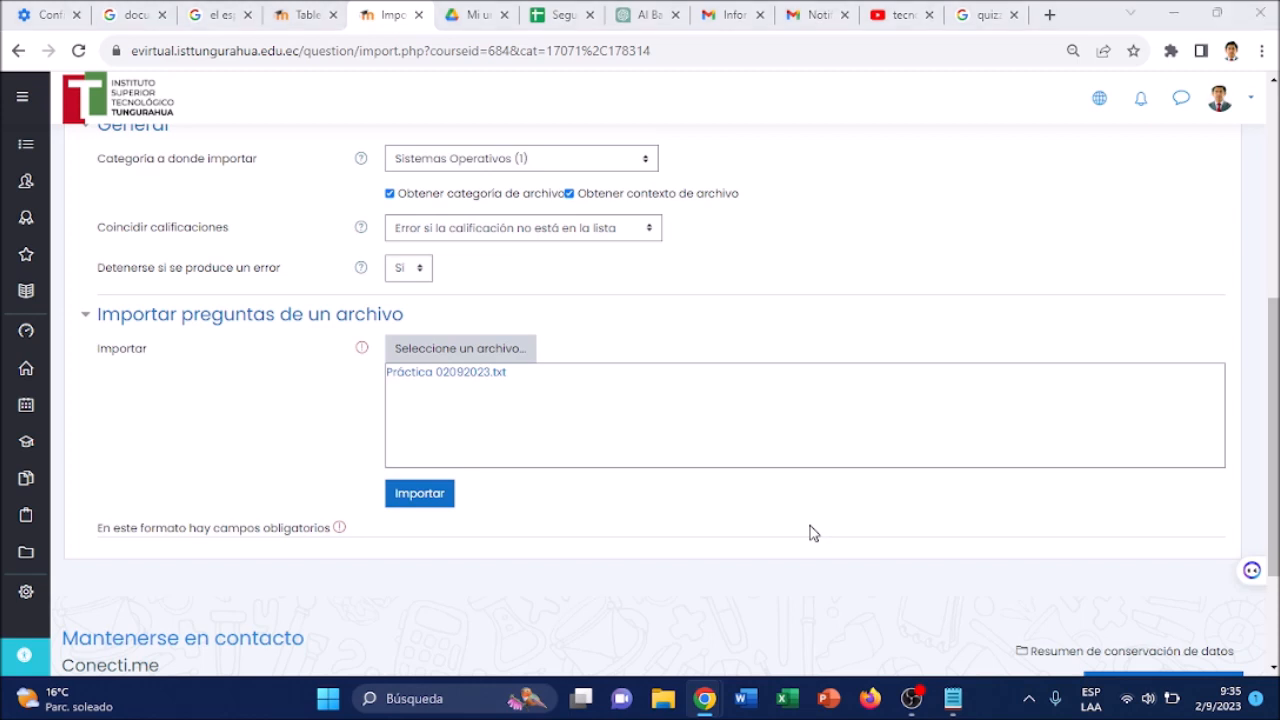
Add "Práctica 02092023" from the TICs folder in File Explorer directly to the upload area of the import form
key("super+e")
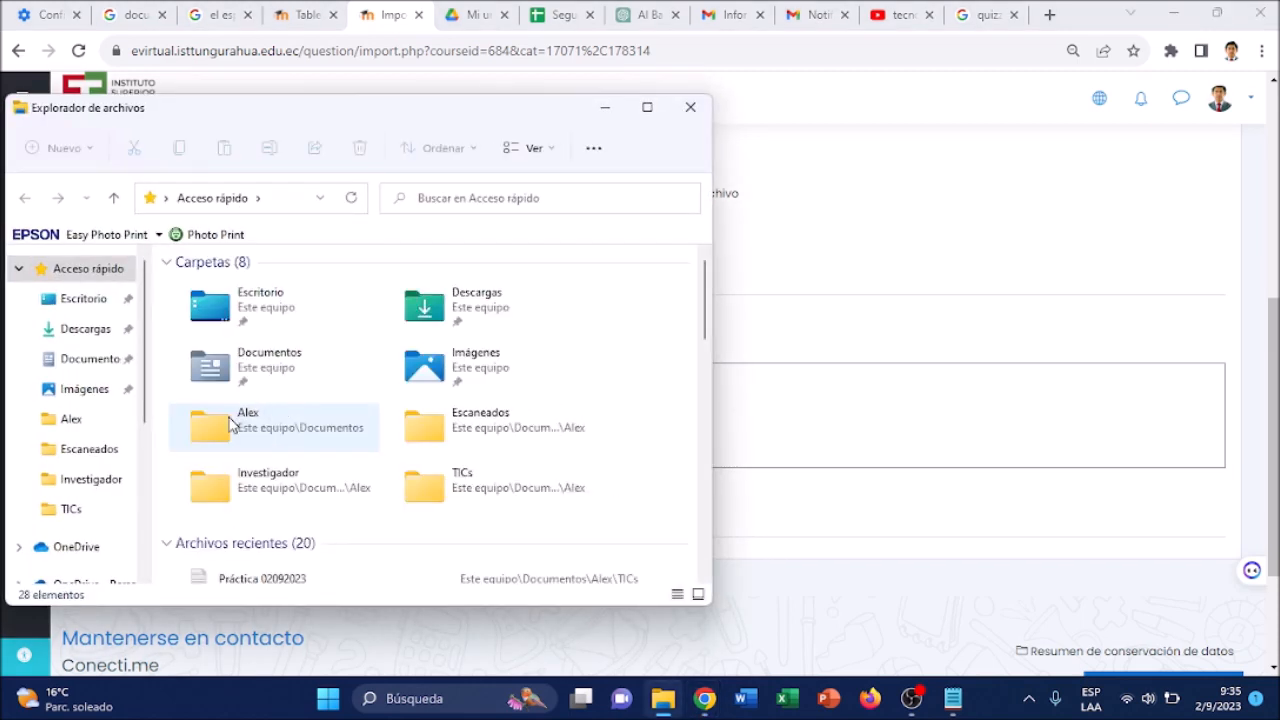
left_click(76, 511)
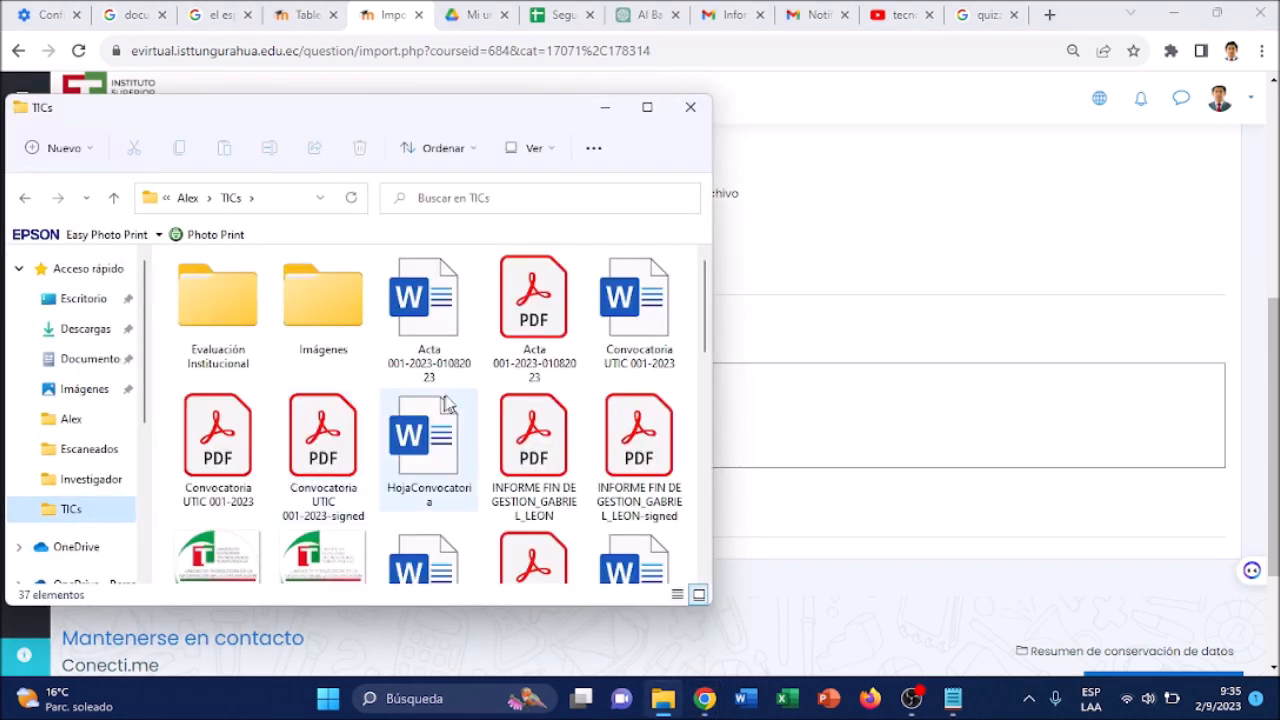
left_click(429, 405)
key("Down")
key("Down")
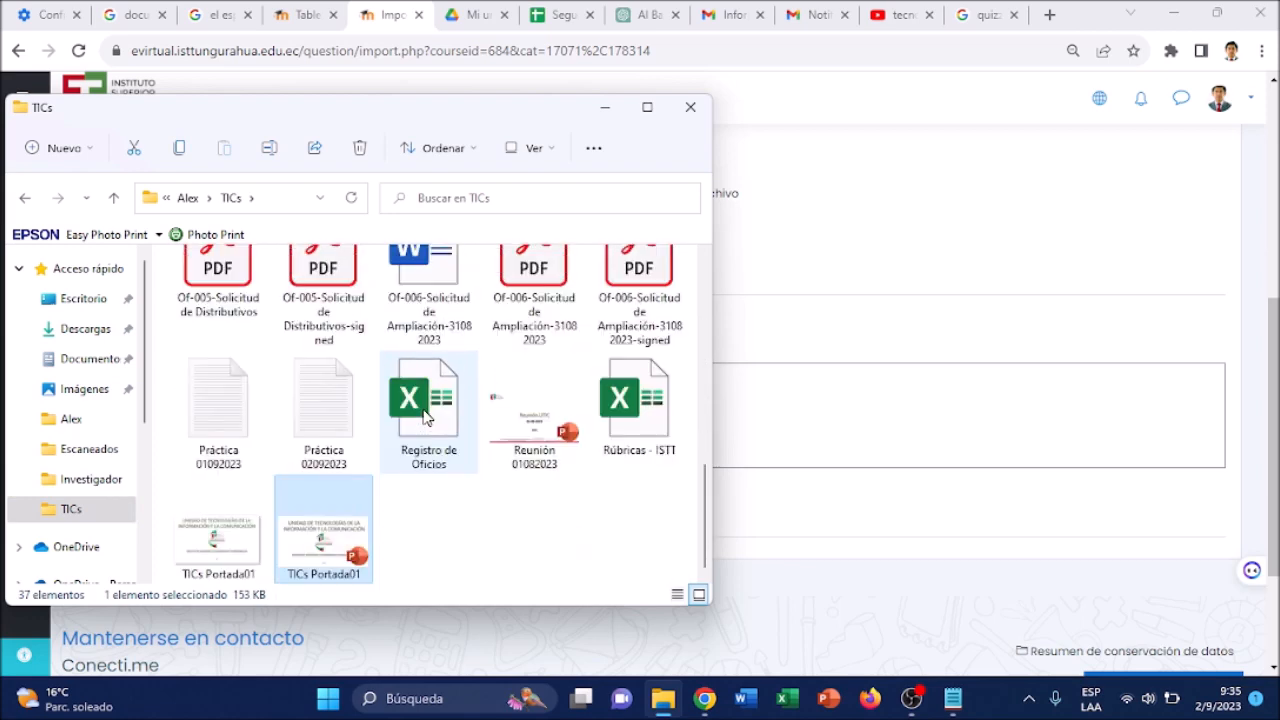
key("Up")
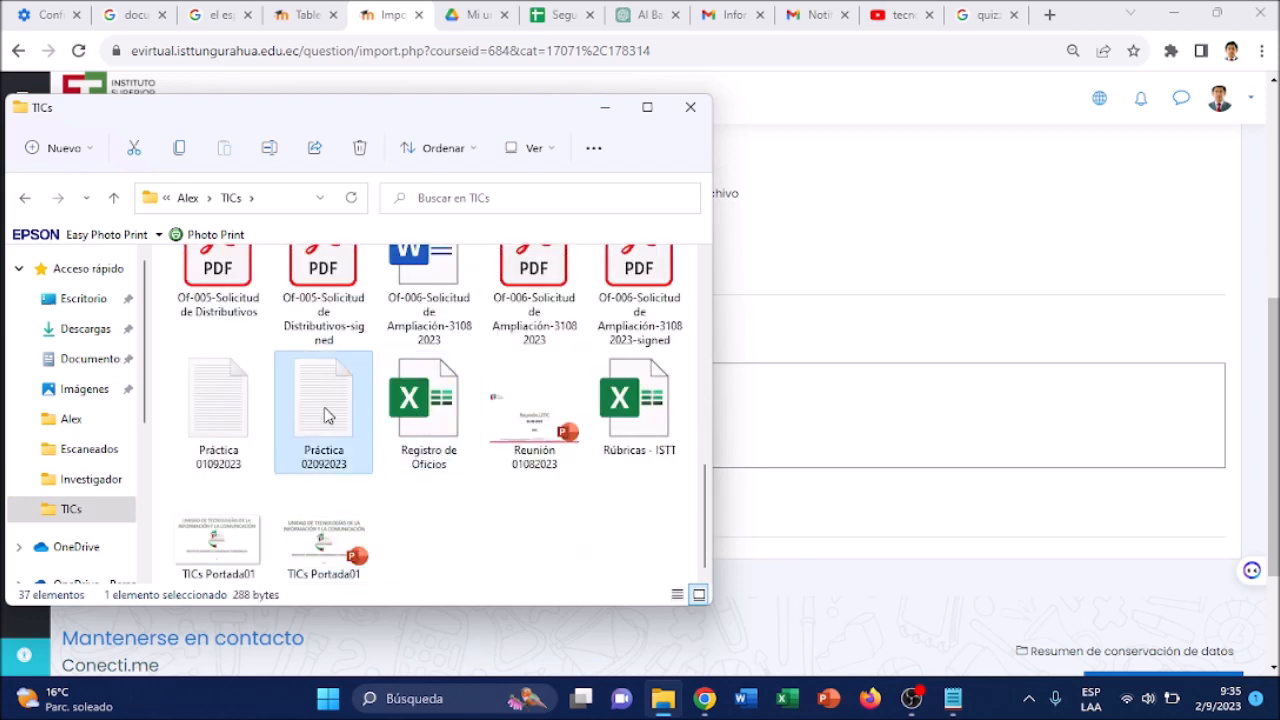
left_click_drag(324, 415, 877, 409)
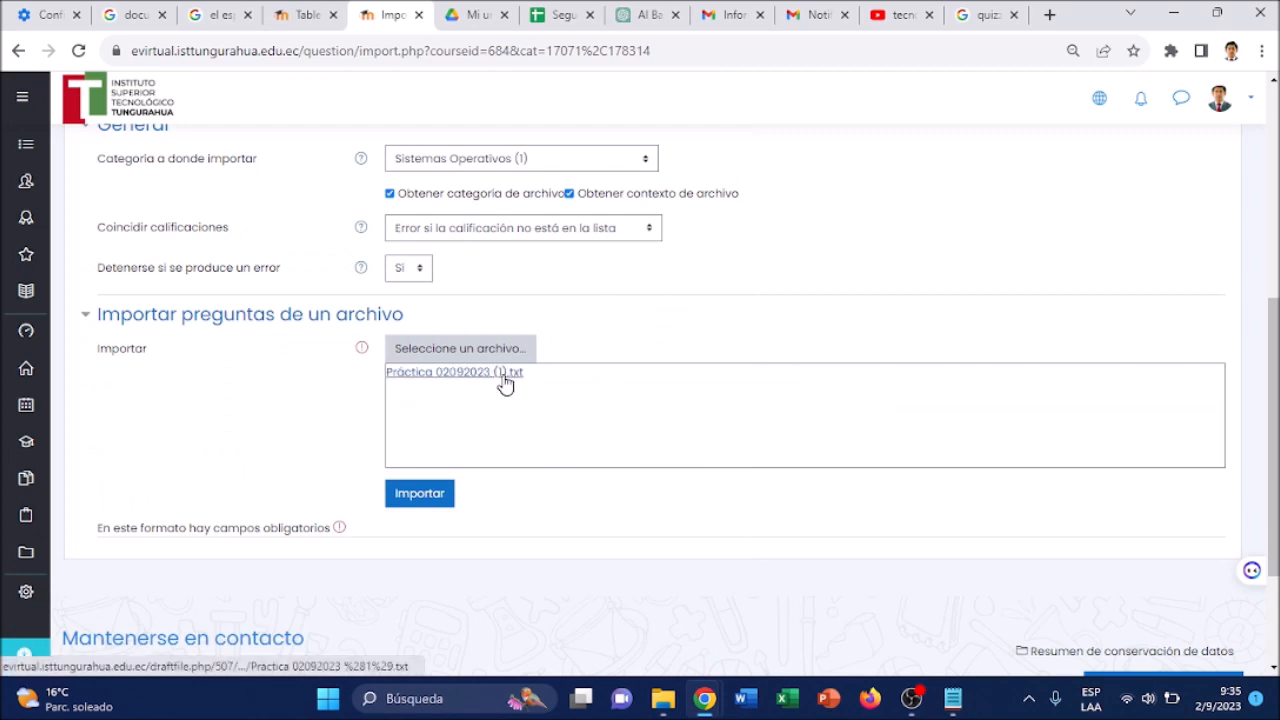
Import the questions from the uploaded text file, check them against the source text and continue to the question list
left_click(505, 385)
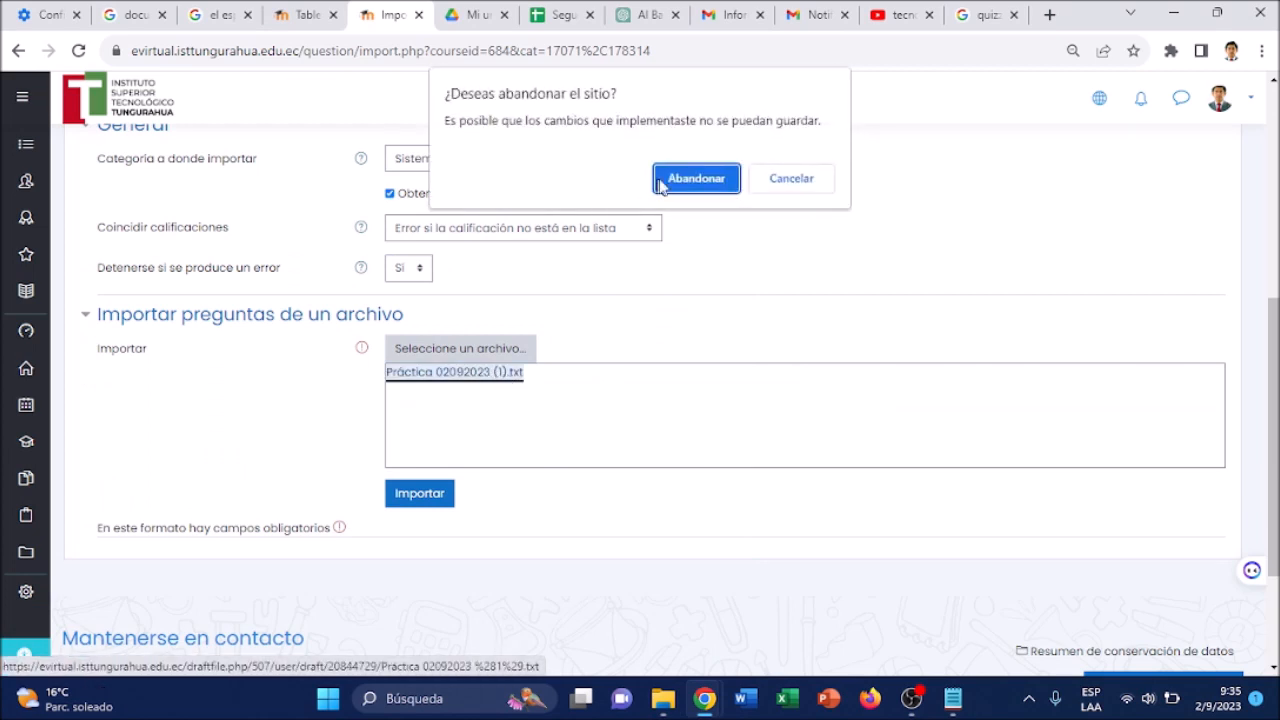
left_click(808, 193)
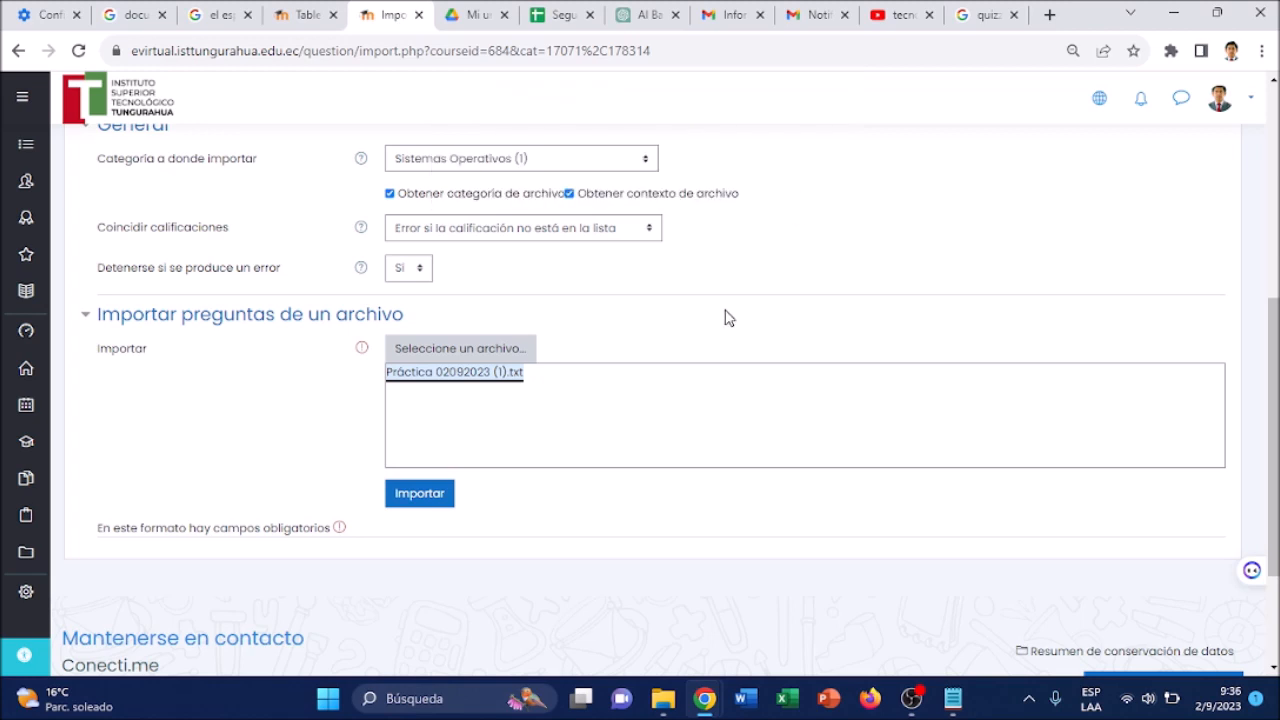
left_click(421, 500)
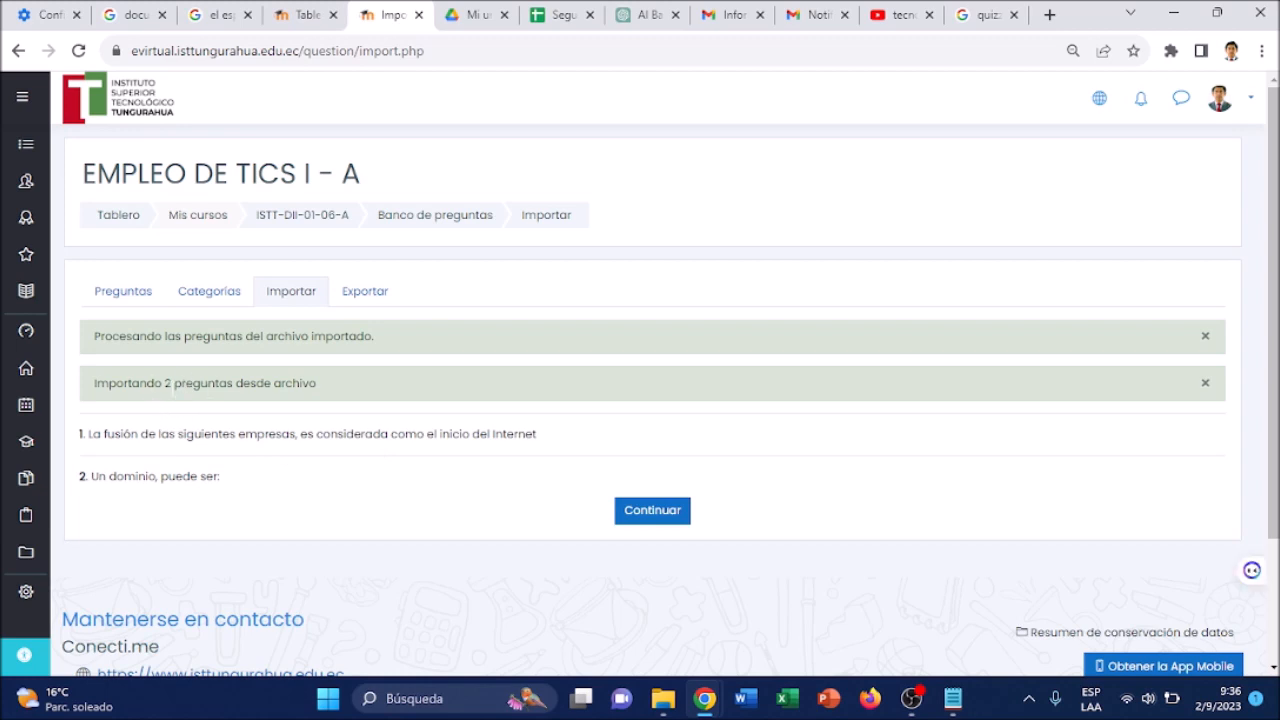
left_click(952, 698)
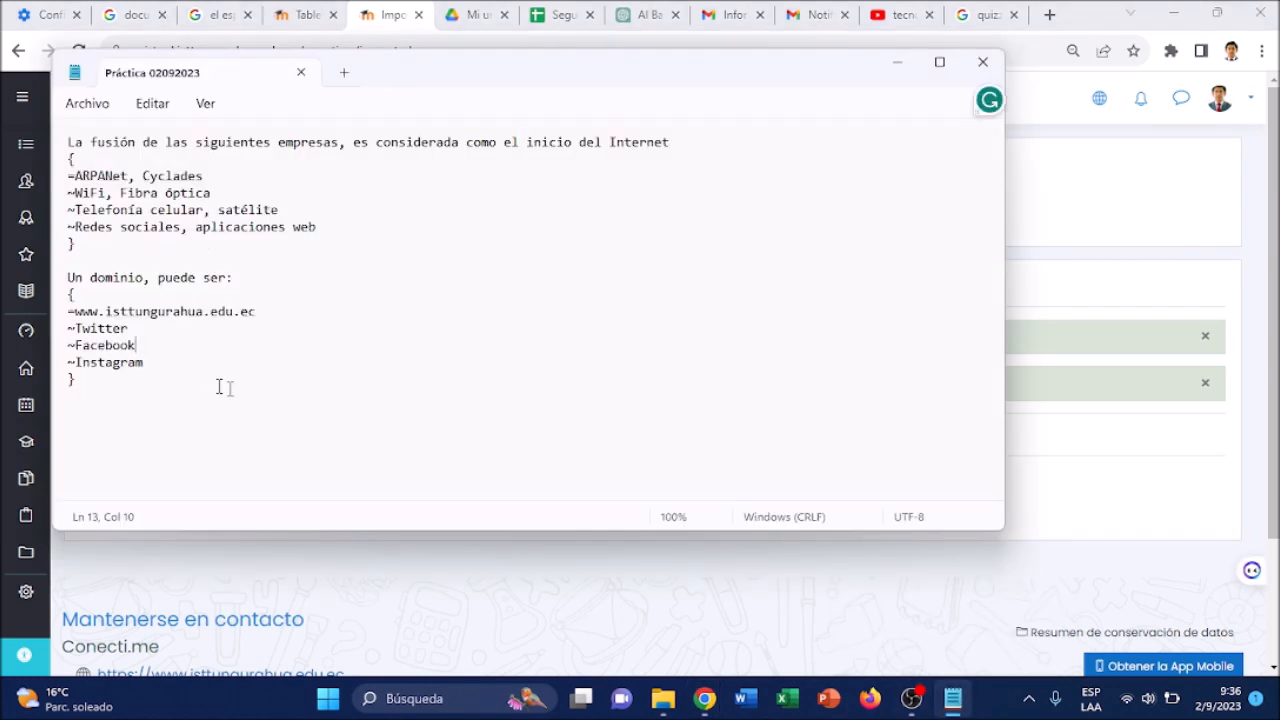
left_click(1080, 508)
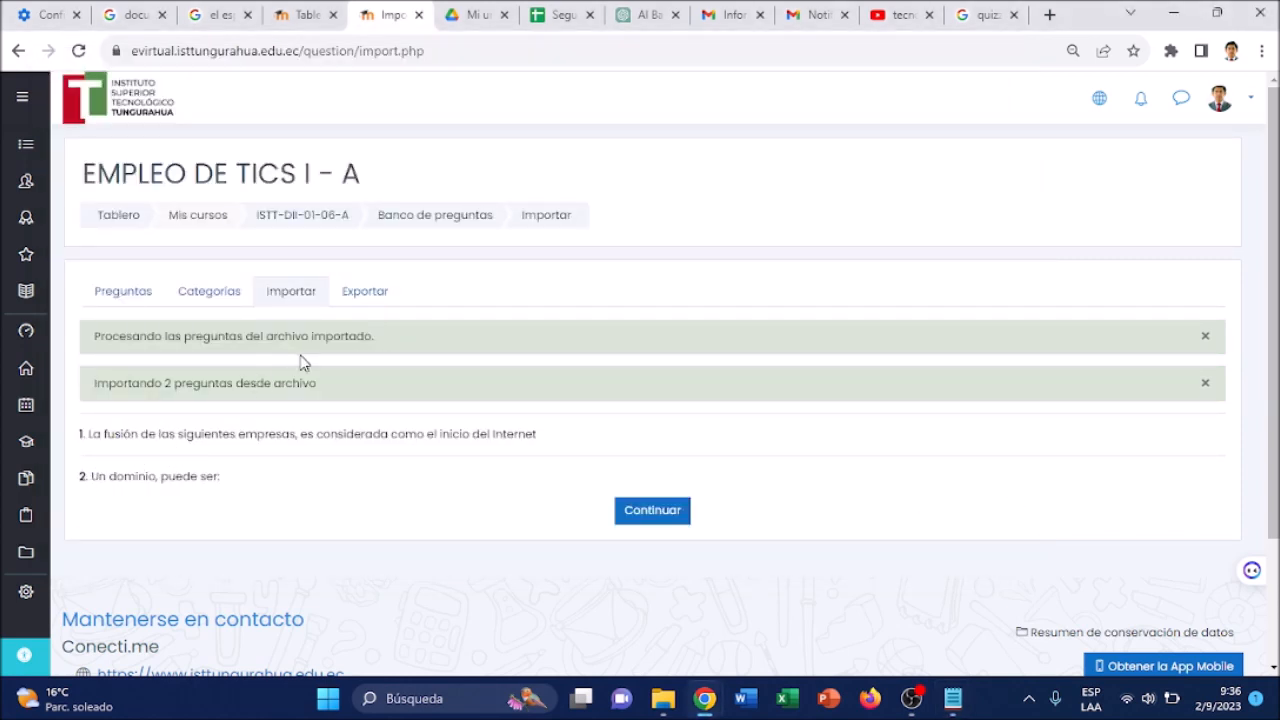
left_click(651, 512)
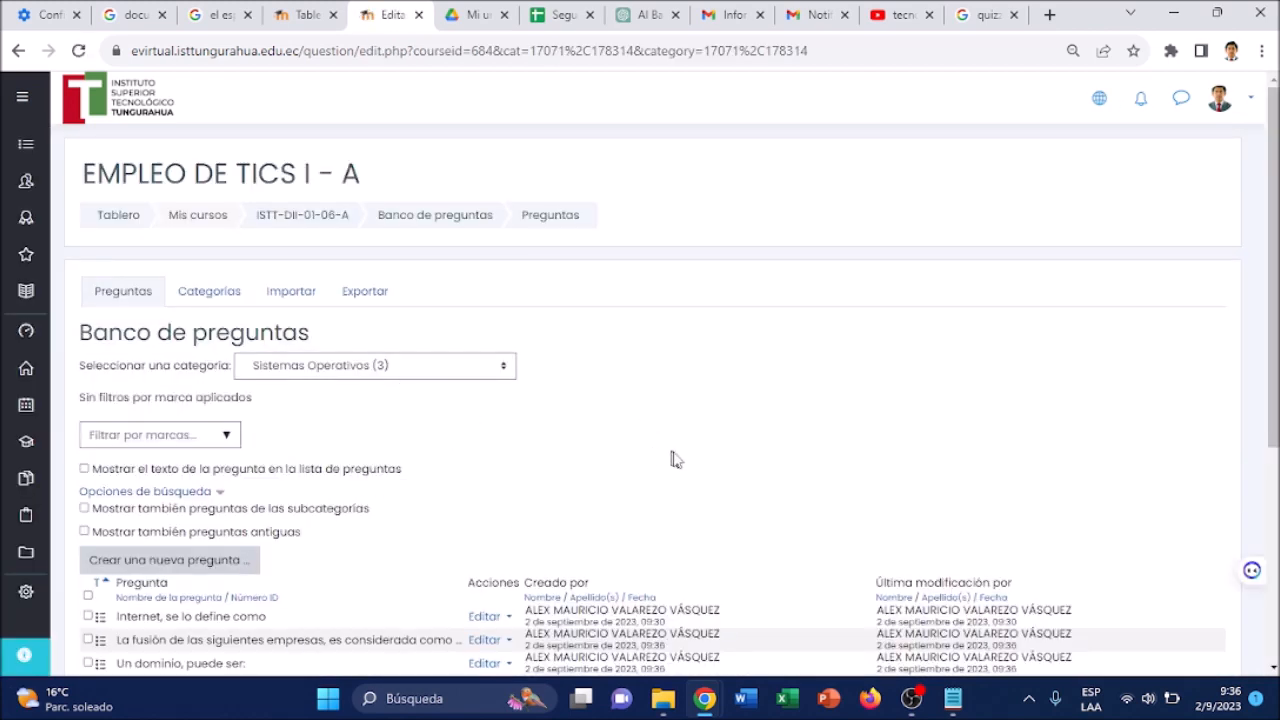
Preview the question "Internet, se lo define como" from the question list, and close the preview
scroll(713, 464, "down", 3)
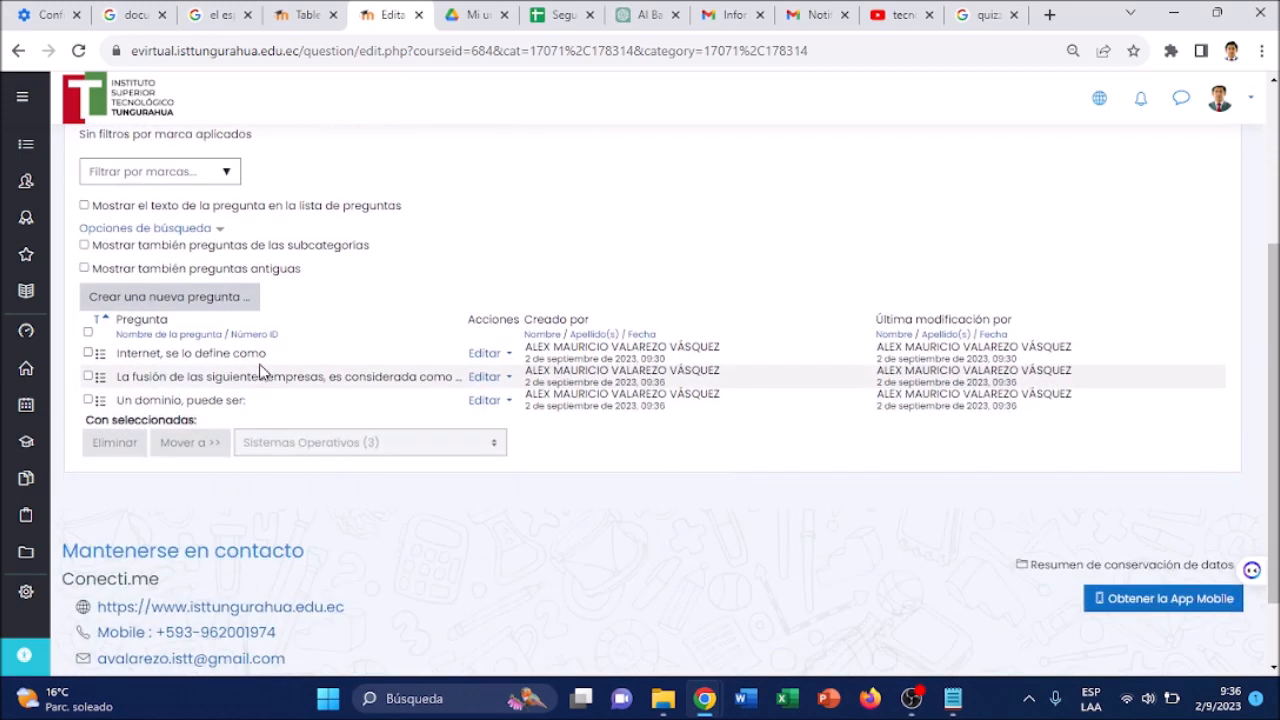
left_click(503, 354)
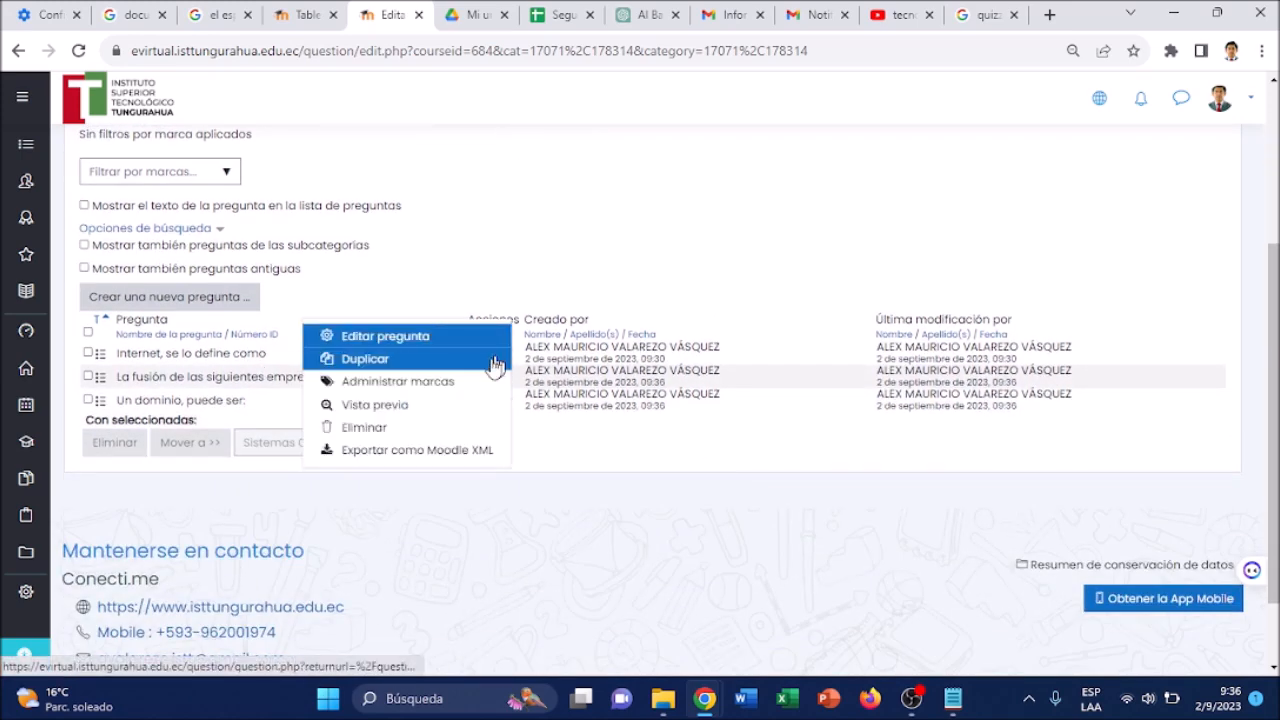
left_click(438, 406)
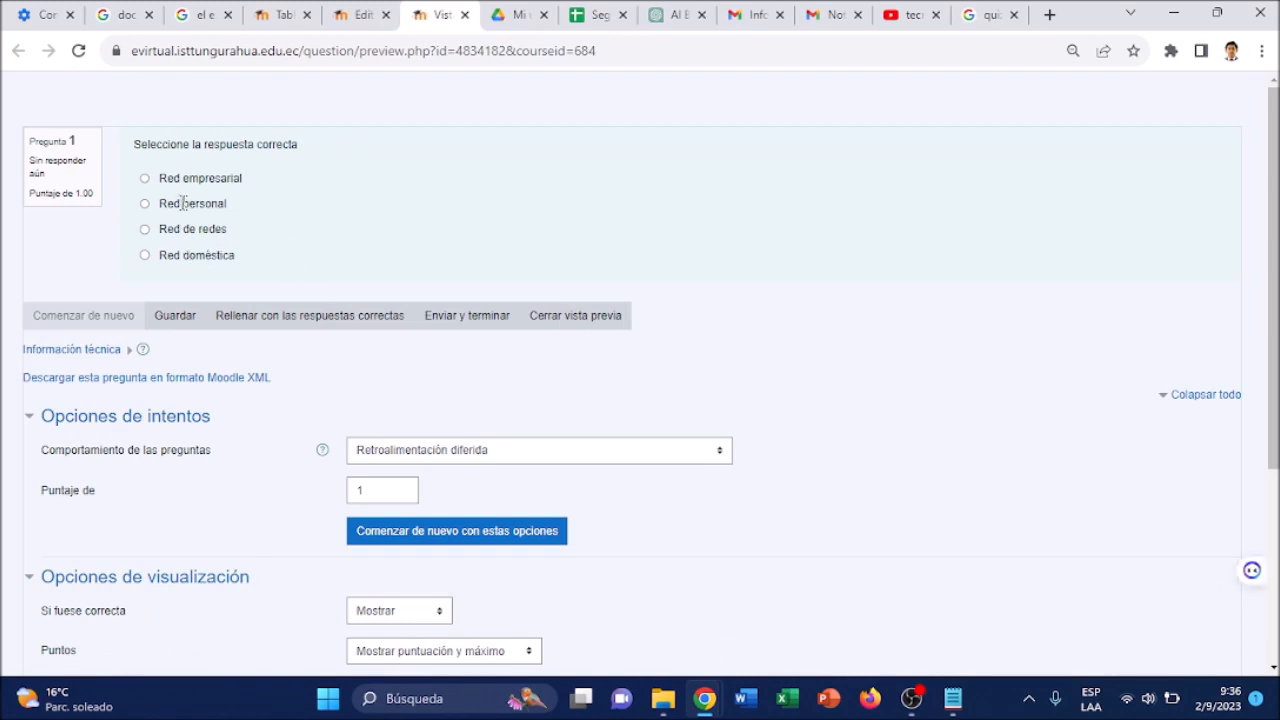
left_click(362, 17)
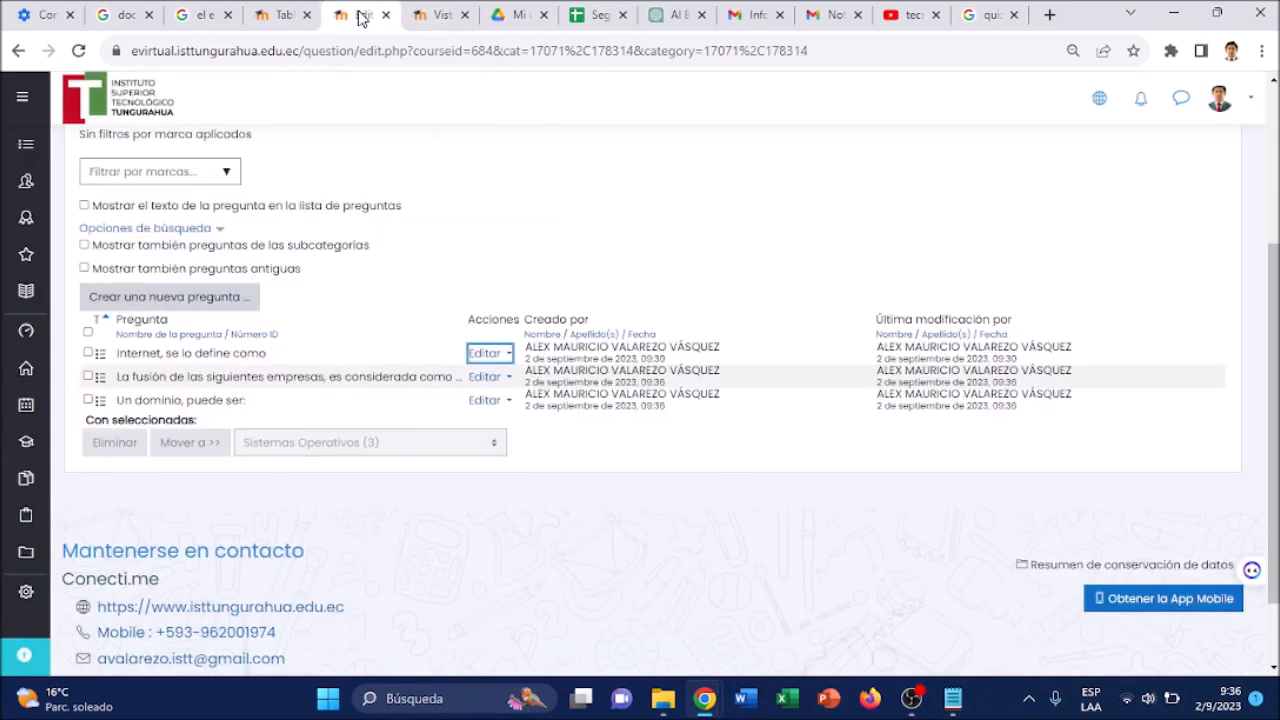
left_click(443, 10)
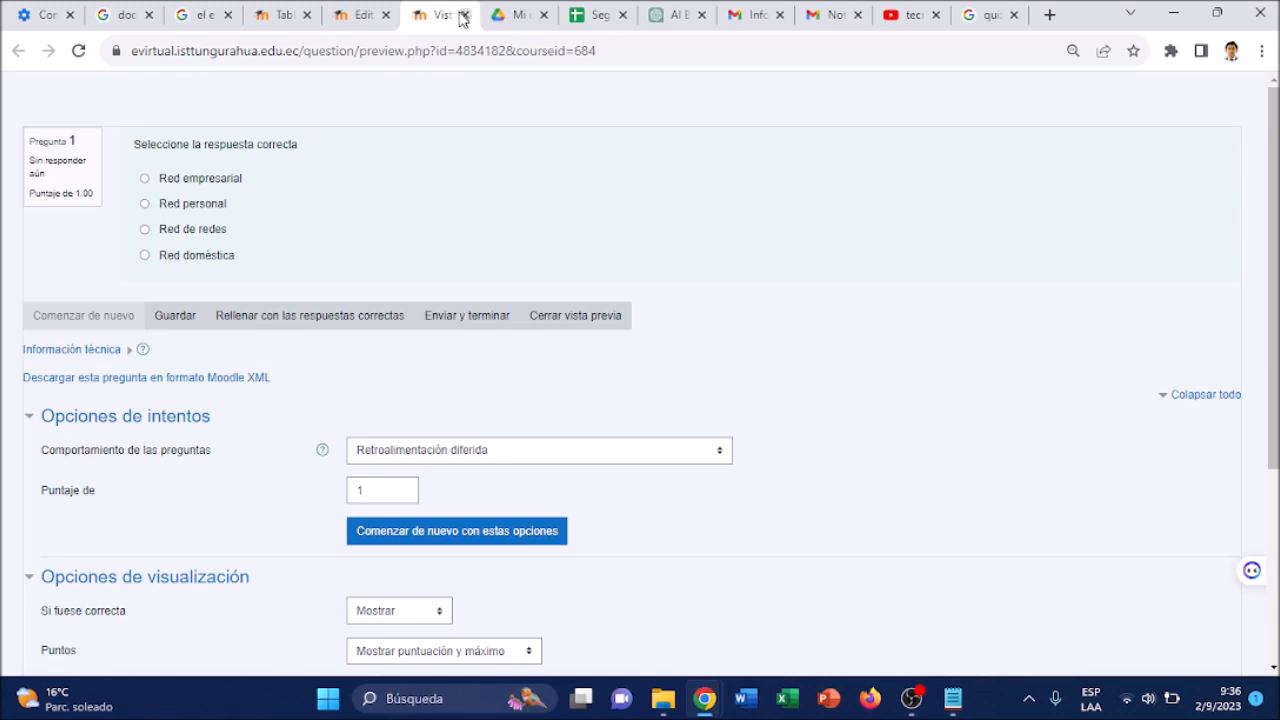
left_click(464, 15)
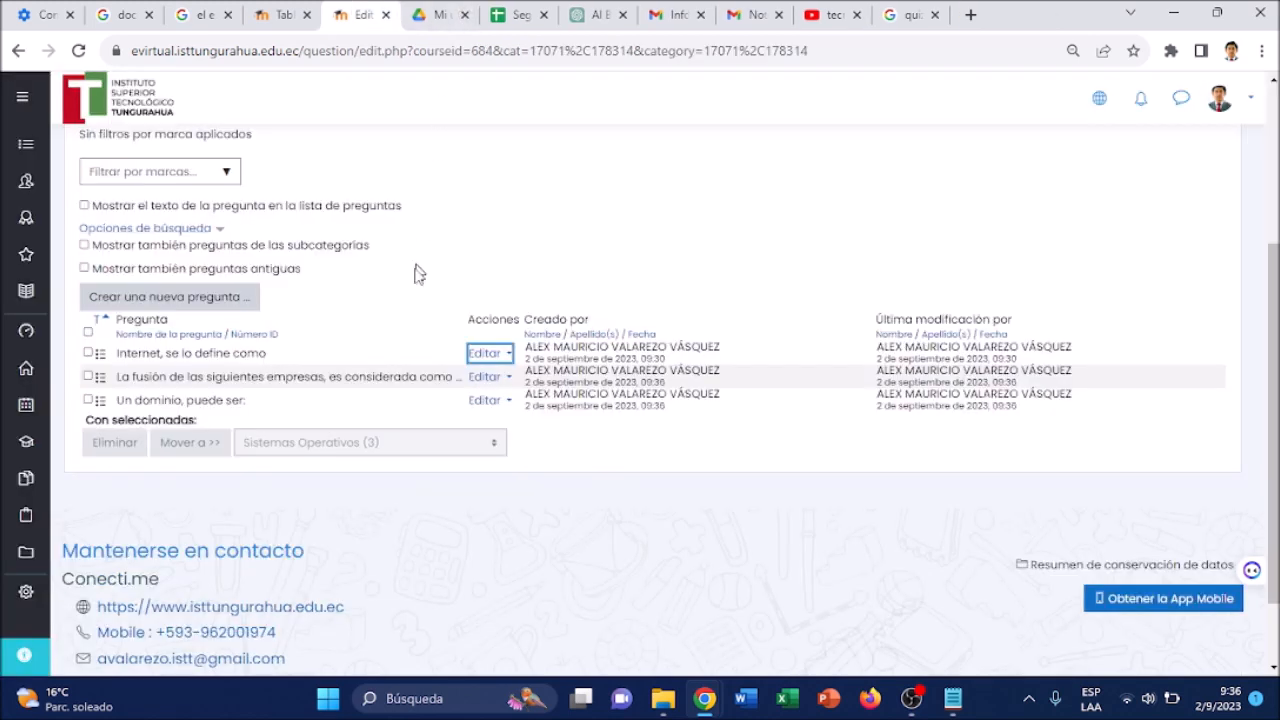
Preview the imported question "Un dominio, puede ser:" and close the preview
left_click(492, 404)
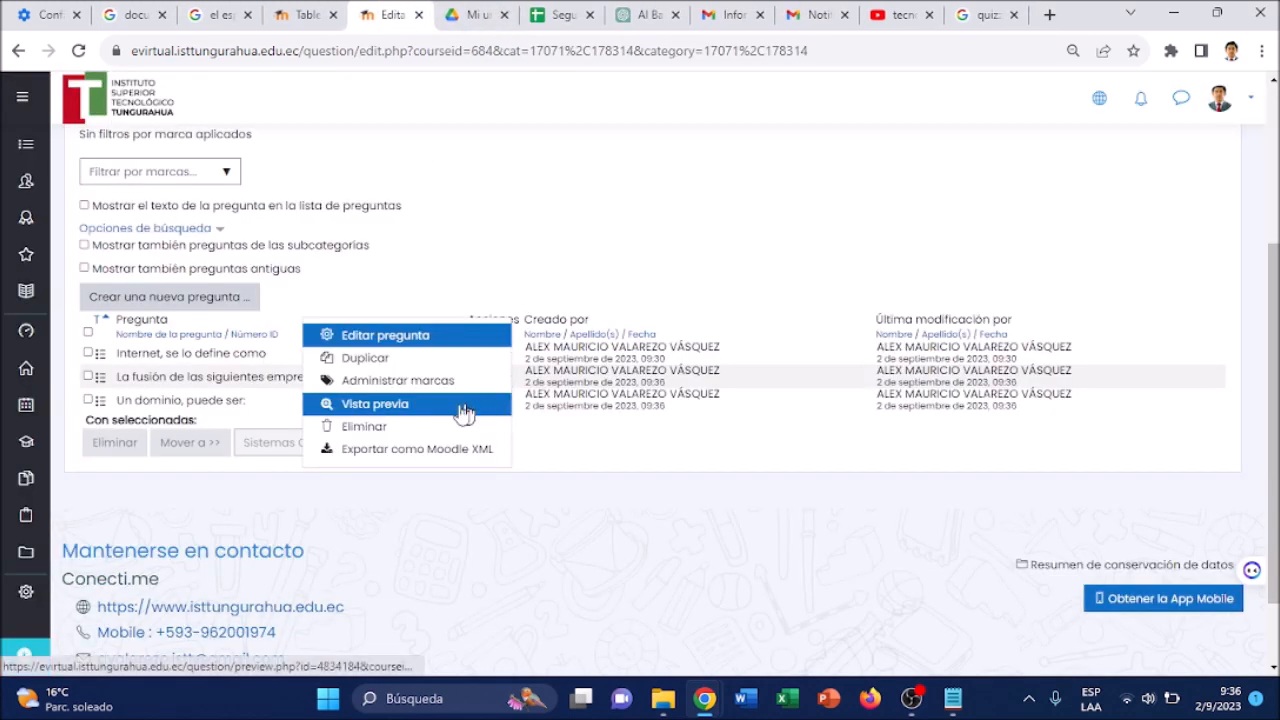
left_click(407, 410)
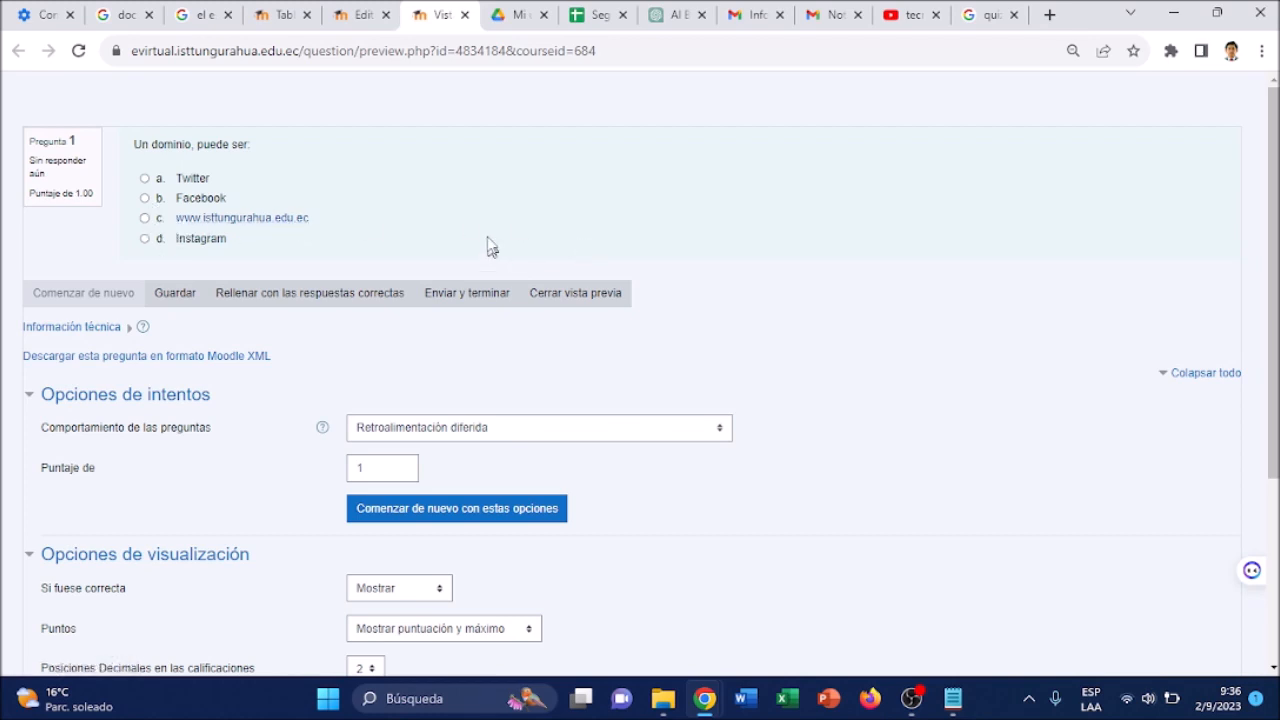
left_click(464, 14)
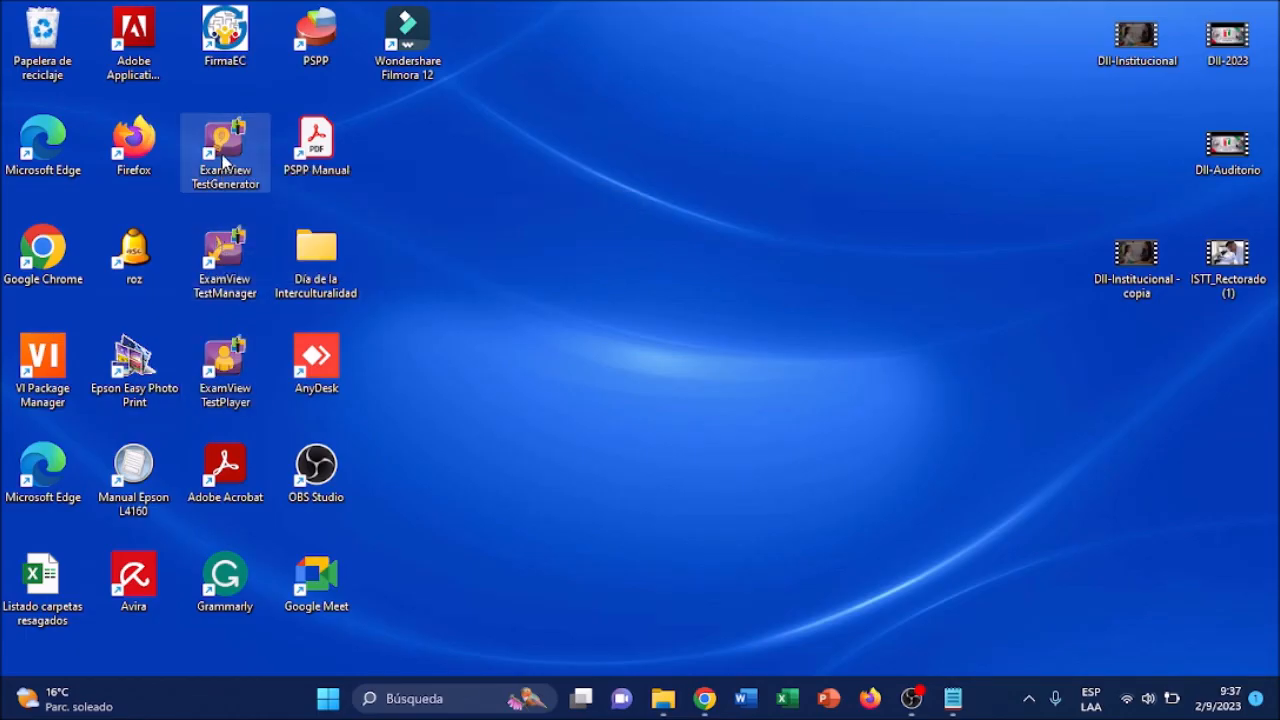
Open ExamView Test Generator from the desktop and create a new test from scratch titled "Práctica 02092023"
left_click(224, 162)
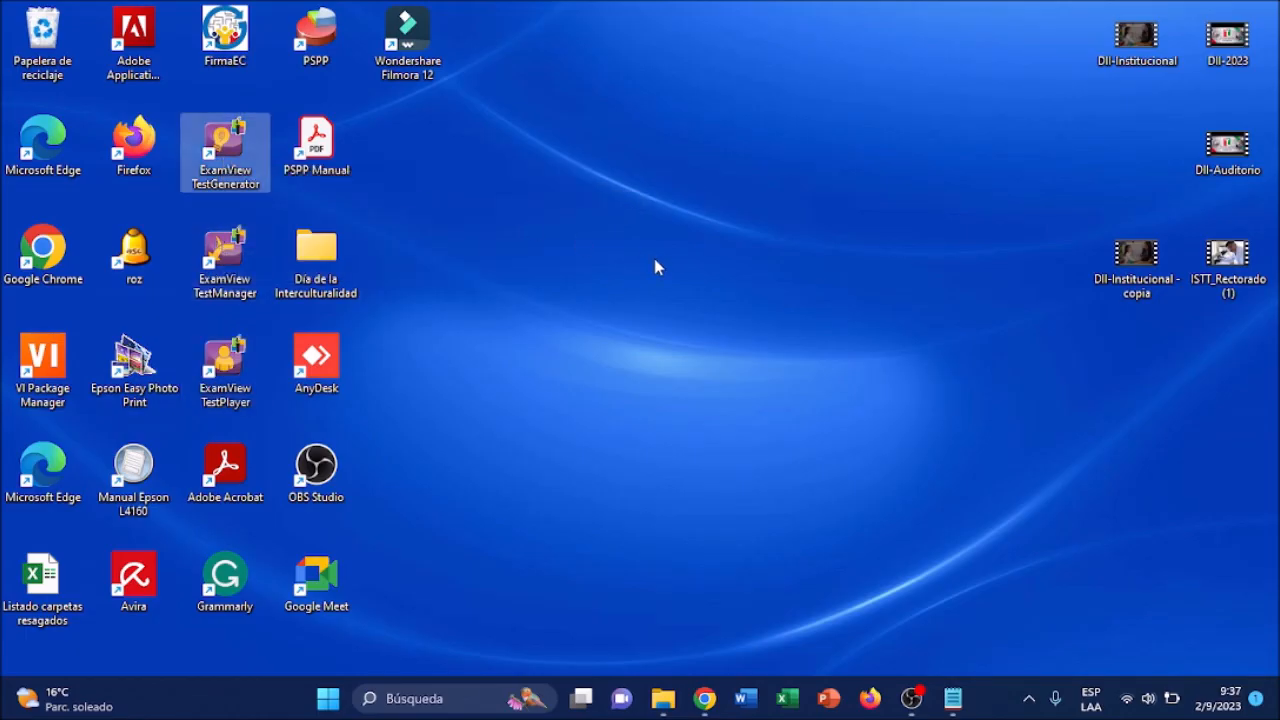
double_click(214, 152)
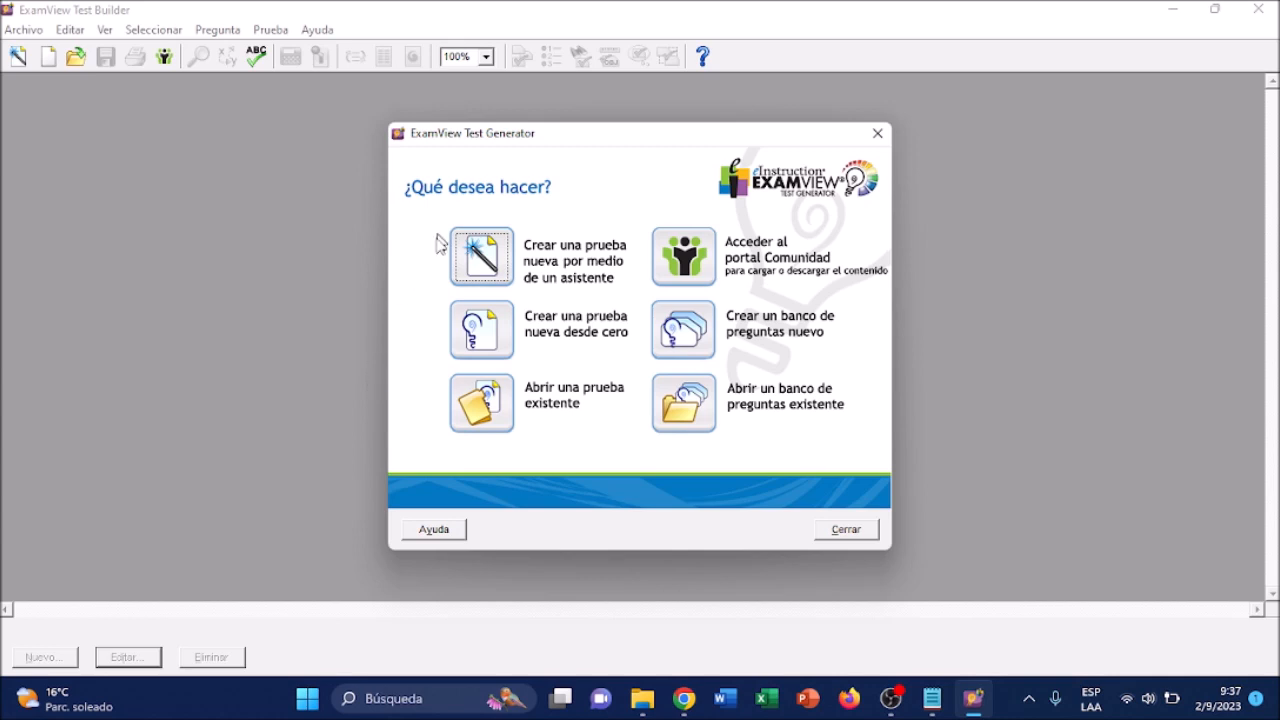
left_click(512, 332)
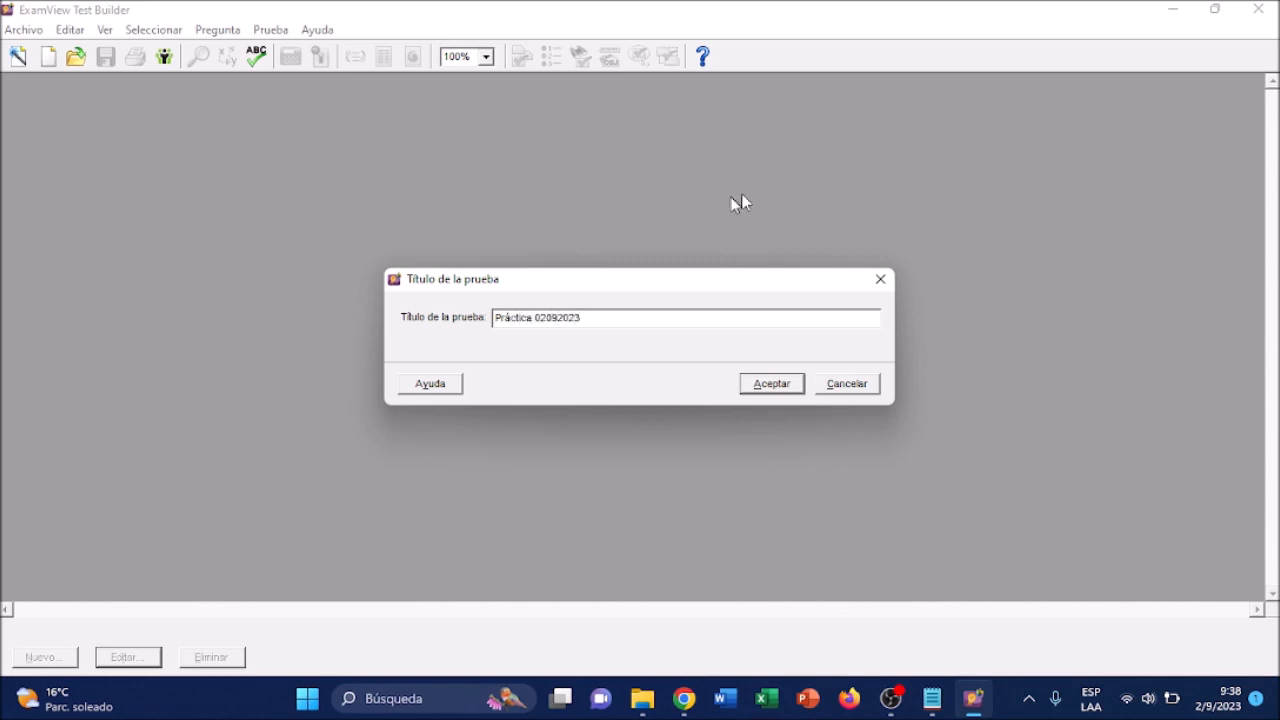
left_click(771, 384)
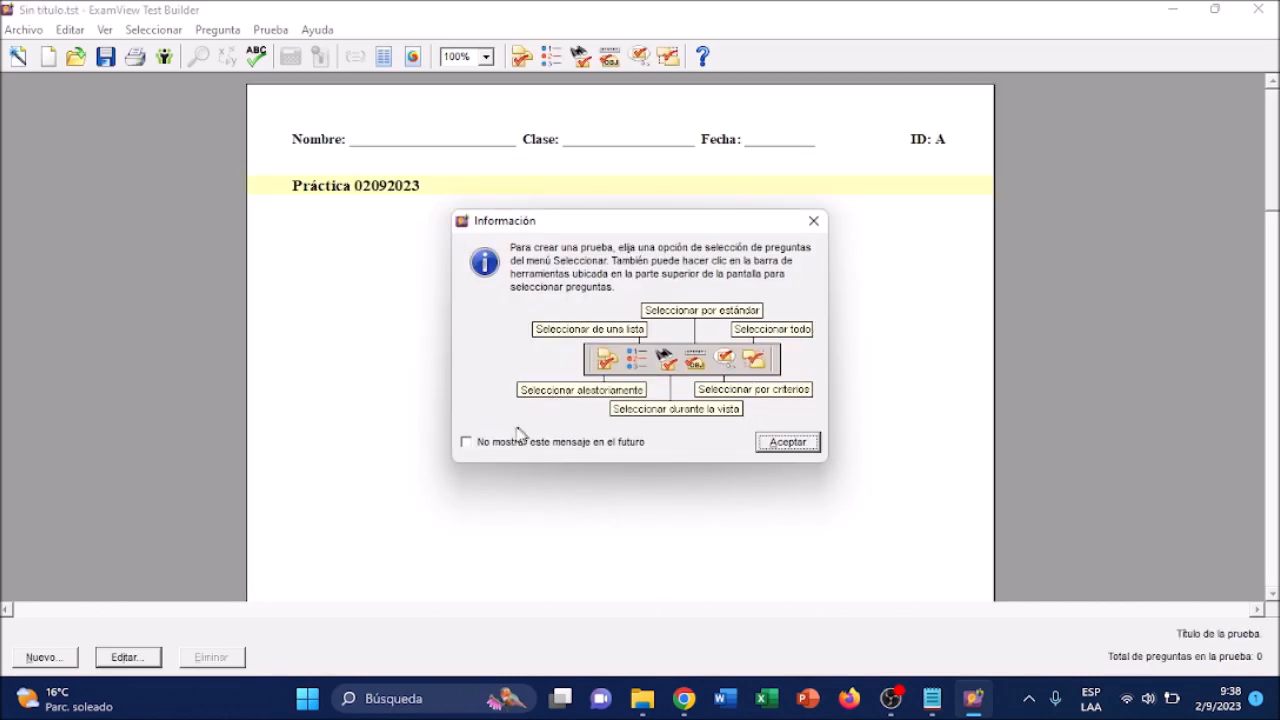
Dismiss the information message, opting not to show it again, and save the test as "Práctica 02092023" in the Tests folder
left_click(466, 442)
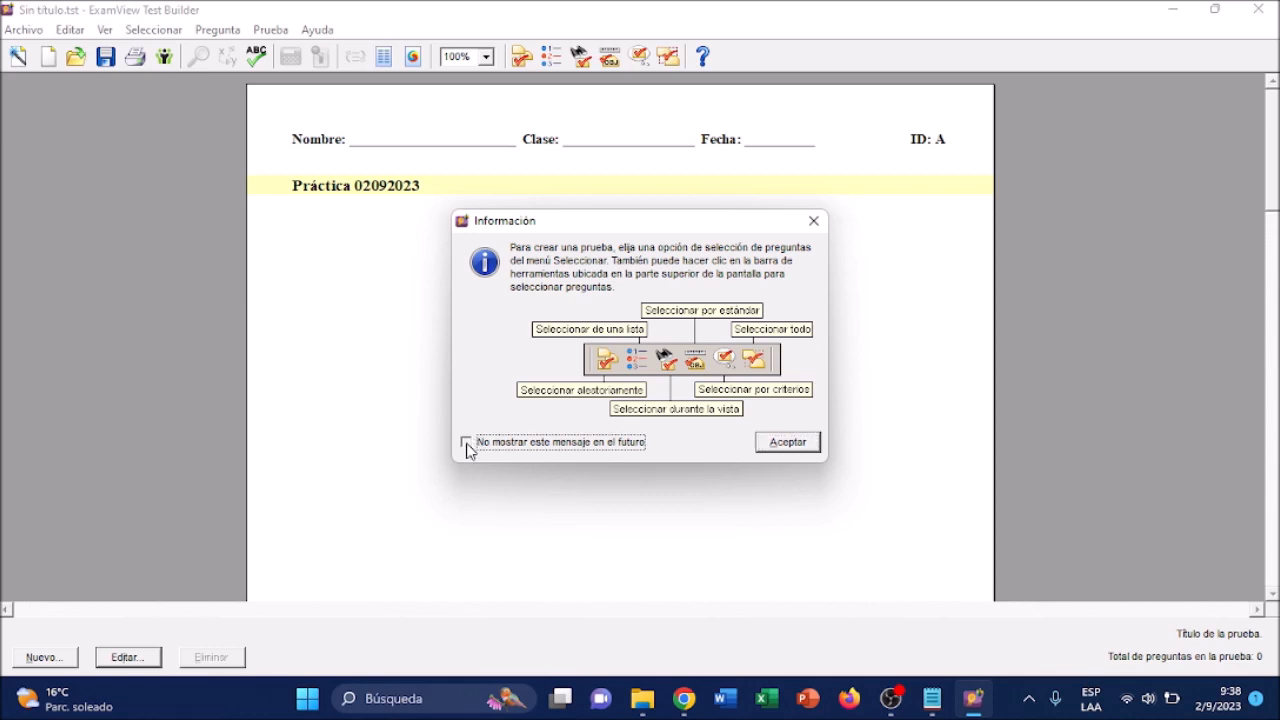
left_click(787, 443)
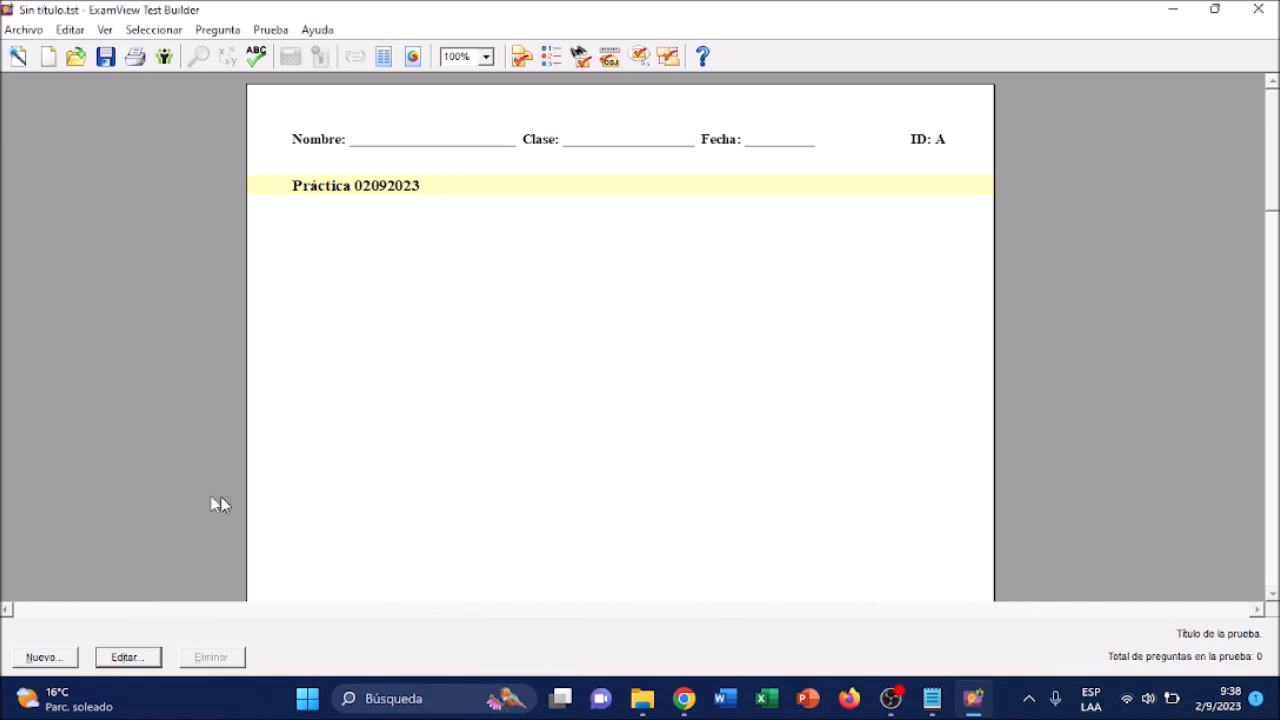
left_click_drag(1275, 163, 1275, 393)
scroll(620, 437, "up", 10)
left_click(107, 64)
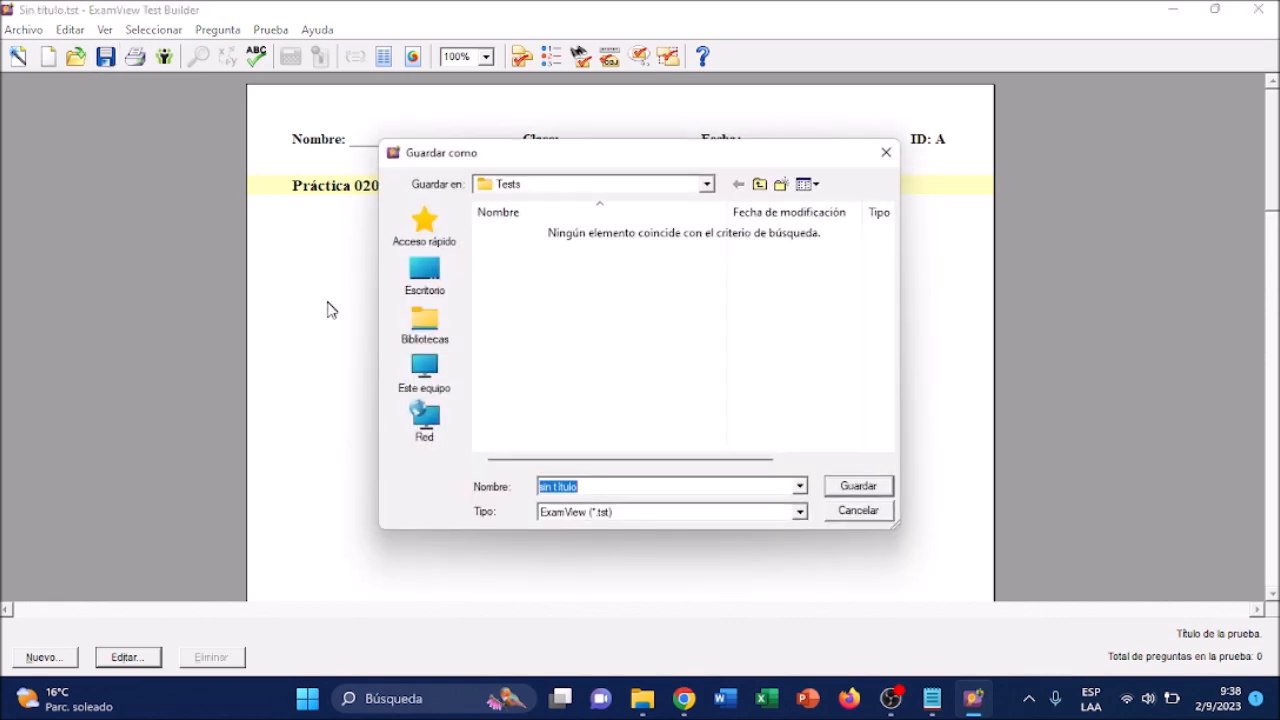
left_click(707, 184)
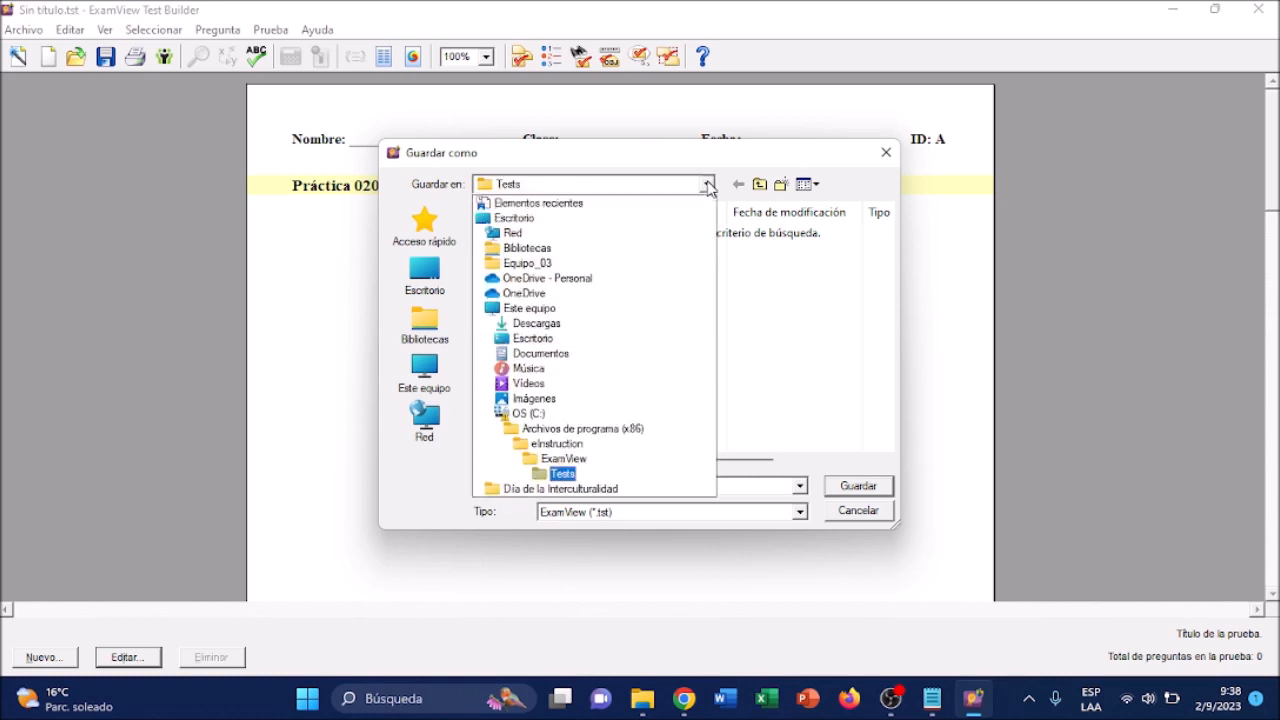
left_click(708, 188)
left_click(643, 487)
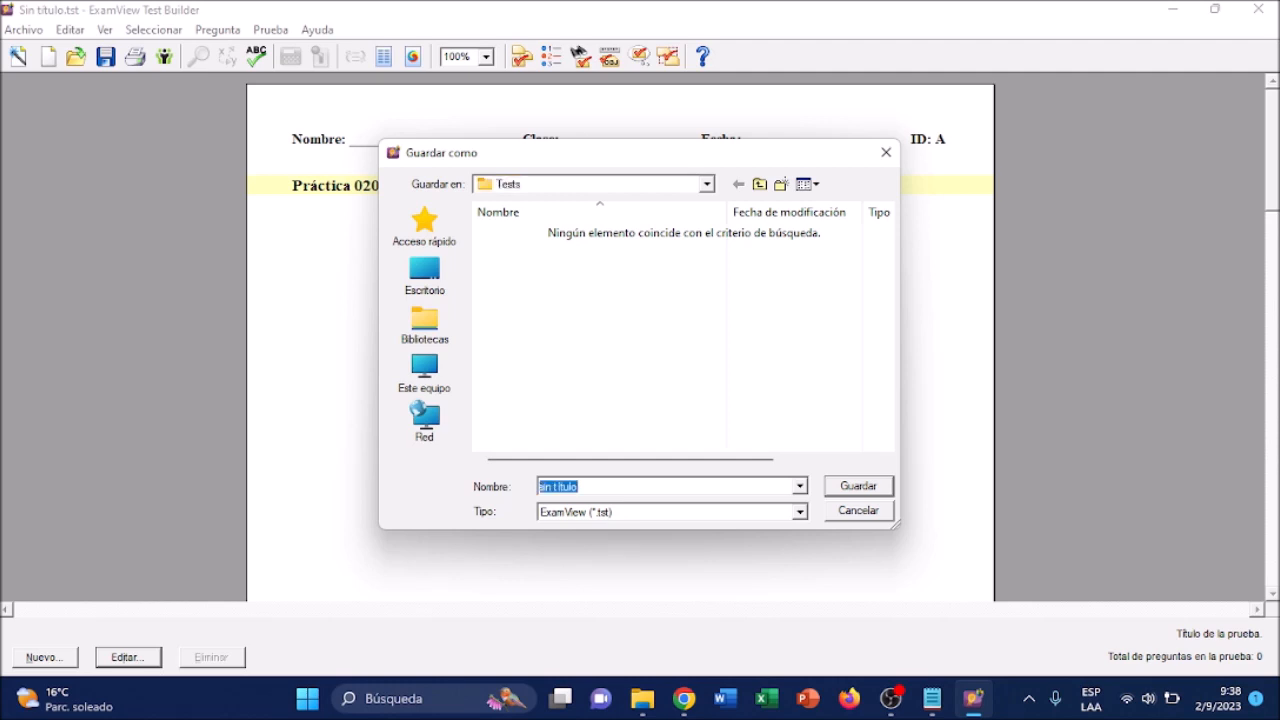
type("Práctica 02092023")
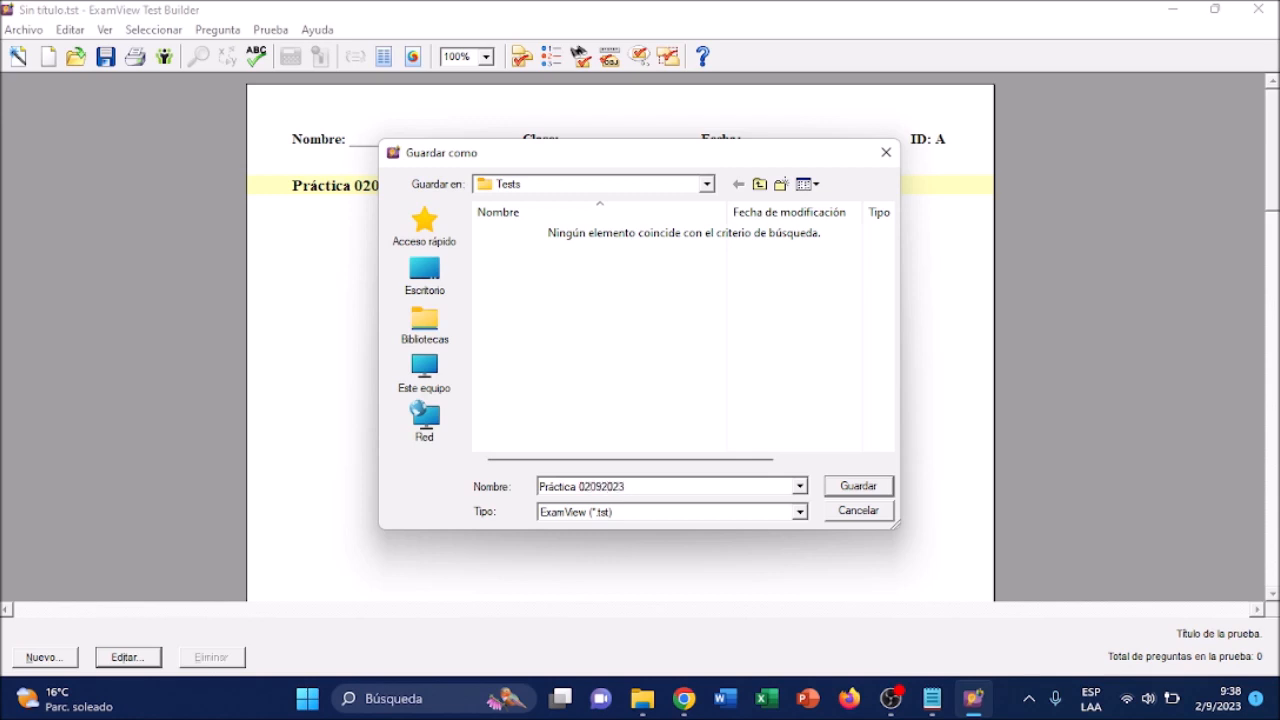
key("Return")
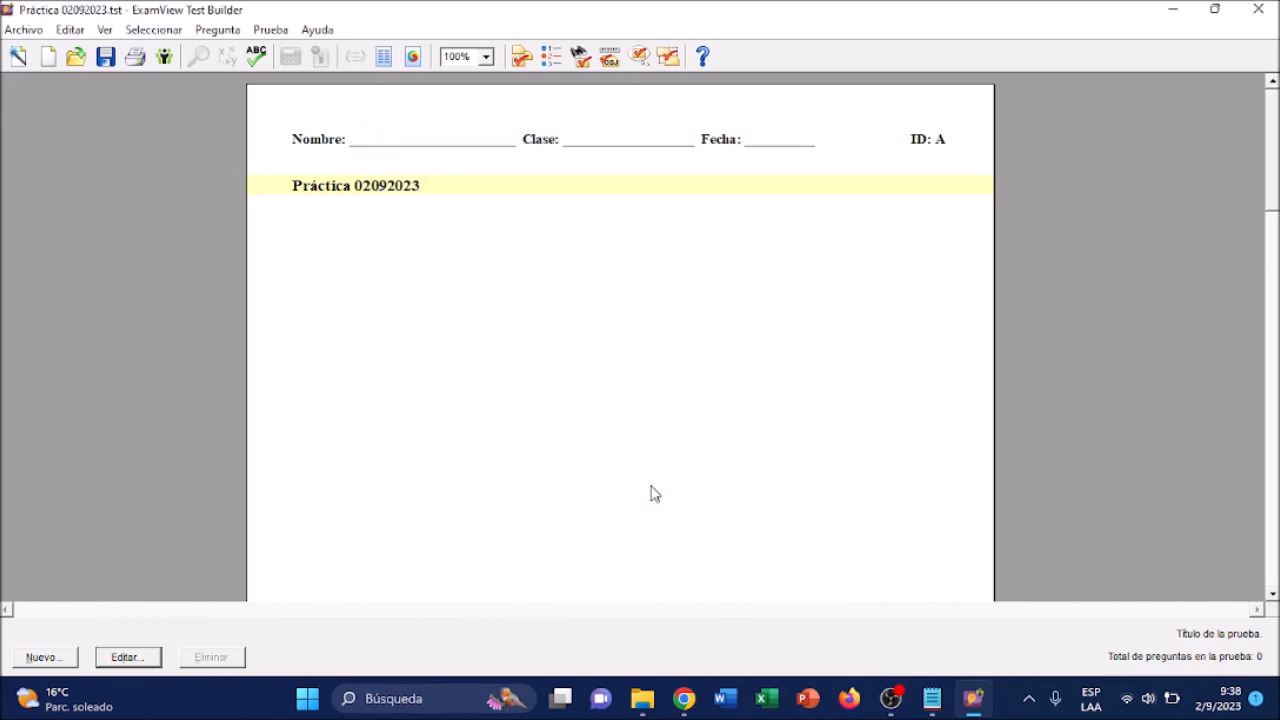
Add a new multiple-choice question (Elección múltiple) with the question text "Un subdominio, puede ser"
left_click(44, 658)
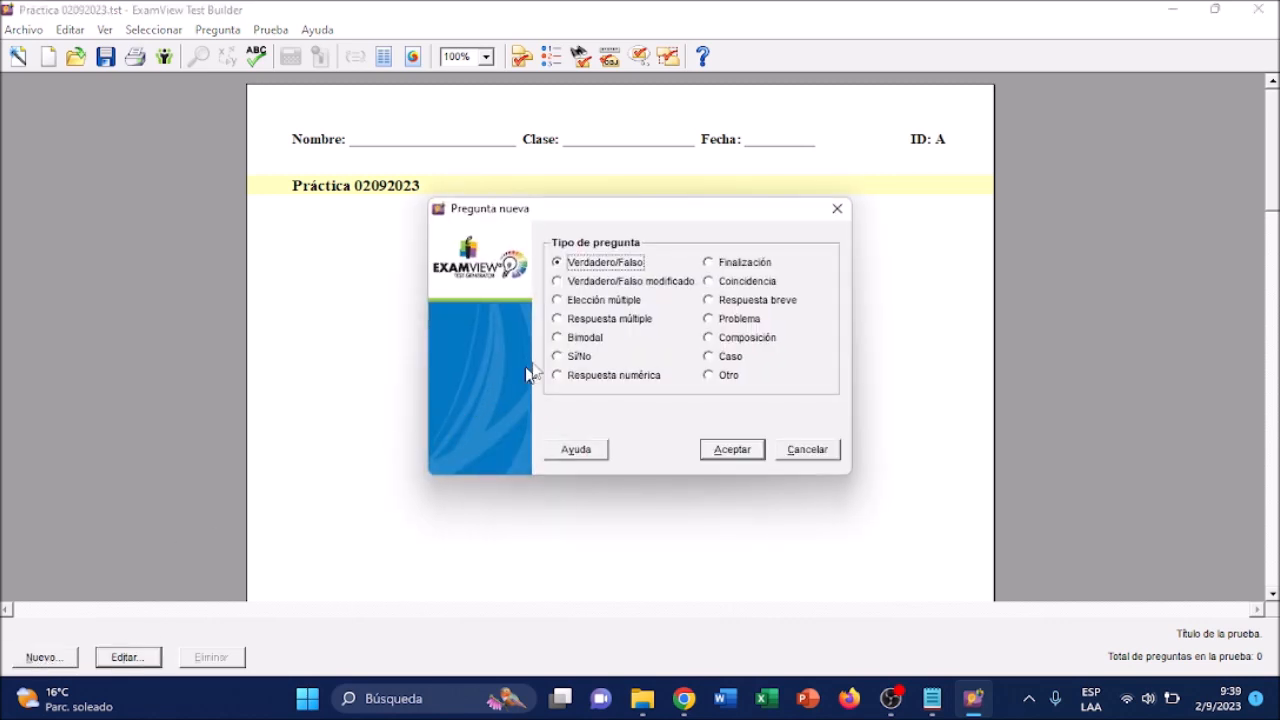
left_click(557, 301)
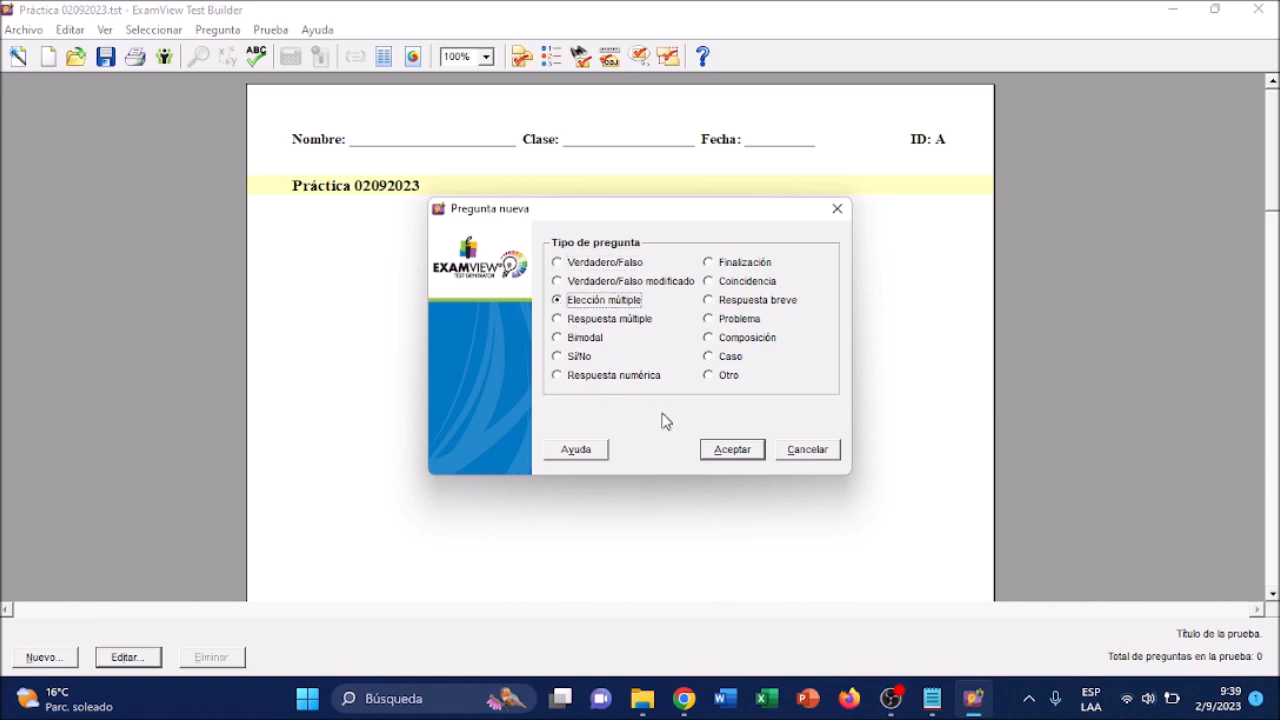
left_click(728, 451)
left_click(553, 394)
left_click(750, 390)
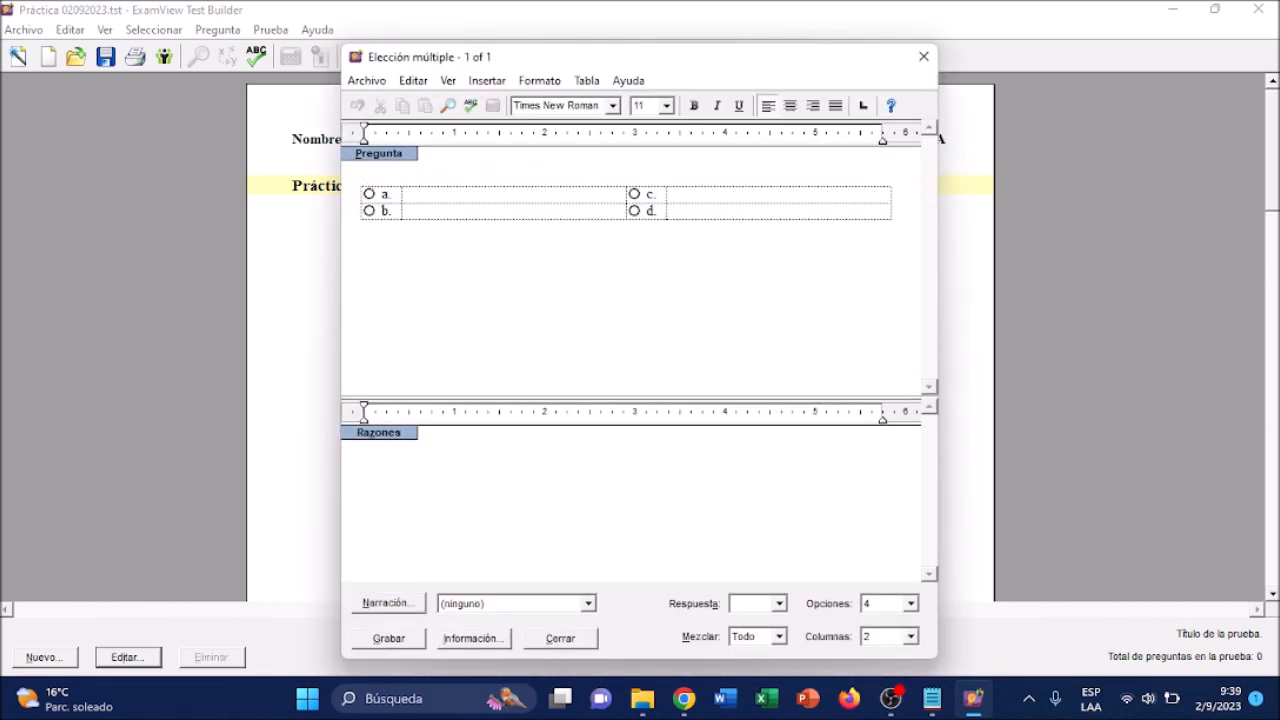
type("Un subdominio")
type(", puede")
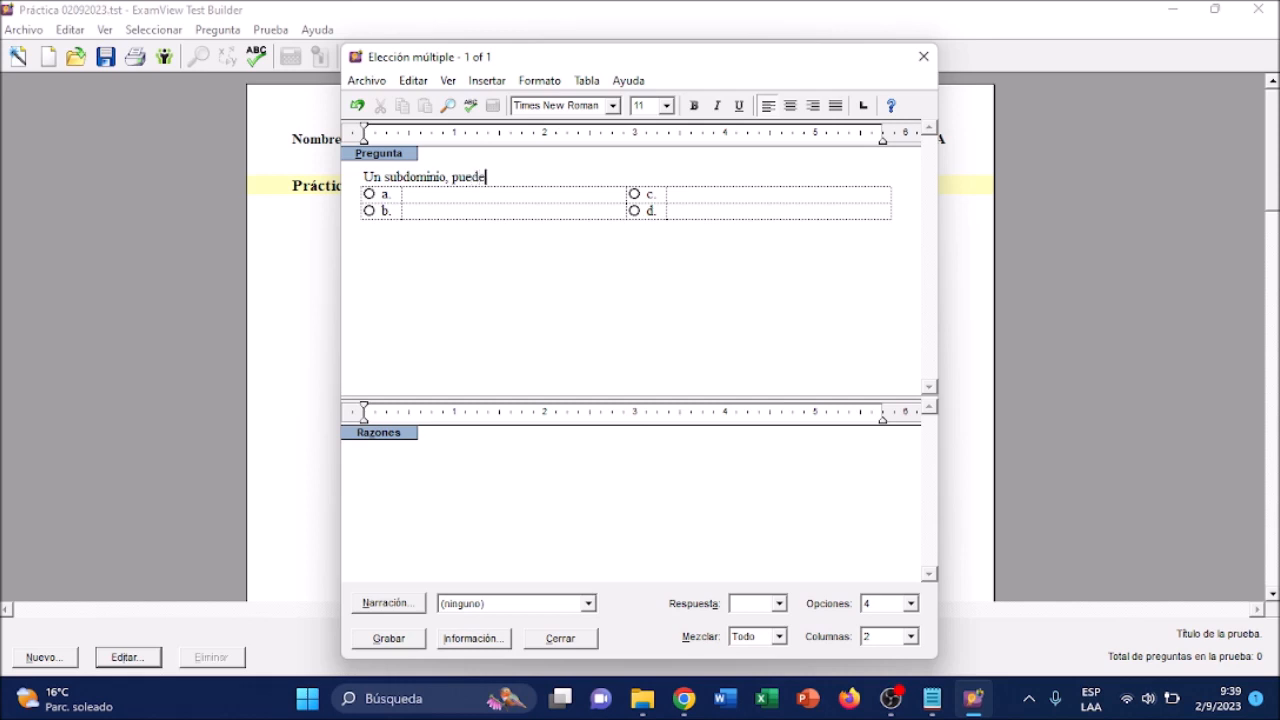
type(" ser")
left_click(408, 194)
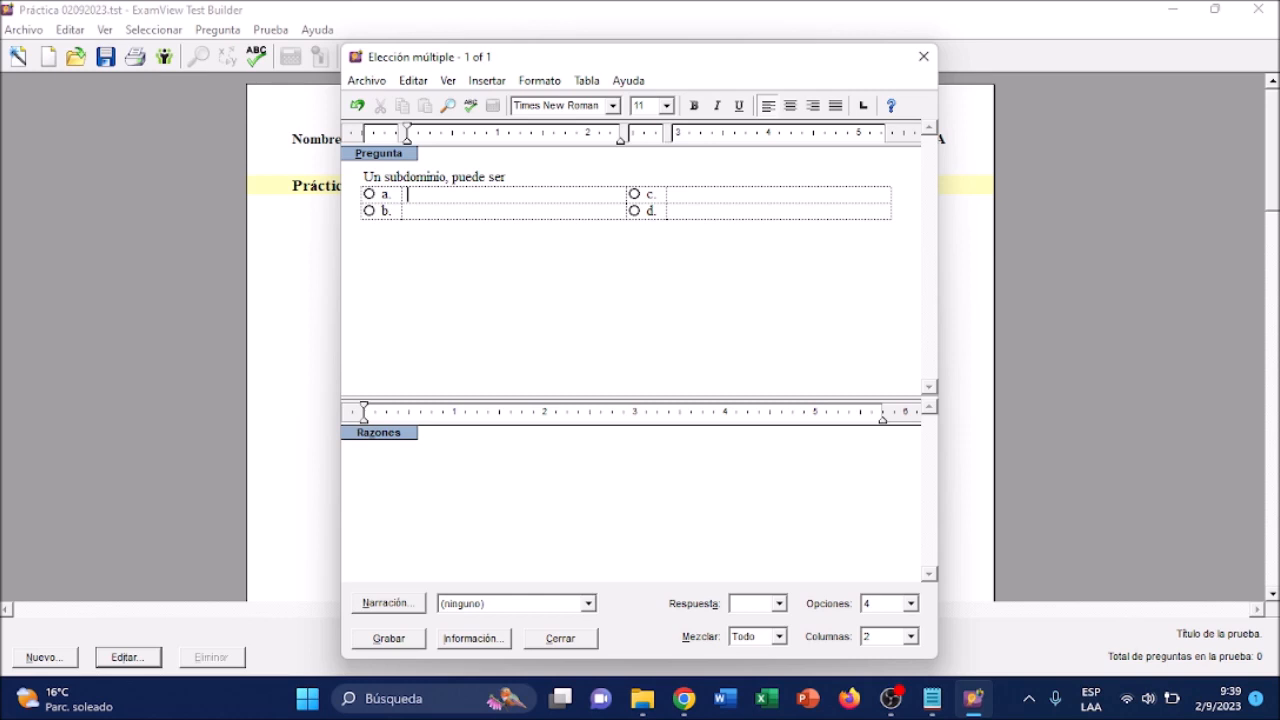
type("https://evirtual.istt")
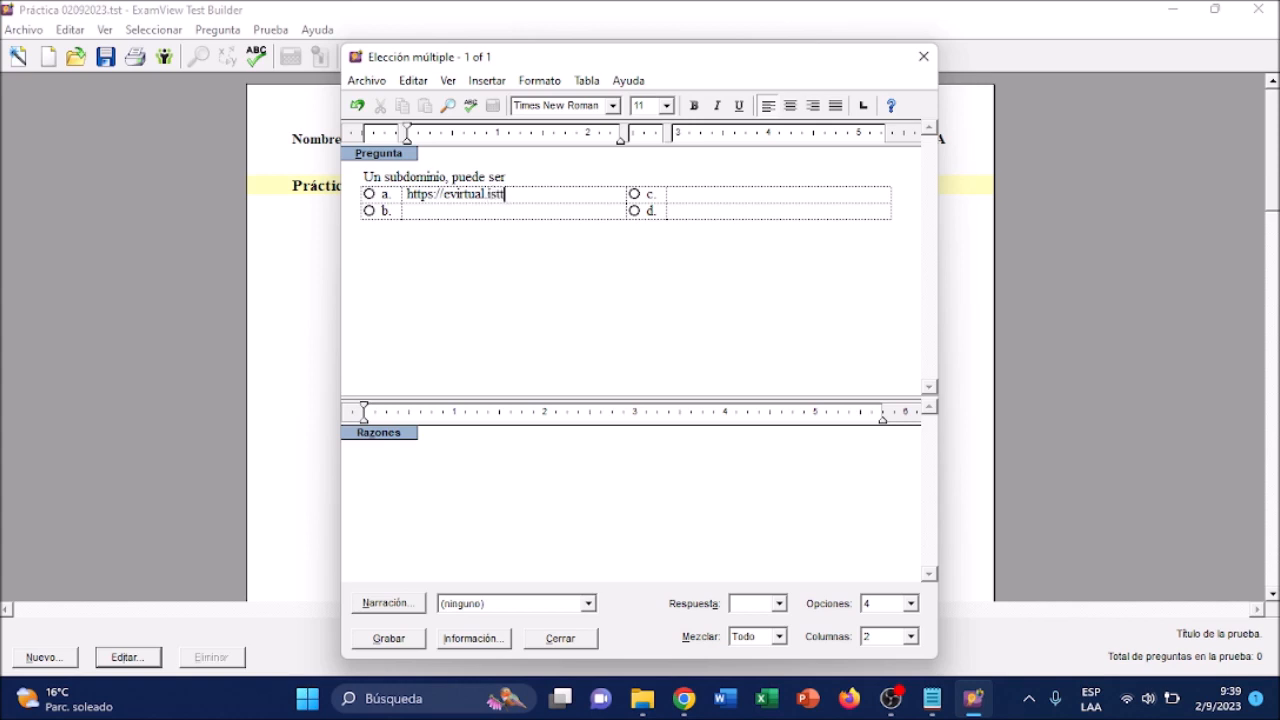
type("ungurahua.edu.ec")
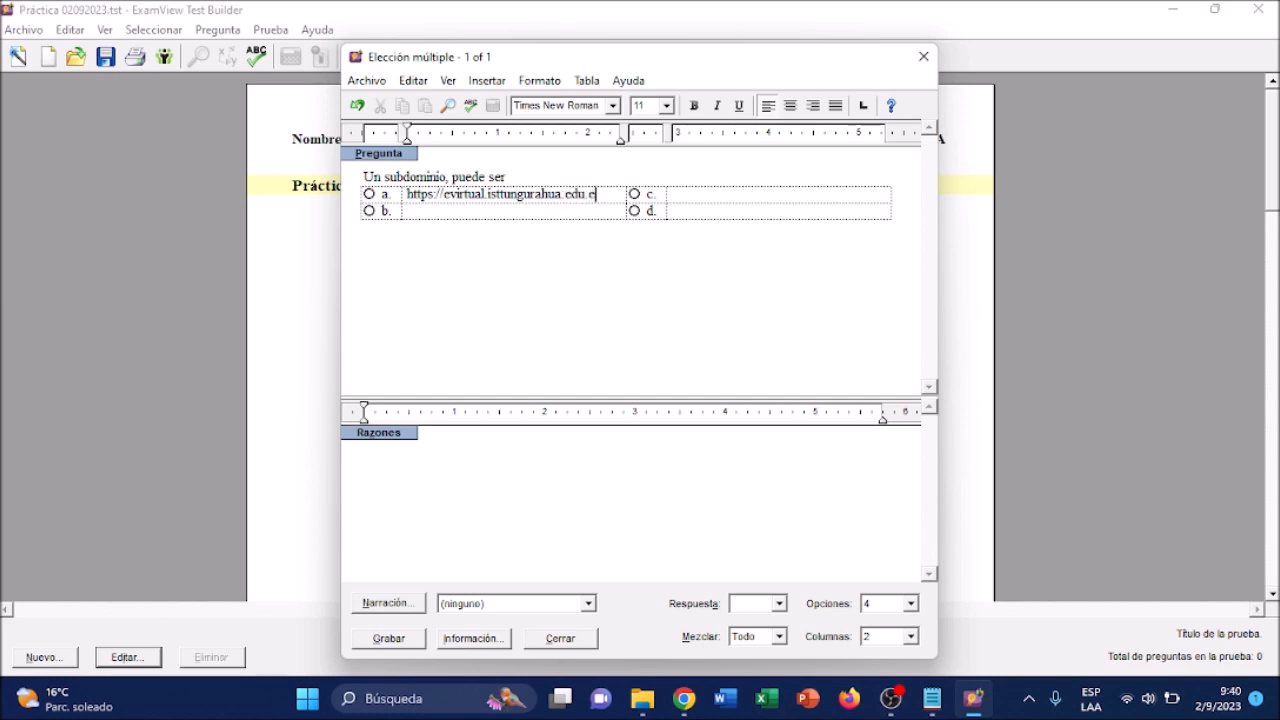
left_click(369, 195)
type("https://www.isttungura")
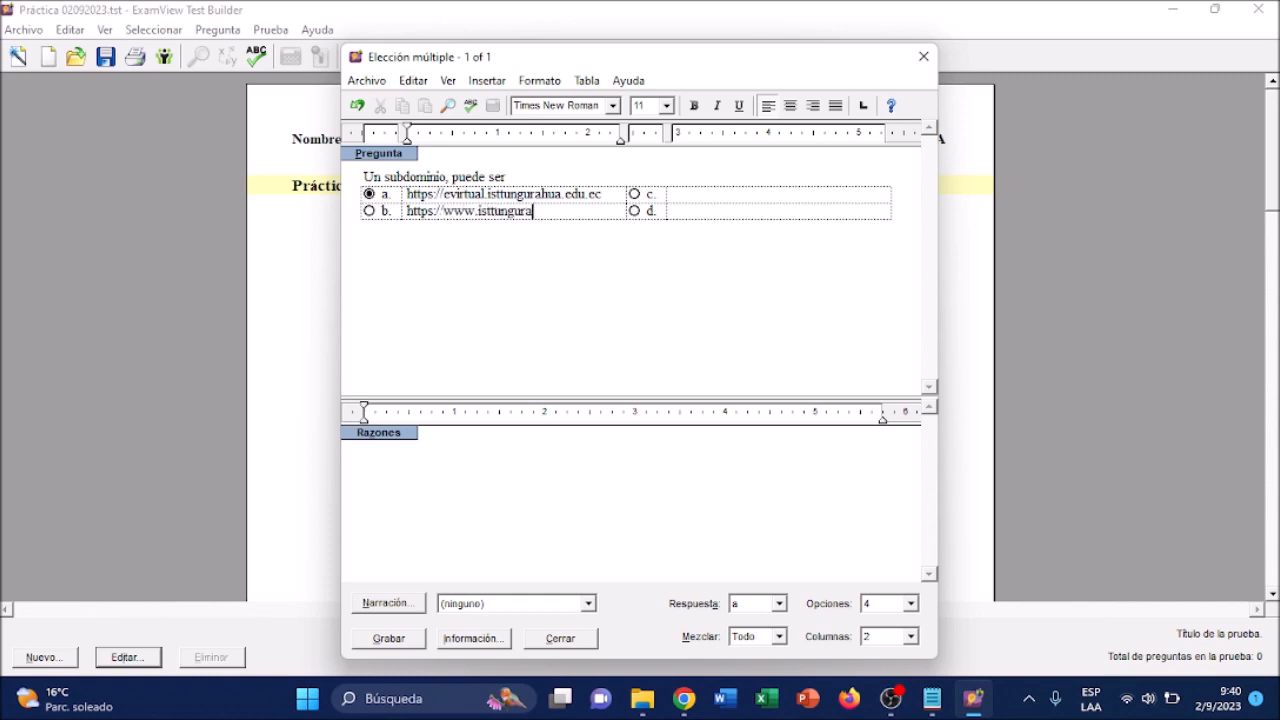
type("hua.edu.ec")
key("Tab")
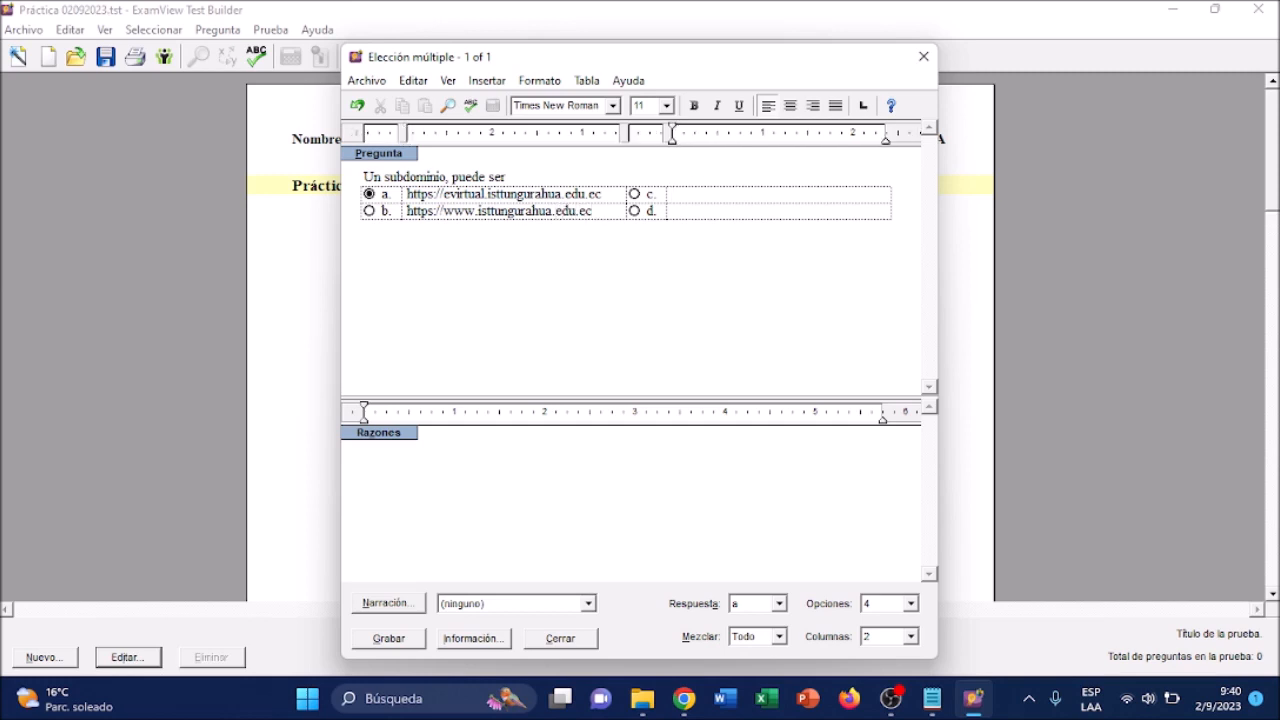
type("Facebook")
key("Tab")
type("Instagram")
left_click(520, 491)
type("Un subdomin")
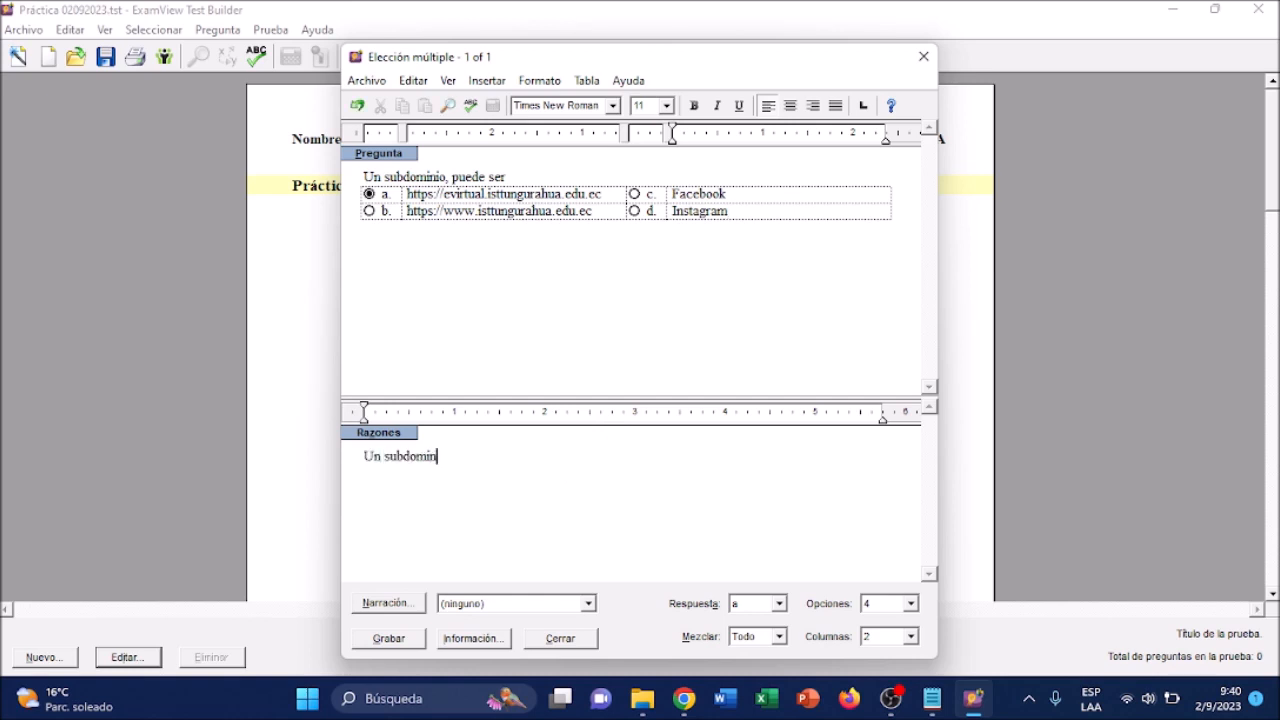
type("io, como forma principal, depen")
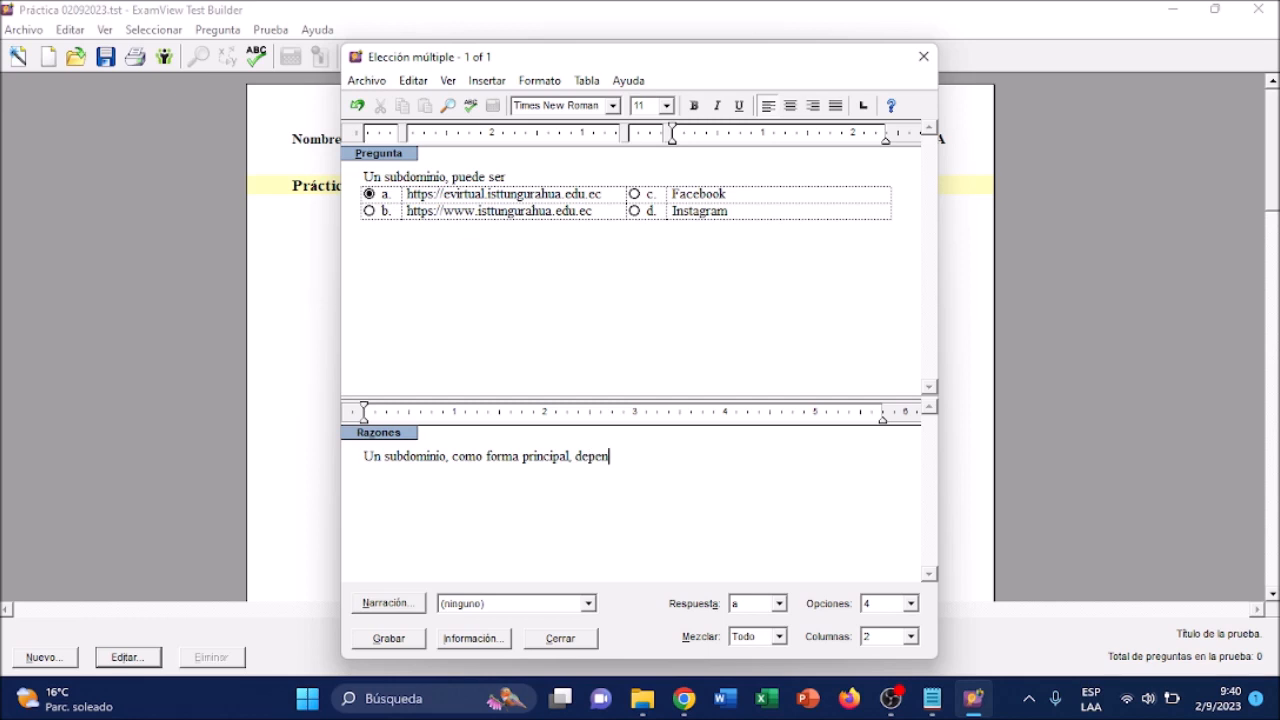
type("de de un dominio (www.dom")
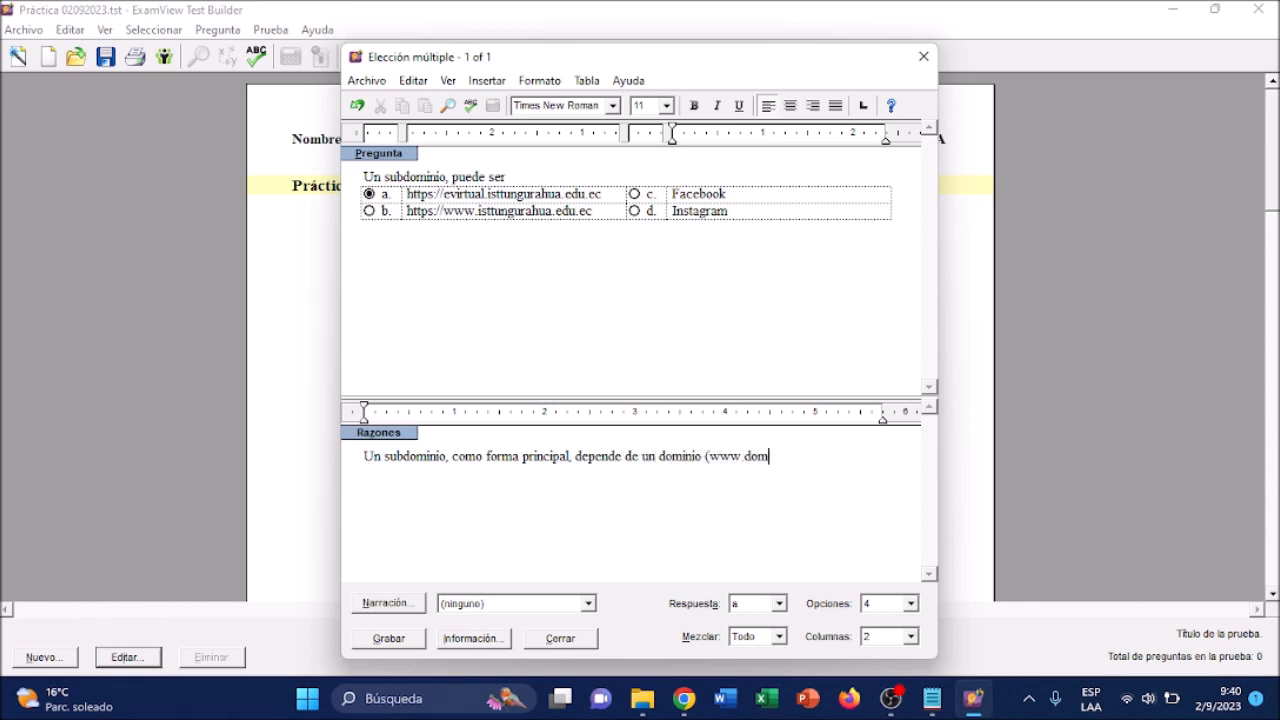
type("inio.com), ")
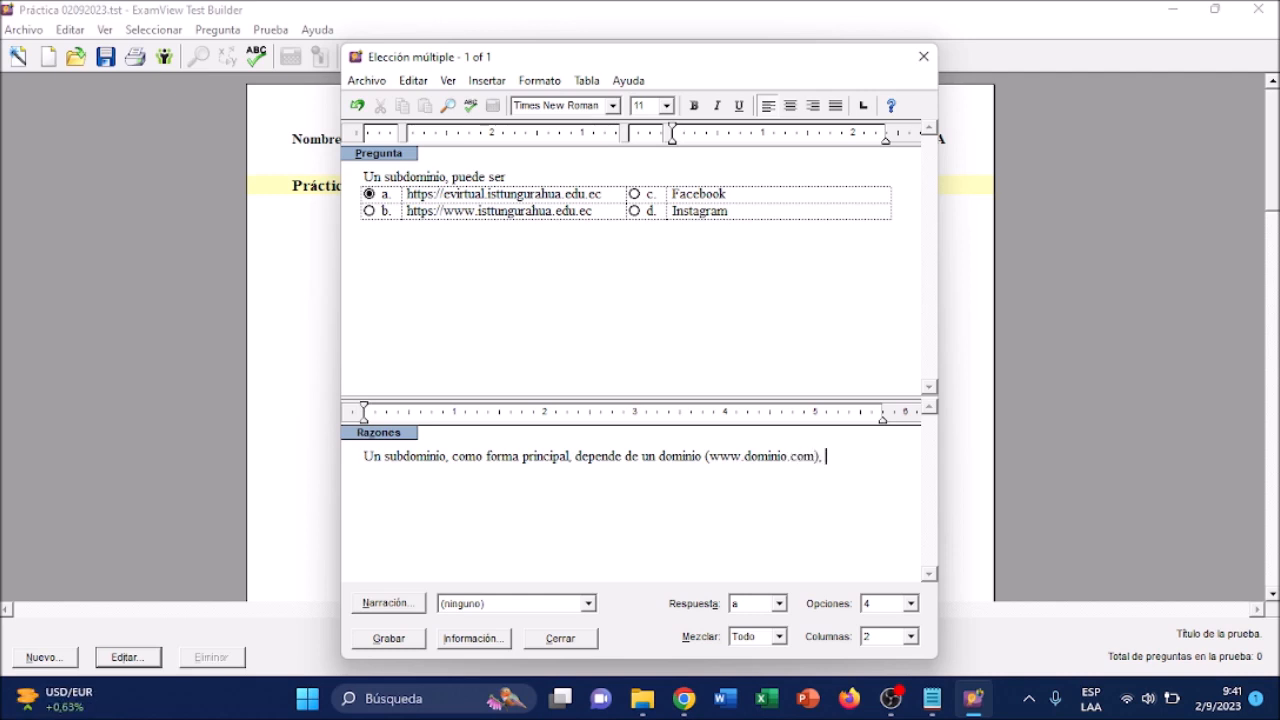
type("ejemplos de uso general:")
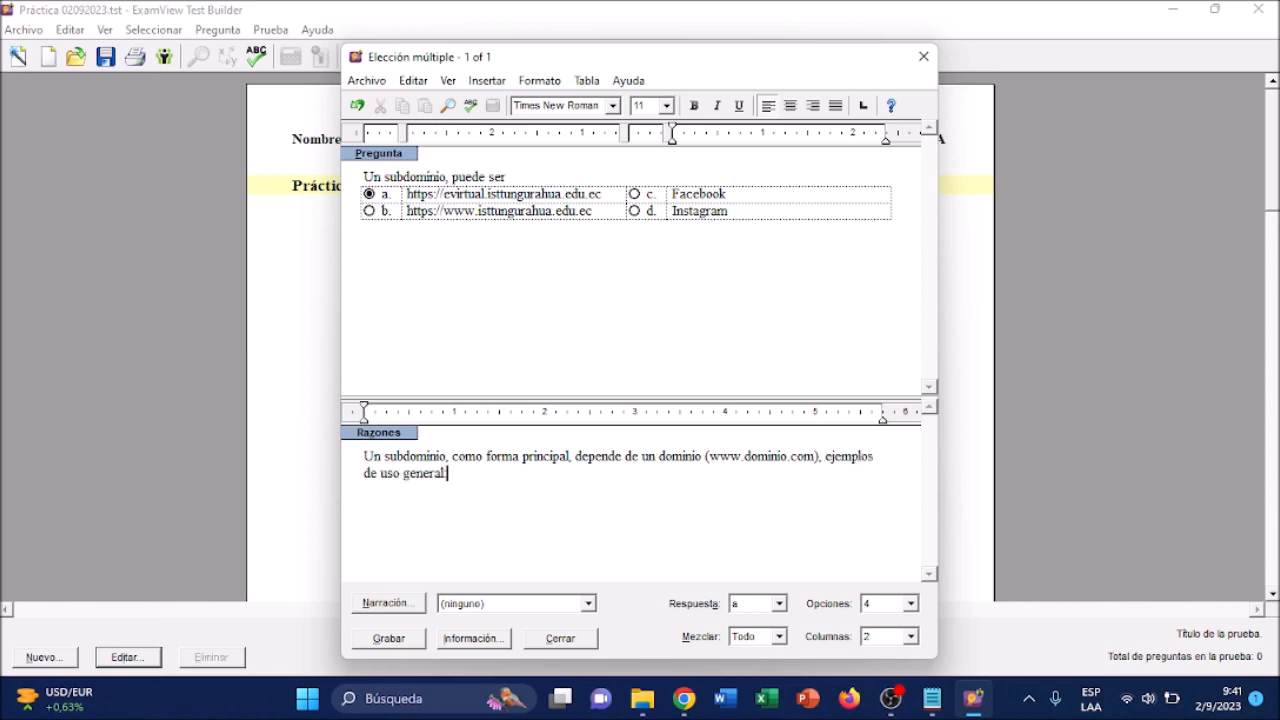
Add the examples scholar.google.com, drive.google.com and mail.google.com on separate lines of the explanation
key("Return")
type("scholar.google.com")
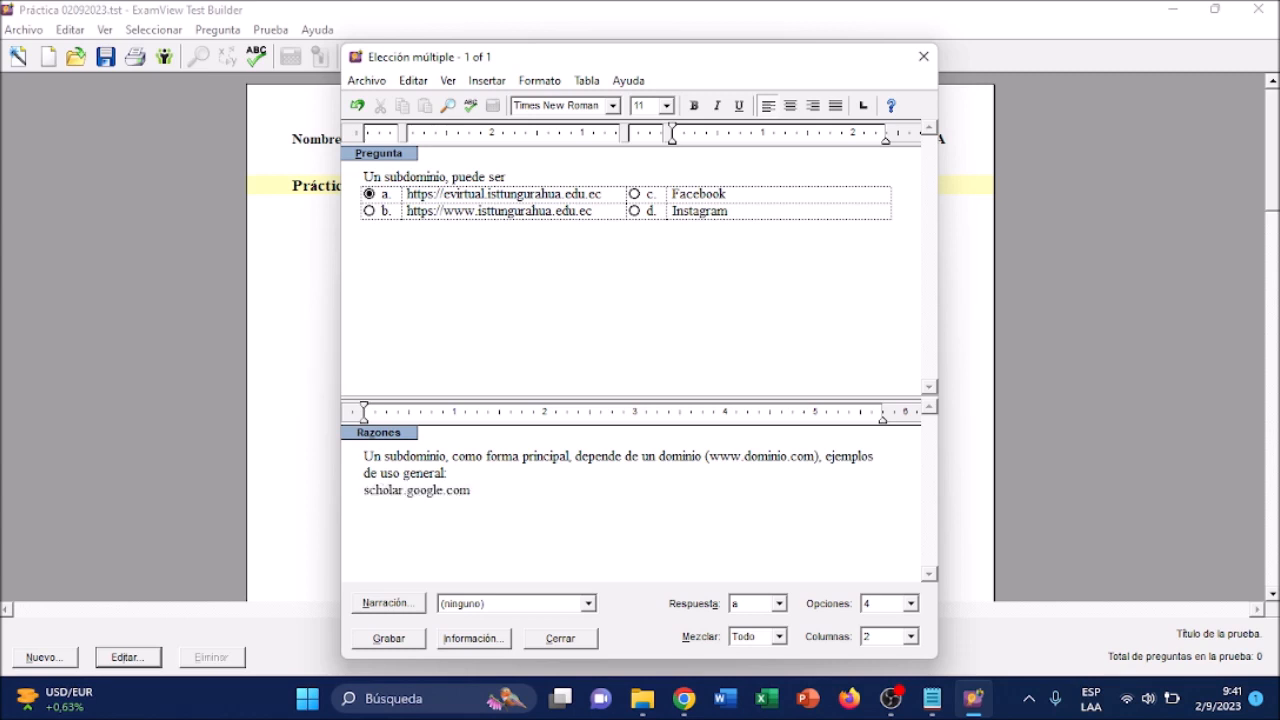
key("Return")
type("drive.google.com")
key("Return")
type("mail")
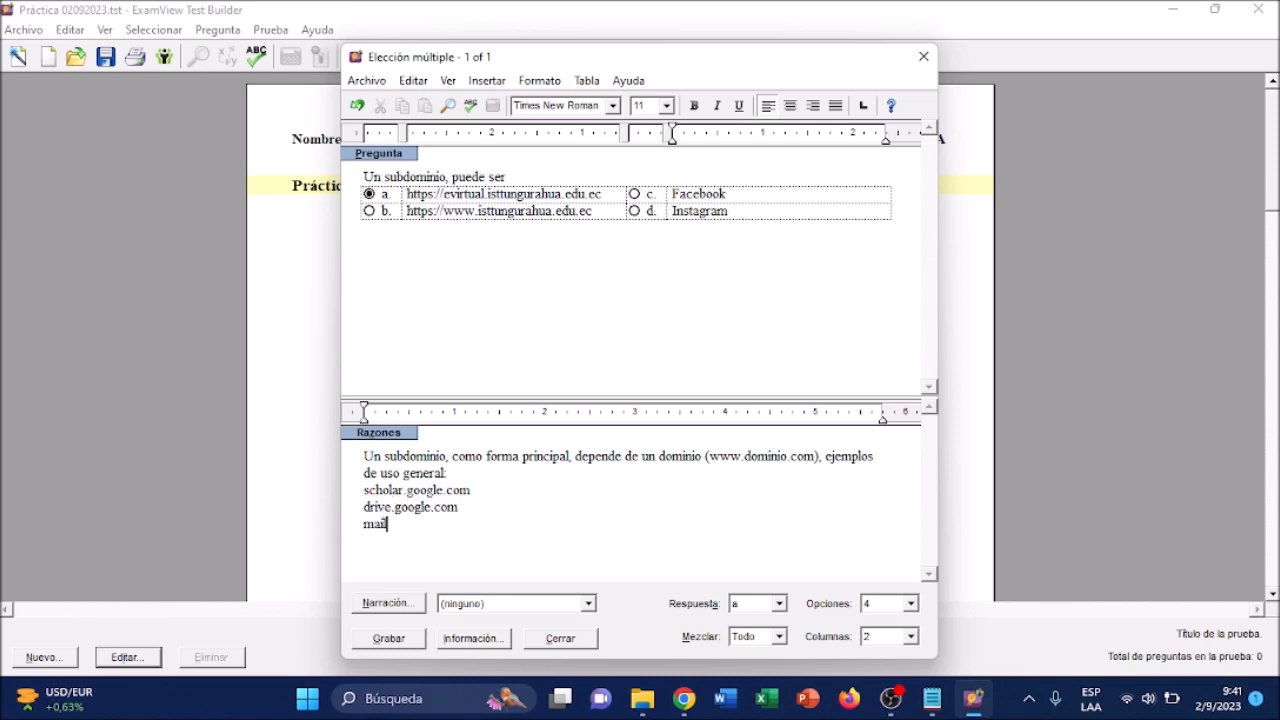
type(".google.com")
Set the question's difficulty to "Media" in its information, leave the other fields blank, and save the question to the test
left_click(478, 642)
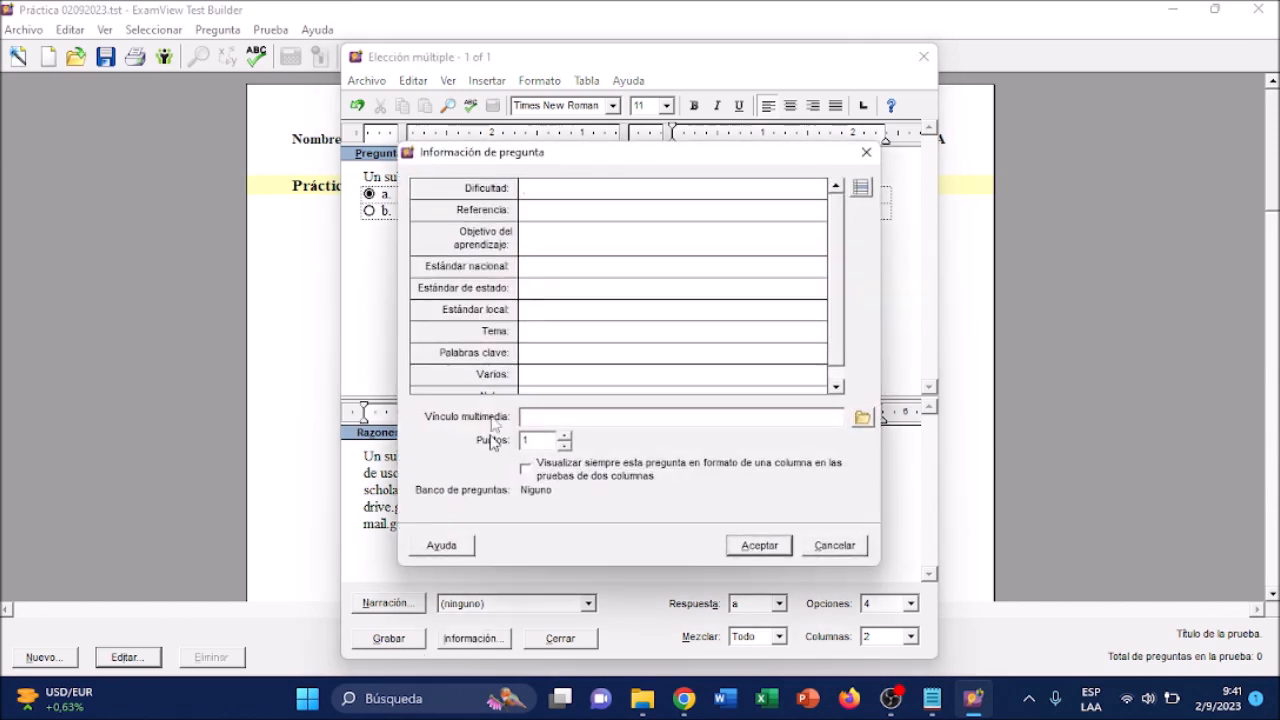
type("Media")
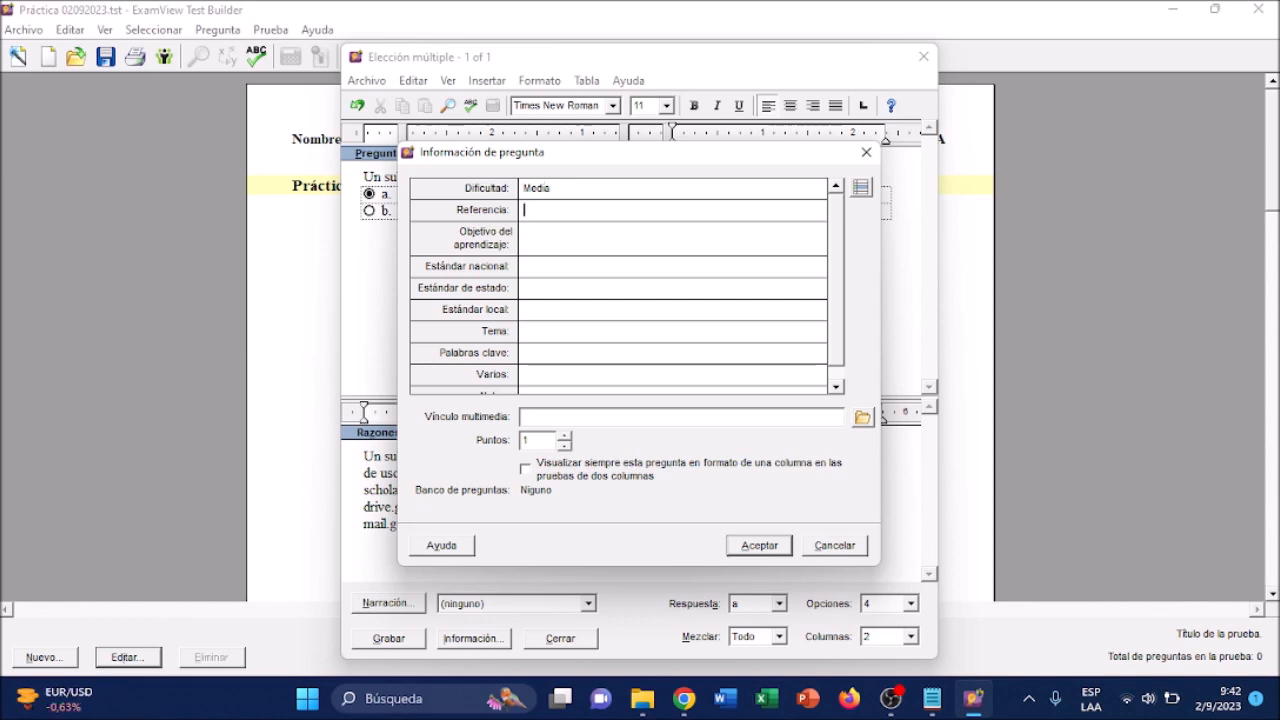
left_click(526, 232)
left_click(546, 266)
left_click(544, 288)
left_click(540, 310)
left_click(540, 353)
left_click(540, 391)
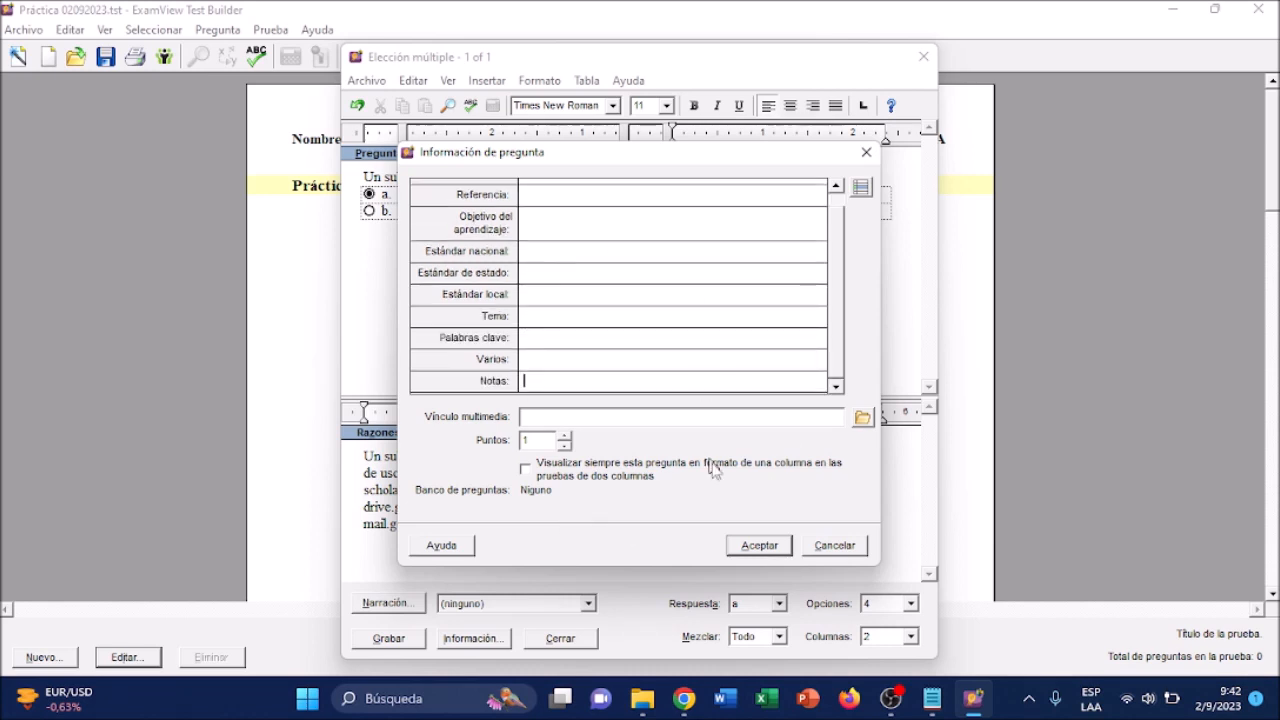
left_click(760, 545)
left_click(390, 639)
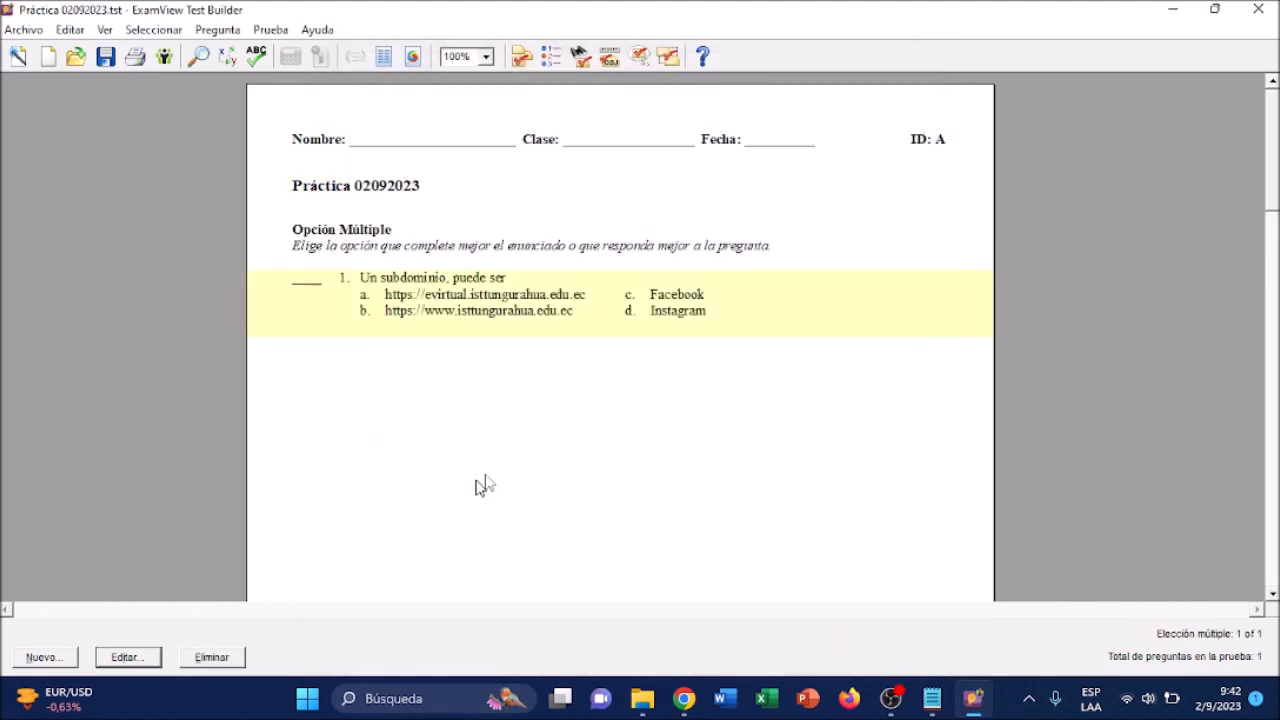
Reopen the subdomain question from the test page, try an edit in option c, and save the question again
double_click(674, 318)
left_click(694, 194)
key("Delete")
left_click(377, 641)
double_click(629, 333)
left_click(402, 640)
Add a second multiple-choice question with the text "Una característica fundamental de la Web 2.0, es" and option a as the correct answer
left_click(40, 658)
left_click(737, 455)
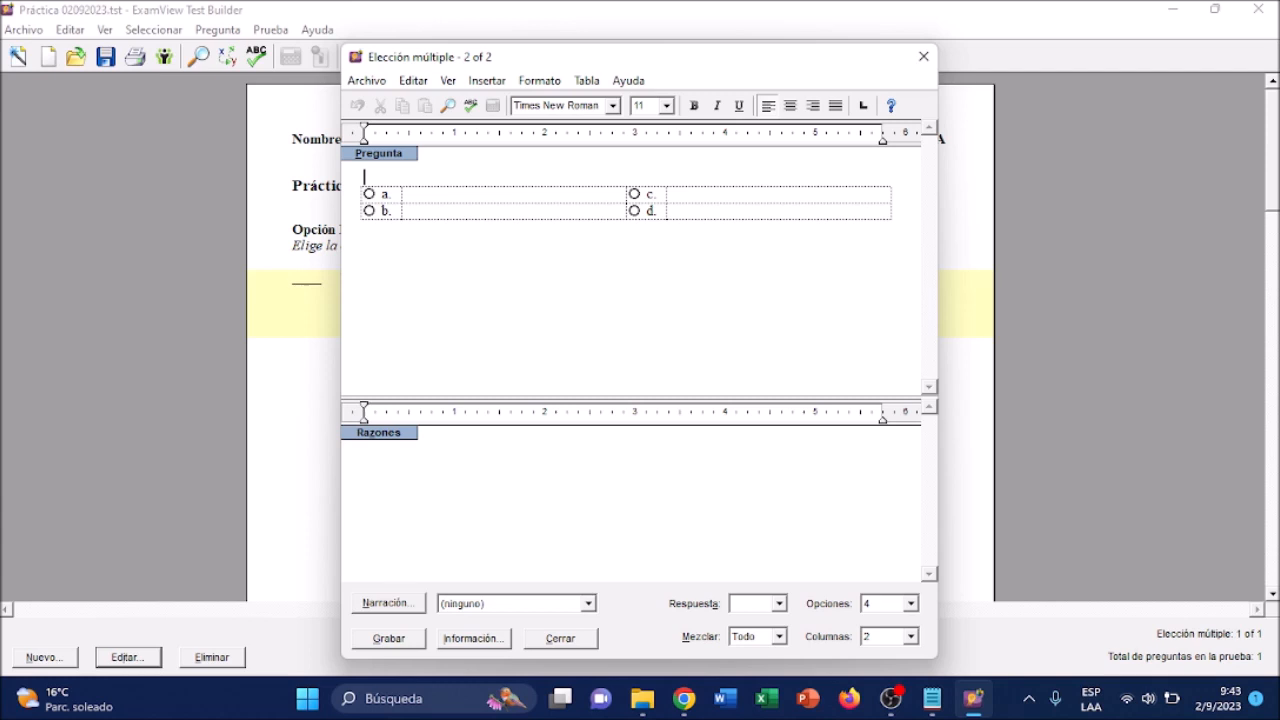
type("Una plataform")
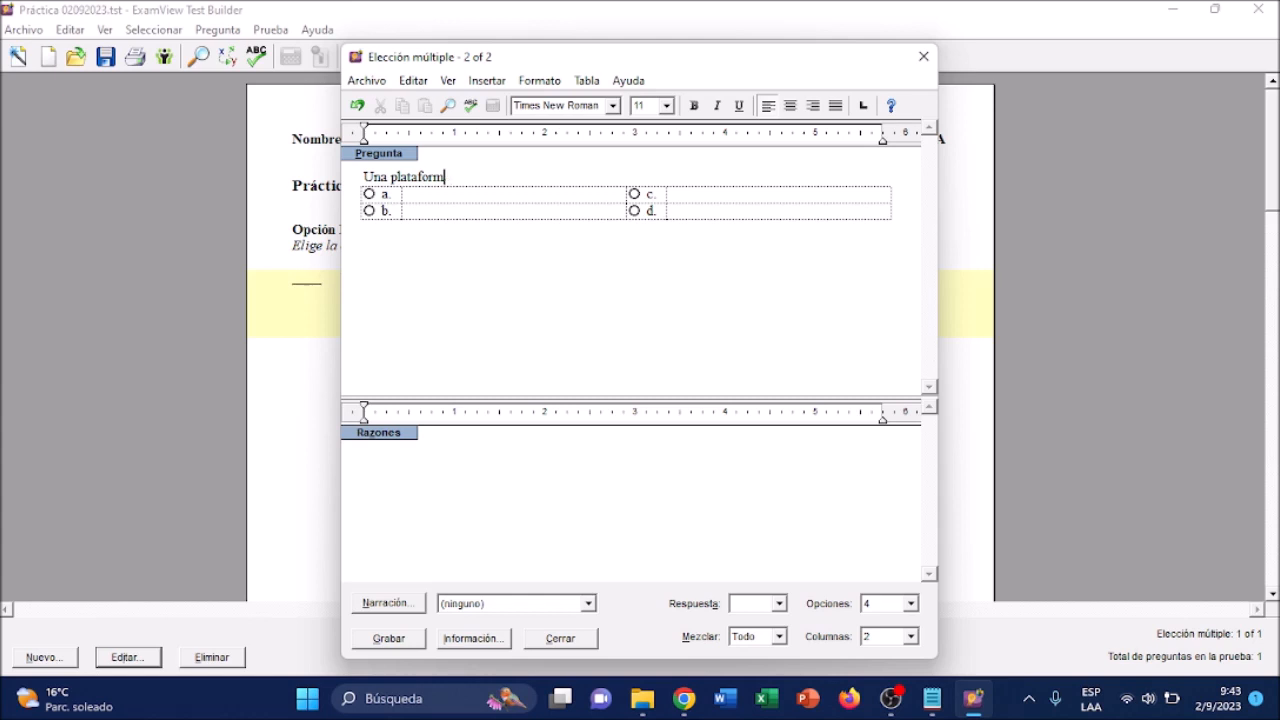
key("ctrl+BackSpace")
key("ctrl+BackSpace")
type("Una característica fundamental de la Web 2.0, es")
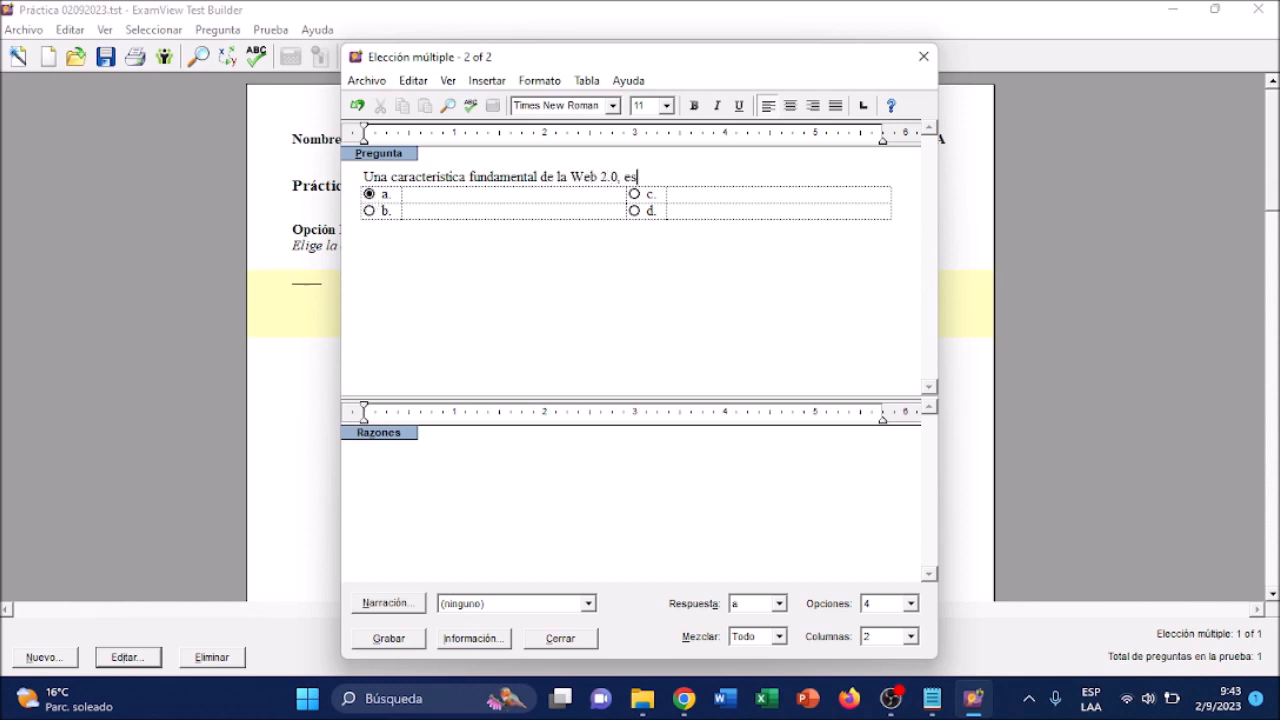
Enter the options "La retroalimentación en línea", "La retroalimentación fuera de línea", "Páginas web estáticas" and "No existe la web 2.0"
key("Tab")
type("La retroalimentación en línea")
key("Tab")
type("La retroalimentación fuera de línea")
key("Tab")
type("Páginas web están")
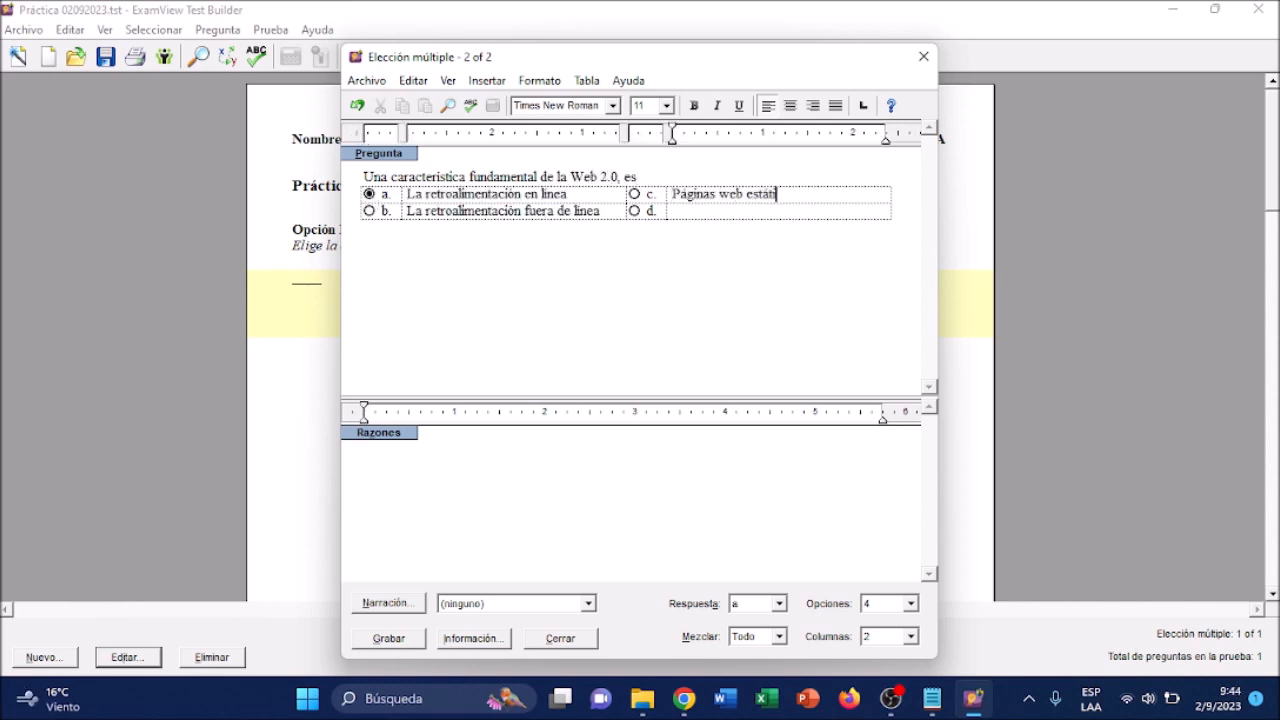
key("Tab")
type("No existe la web 2.0")
Explain in Spanish under Razones that social networks are a Web 2.0 application whose collaborative work gives "una retroalimentación en línea", and save the question
key("Tab")
type("Las redes sociales, ")
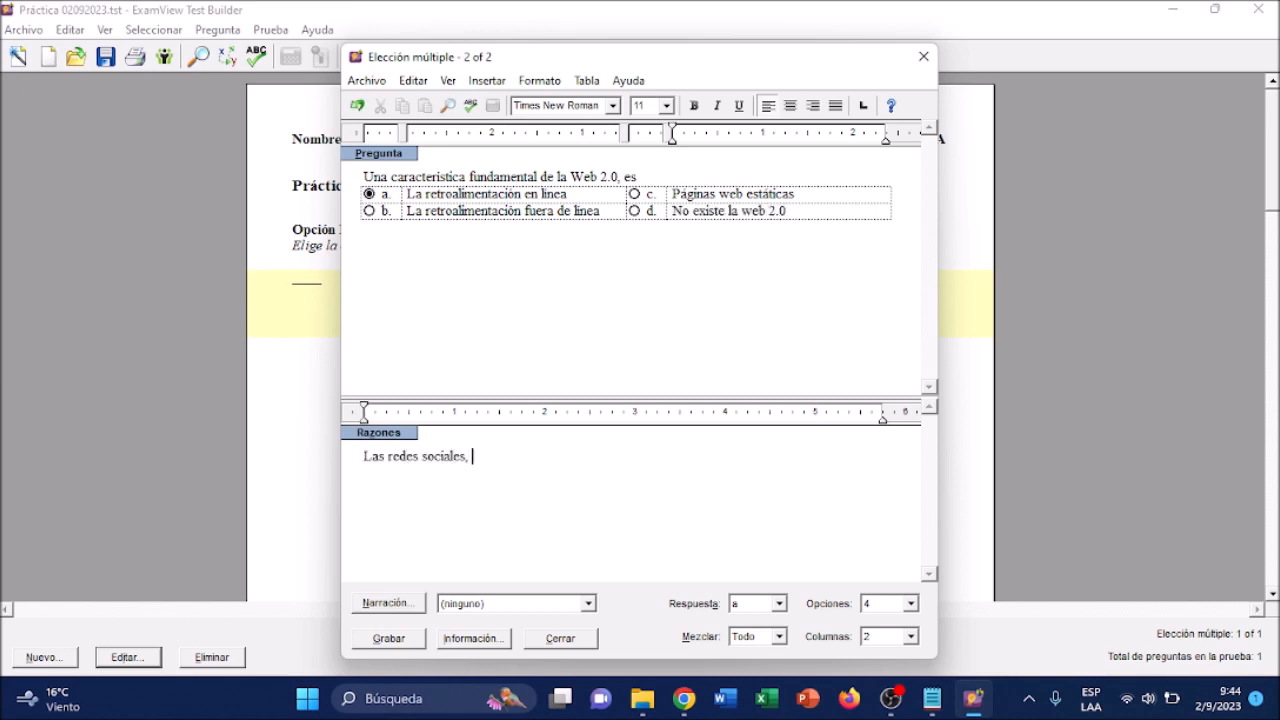
type("son una de las tantas aplicaciones de la Web 2.0, par")
key("BackSpace")
key("BackSpace")
key("BackSpace")
type("y dentro de sus tantas características, es el trabajo colaborativo")
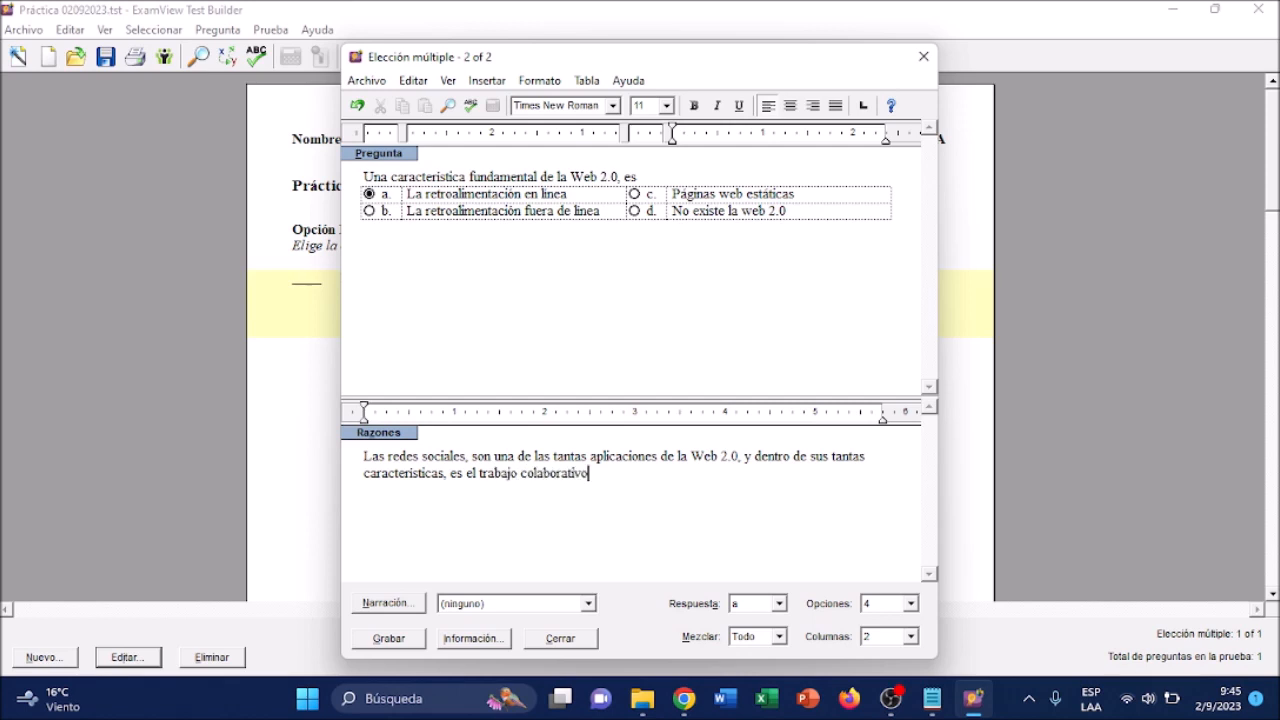
type(", que entrega una retroalimentación en línea")
left_click(389, 638)
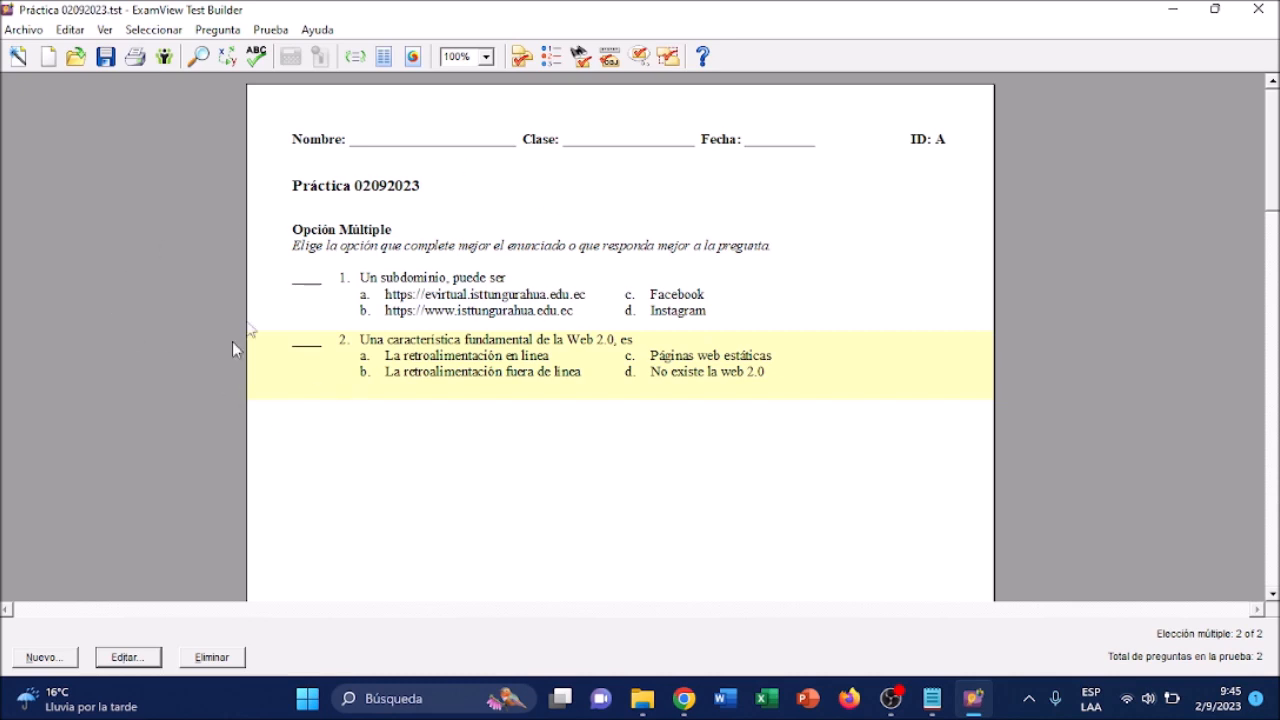
left_click(24, 31)
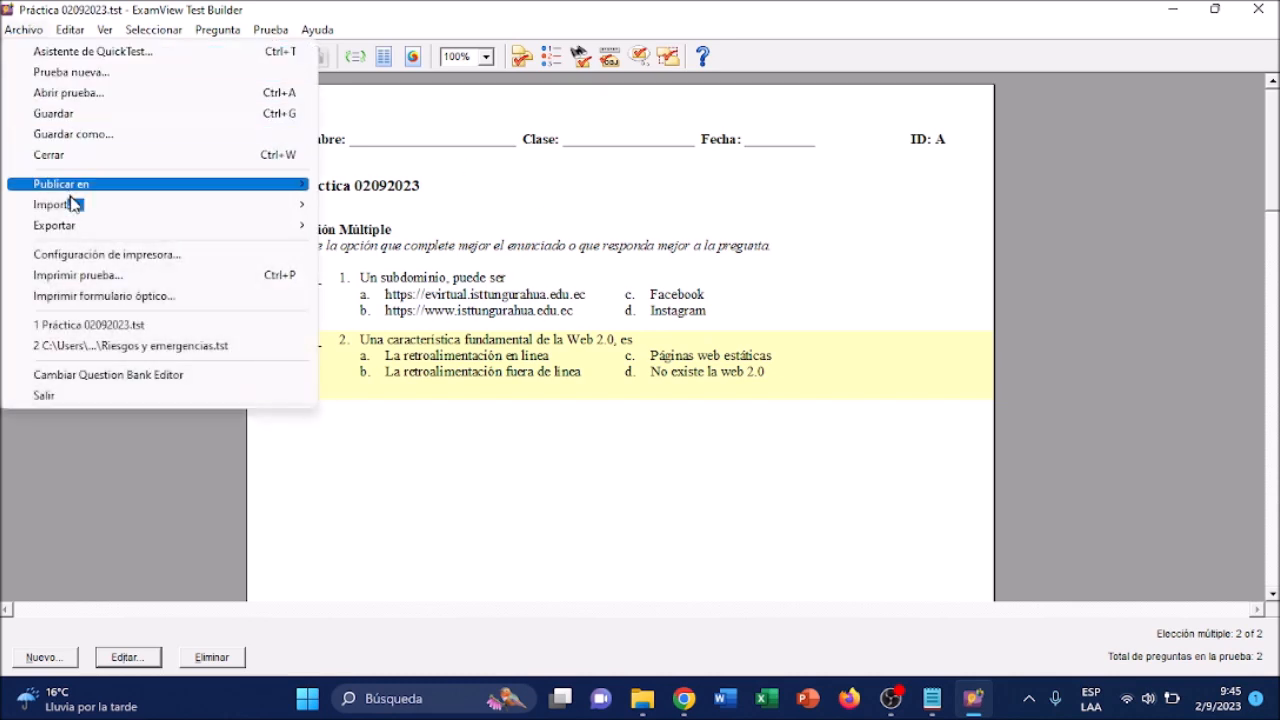
mouse_move(92, 234)
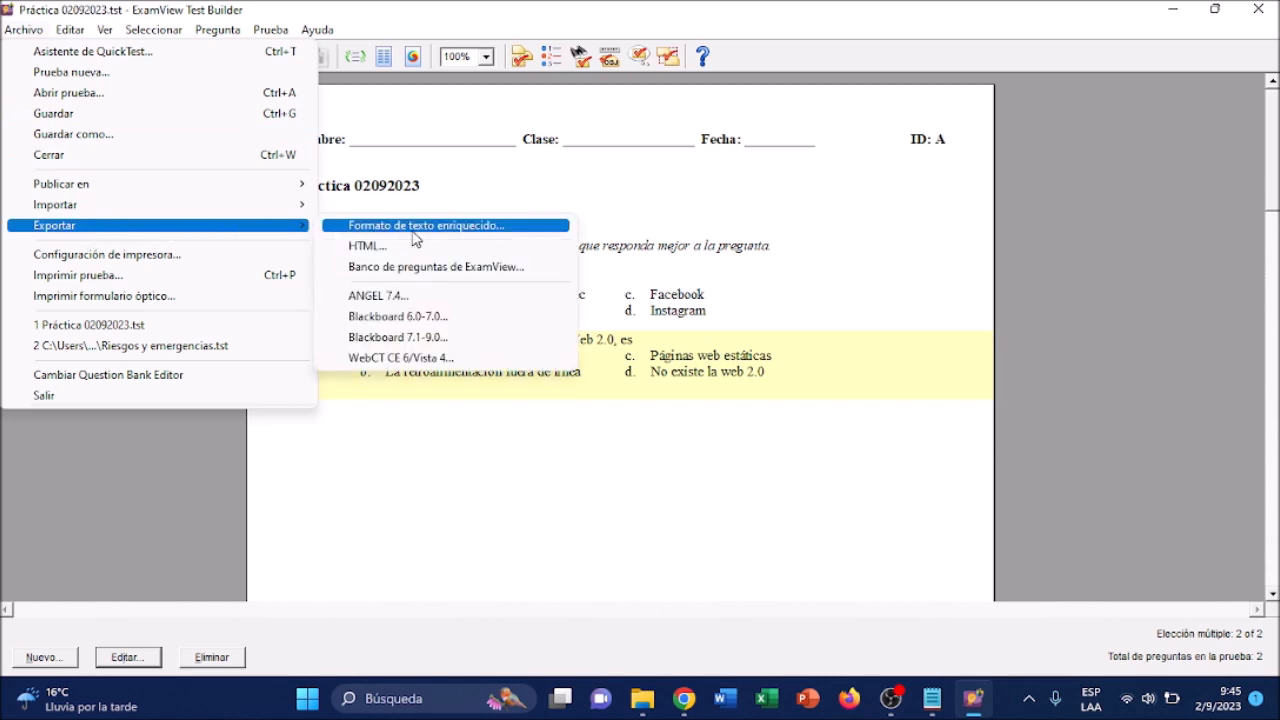
left_click(405, 318)
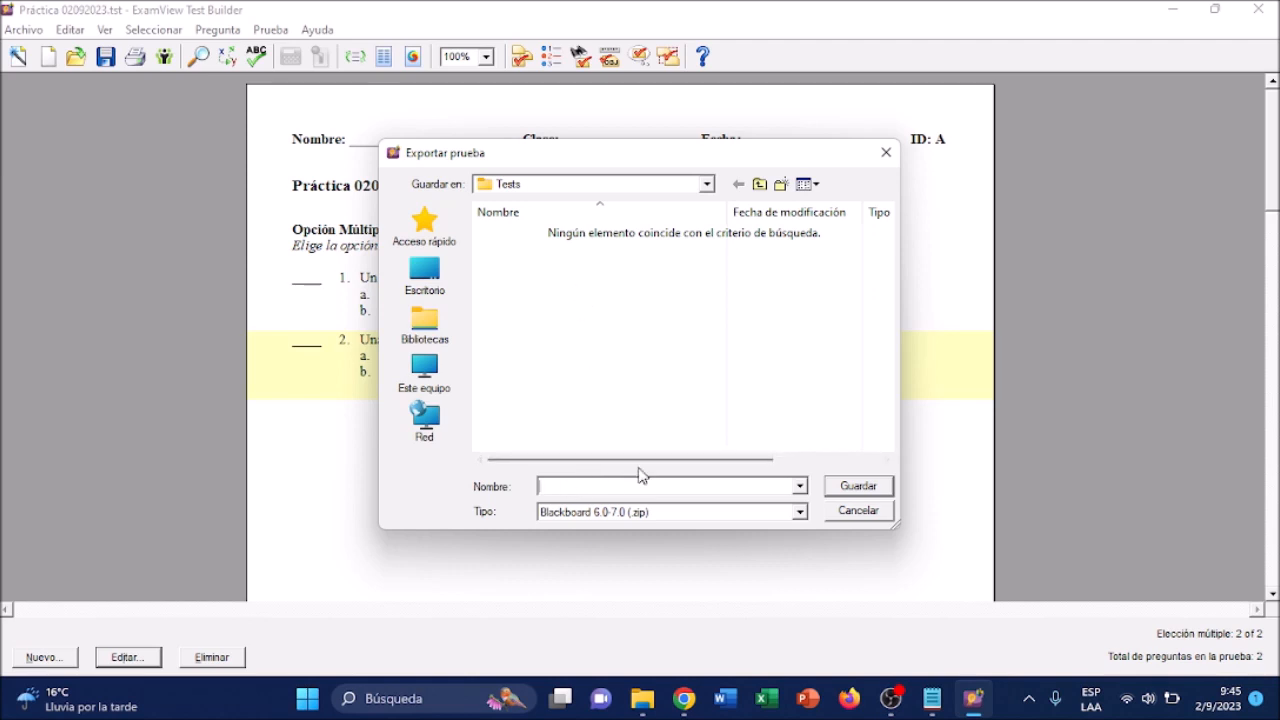
type("Práctica 02092023")
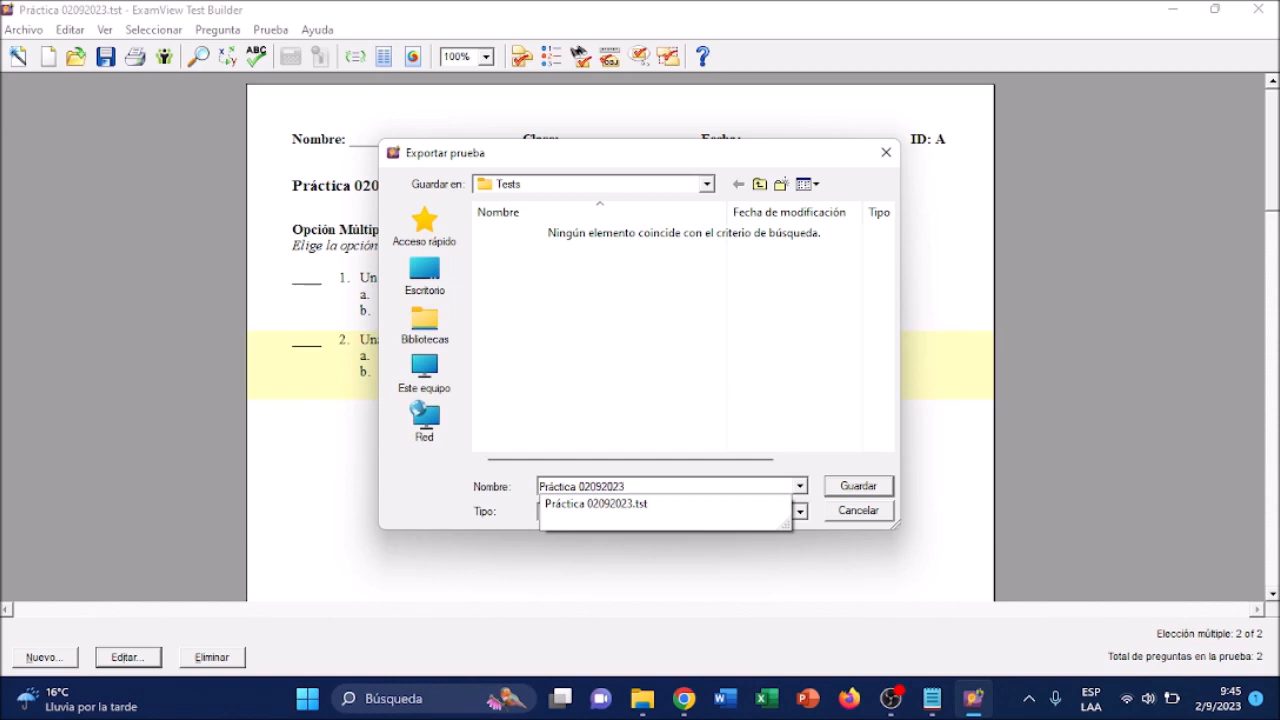
left_click(866, 486)
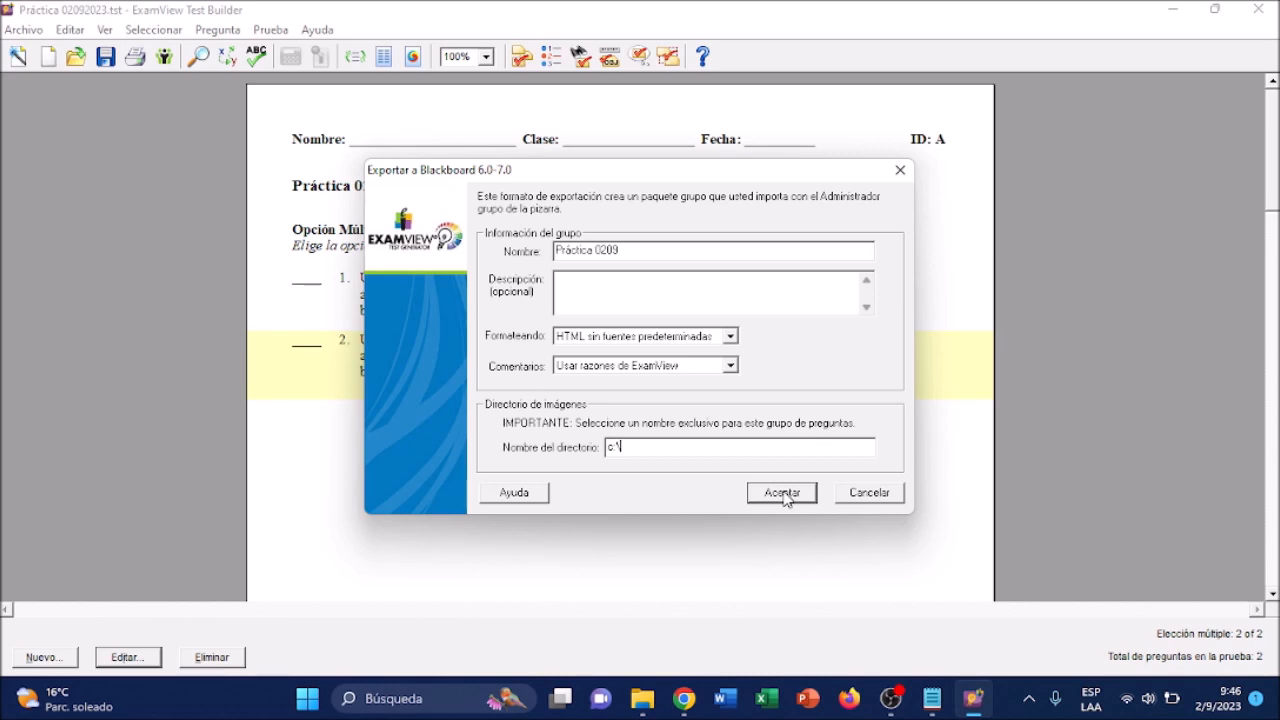
left_click(869, 493)
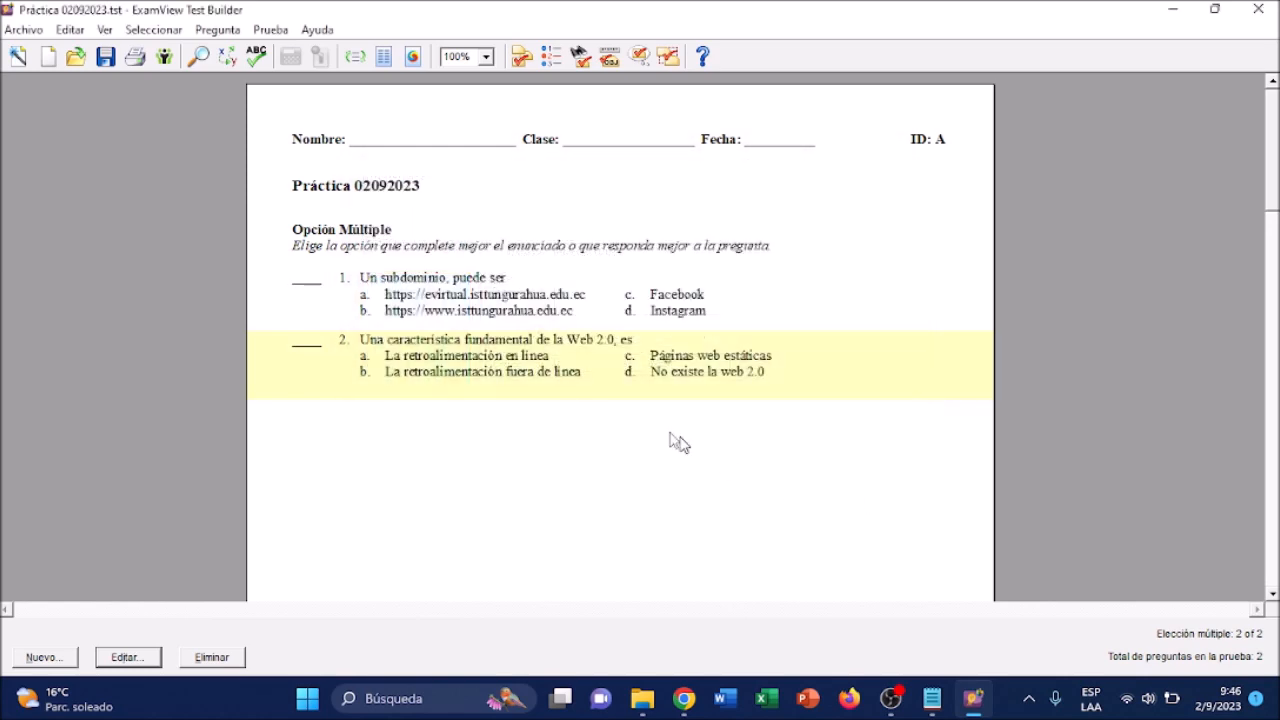
Reopen the Web 2.0 question, start inserting an image, and check the "Imágenes guardadas" folder in the Imágenes library
double_click(580, 377)
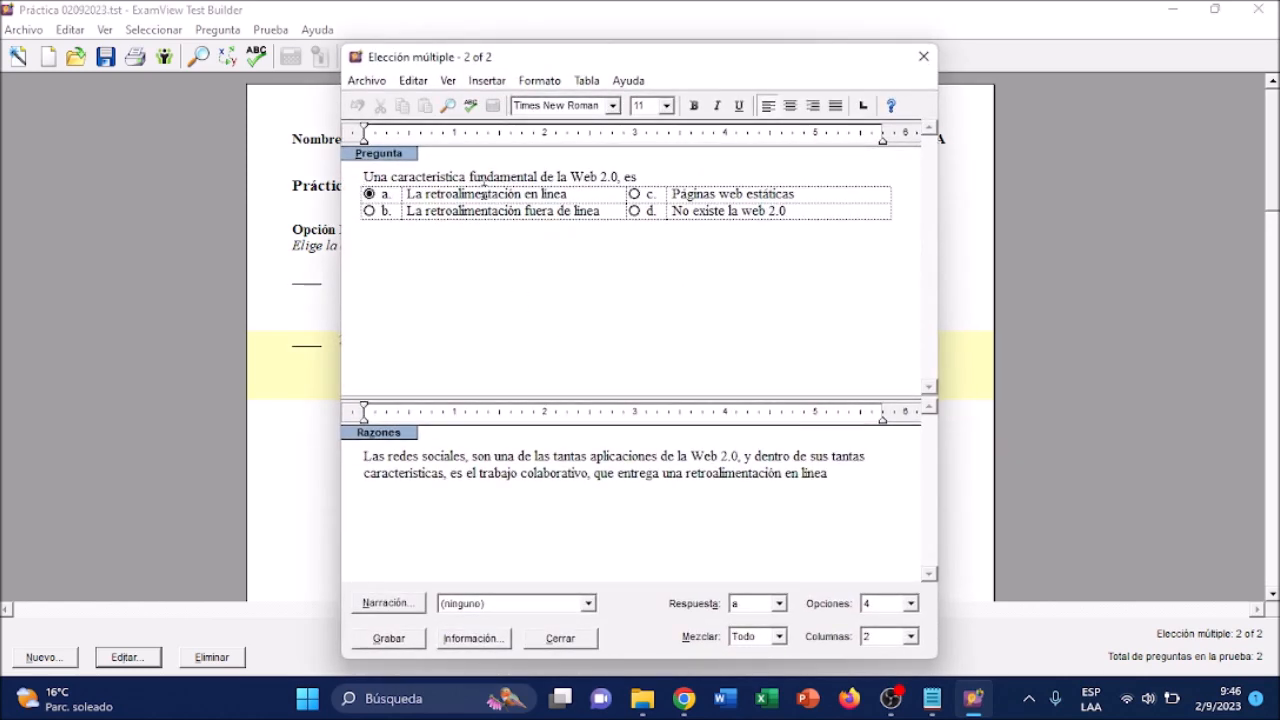
left_click(478, 82)
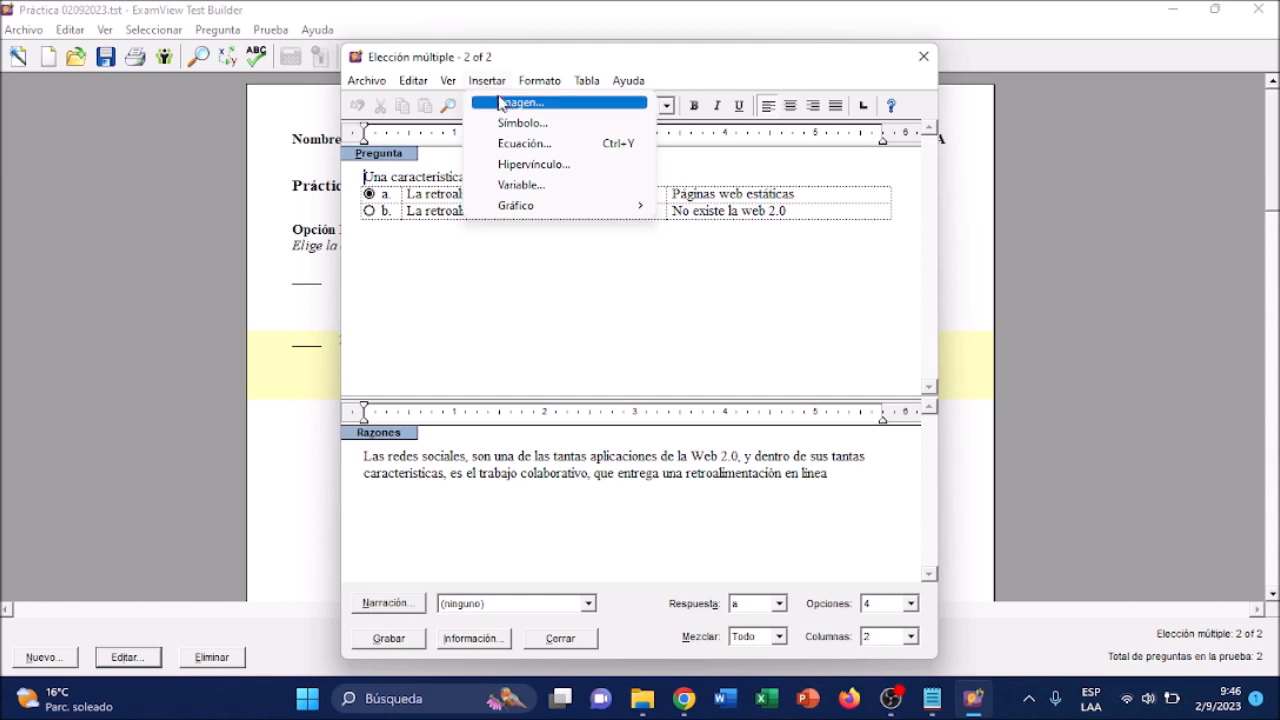
left_click(512, 104)
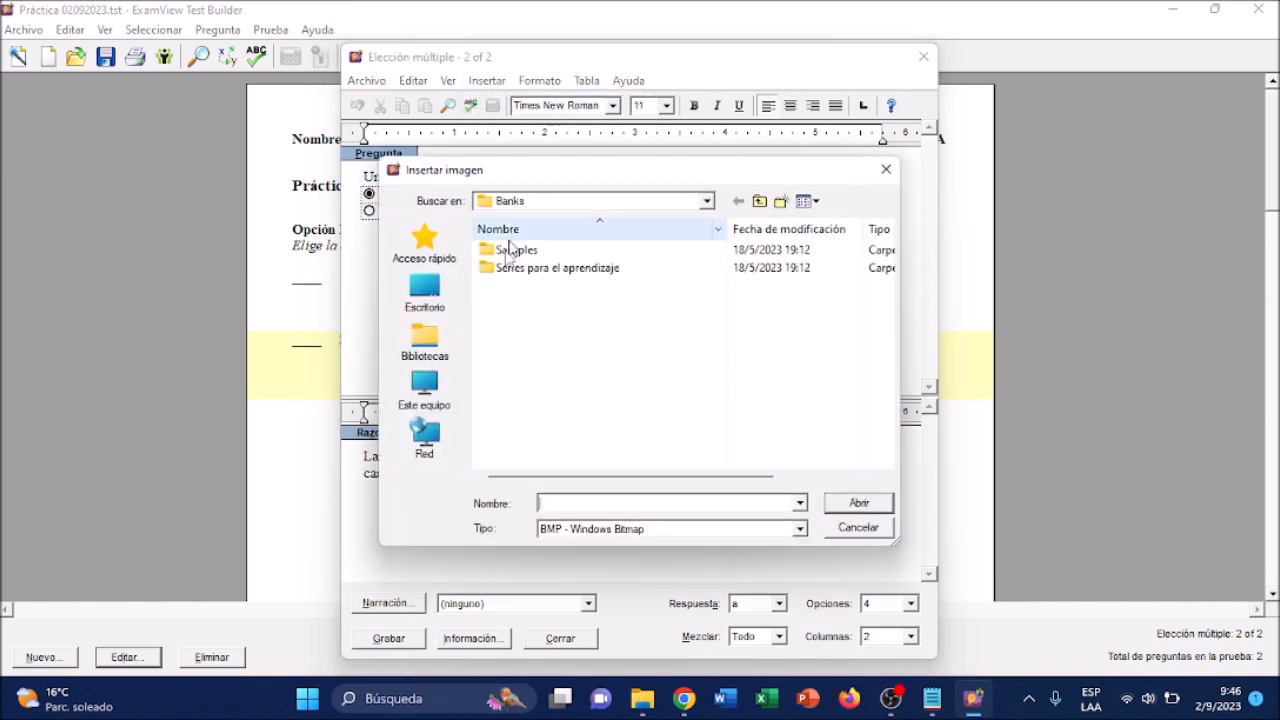
left_click(440, 348)
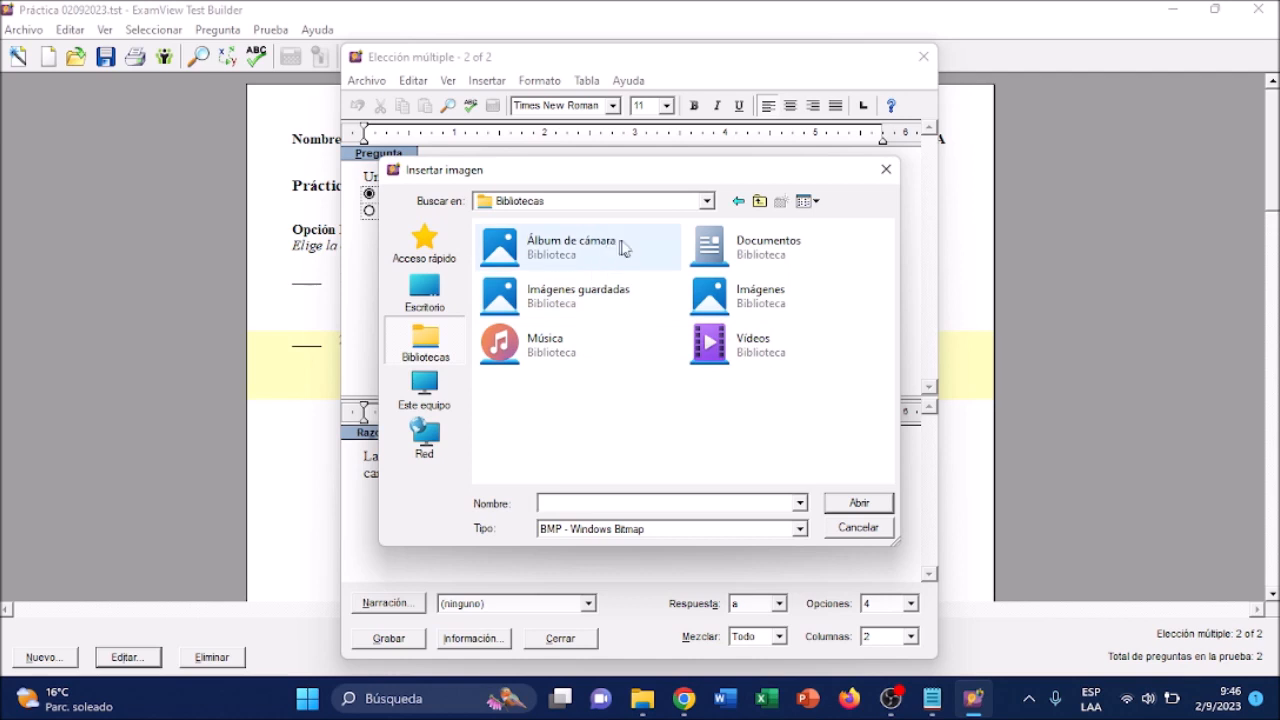
double_click(740, 295)
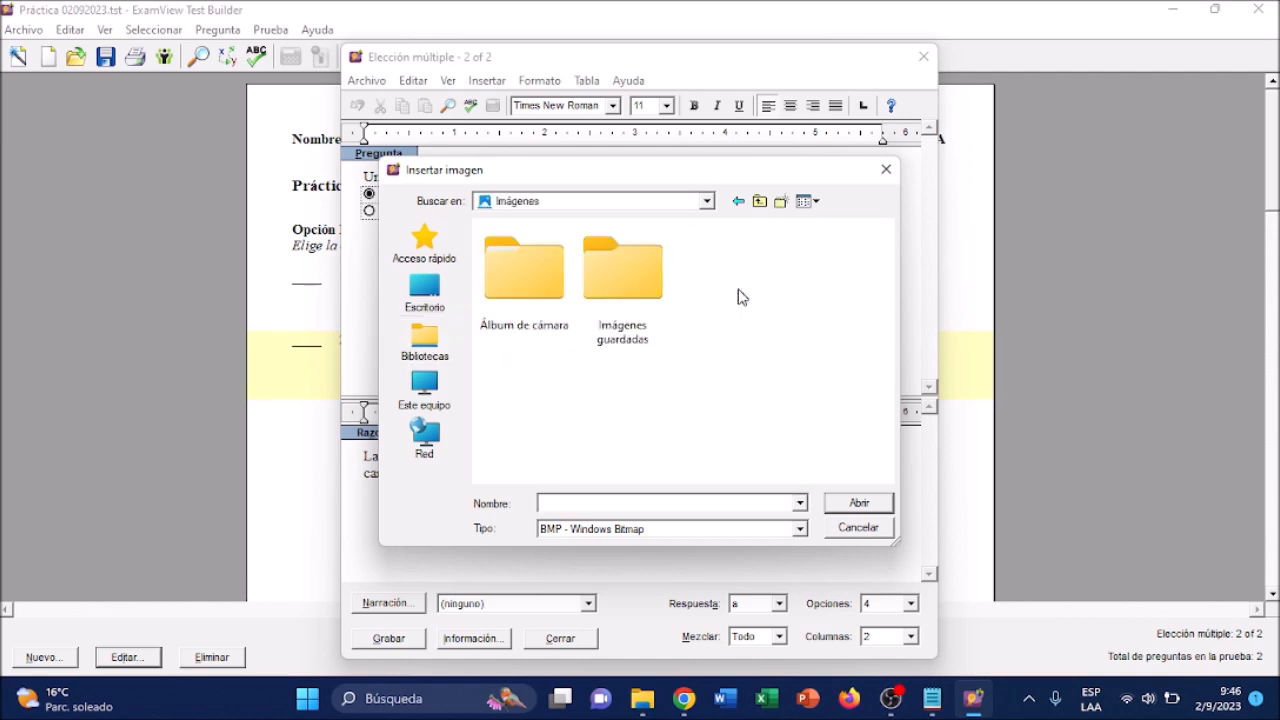
double_click(623, 278)
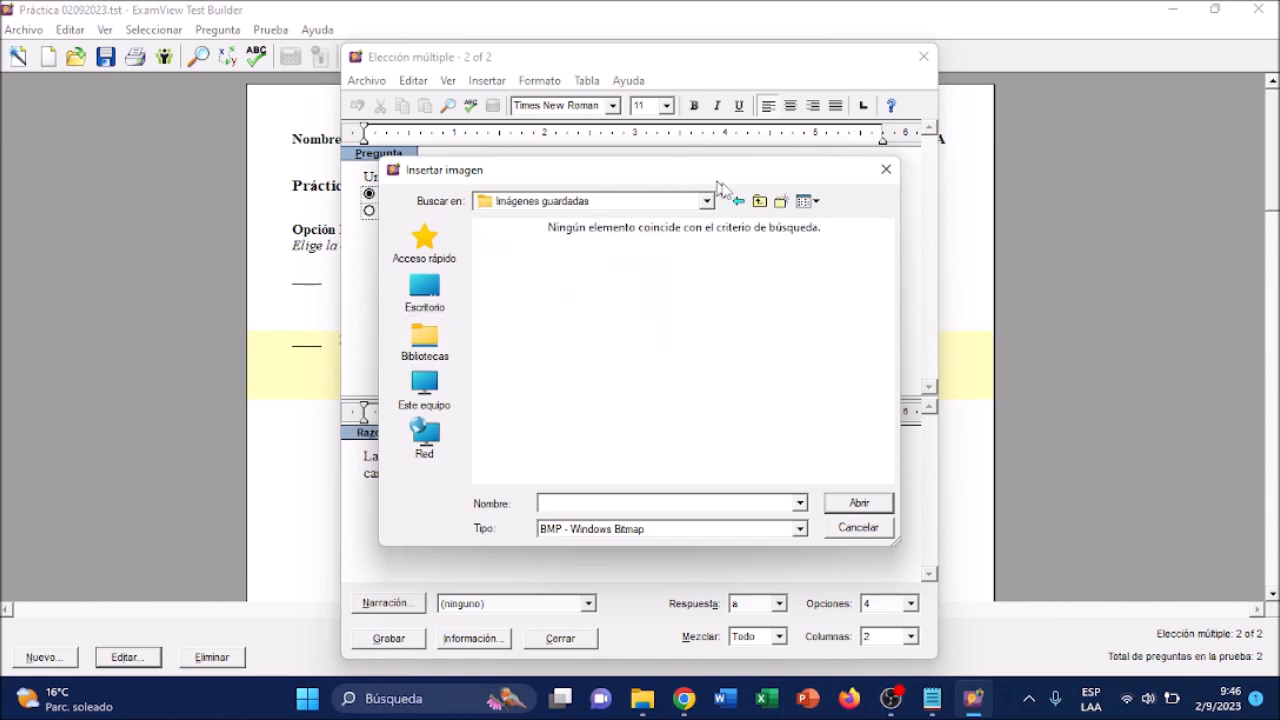
left_click(759, 201)
left_click(759, 201)
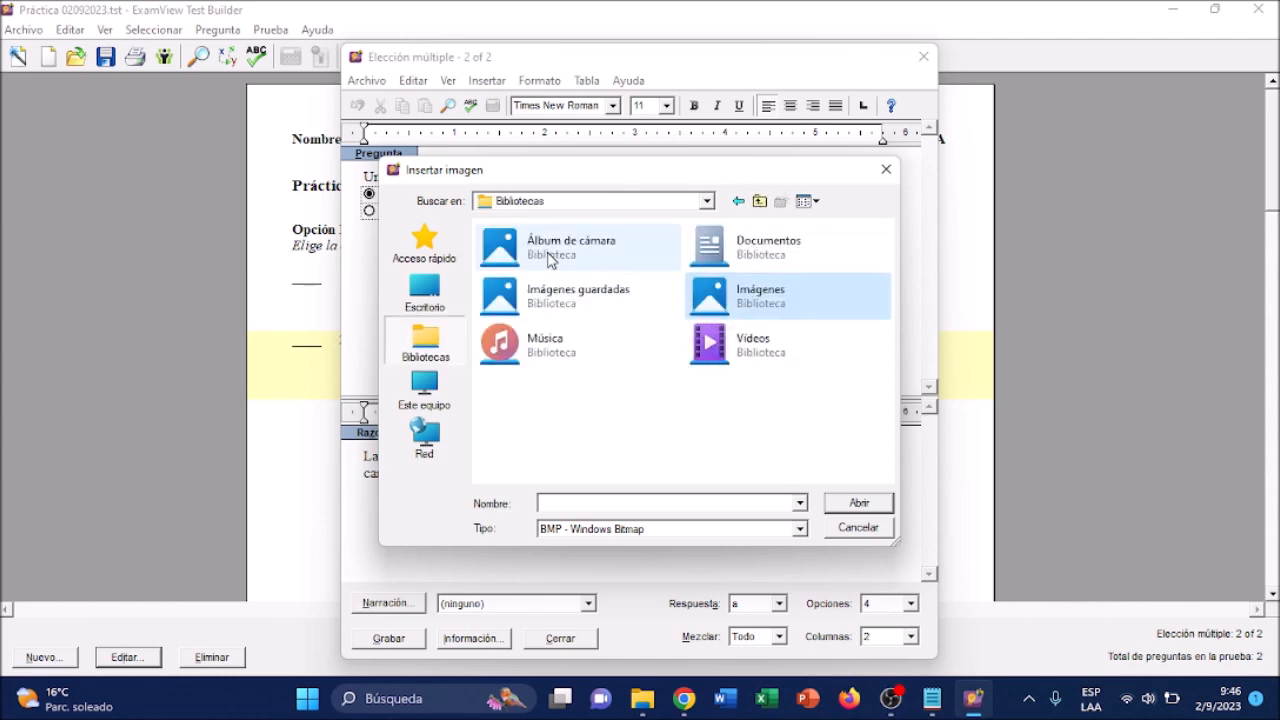
Browse from the Documentos library to the TICs folder for the image to insert
left_click(753, 258)
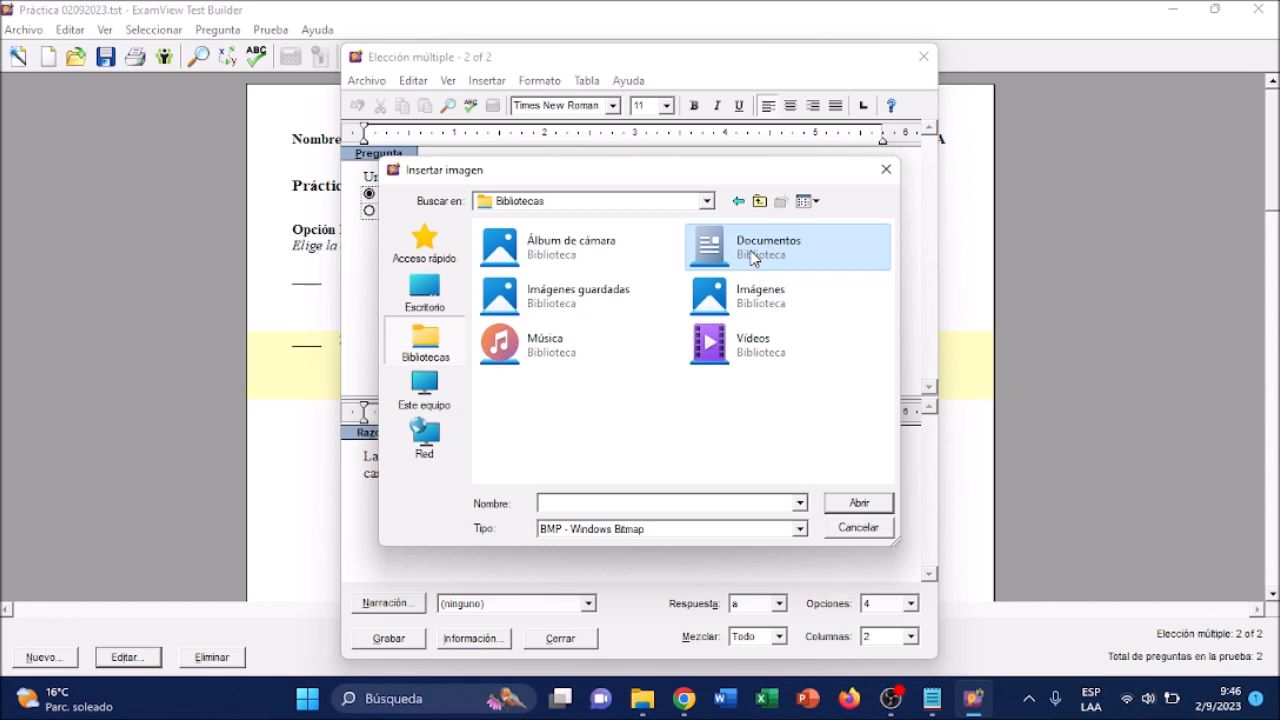
double_click(753, 258)
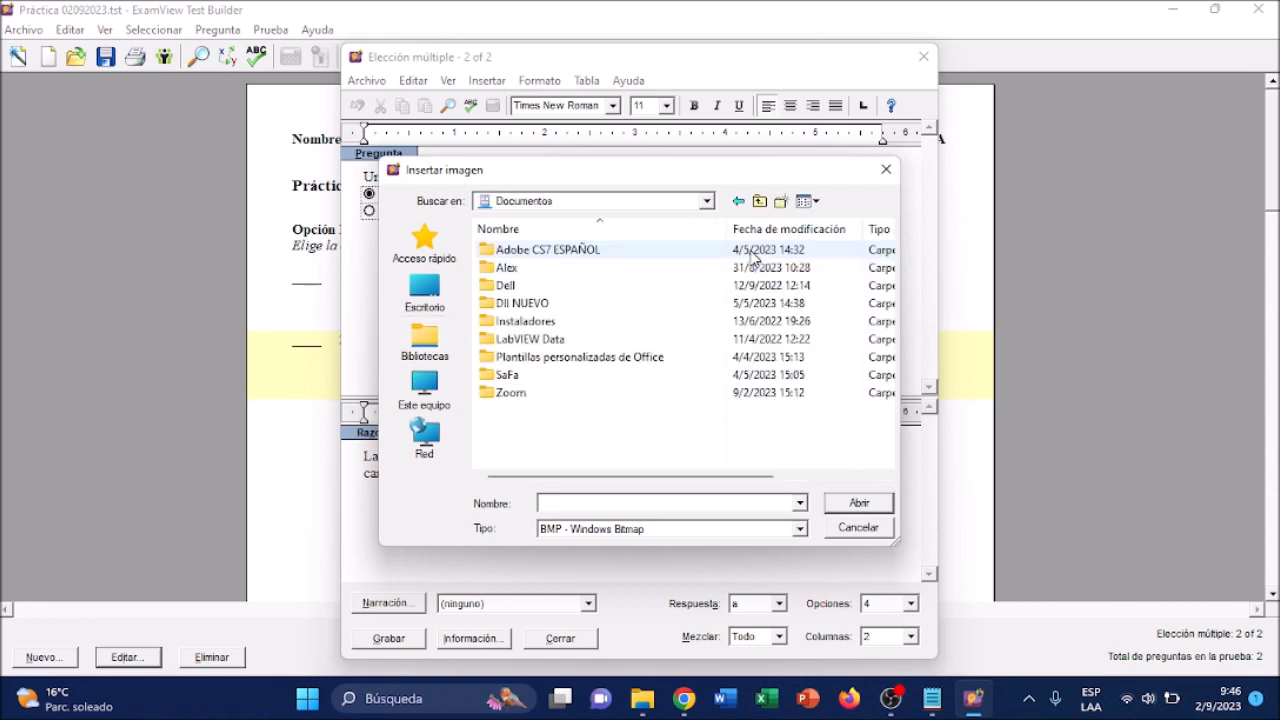
double_click(610, 268)
left_click(603, 417)
key("Down")
key("Down")
key("Down")
key("Down")
key("Down")
key("Down")
key("Down")
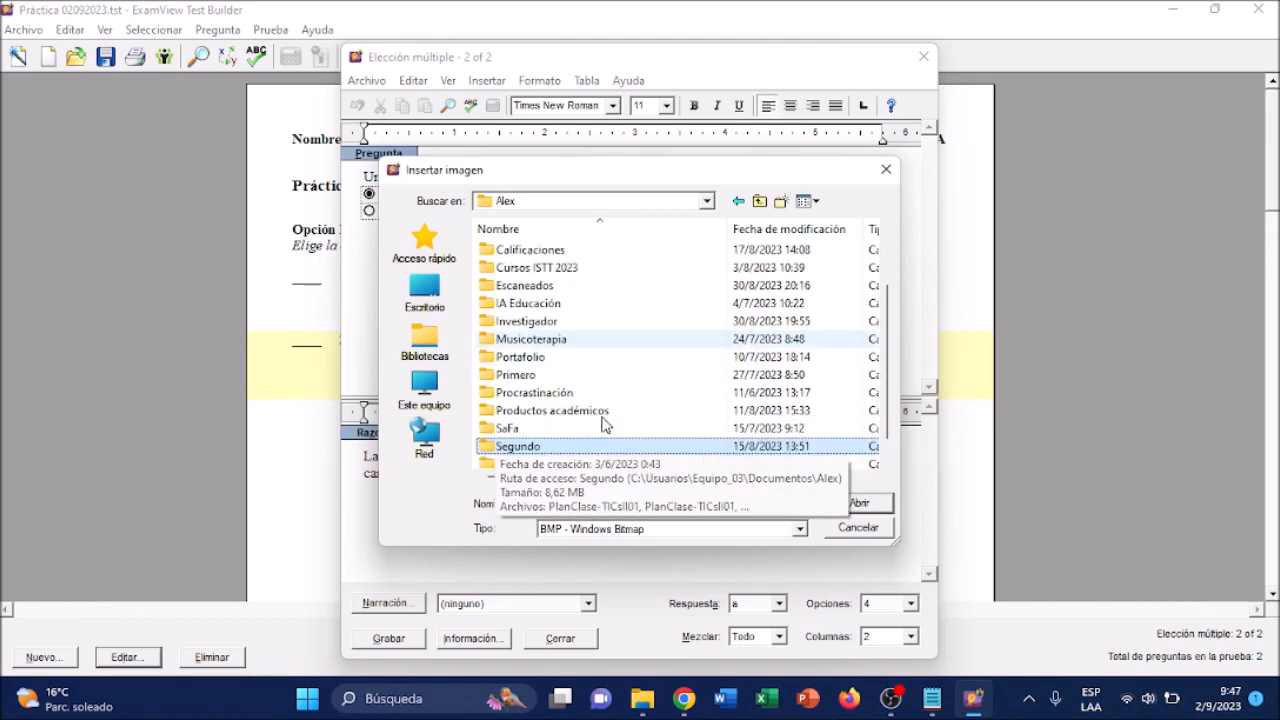
key("Return")
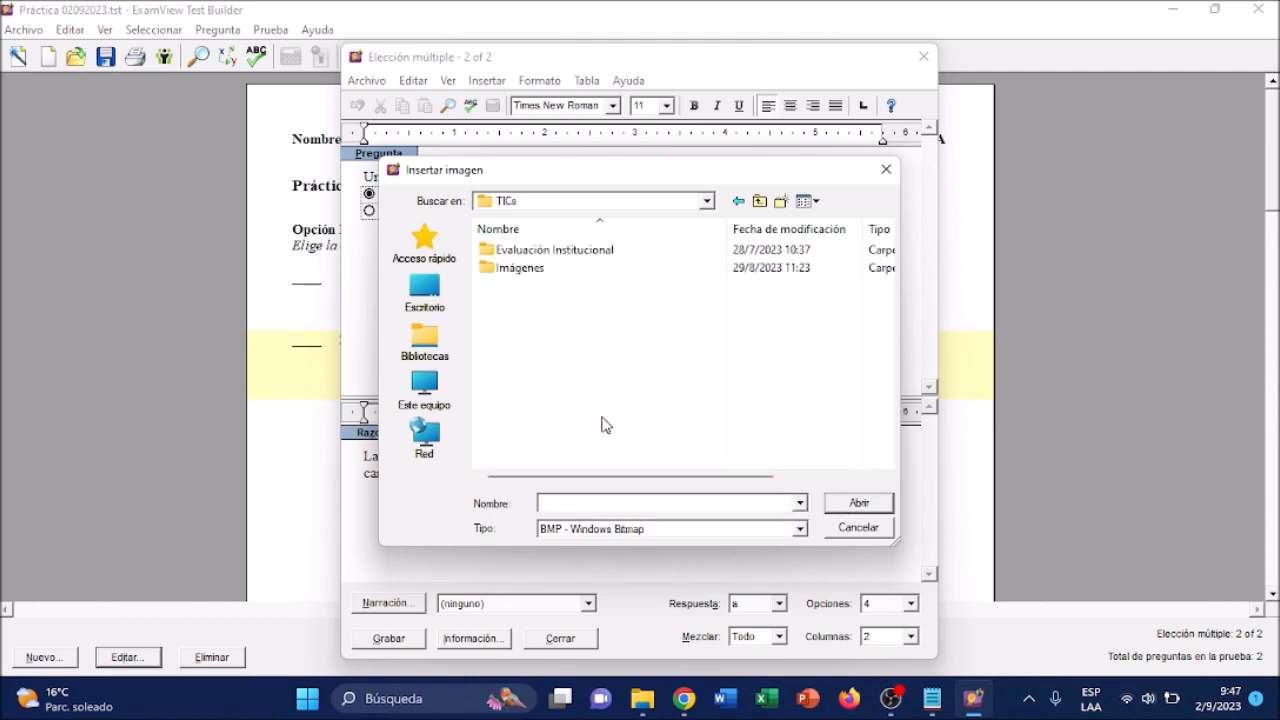
Insert the institute's JPEG logo from the TICs folder before the question text, shrink it, and save the question
double_click(530, 270)
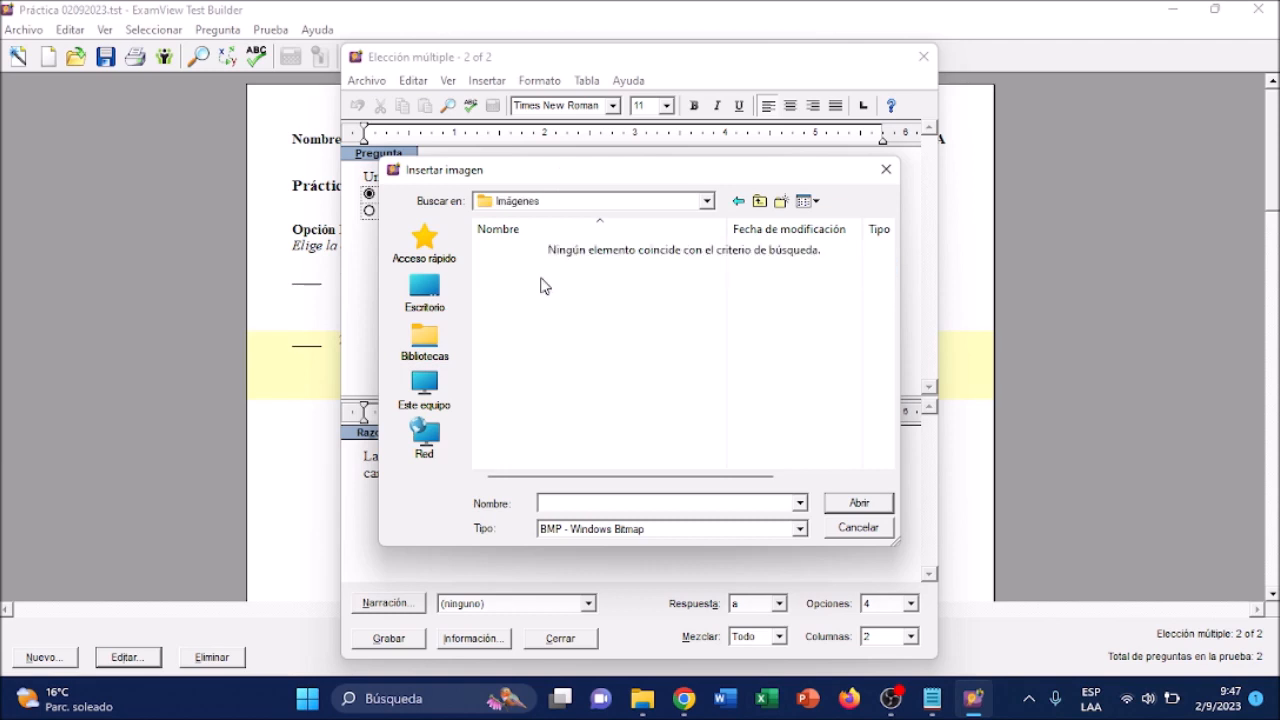
left_click(762, 206)
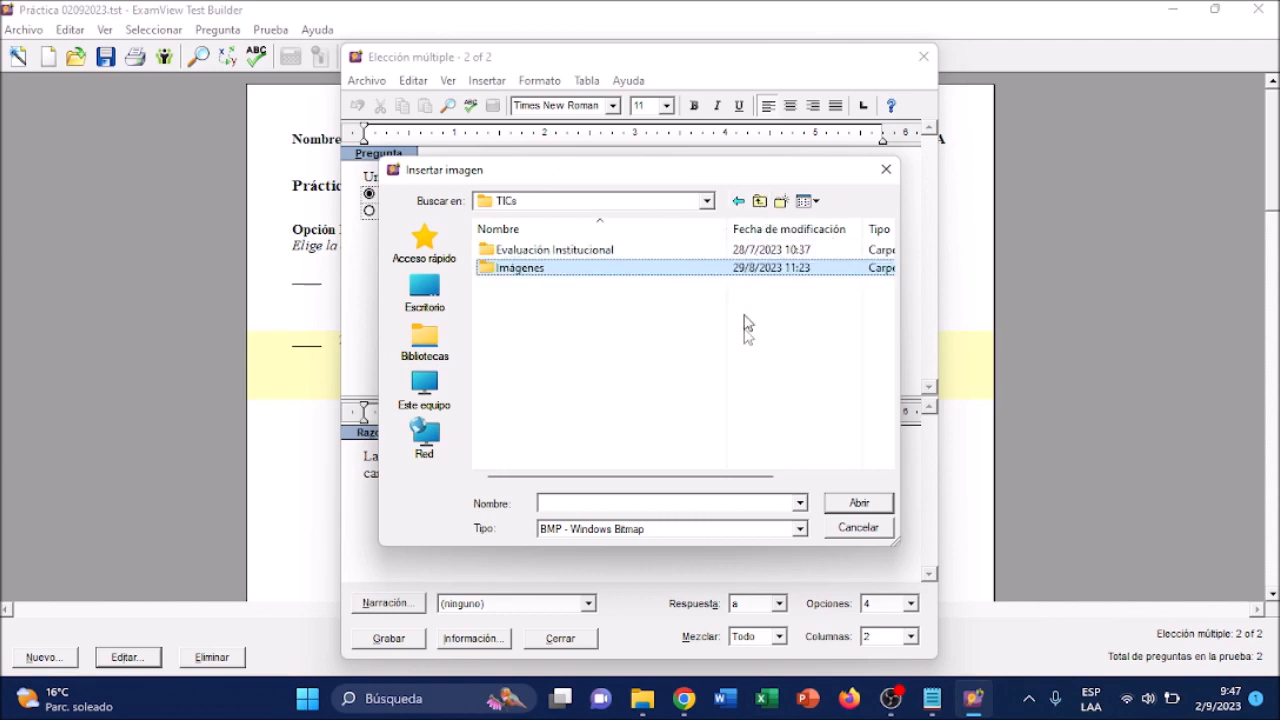
left_click(799, 529)
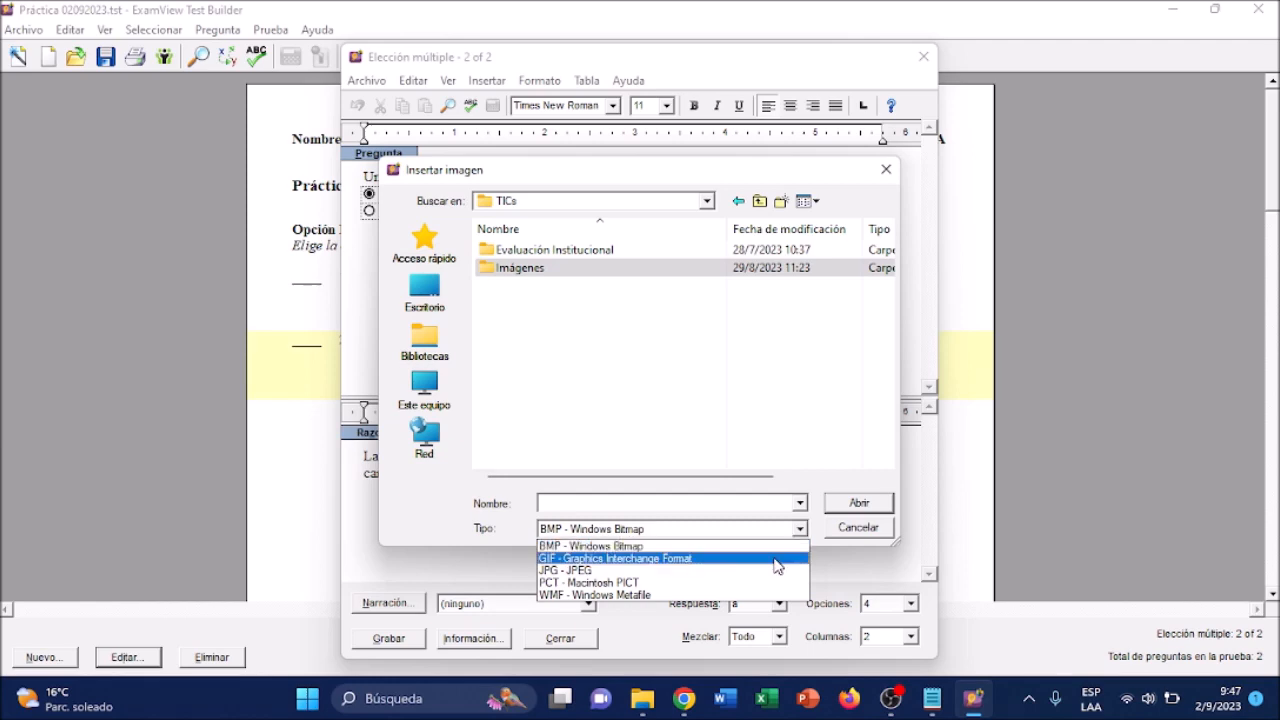
left_click(766, 571)
left_click(857, 502)
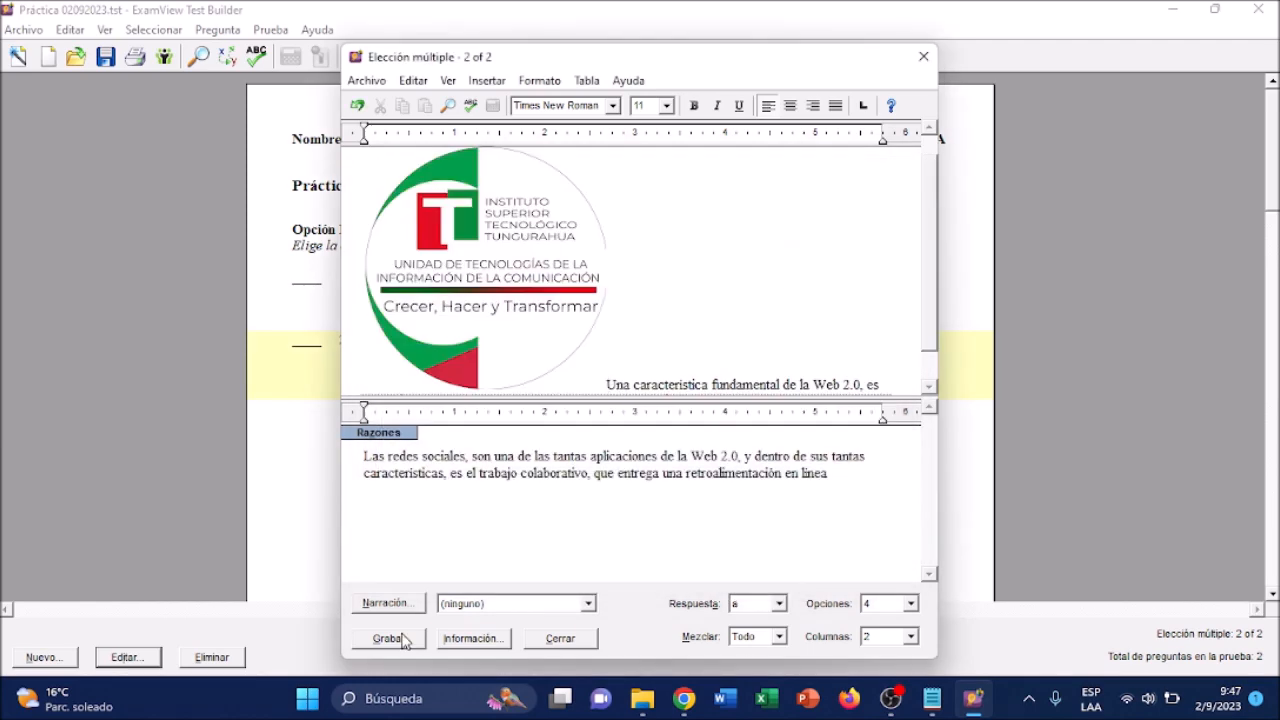
left_click_drag(603, 373, 438, 208)
left_click(401, 641)
Export the test in Blackboard 6.0-7.0 format as "Práctica 02092023" with the group name "Práctica 0209"
left_click(22, 32)
mouse_move(122, 230)
left_click(391, 316)
type("Práctica 02092023.")
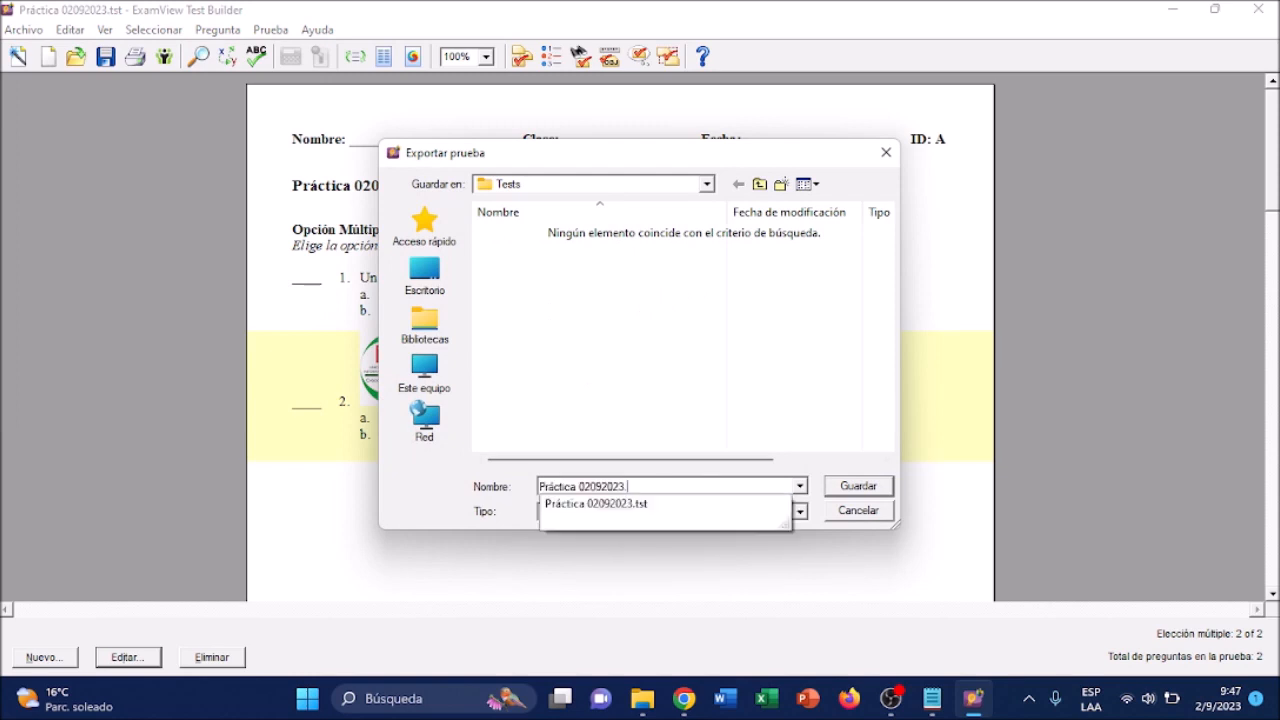
left_click(857, 486)
type("Práctica 0209")
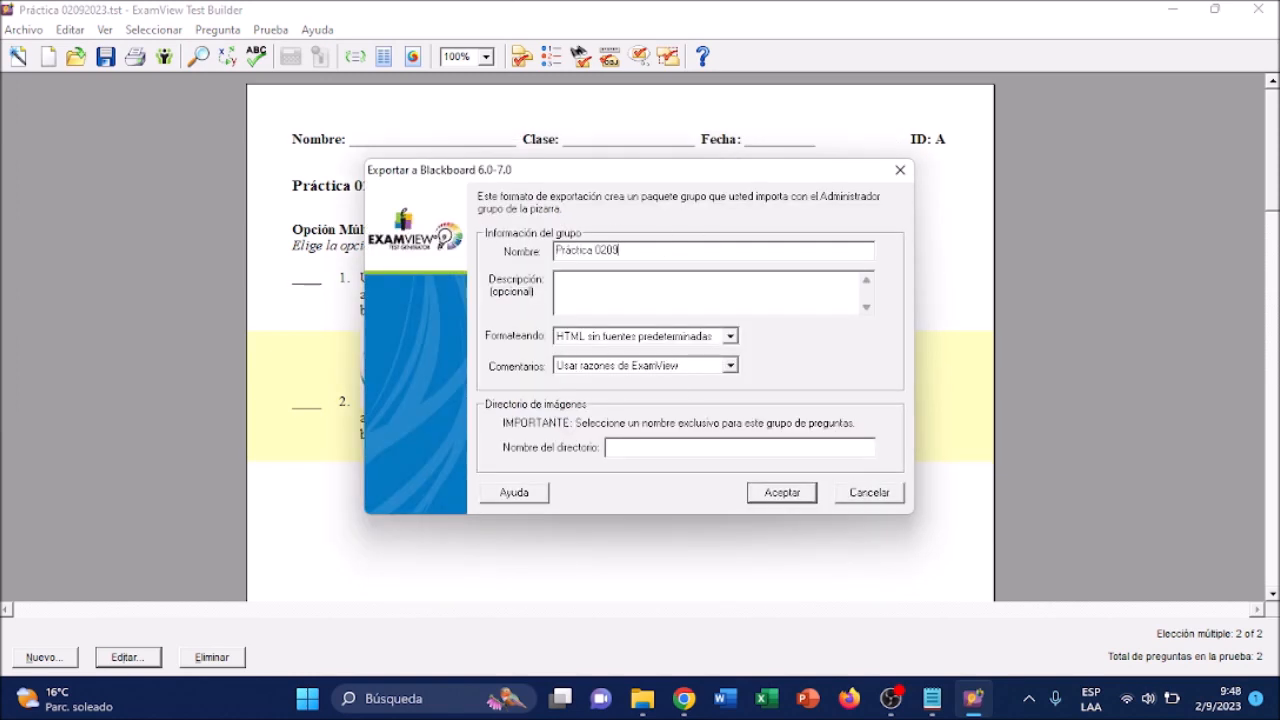
left_click(779, 493)
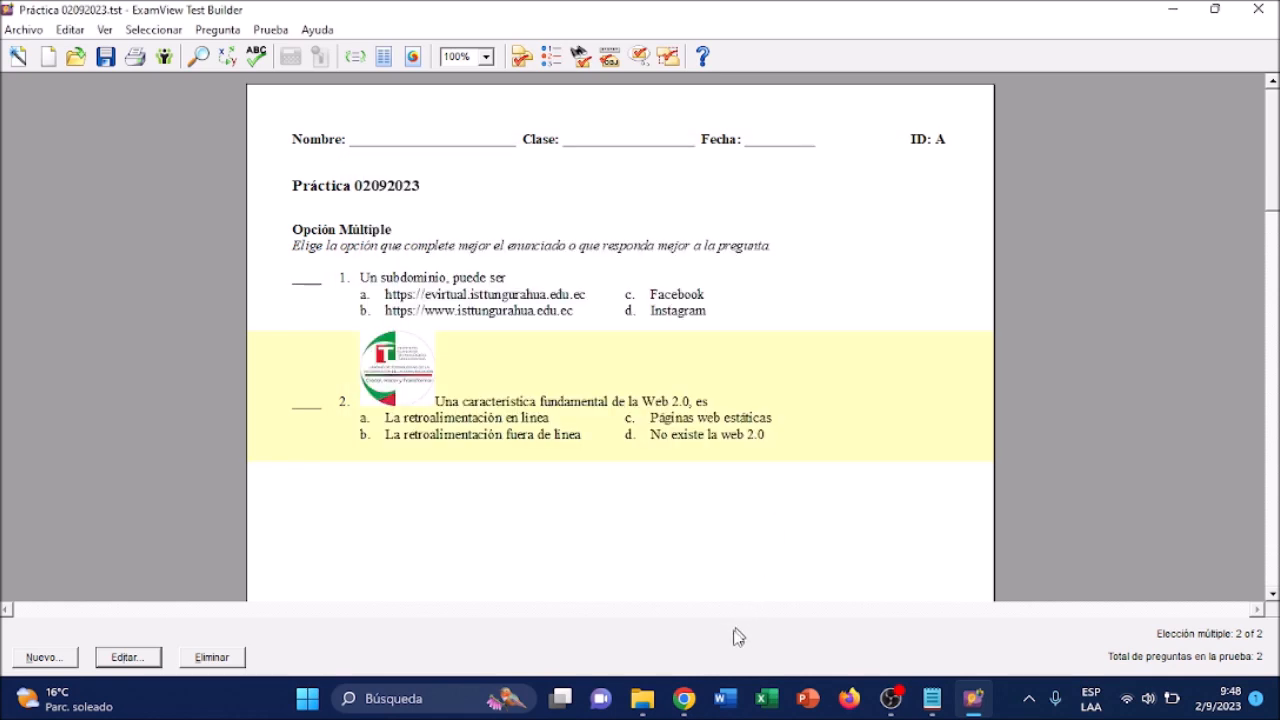
Switch to the Moodle question bank in Chrome, choose Blackboard as the import file format, and expand the General settings
mouse_move(686, 697)
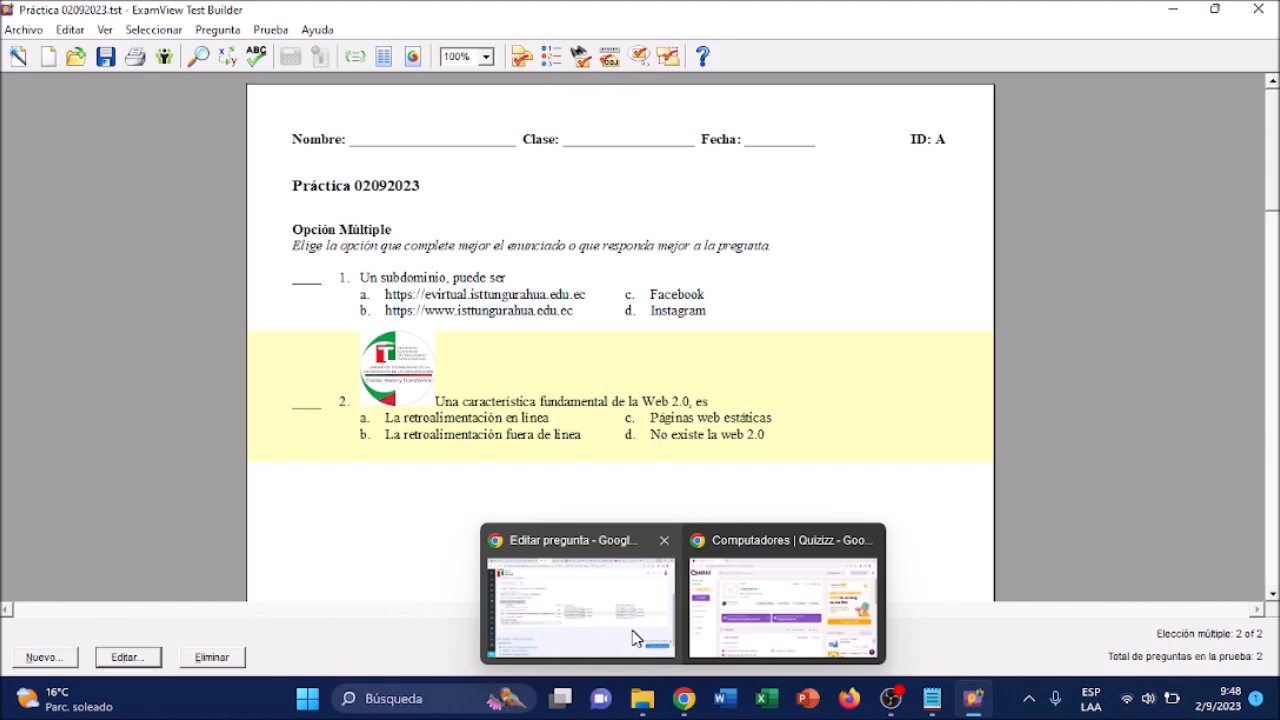
left_click(580, 600)
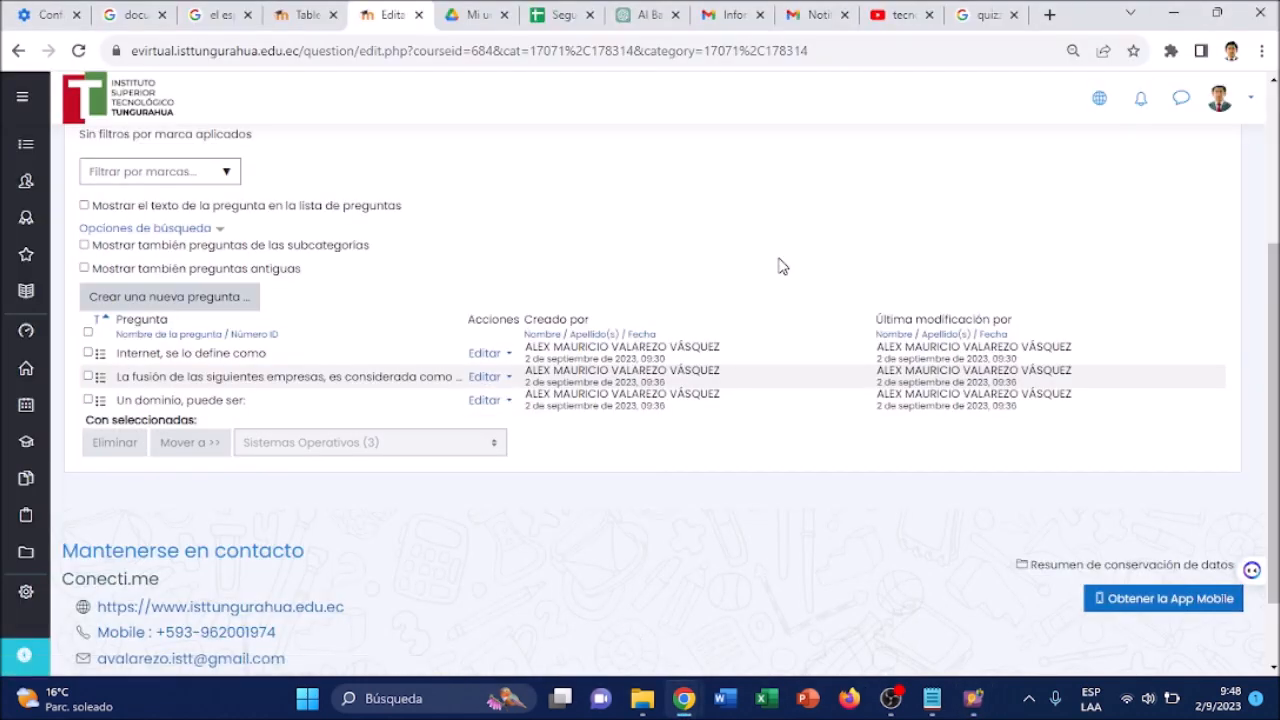
scroll(780, 267, "up", 3)
left_click(292, 290)
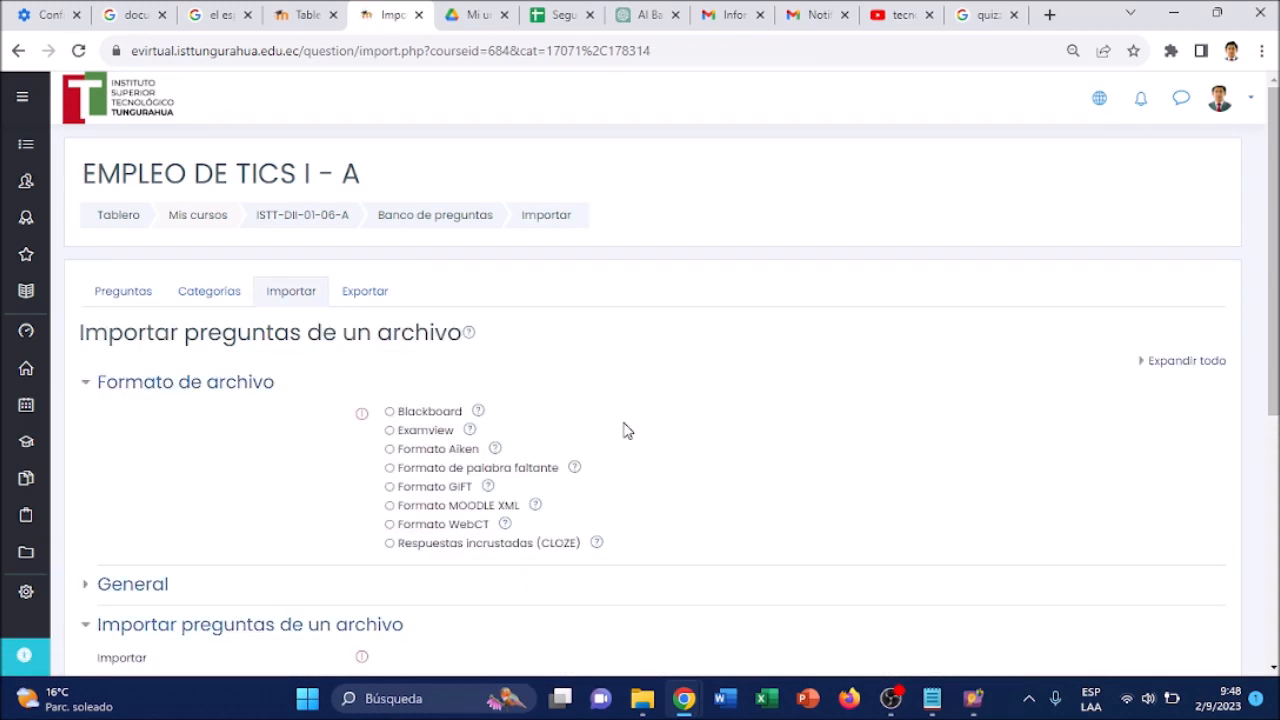
left_click(410, 417)
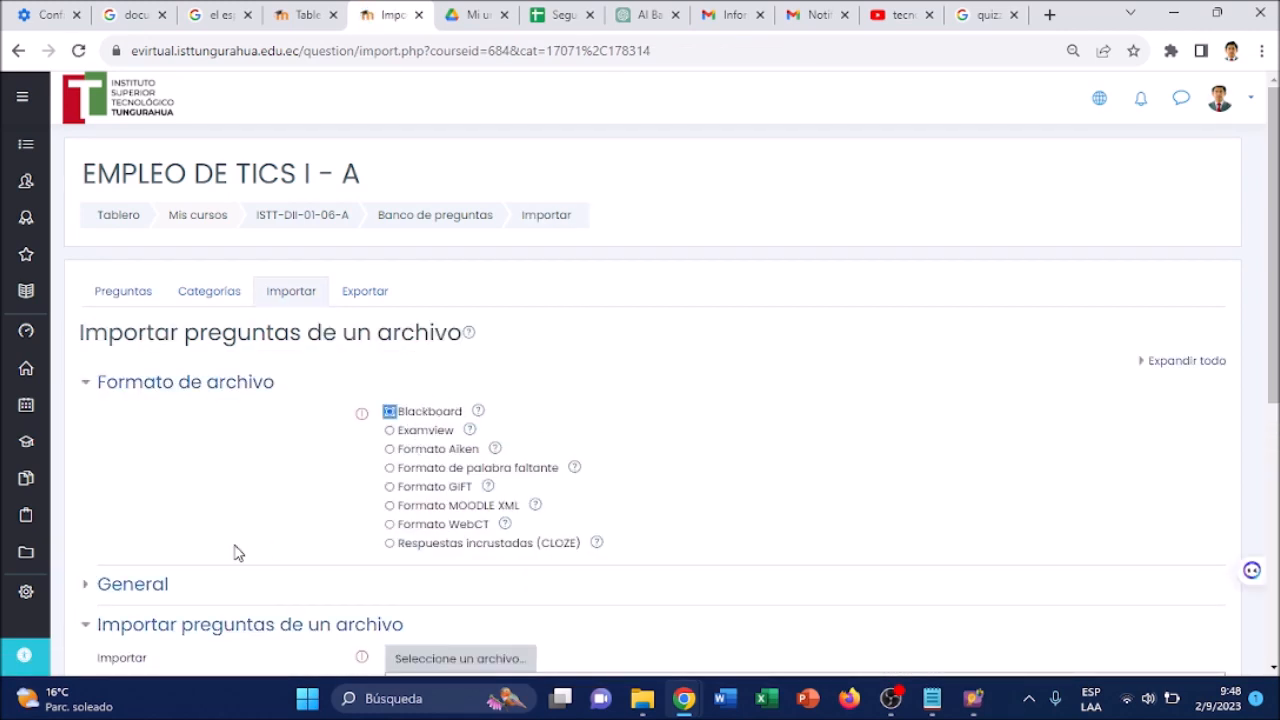
left_click_drag(1273, 318, 1273, 454)
left_click(160, 328)
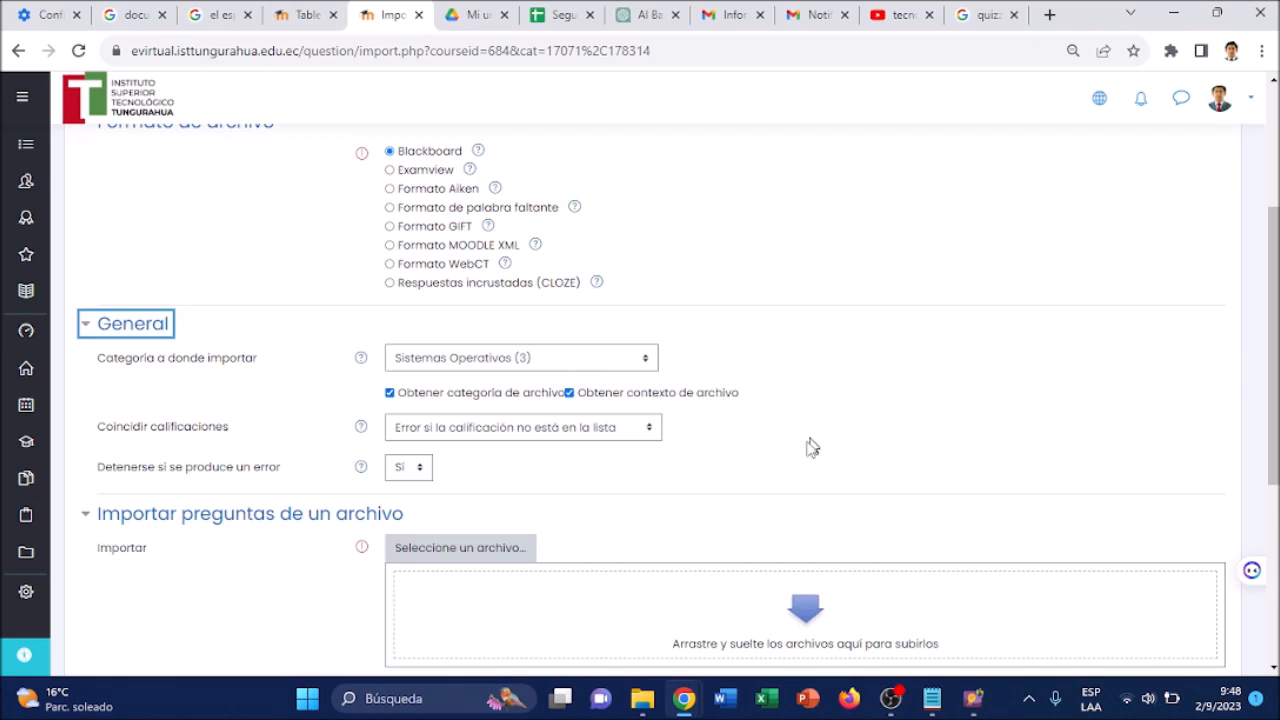
left_click(853, 400)
Switch to File Explorer and open the Archivos de programa (x86) folder on drive C
mouse_move(655, 703)
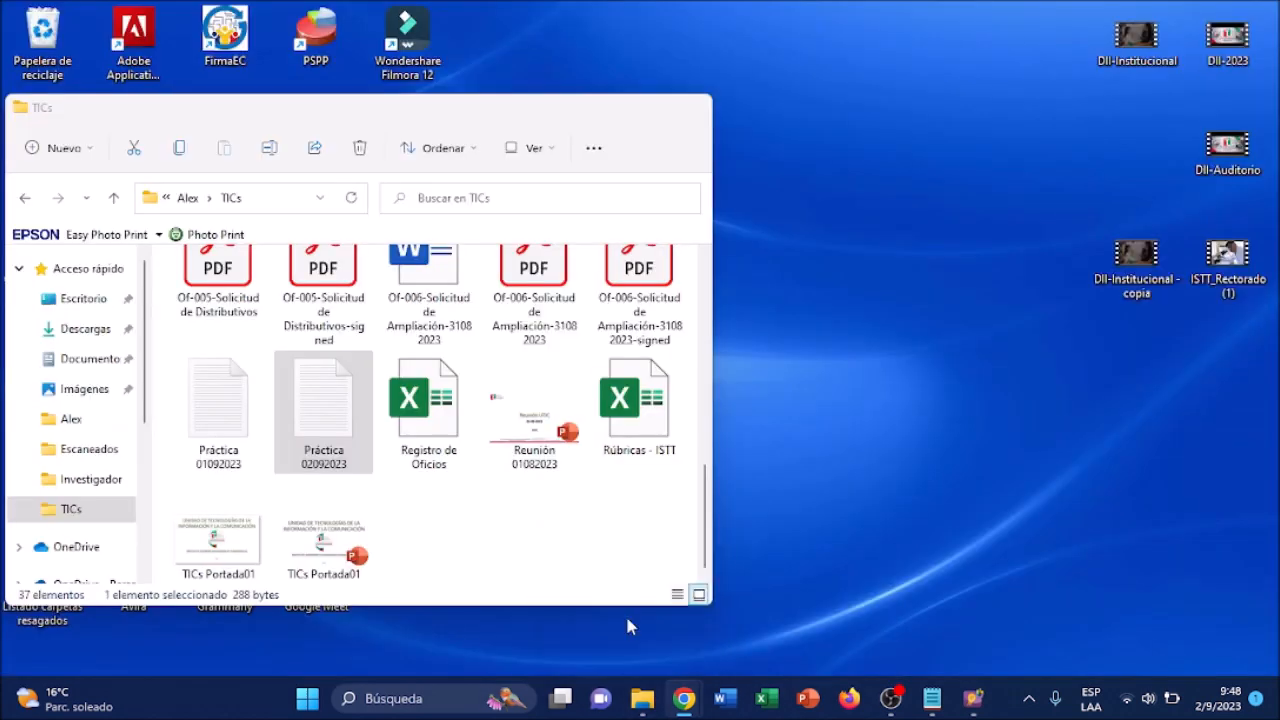
left_click(625, 613)
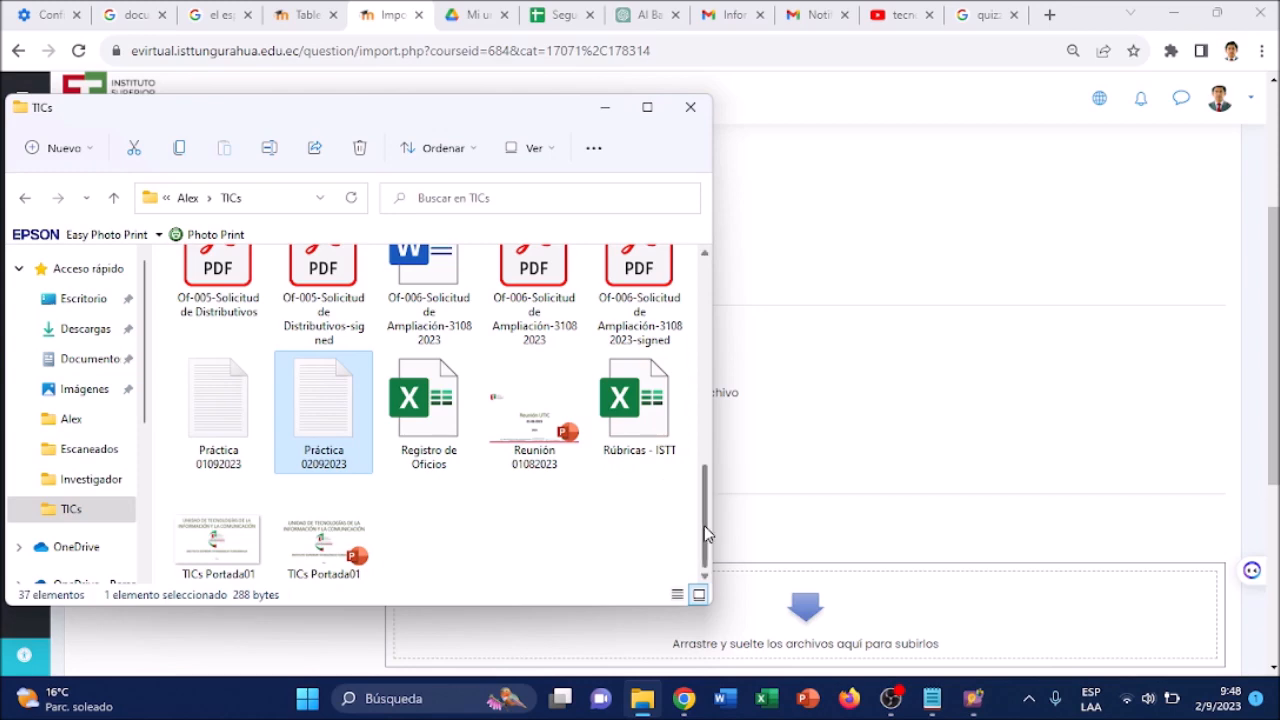
left_click_drag(706, 533, 712, 289)
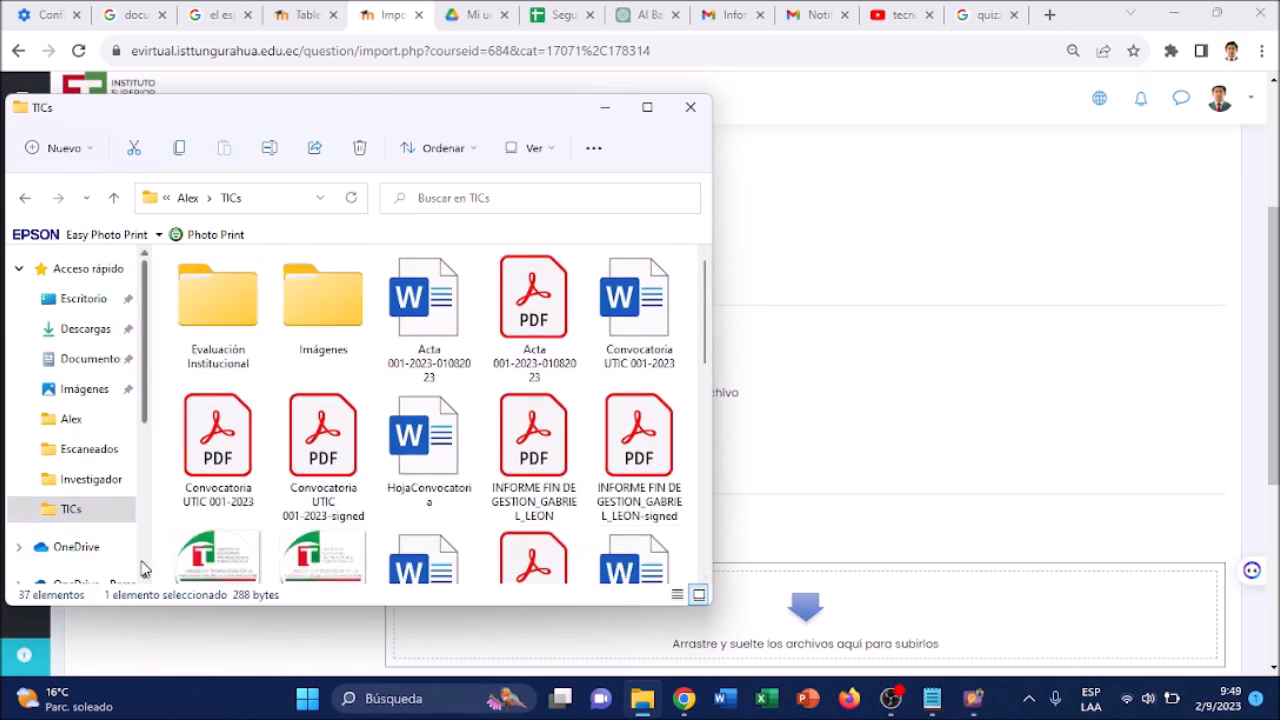
scroll(141, 568, "down", 3)
left_click(64, 520)
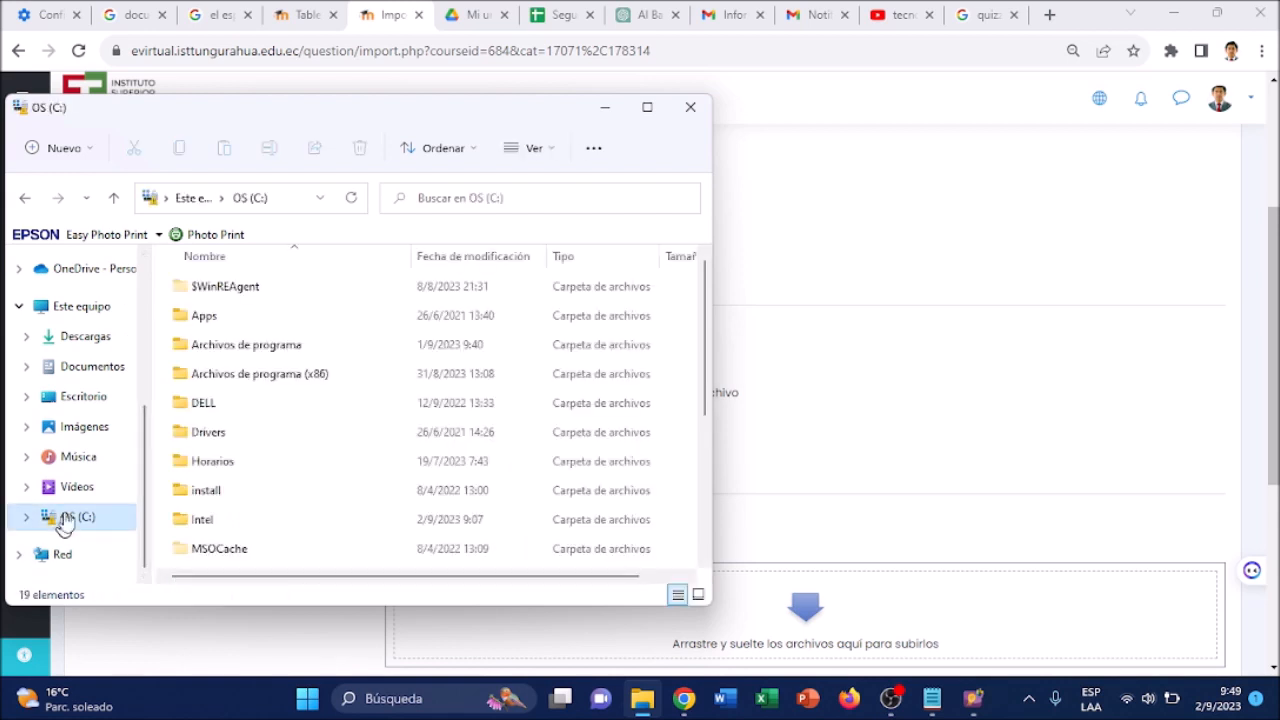
double_click(280, 386)
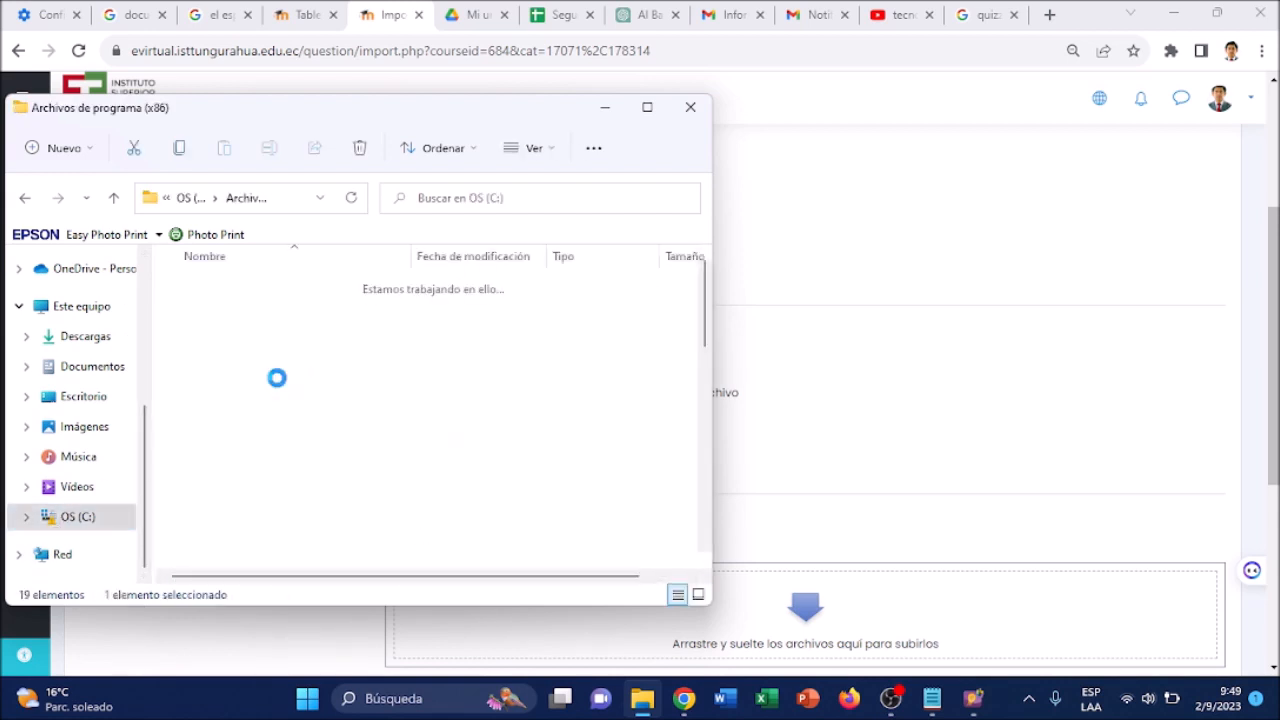
Look through the folders in Archivos de programa (x86) for the one containing the ExamView installation
left_click(243, 442)
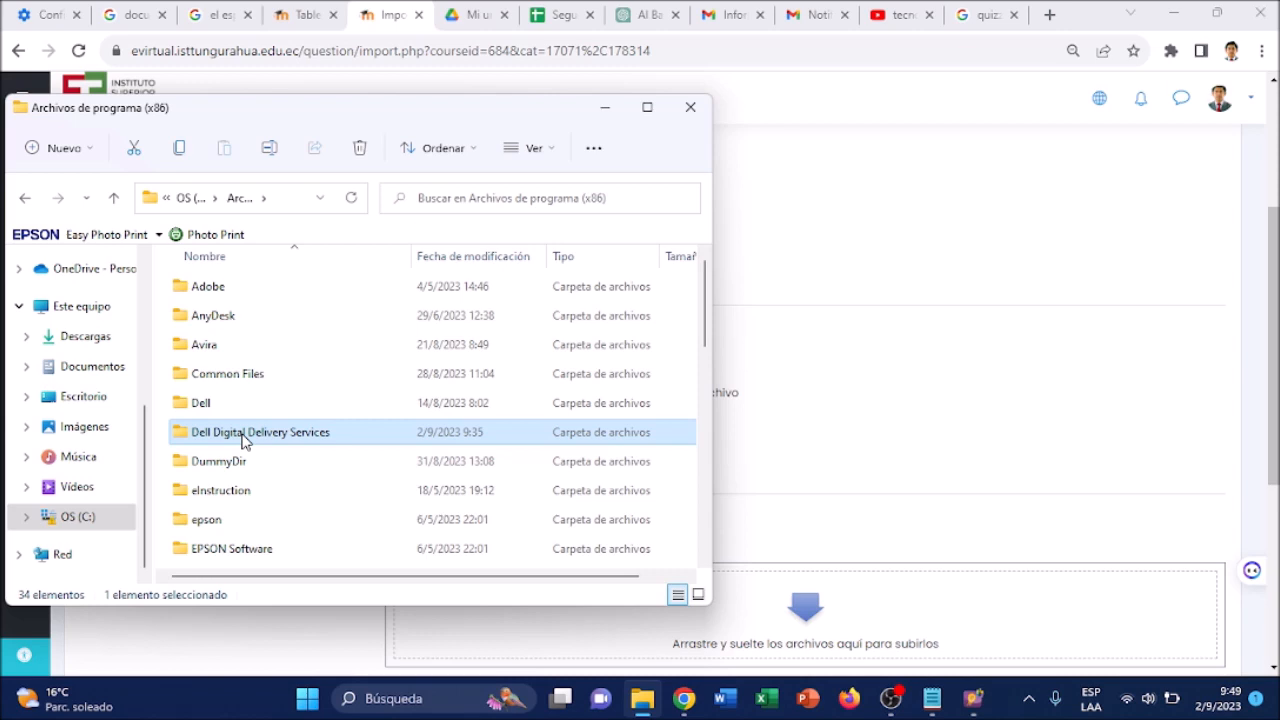
key("Down")
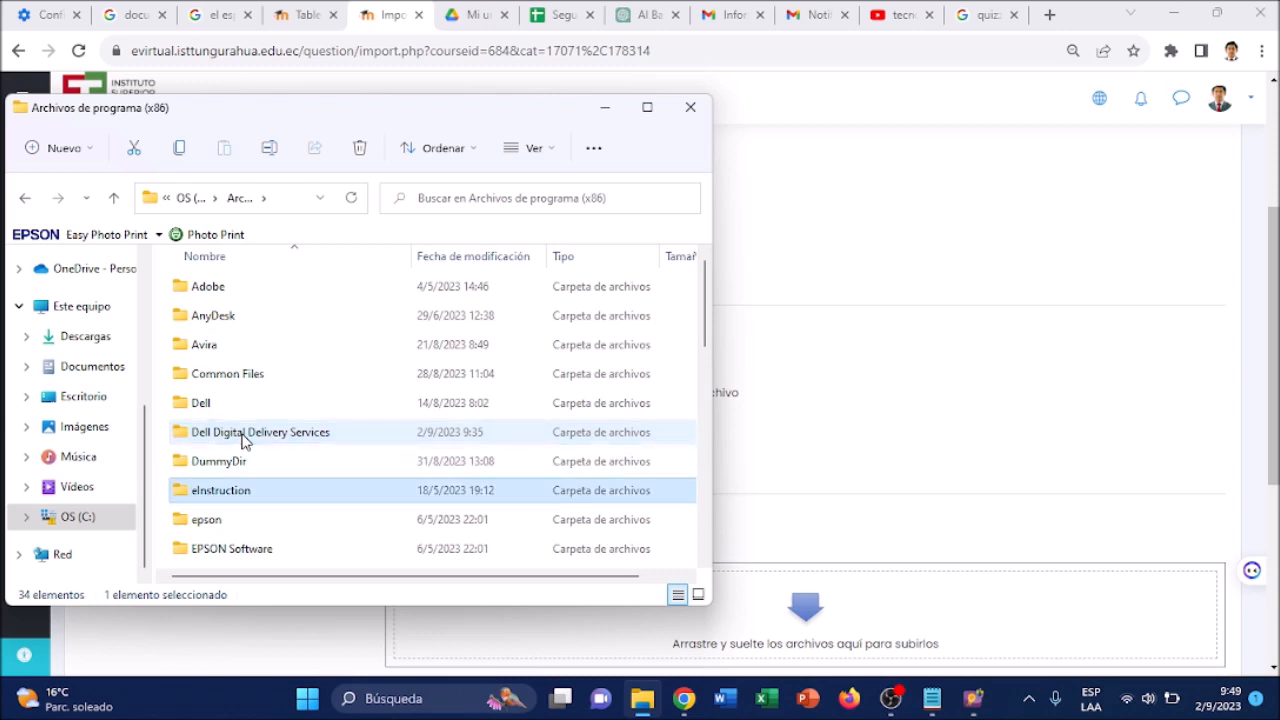
key("Down")
key("Down")
key("Down")
key("Down")
key("Down")
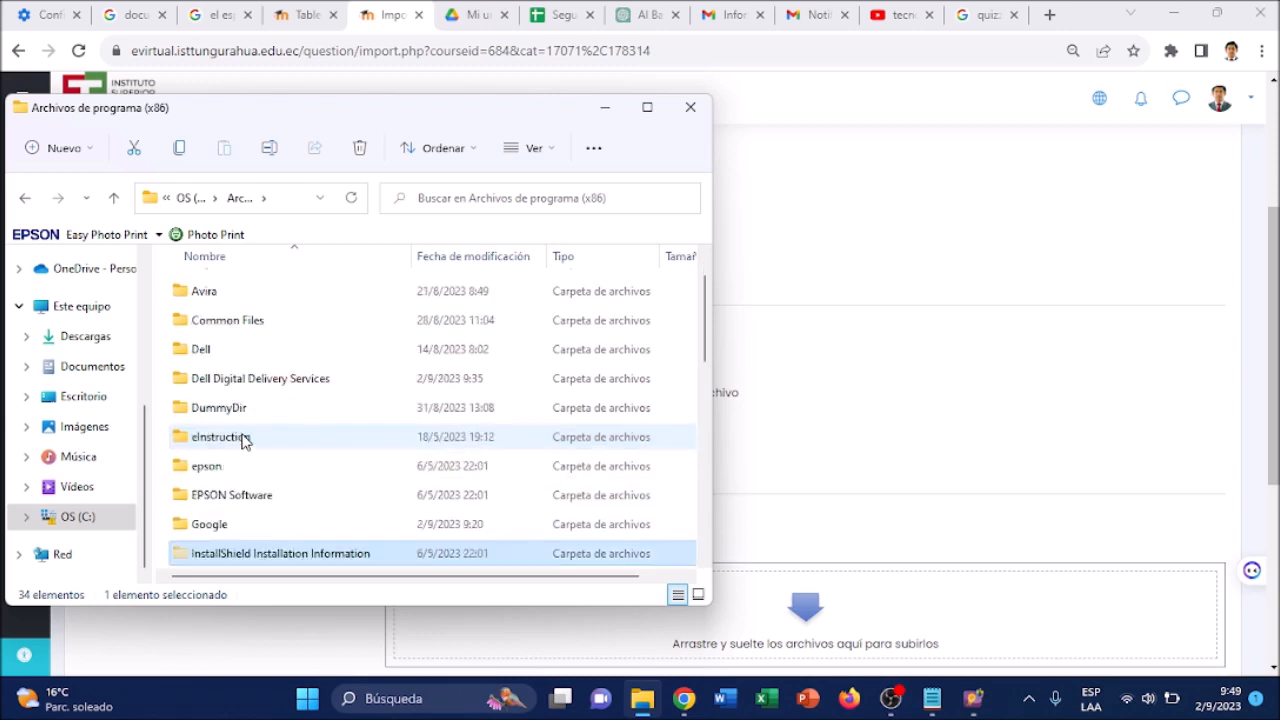
key("Up")
key("Up")
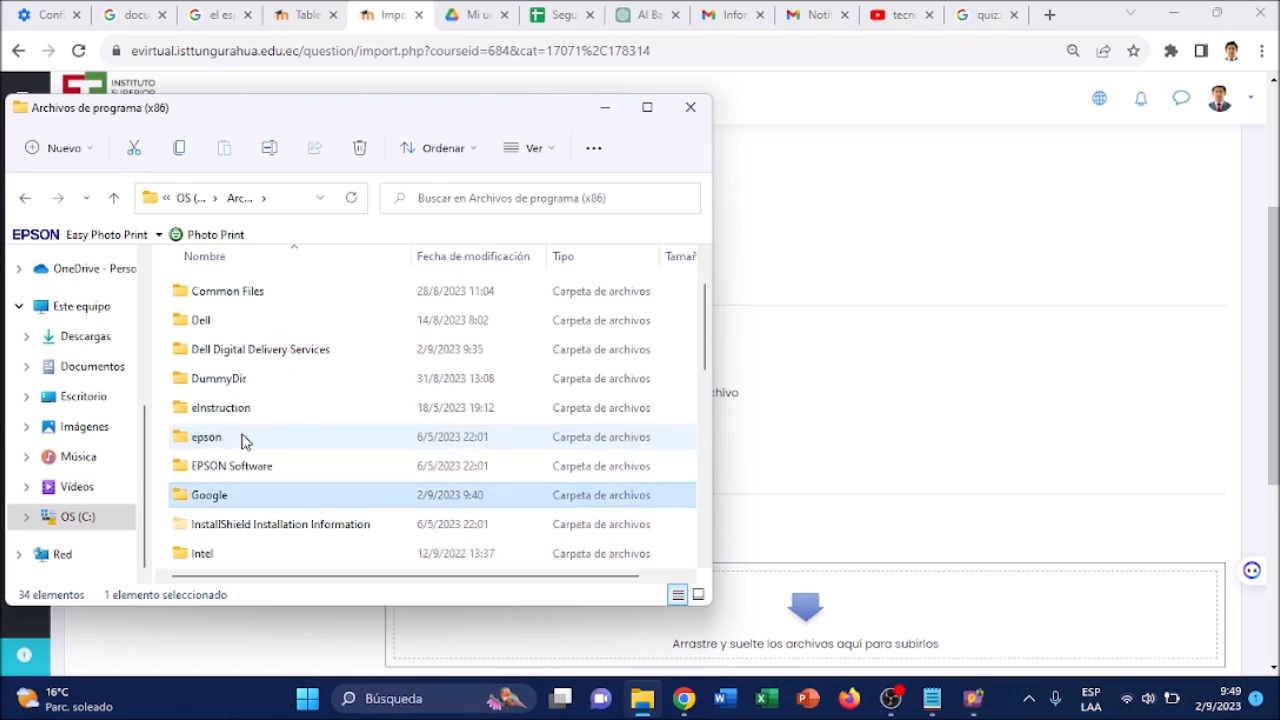
Return to drive C and open the eInstruction > ExamView > Tests folder inside Archivos de programa (x86)
left_click(200, 200)
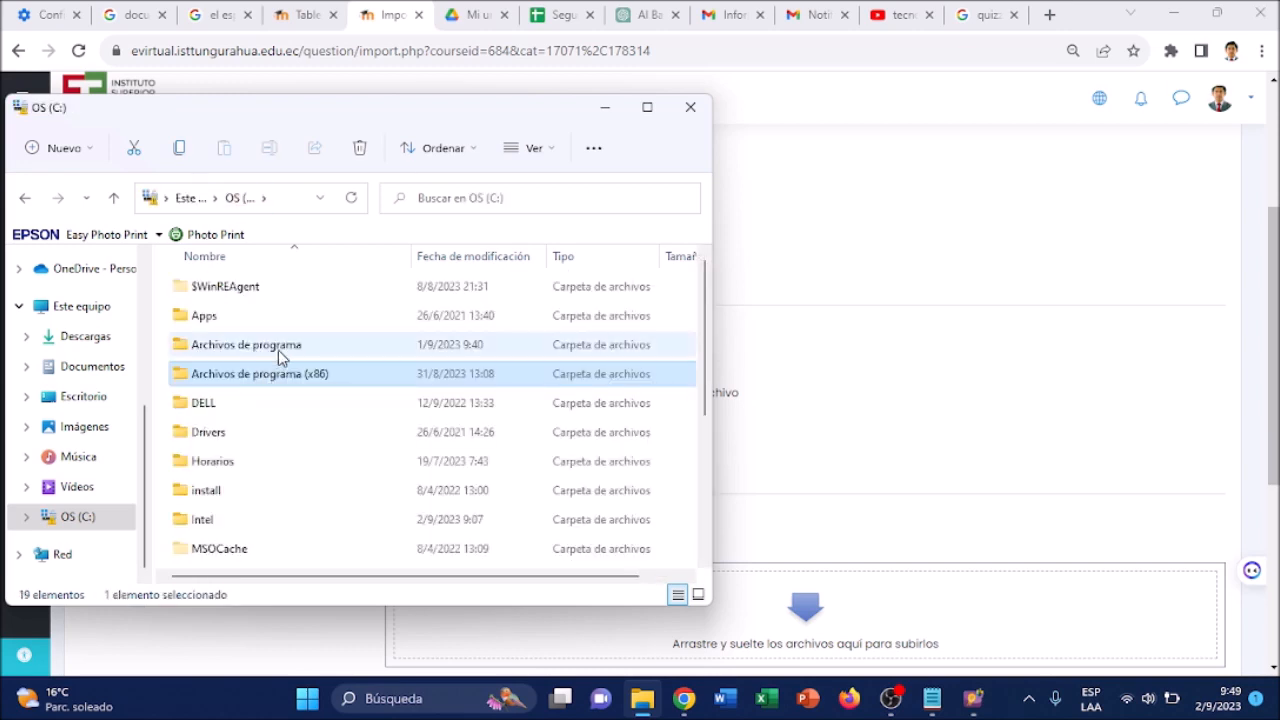
left_click(281, 350)
double_click(281, 350)
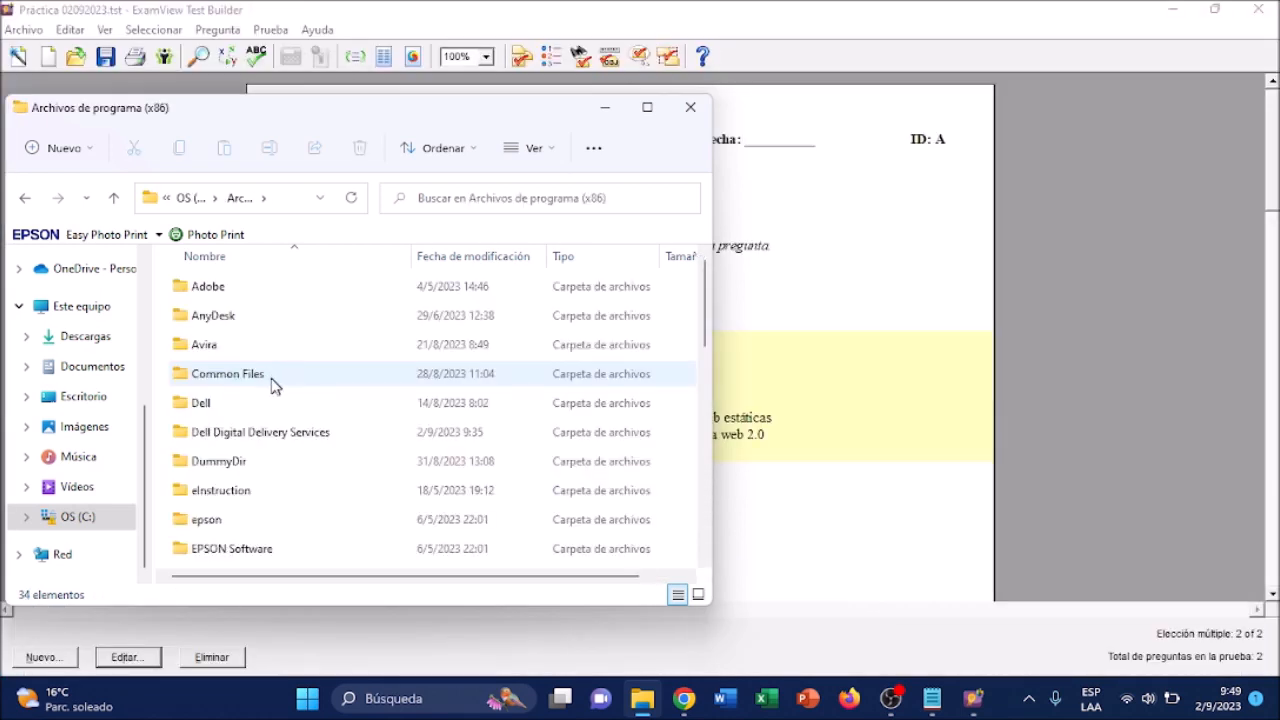
double_click(220, 495)
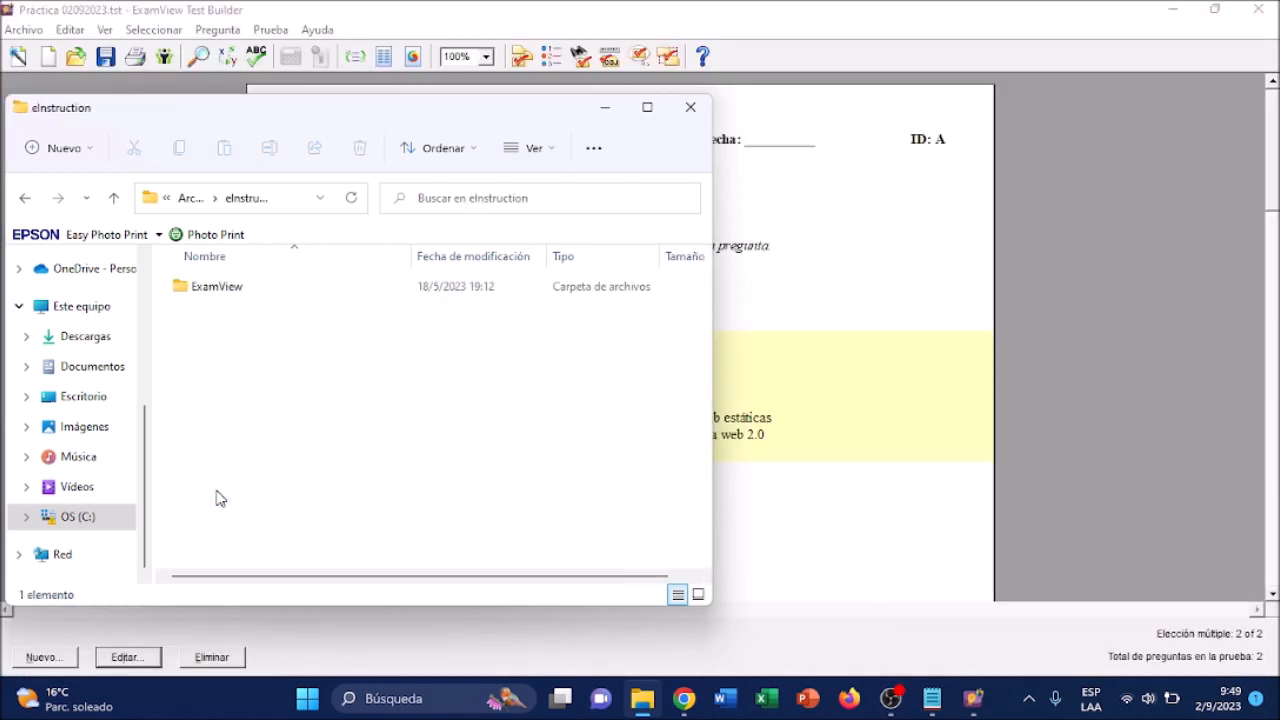
left_click(227, 289)
double_click(227, 289)
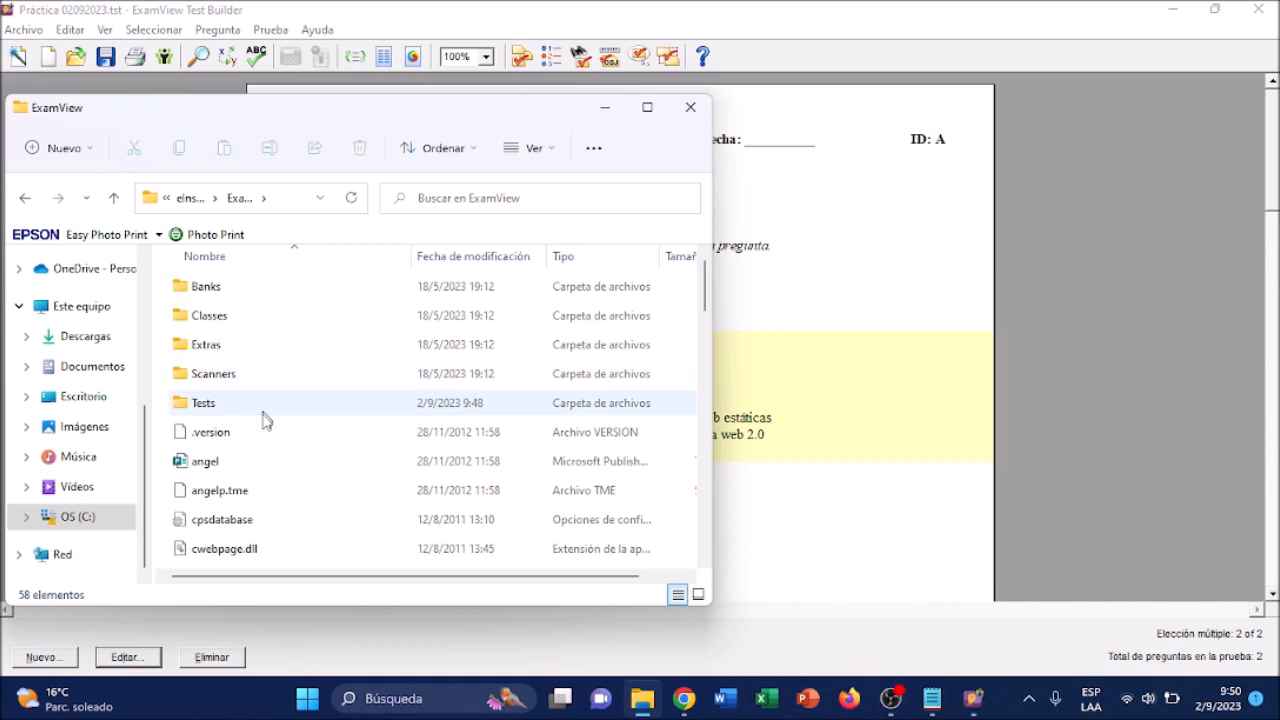
double_click(231, 414)
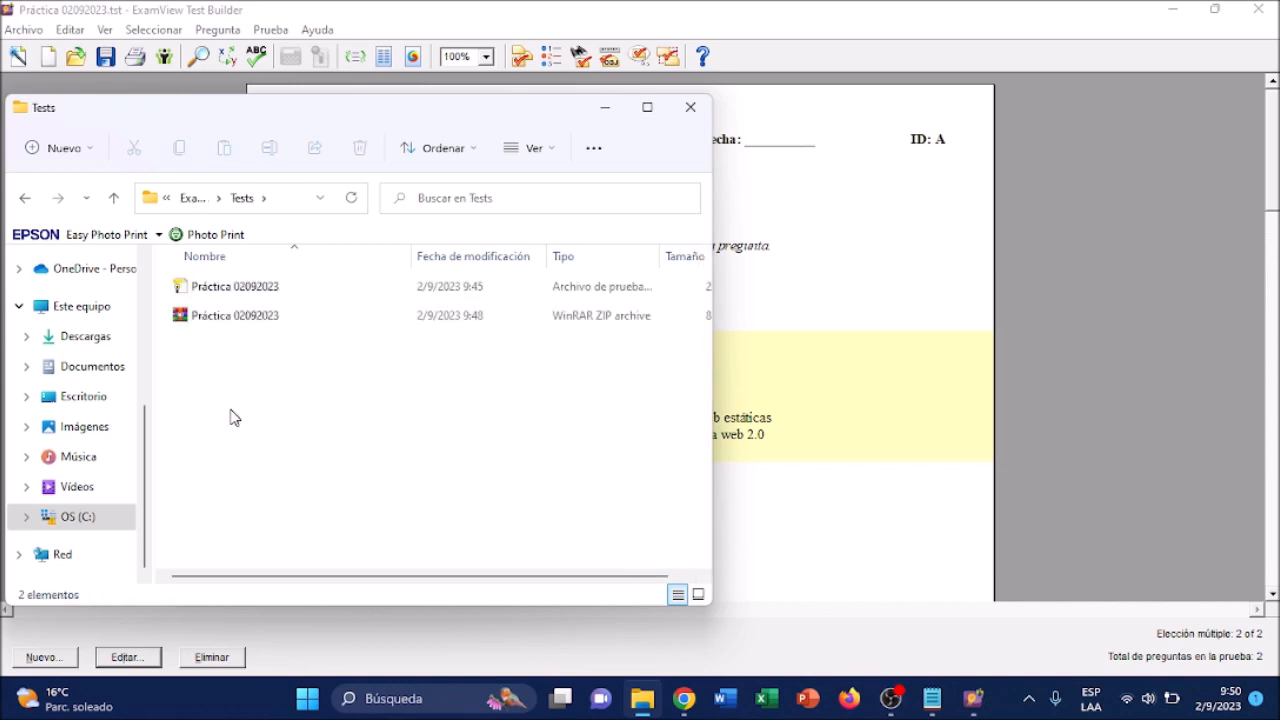
Add the Práctica 02092023 ZIP from the Tests folder to the Moodle import form in Chrome and import its questions
left_click(278, 318)
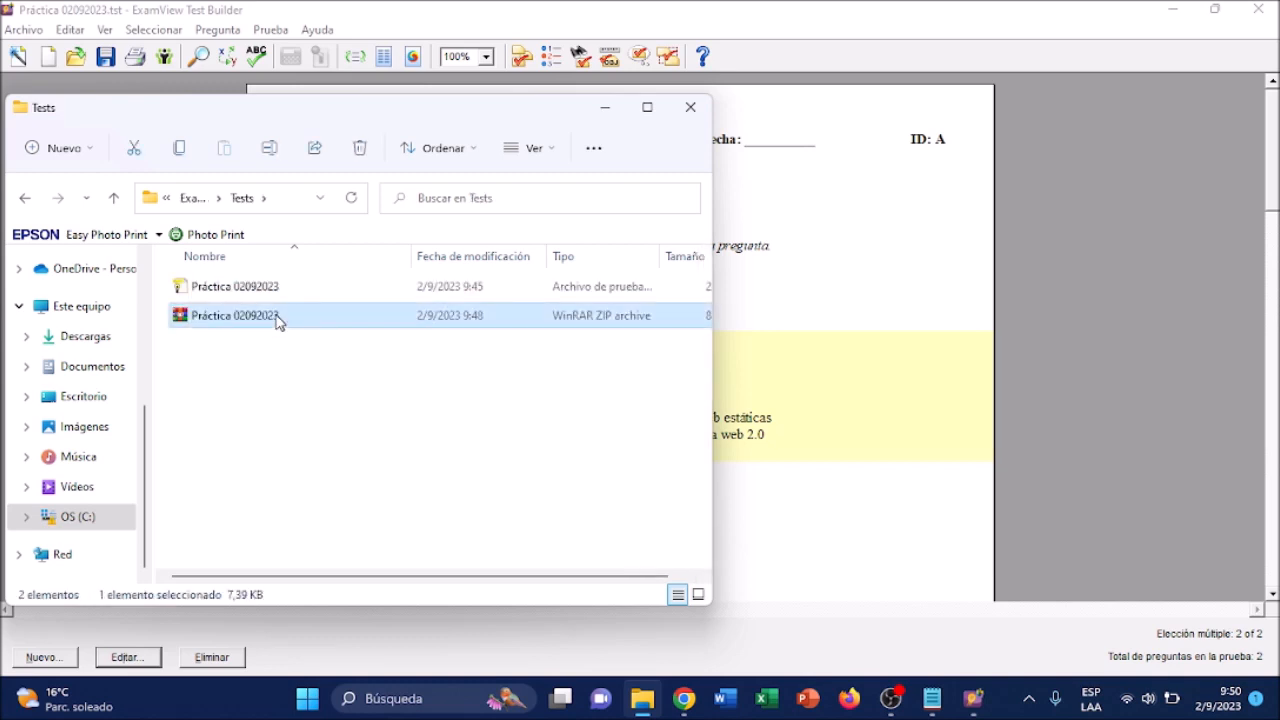
left_click(684, 698)
left_click(668, 652)
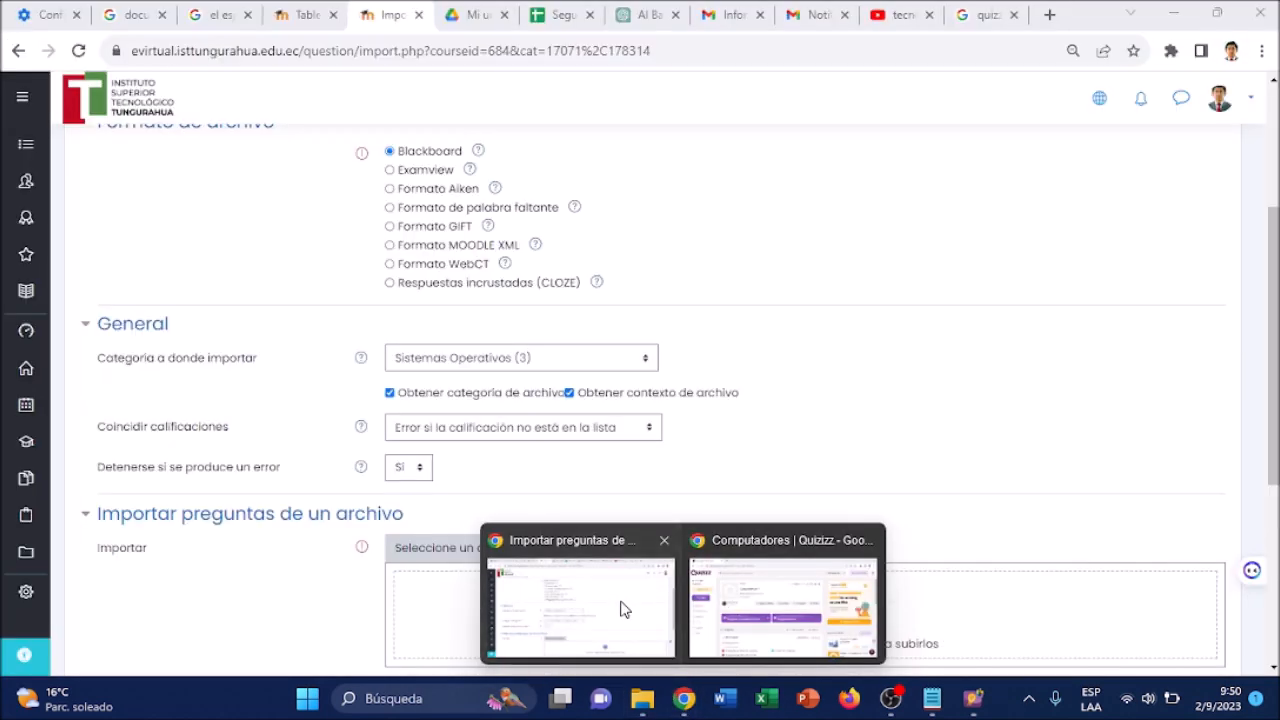
left_click_drag(1274, 424, 1274, 453)
key("alt+Tab")
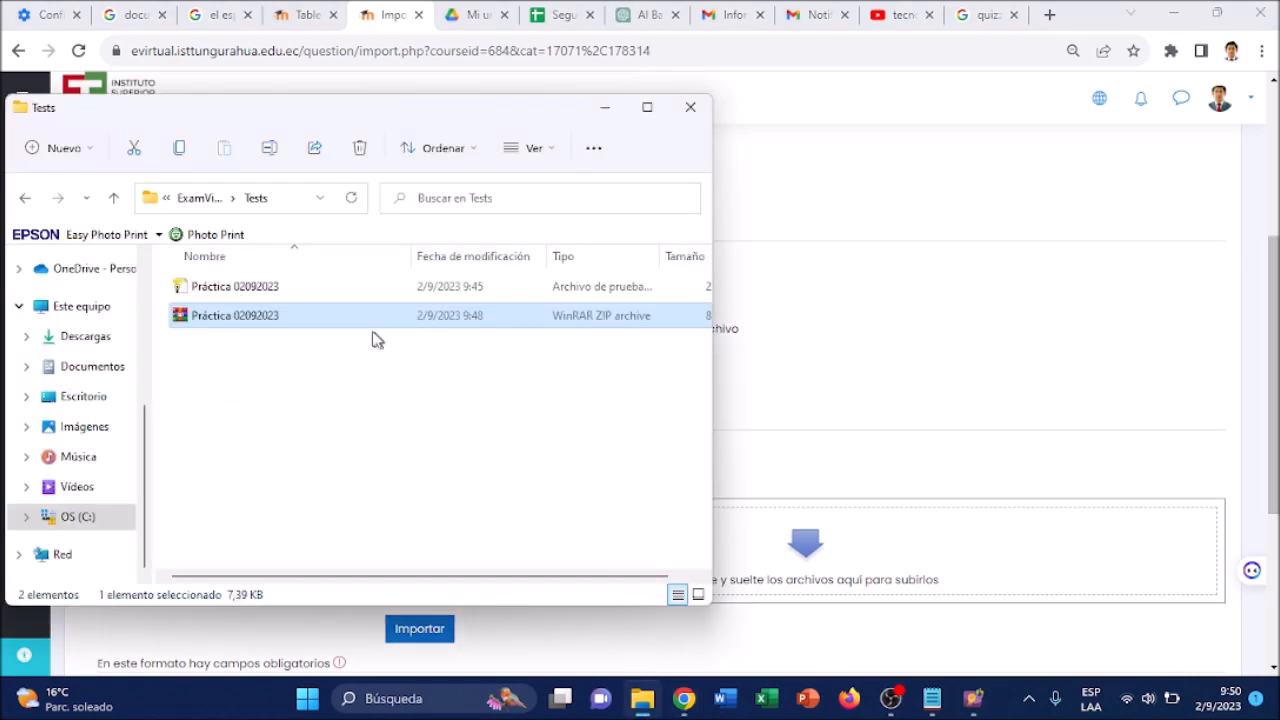
left_click_drag(720, 453, 851, 509)
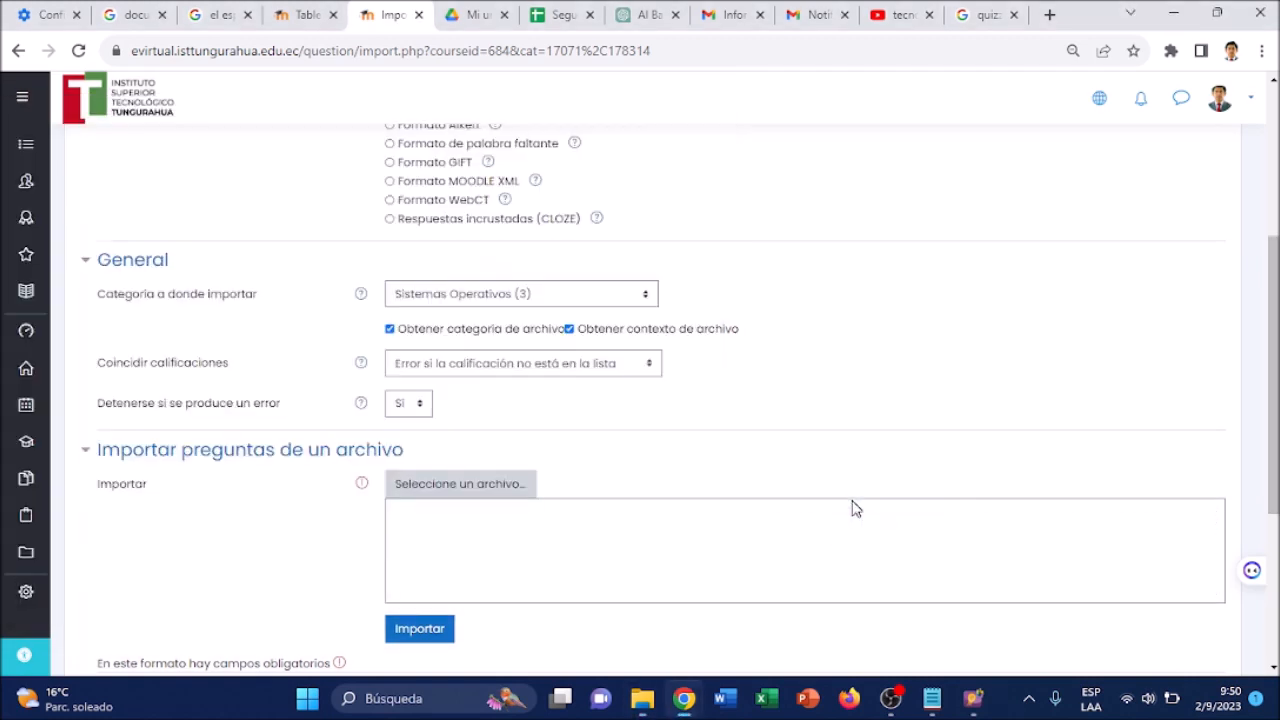
left_click(427, 630)
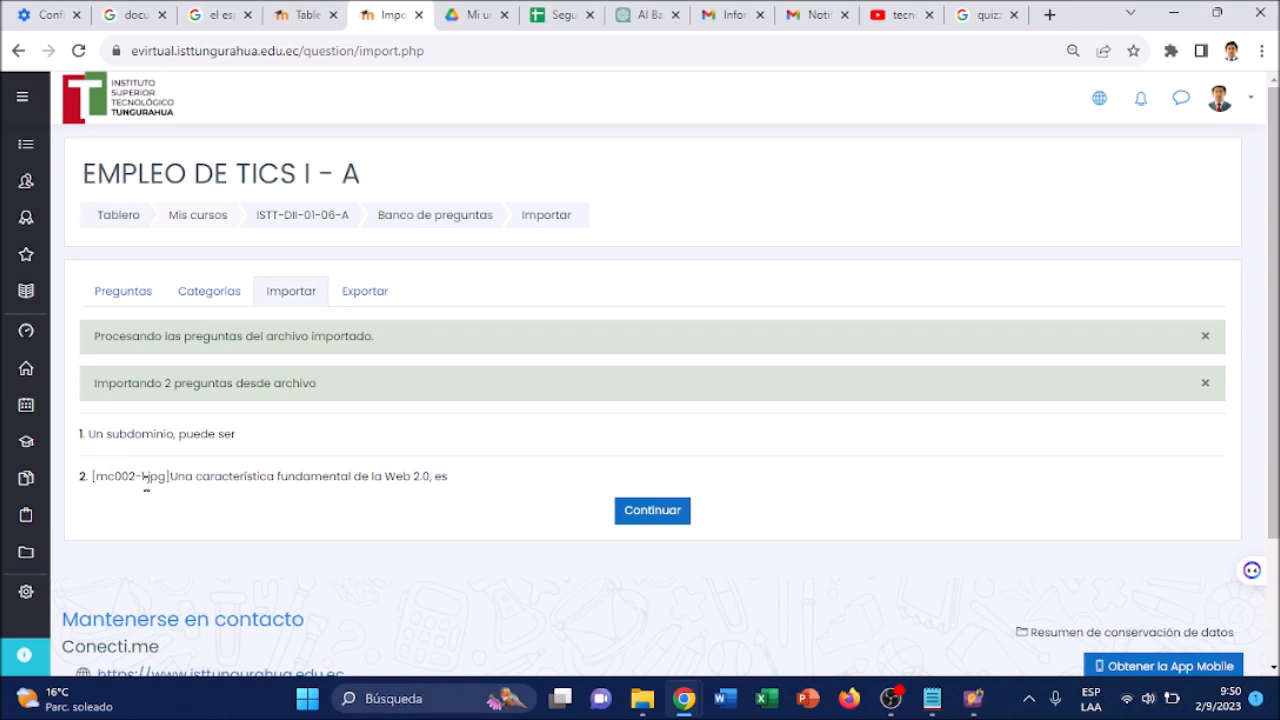
left_click(646, 521)
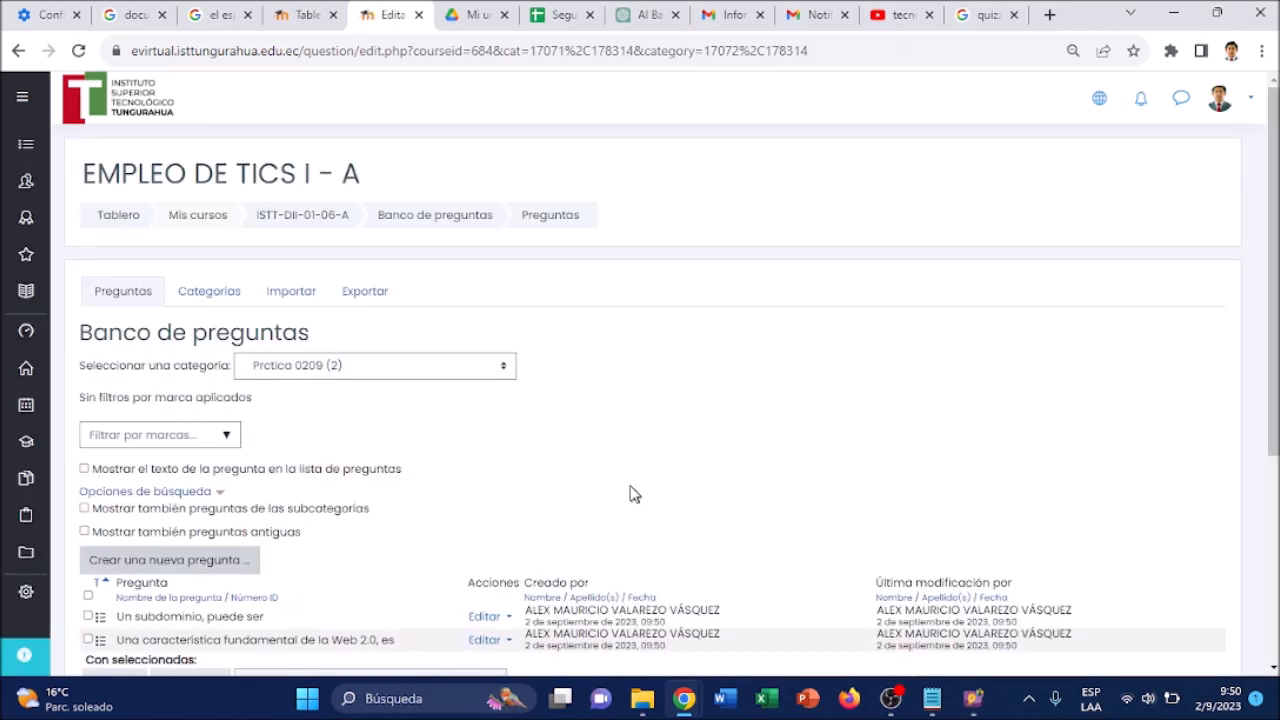
Move all questions in the Prctica 0209 category to Sistemas Operativos and check that category's question list
scroll(724, 447, "down", 3)
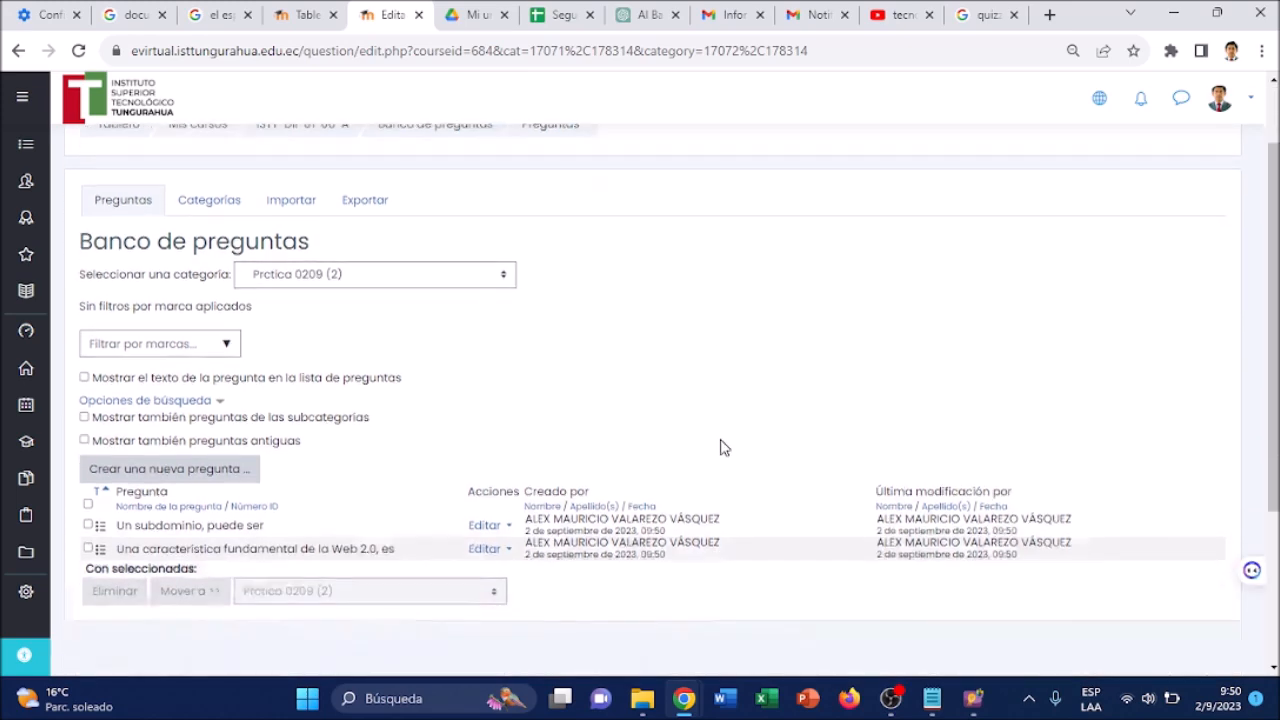
scroll(724, 447, "up", 3)
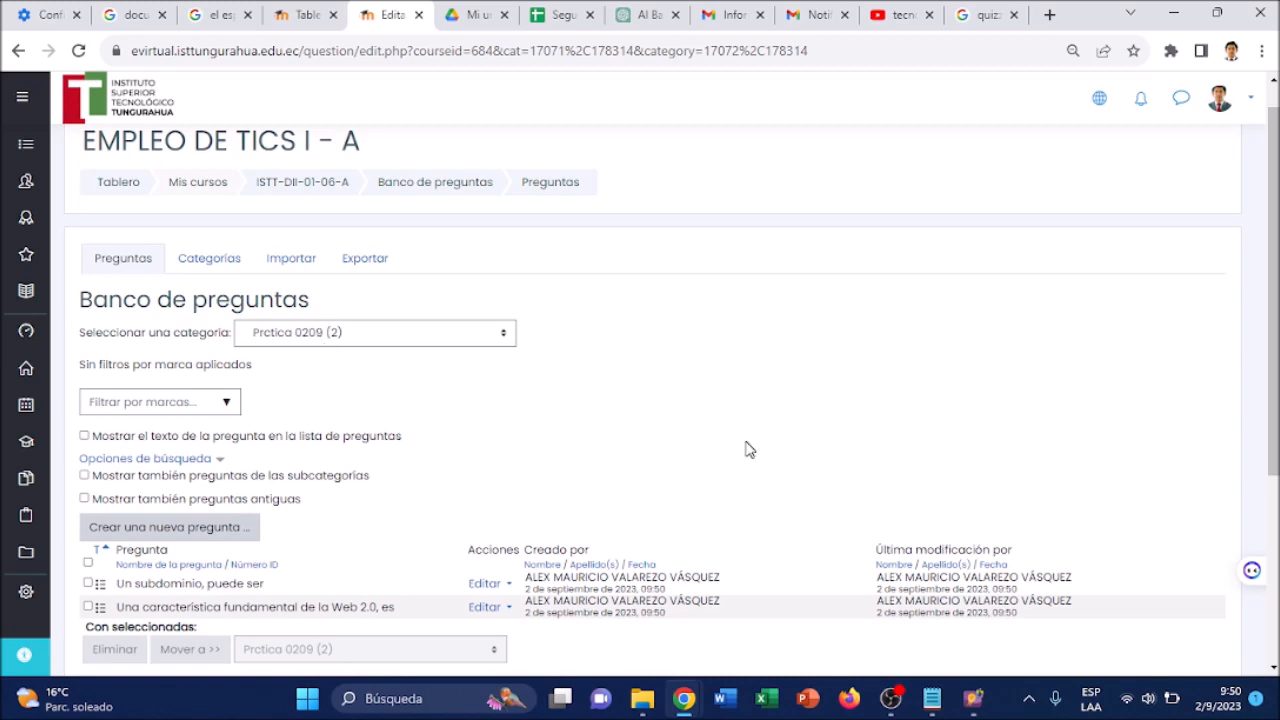
left_click(88, 564)
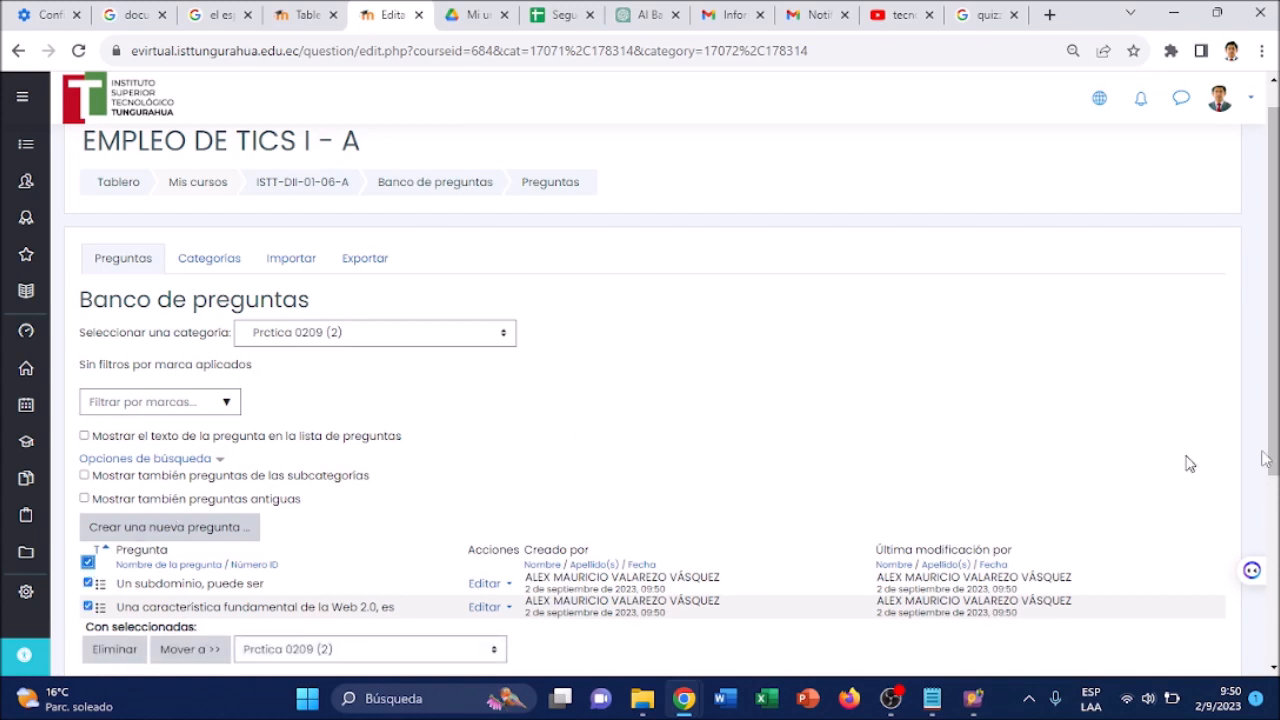
scroll(1272, 300, "down", 2)
scroll(690, 508, "down", 1)
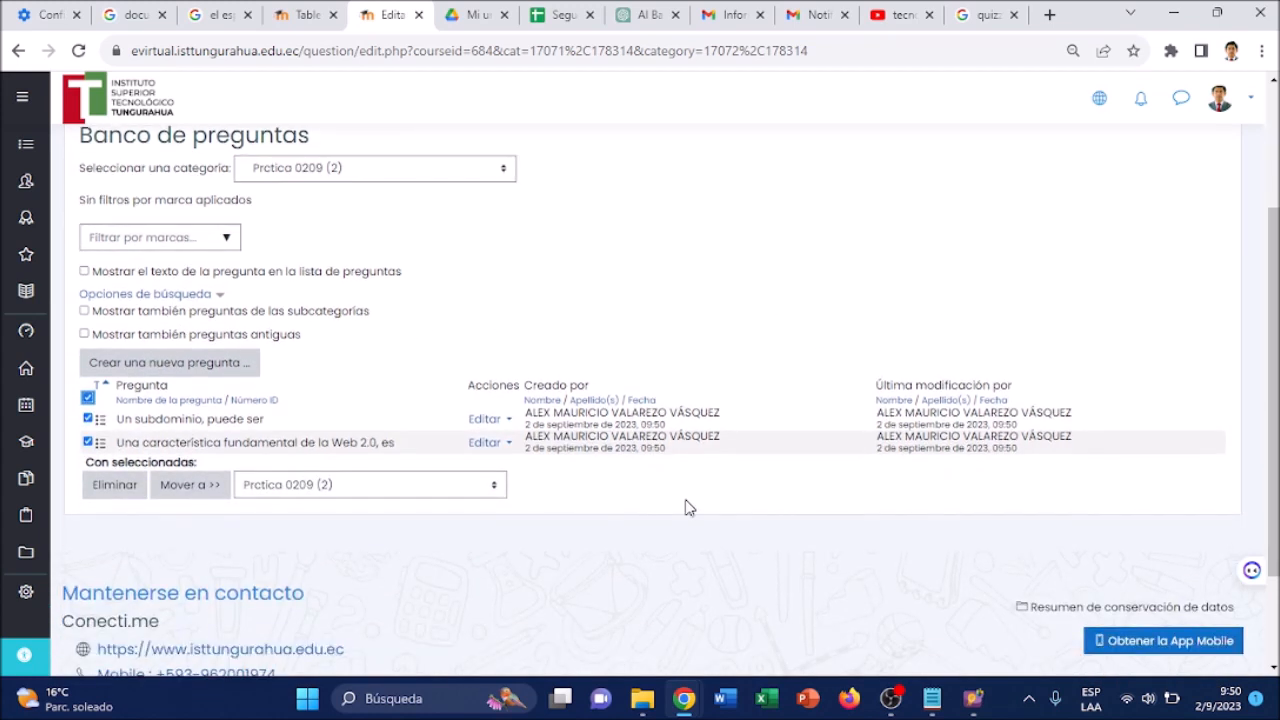
left_click(495, 486)
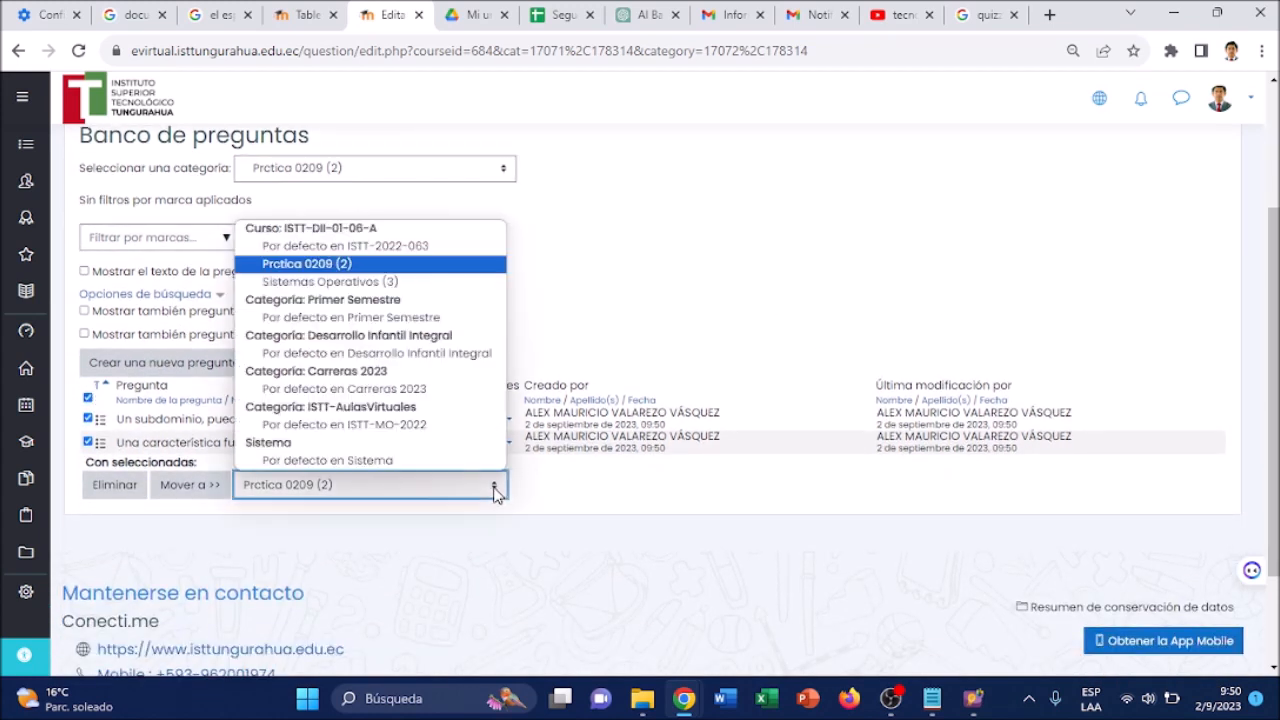
left_click(381, 283)
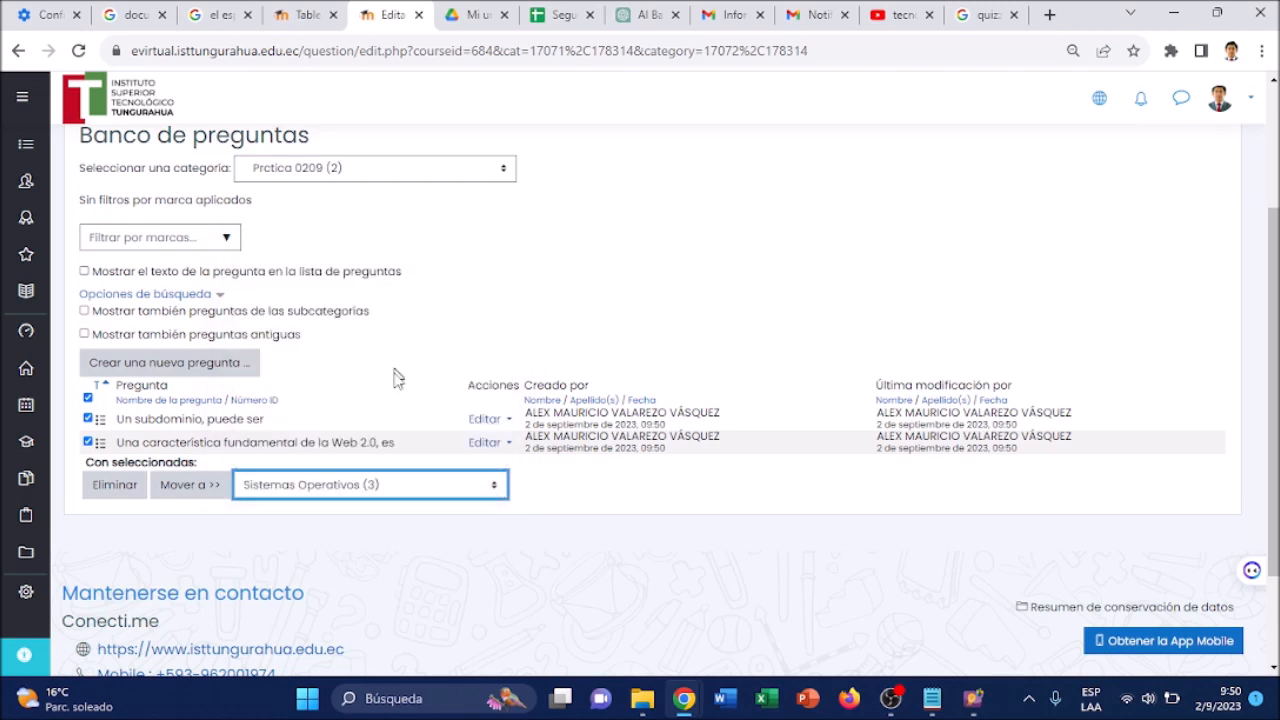
left_click(194, 486)
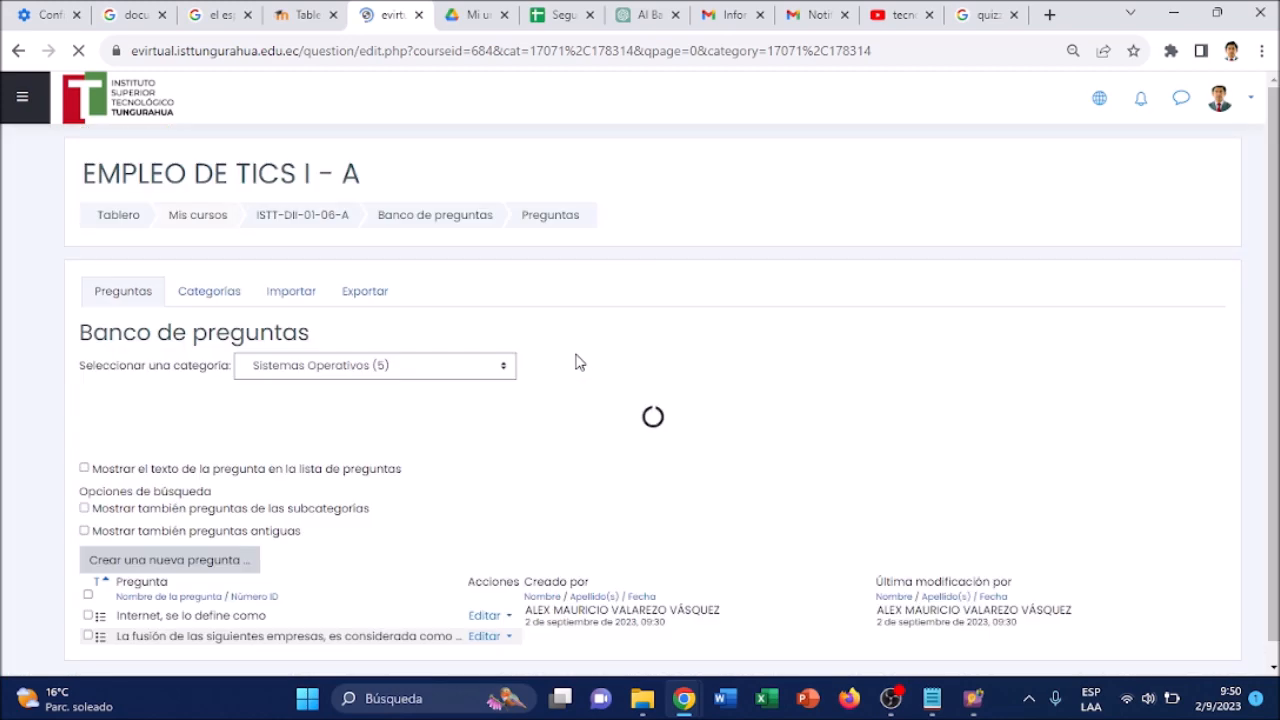
left_click(740, 413)
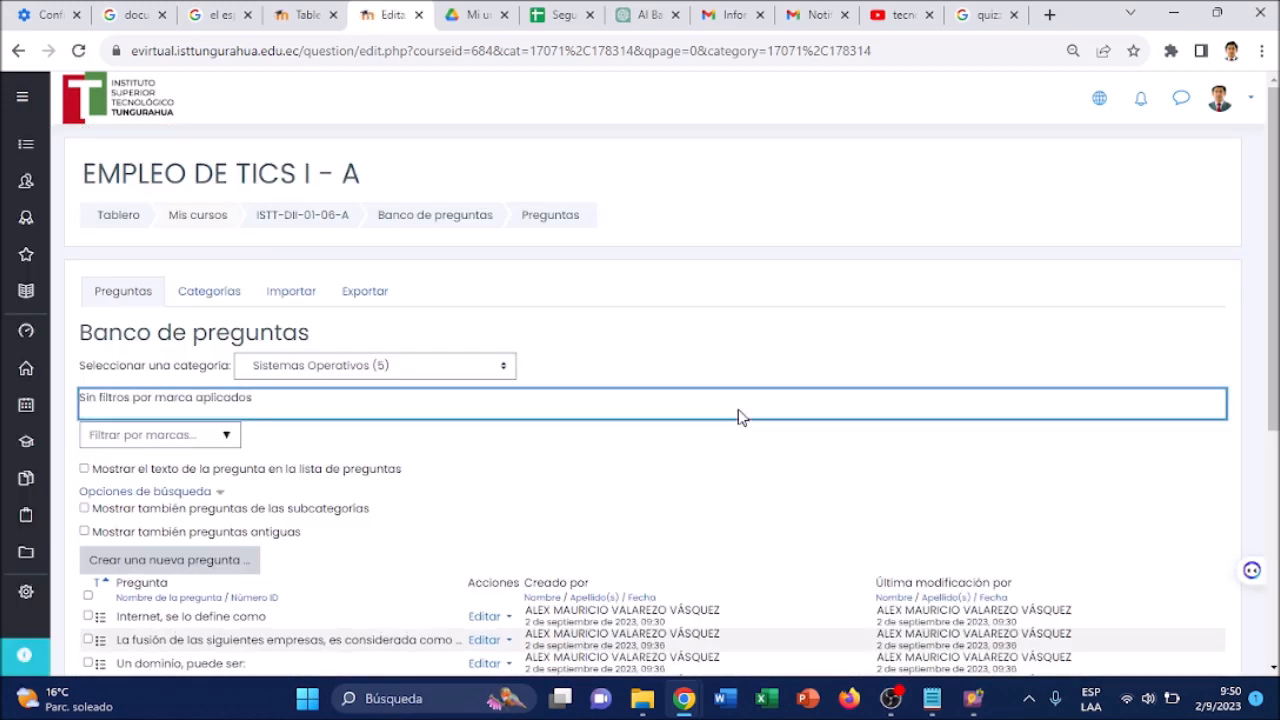
left_click_drag(1277, 306, 1277, 465)
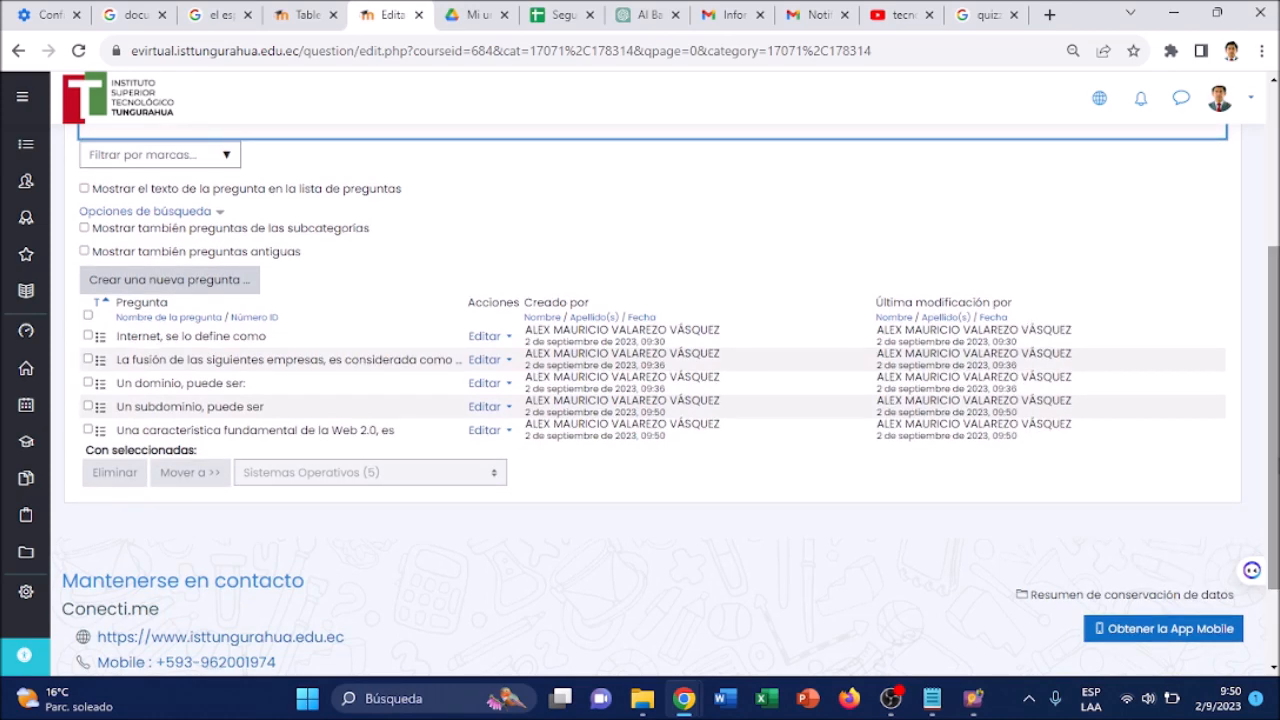
scroll(740, 276, "up", 3)
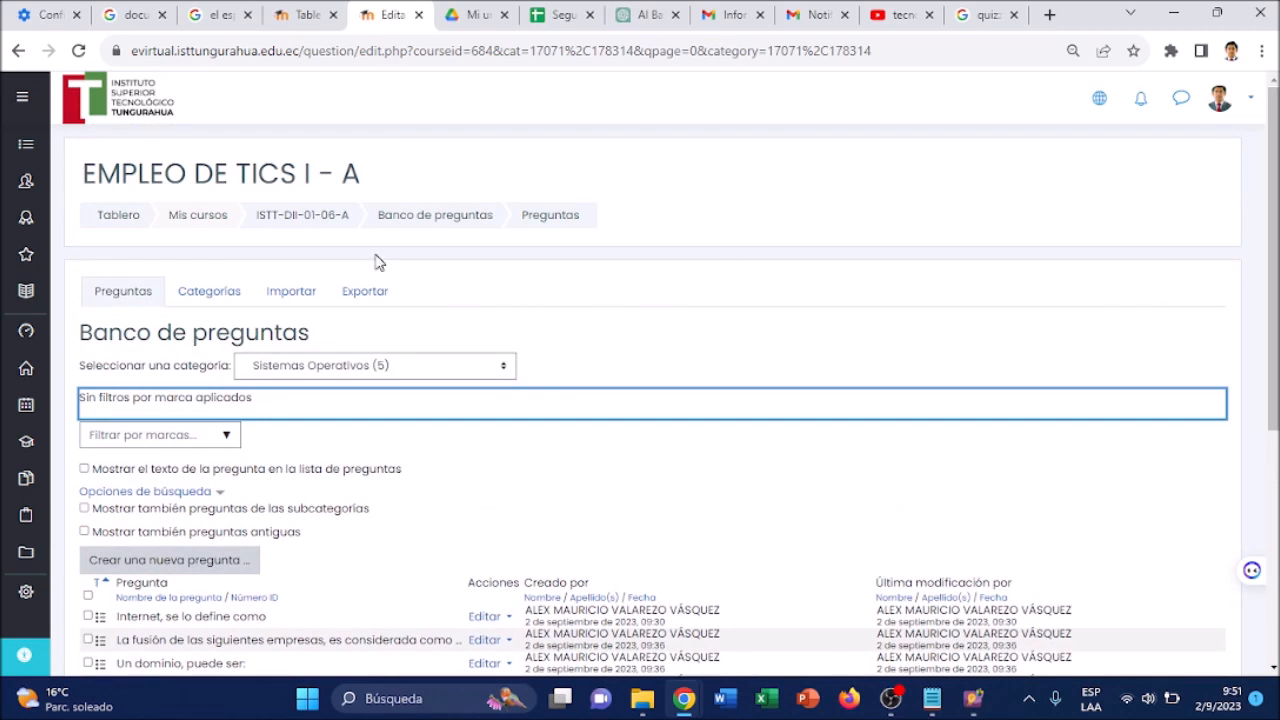
Return to the ISTT-DII-01-06-A course, turn editing on and add an Examen activity to the Primer Parcial section
left_click(321, 226)
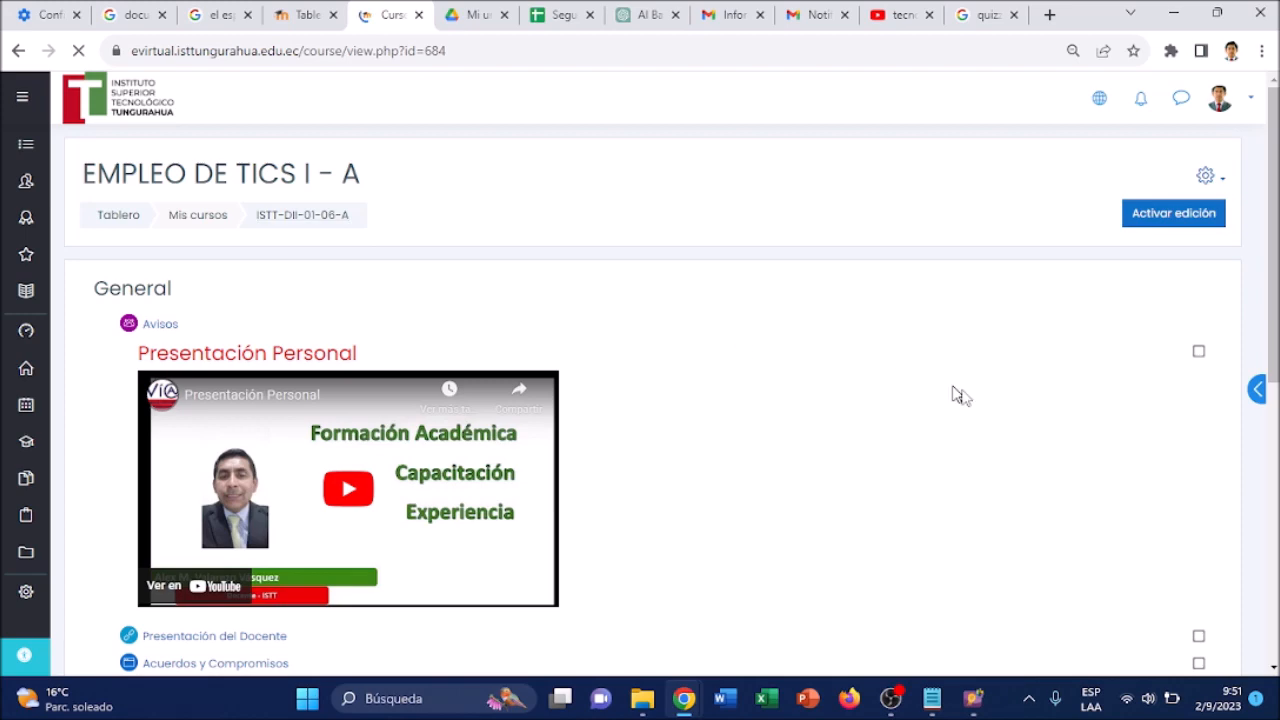
scroll(1087, 338, "down", 2)
left_click_drag(1273, 336, 1273, 232)
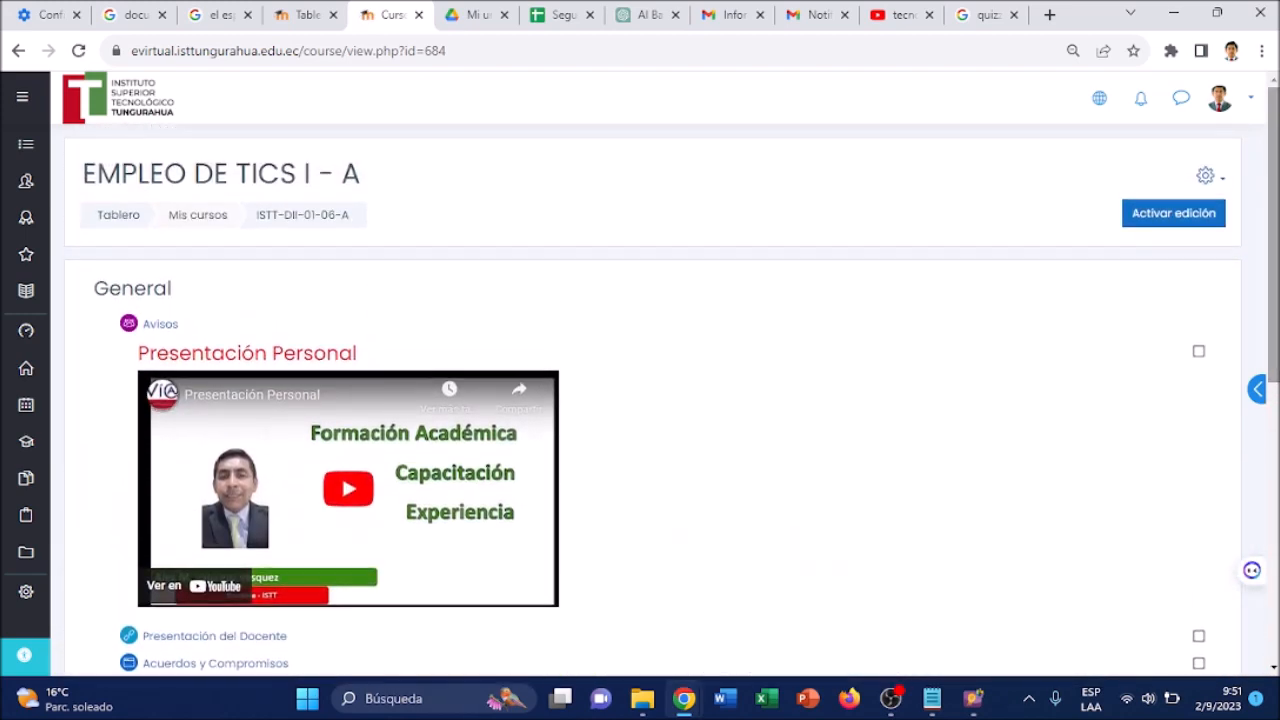
left_click(1158, 213)
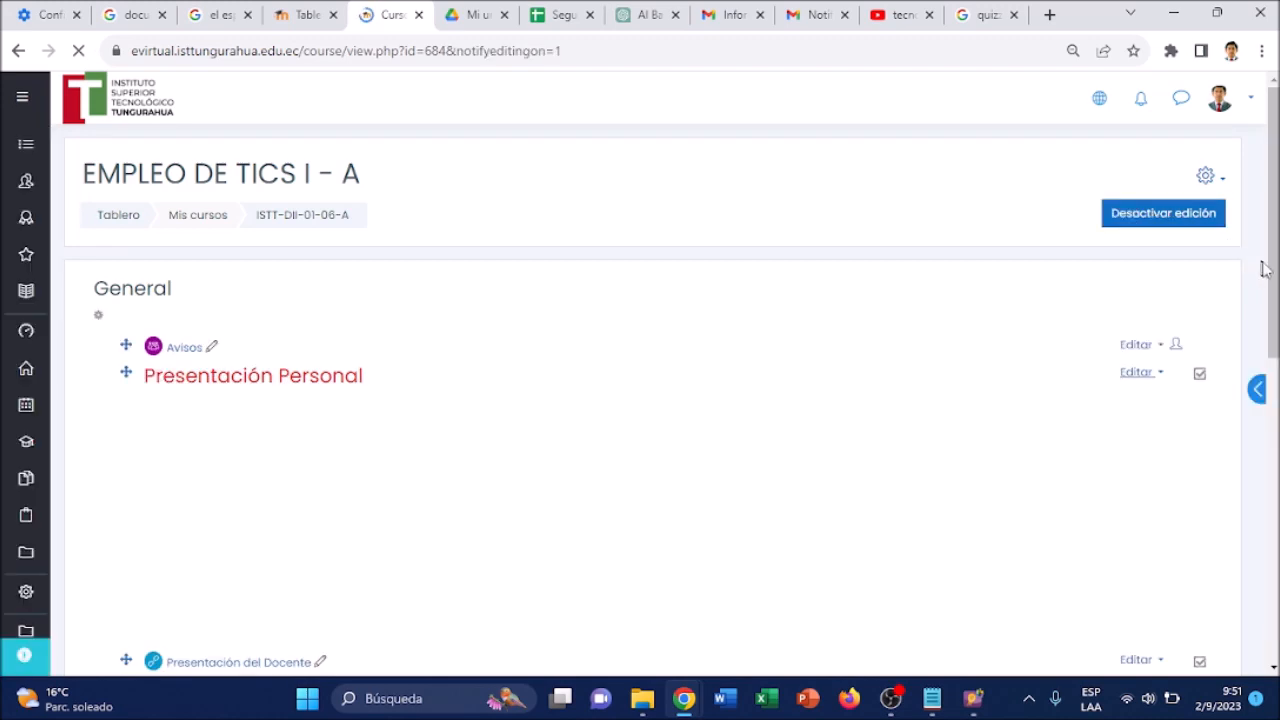
left_click_drag(1273, 205, 1273, 427)
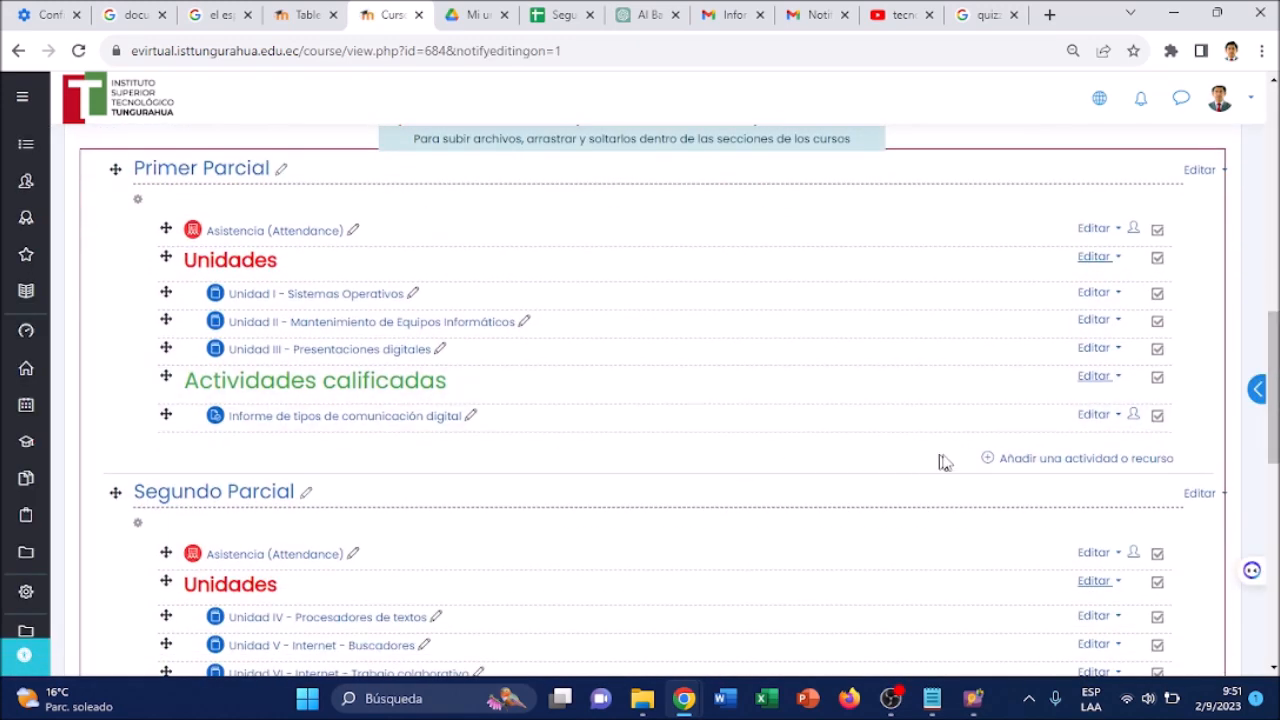
left_click(1055, 463)
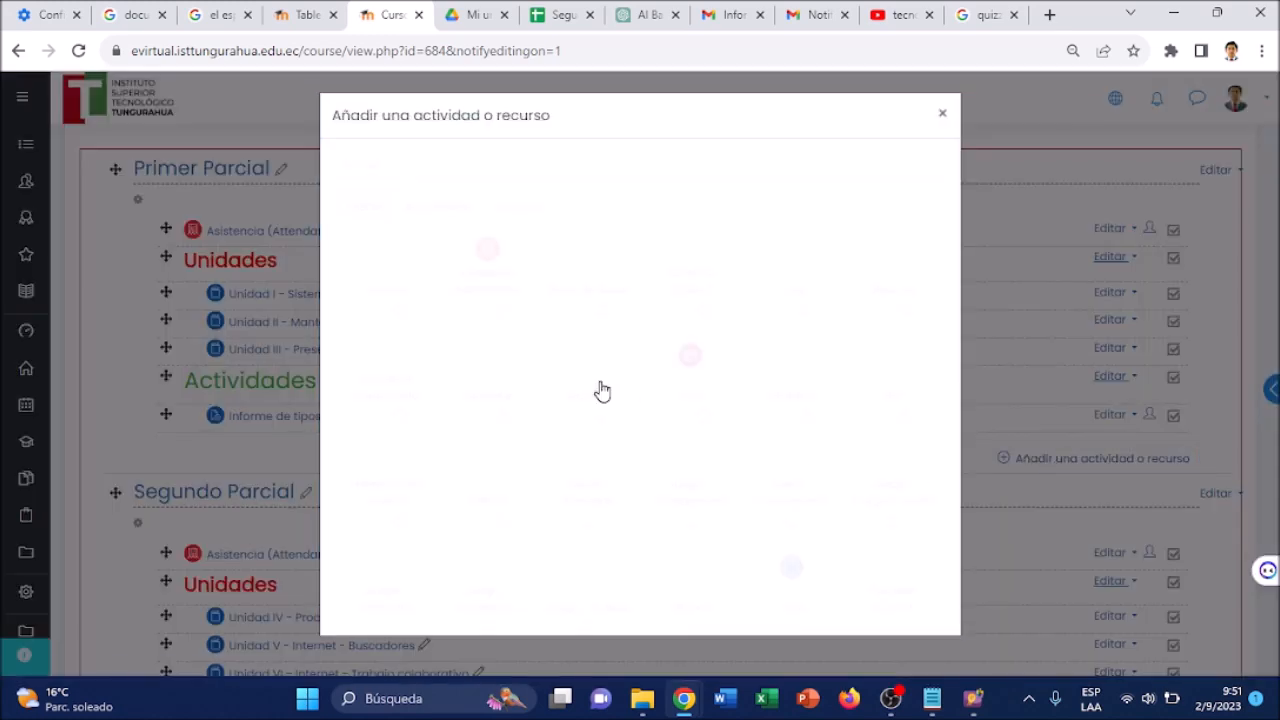
left_click(578, 378)
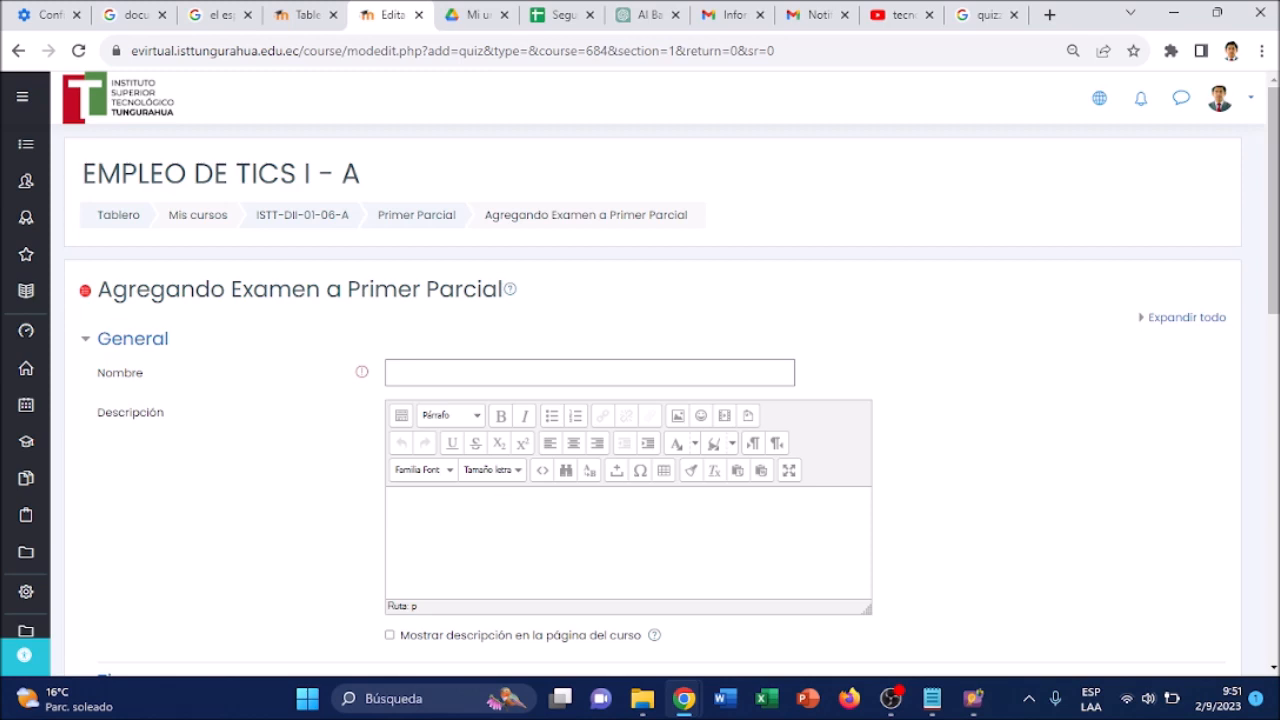
Name the exam "Prueba práctica" and enter the description "Es una prueba"
left_click(588, 373)
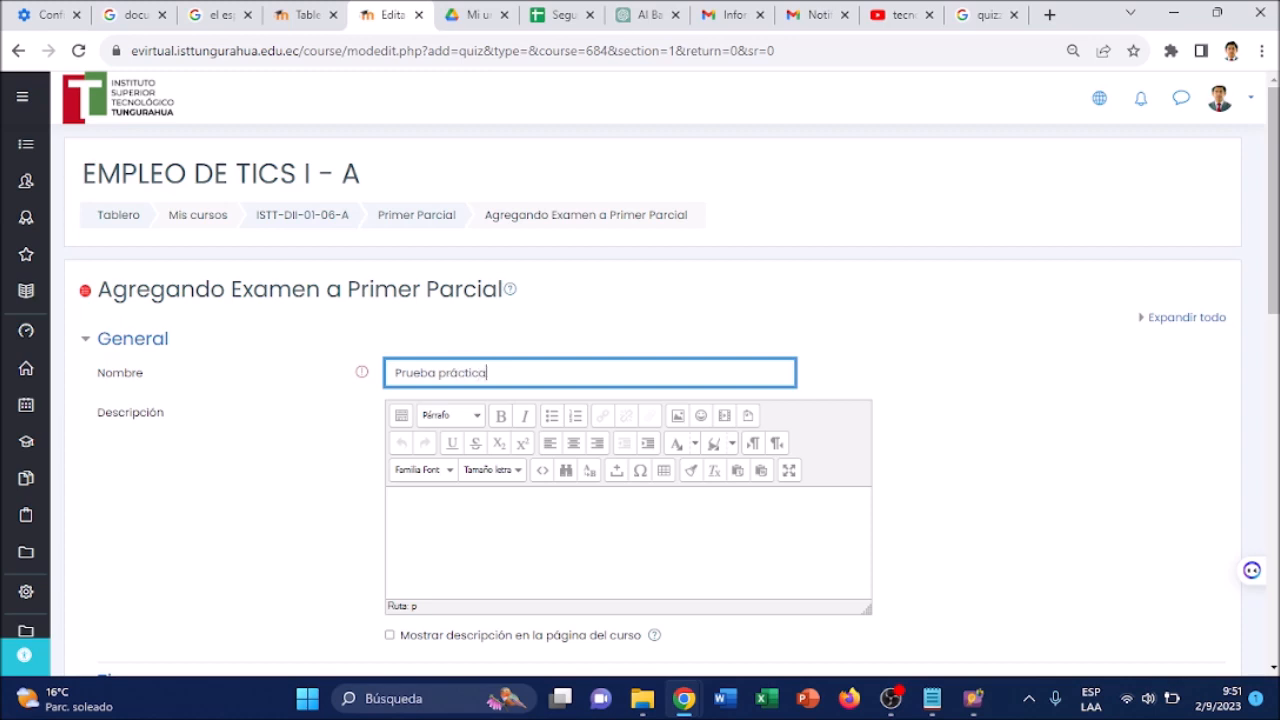
left_click(520, 497)
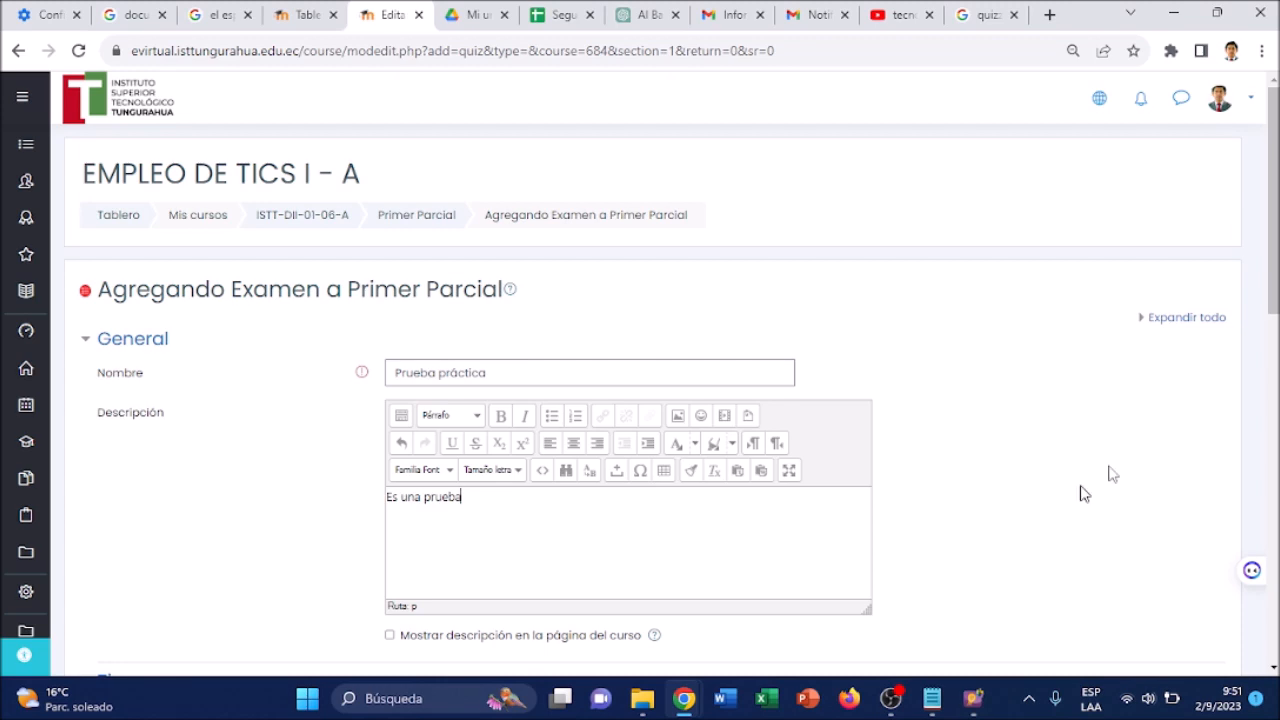
Enable the exam's opening and closing dates in the Tiempo settings and set the closing day to 9 septiembre 2023
scroll(1274, 233, "down", 5)
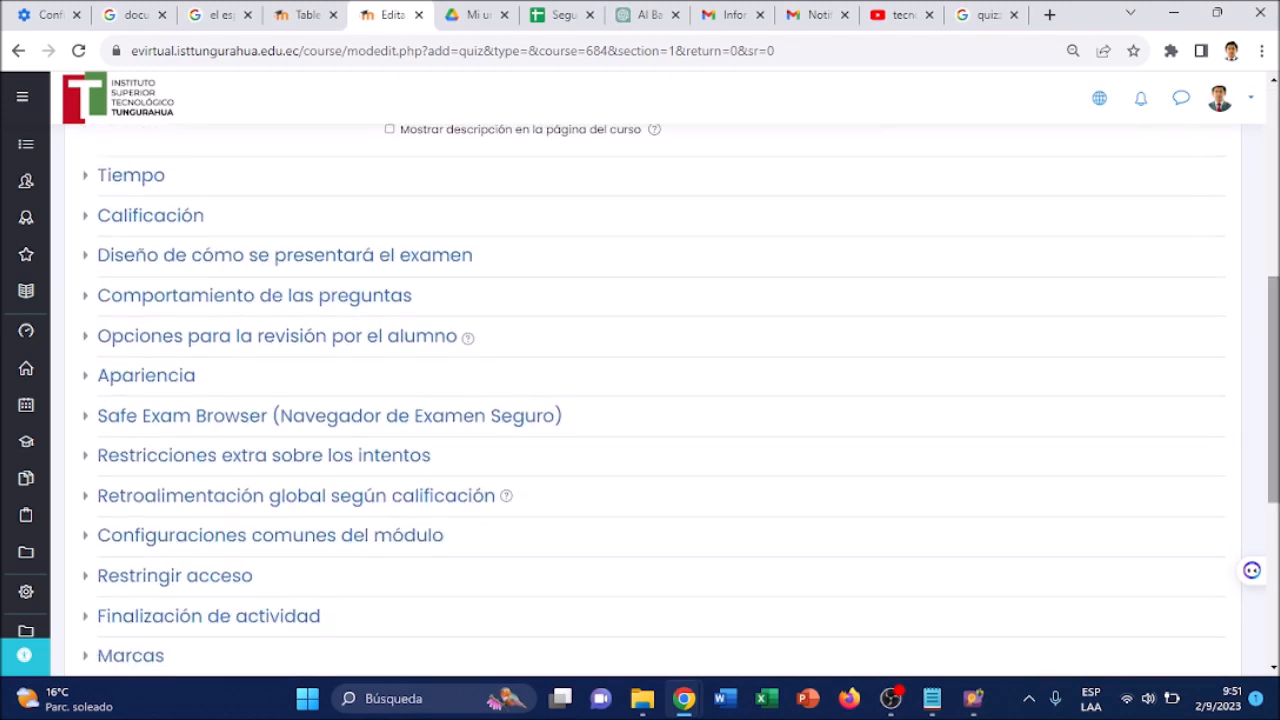
left_click(124, 180)
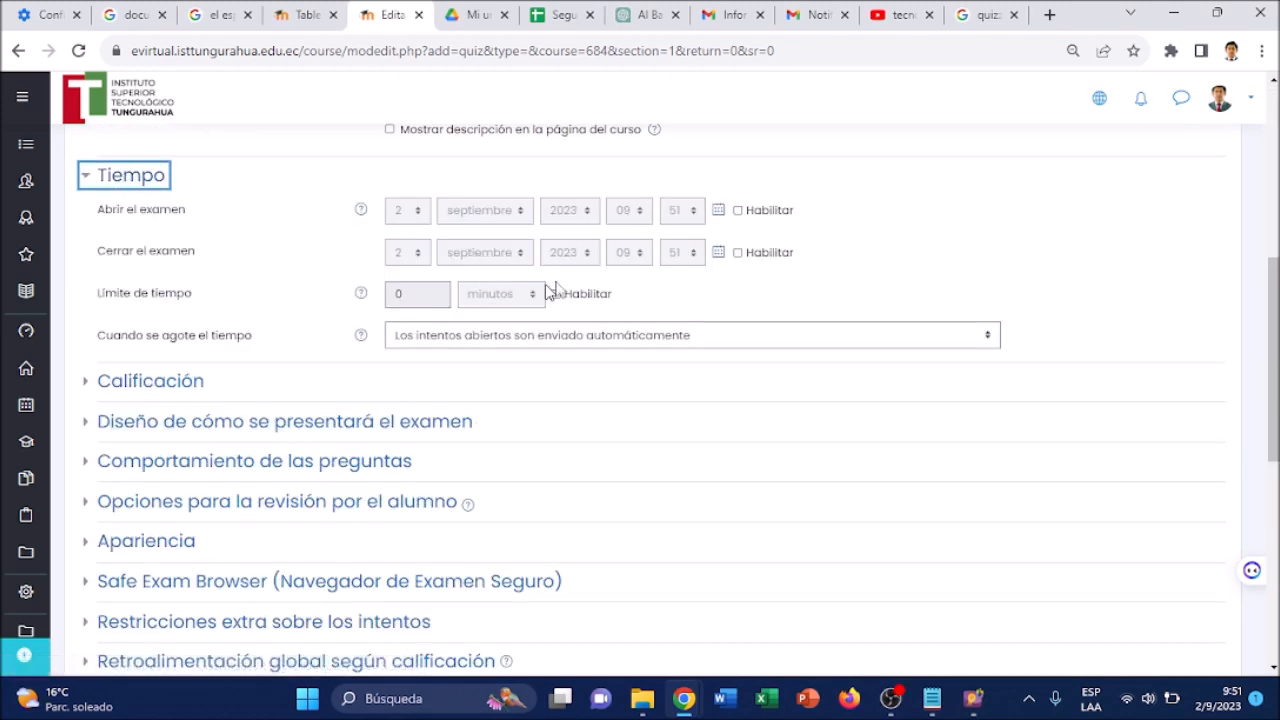
left_click(738, 211)
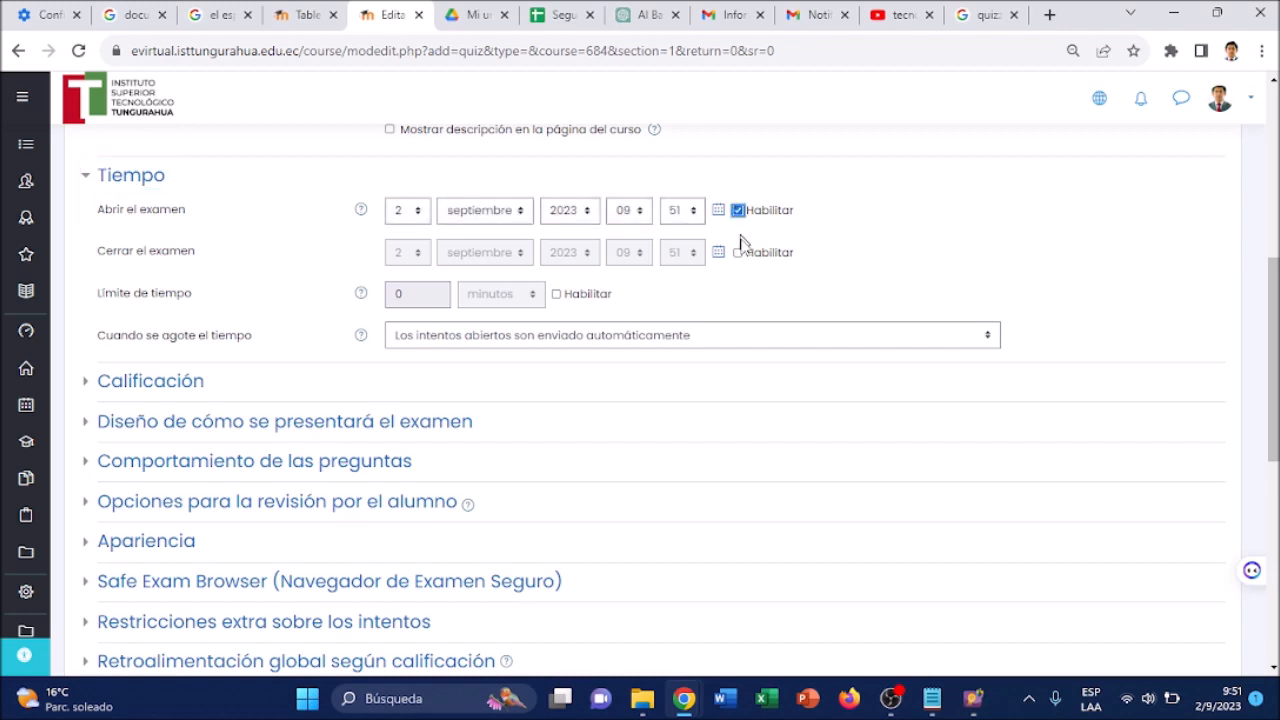
left_click(738, 253)
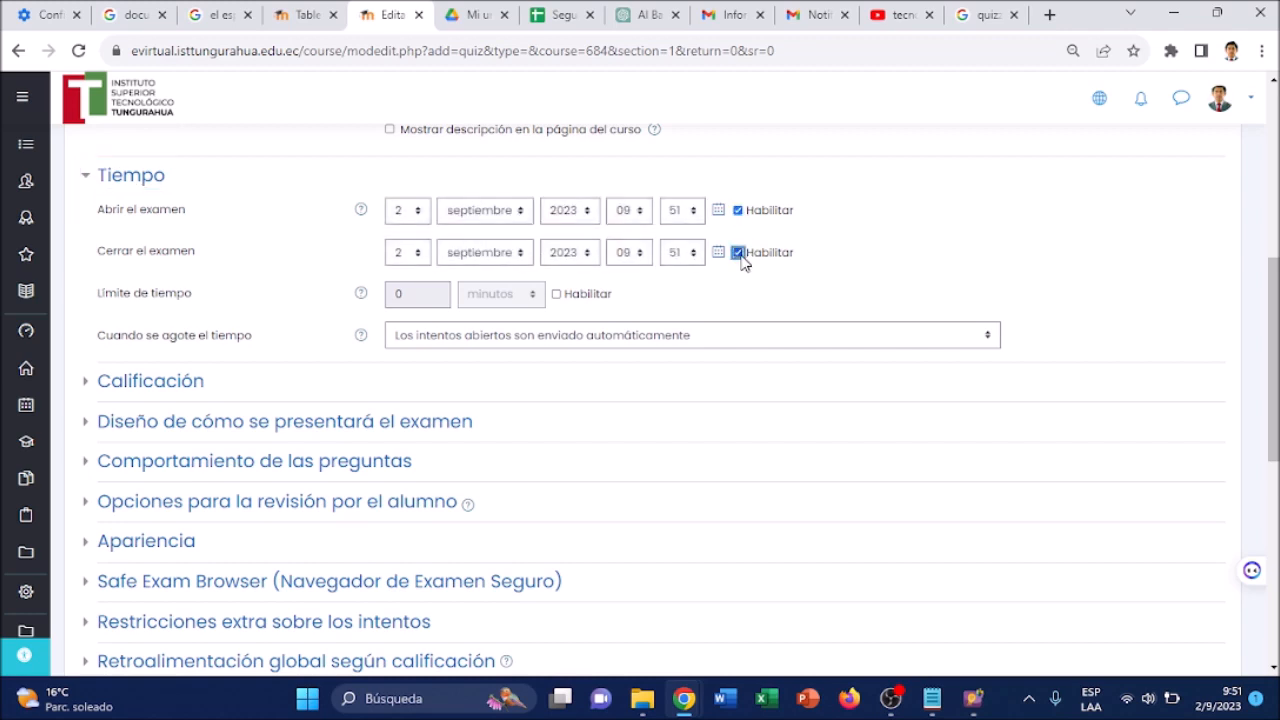
left_click(417, 252)
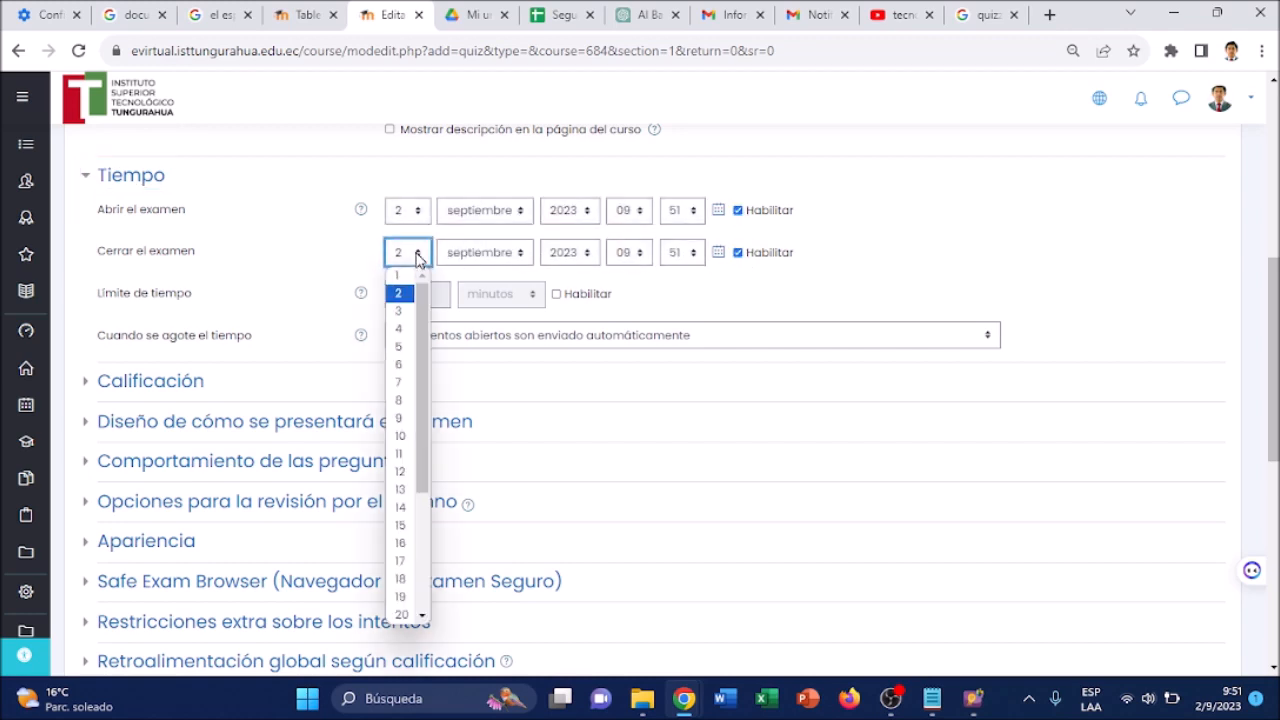
left_click(400, 418)
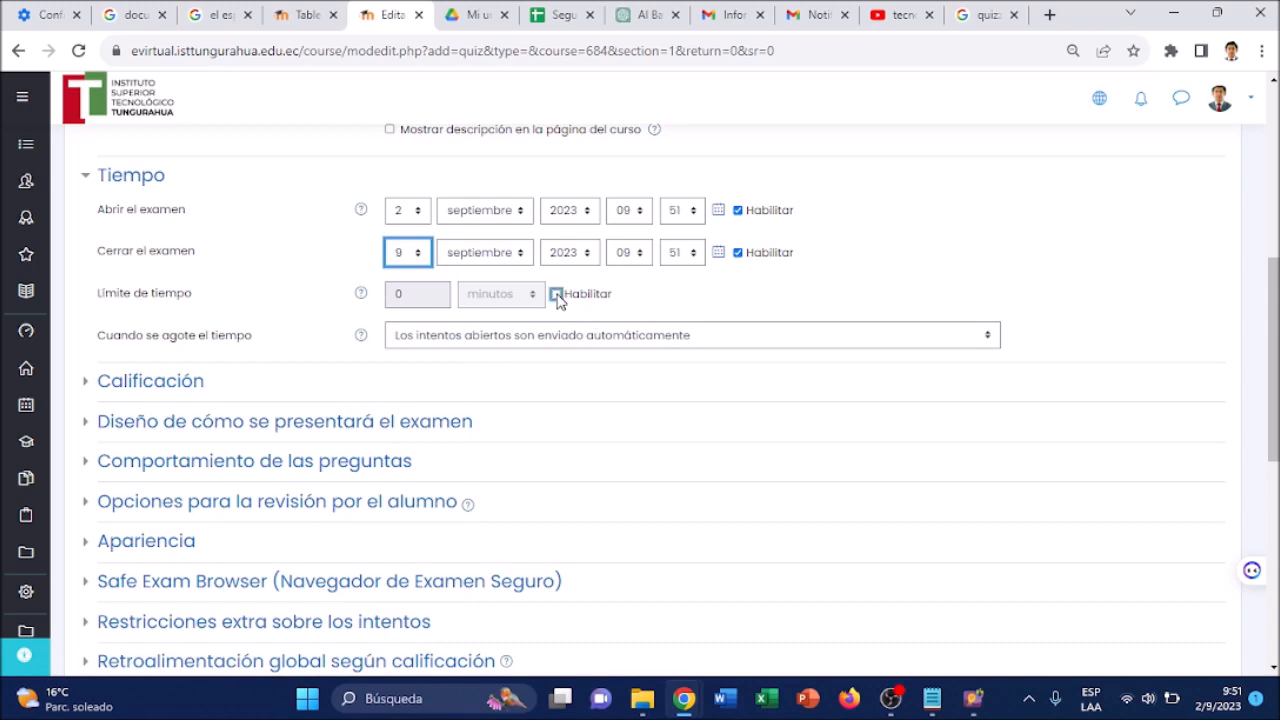
Enable the exam's time limit and set it to 10 minutos
left_click(556, 294)
left_click(405, 296)
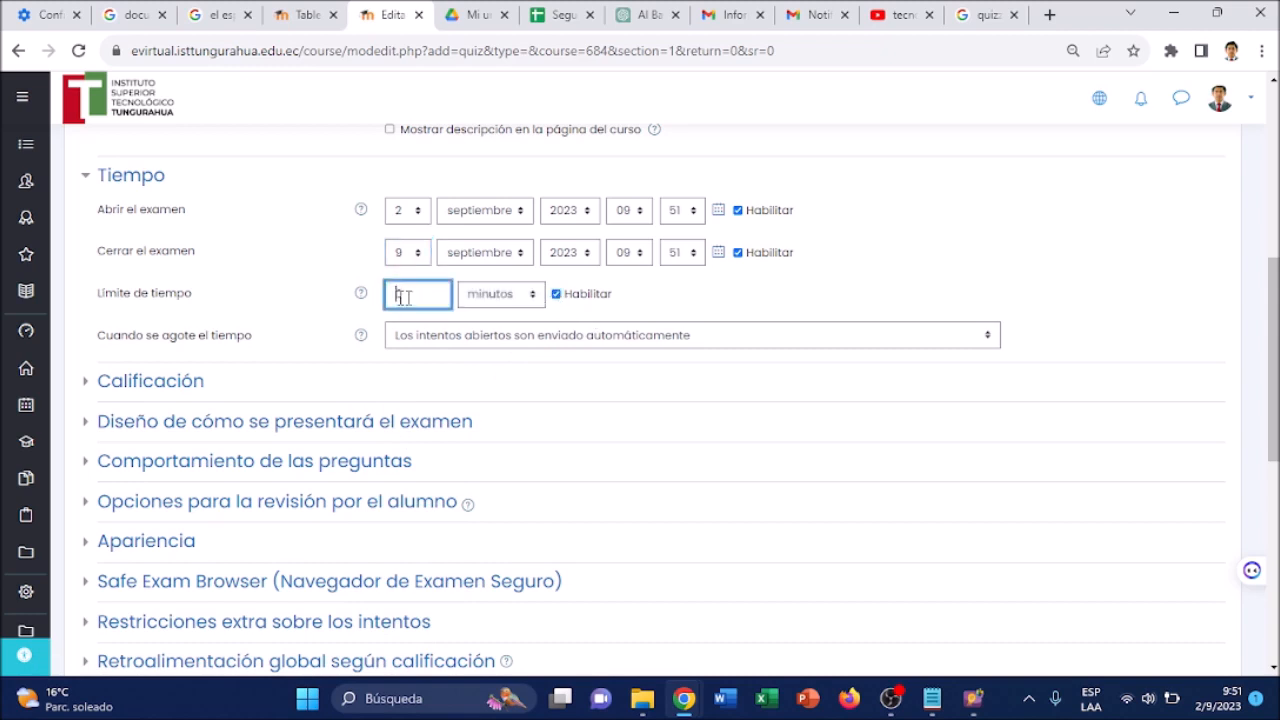
left_click(522, 300)
left_click(488, 368)
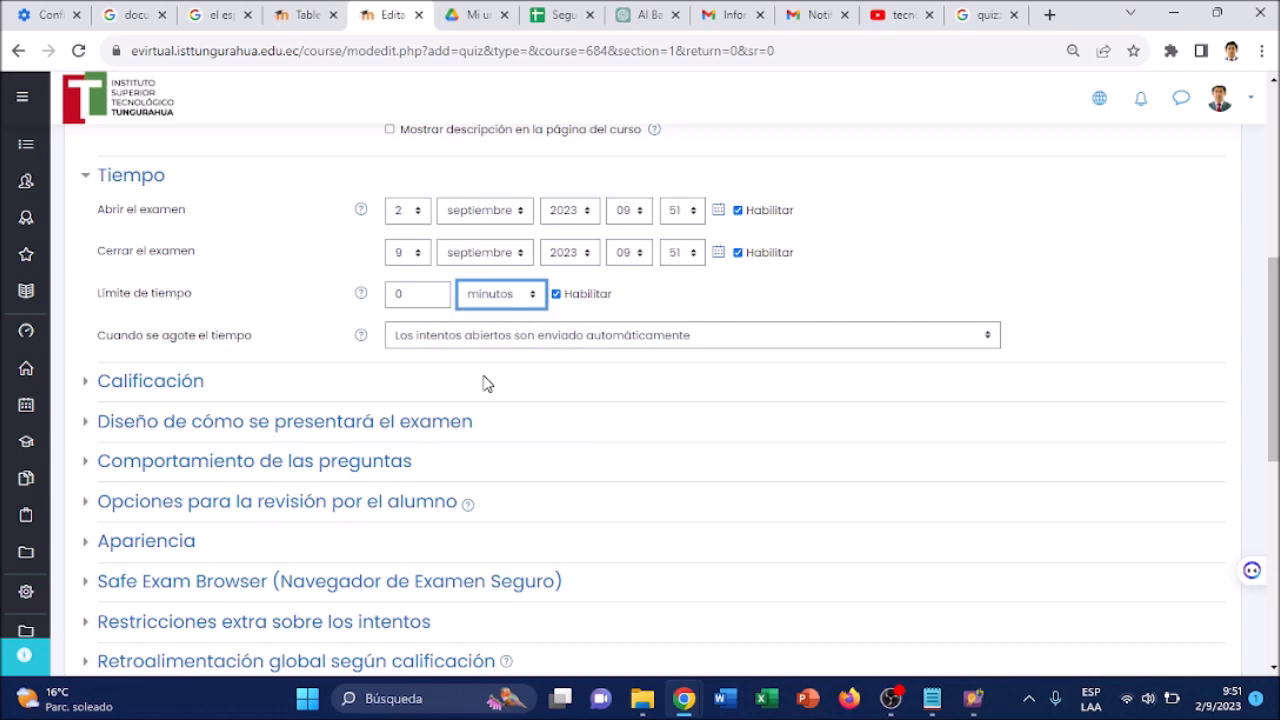
left_click(397, 293)
key("ctrl+a")
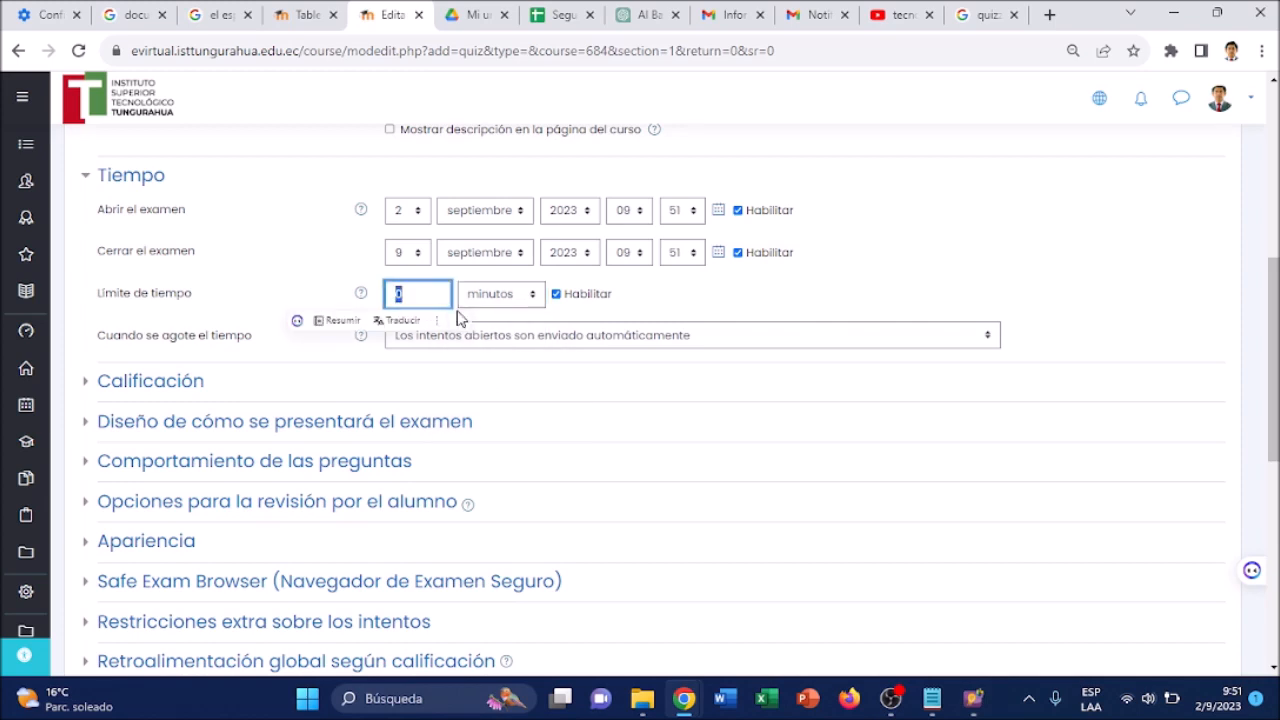
type("10")
left_click(906, 279)
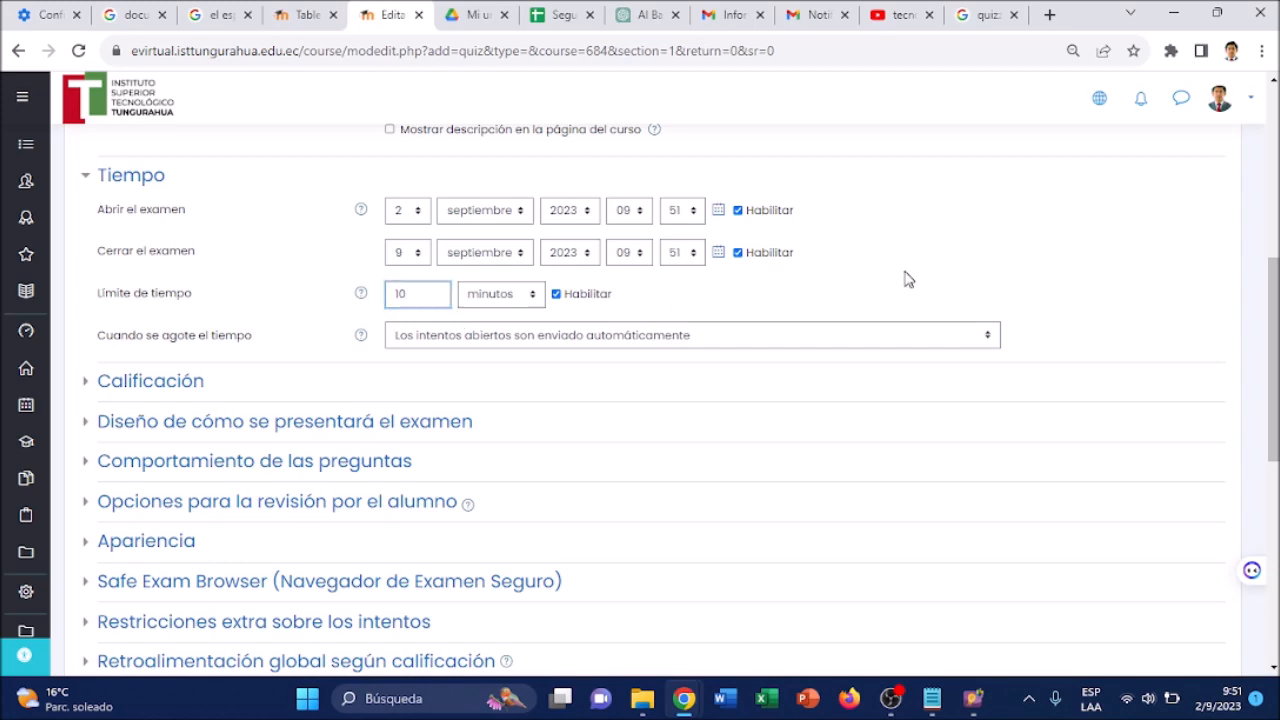
Limit the exam to 1 permitted attempt and keep Página nueva at Cada pregunta
scroll(695, 225, "down", 3)
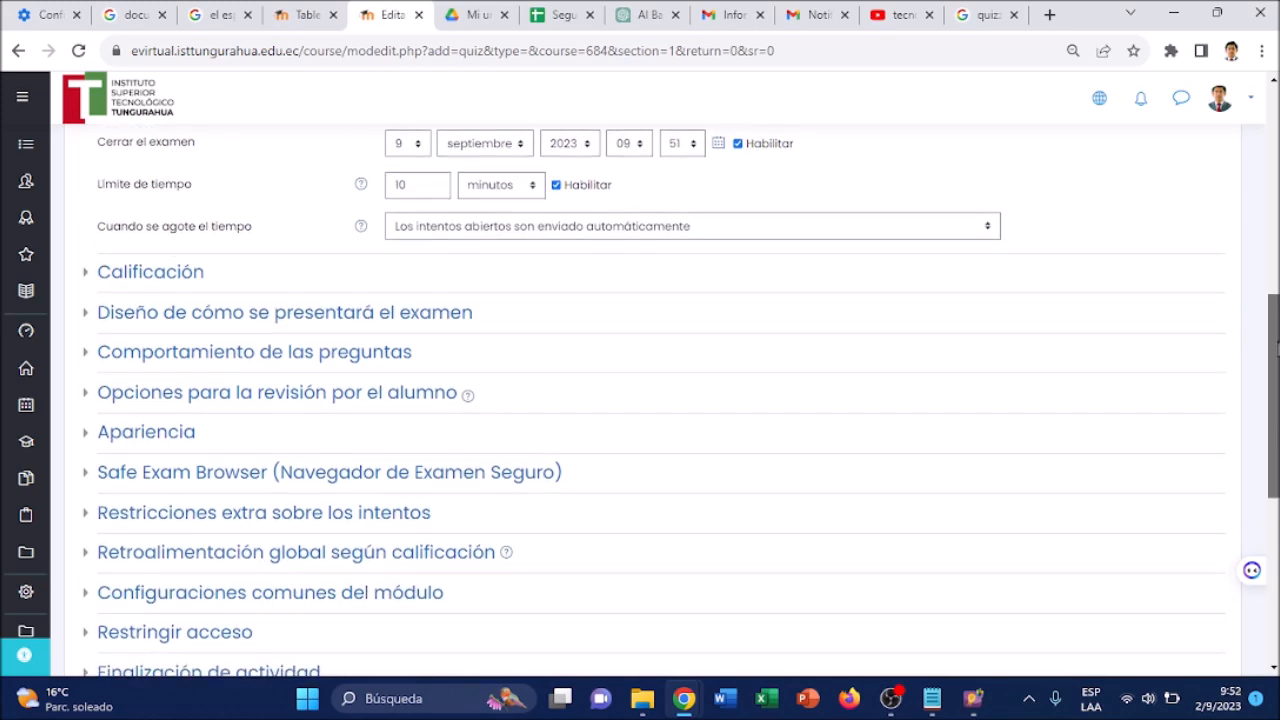
left_click(183, 205)
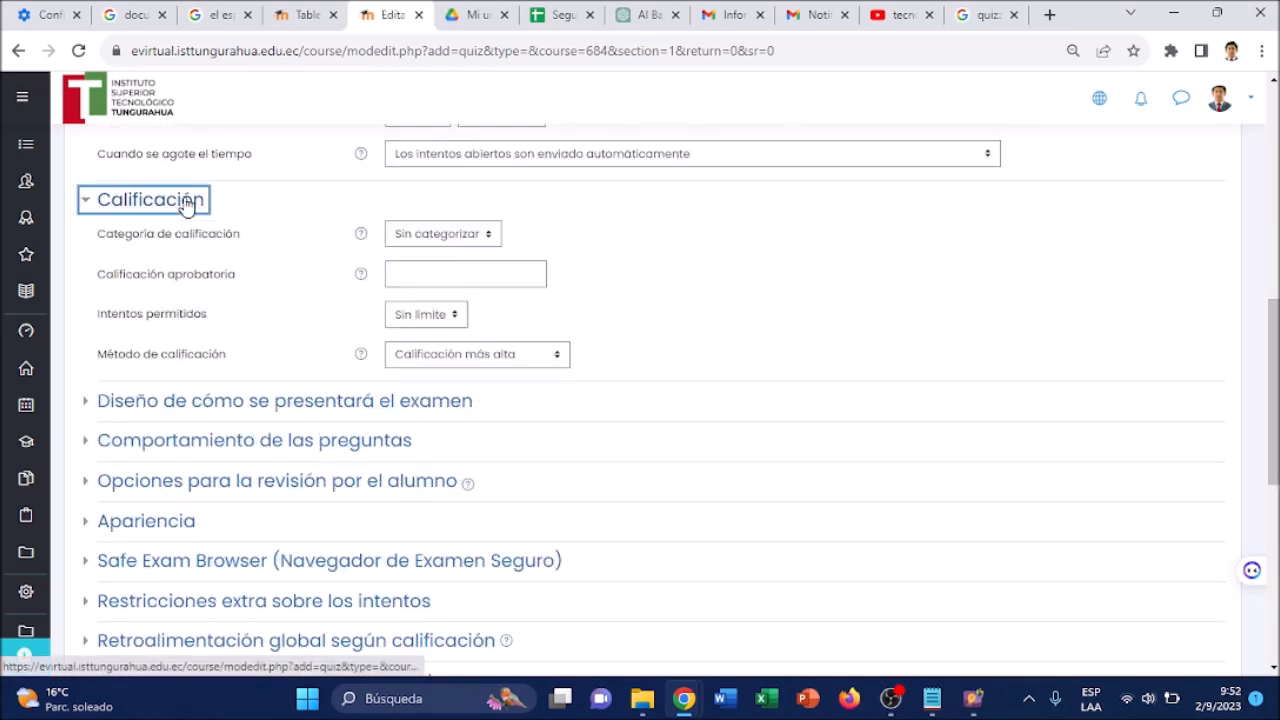
left_click(437, 318)
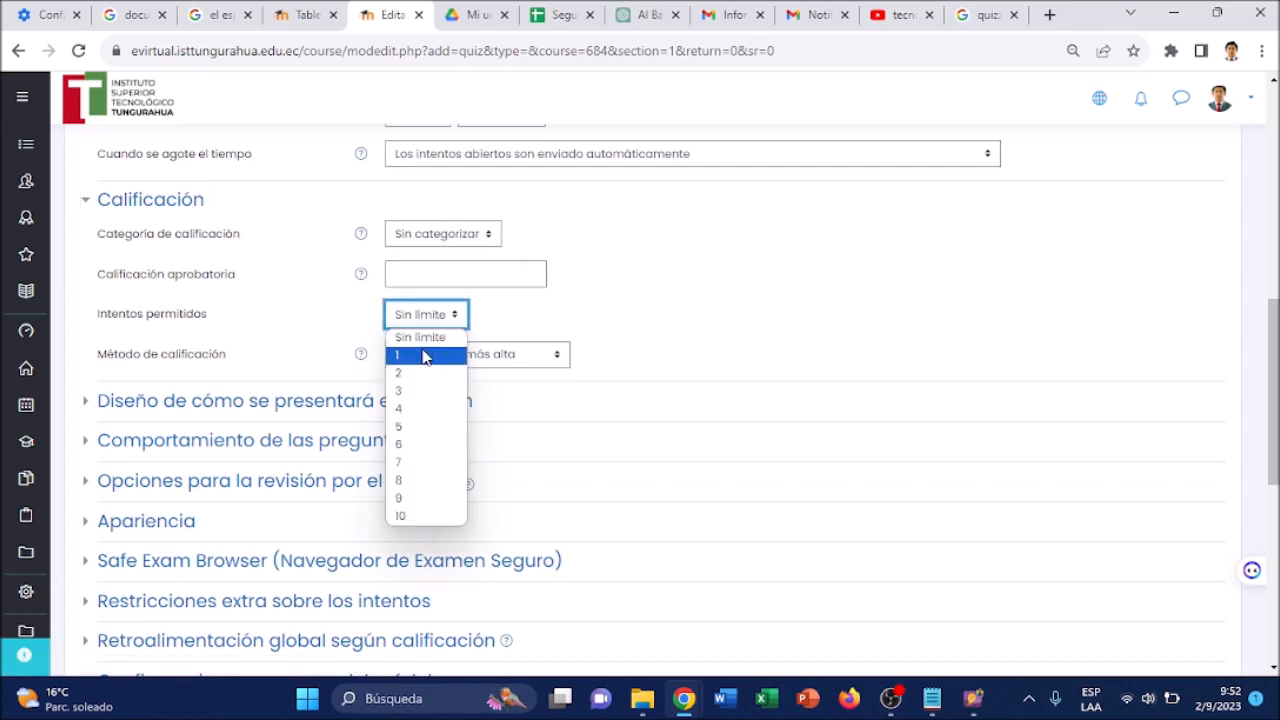
left_click(440, 354)
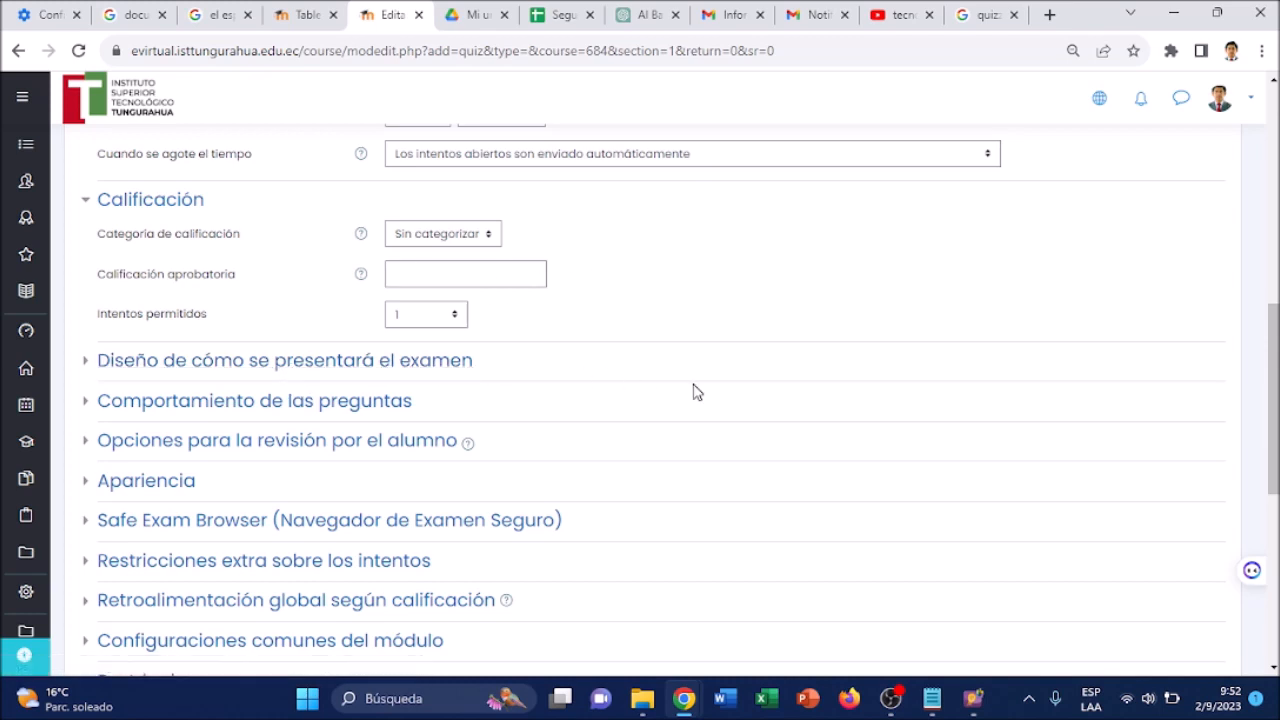
left_click(403, 363)
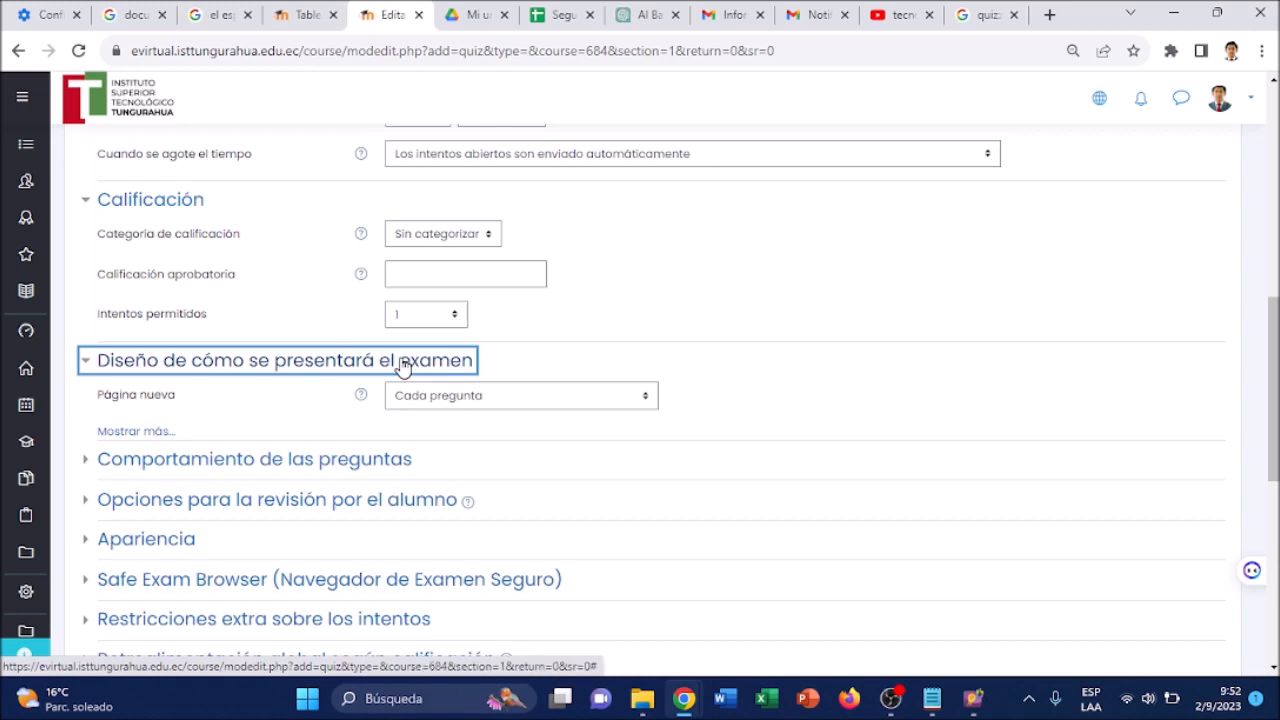
left_click(550, 404)
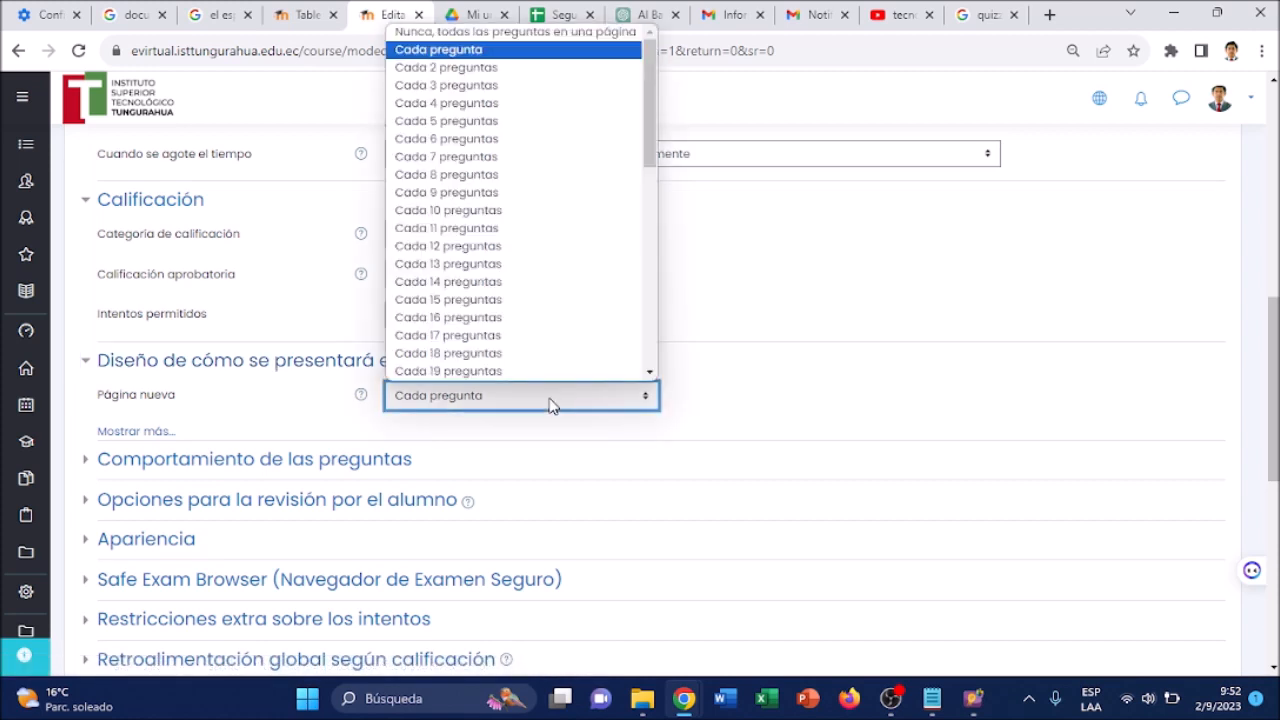
left_click(550, 404)
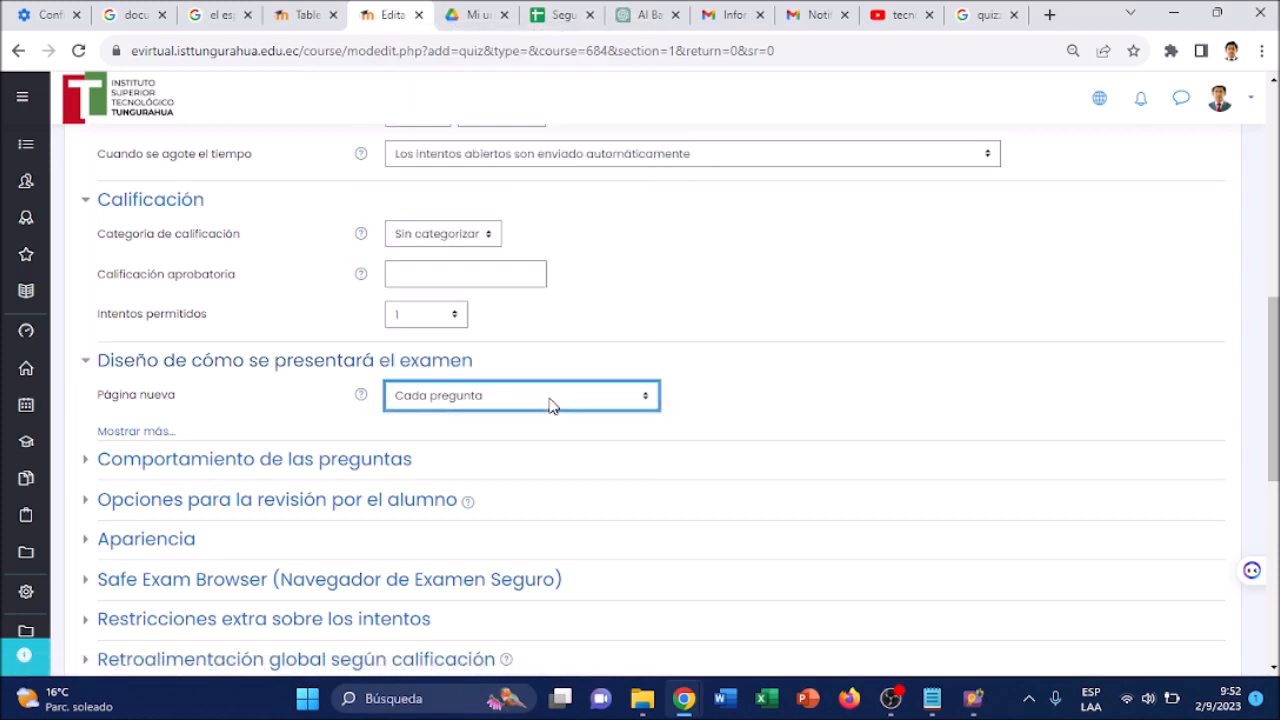
Disable El intento in the student review options for immediately after the attempt, while the exam stays open, and after it closes
left_click_drag(1273, 388, 1273, 472)
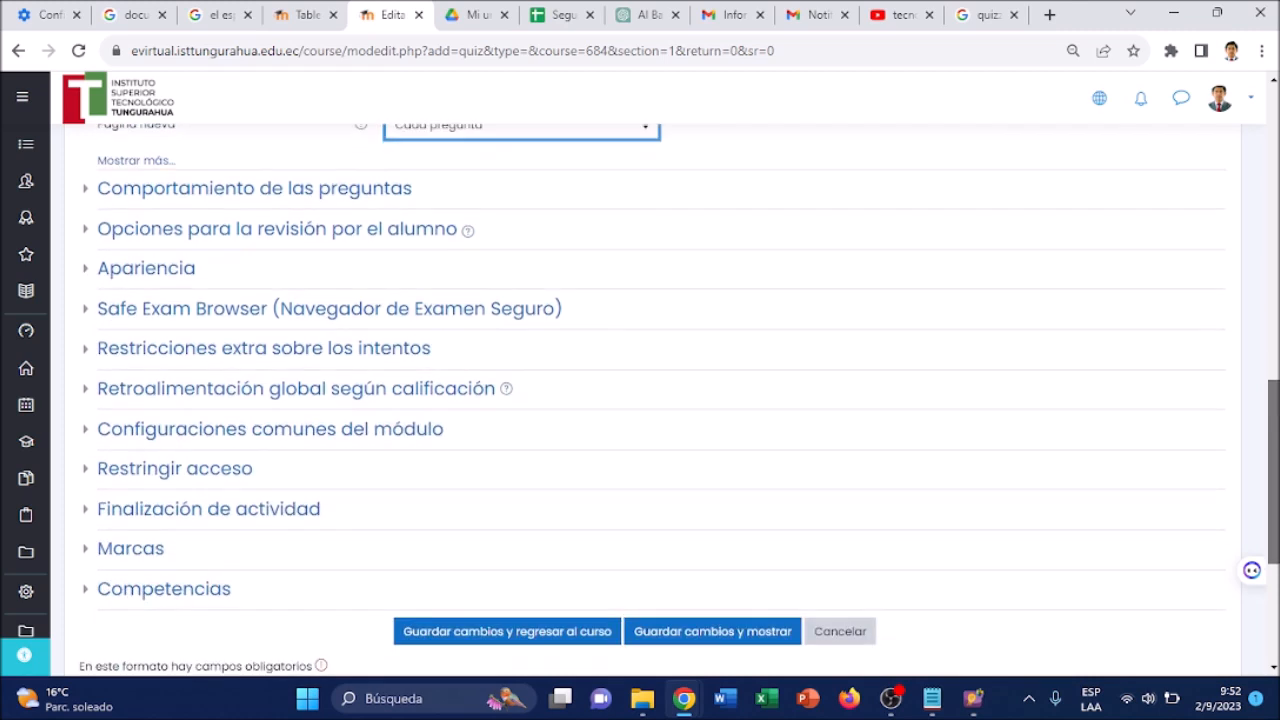
left_click(252, 230)
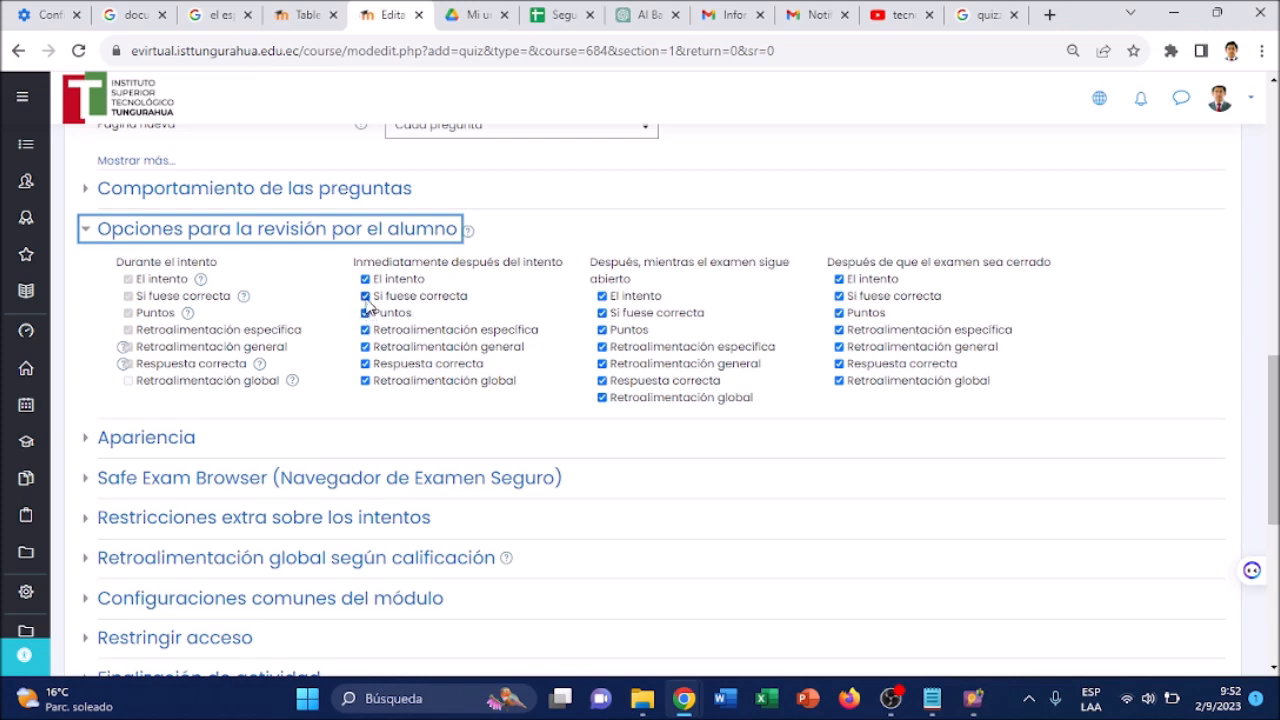
left_click(365, 279)
left_click(602, 296)
left_click(839, 279)
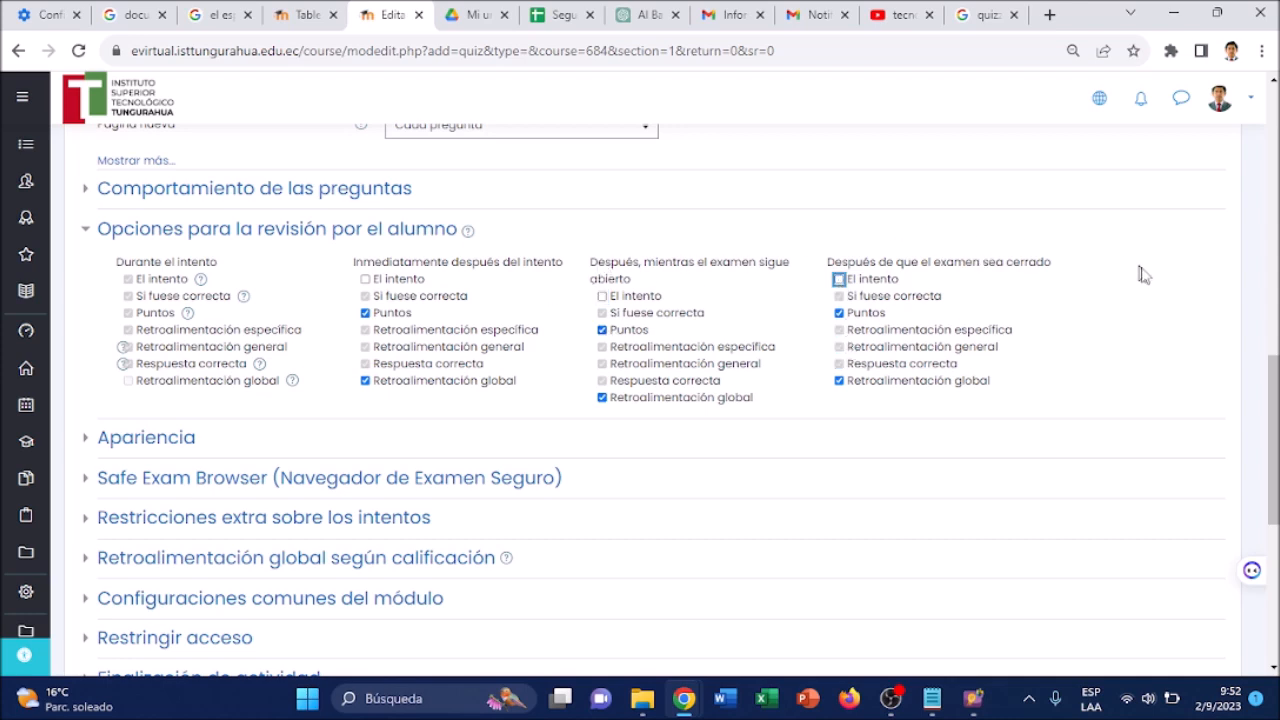
Check the exam's Restricciones extra sobre los intentos settings, then save the exam and return to the course
left_click_drag(1273, 388, 1273, 435)
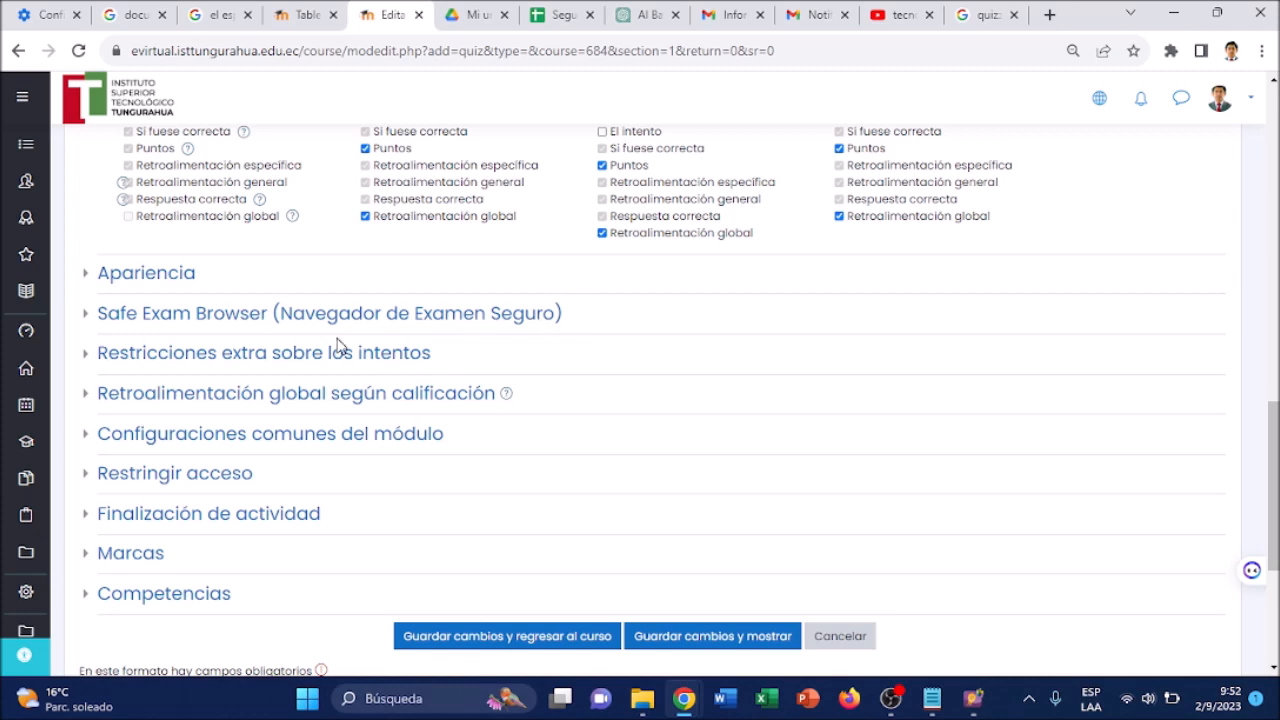
left_click(87, 360)
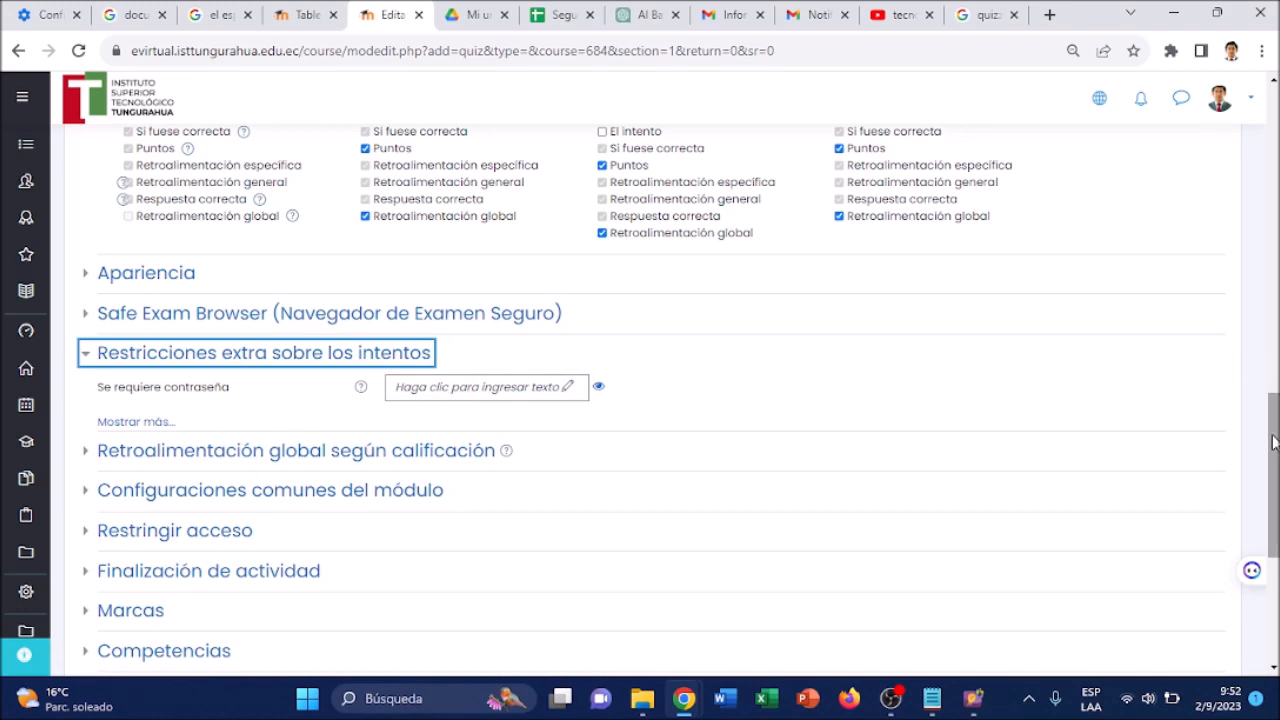
scroll(1272, 450, "down", 3)
left_click(486, 389)
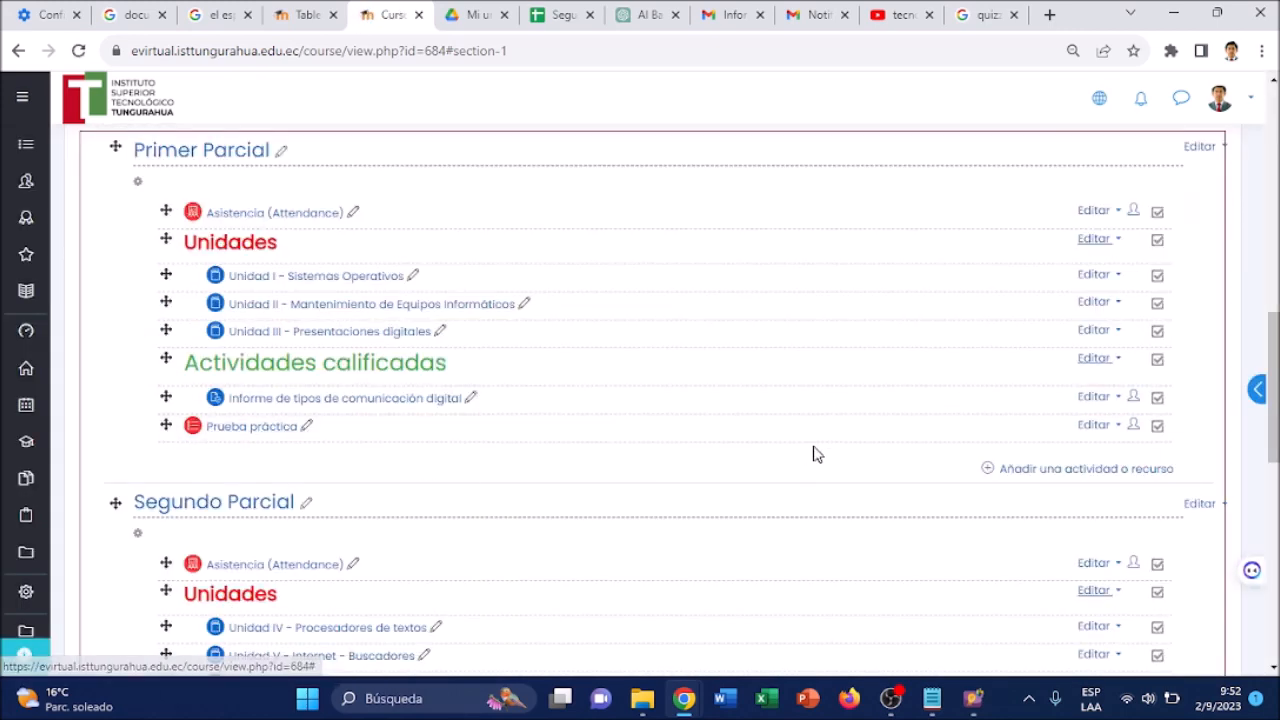
Open the Prueba práctica exam in the Primer Parcial section and start editing its questions
left_click(268, 428)
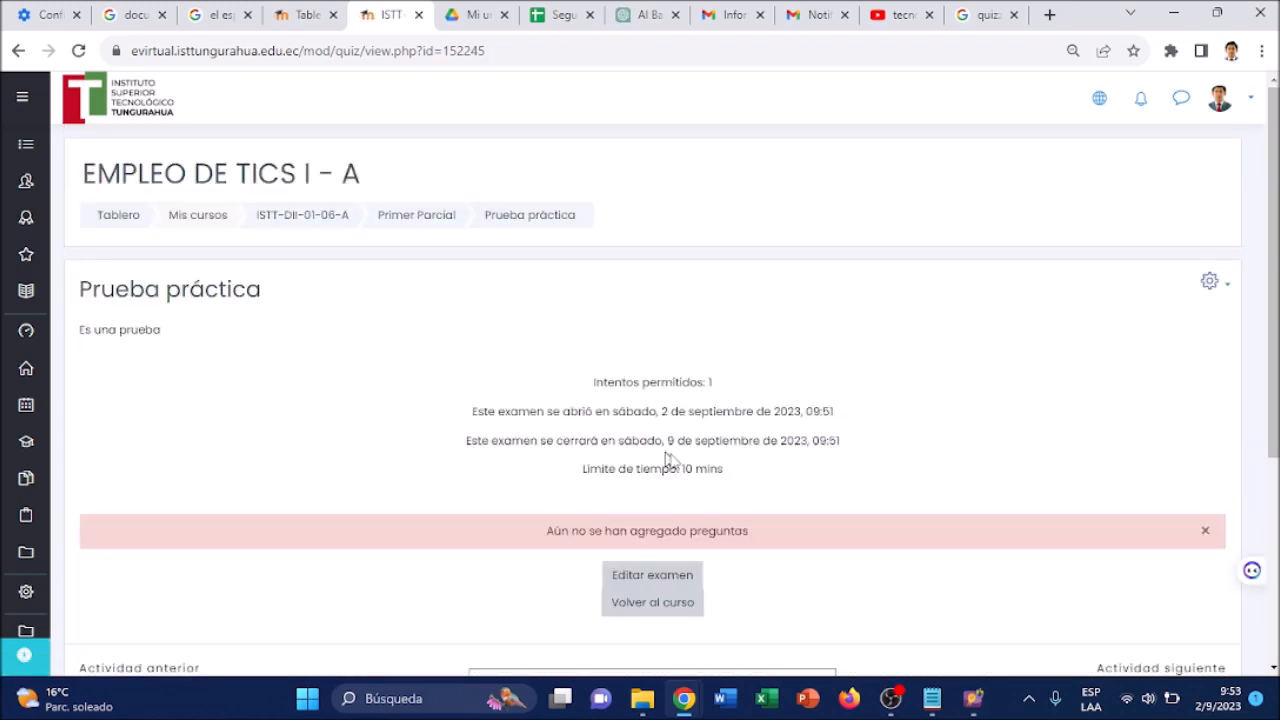
left_click(645, 580)
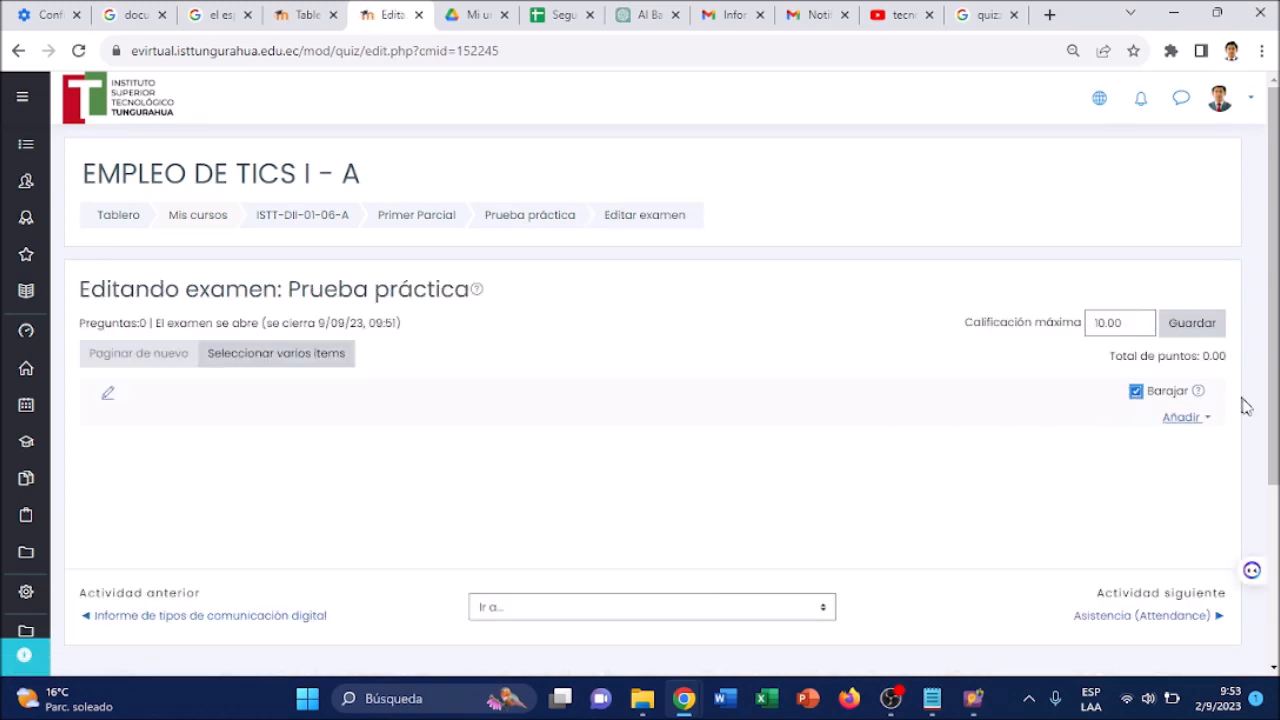
left_click(1197, 420)
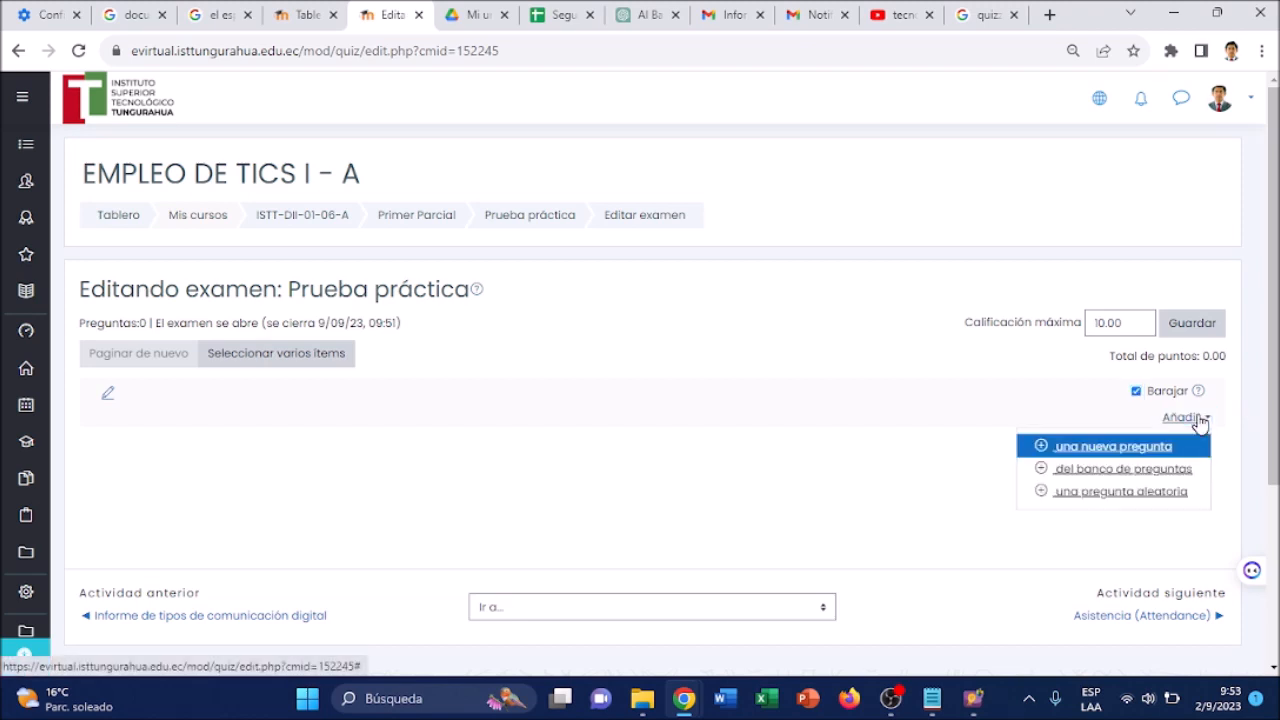
left_click(1150, 452)
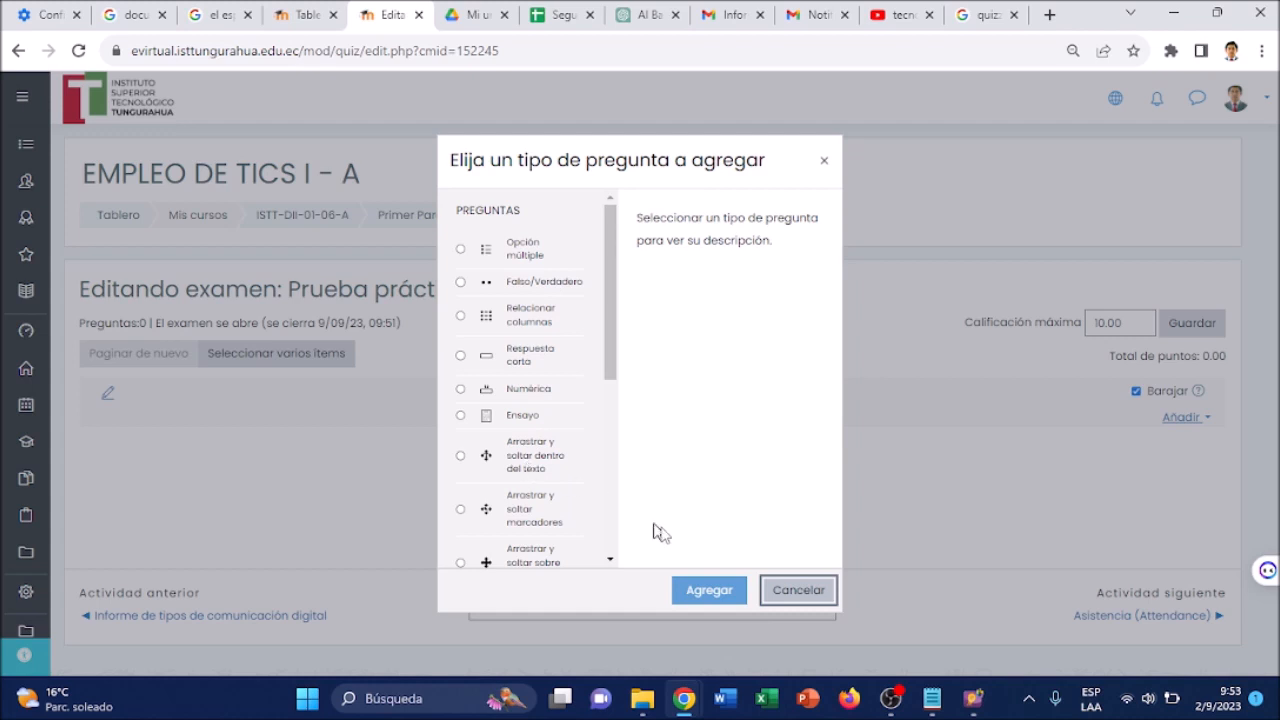
left_click(786, 596)
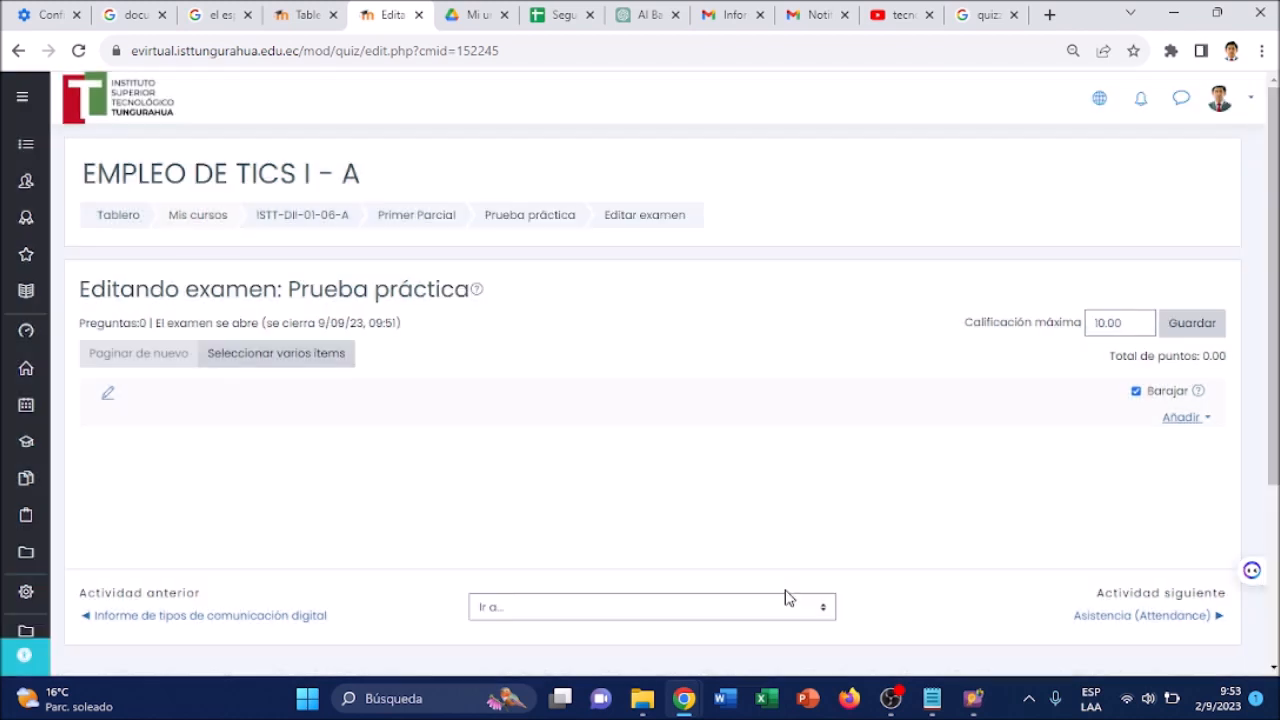
Add the question "Internet, se lo define como" to the exam from the question bank category Sistemas Operativos
left_click(1198, 425)
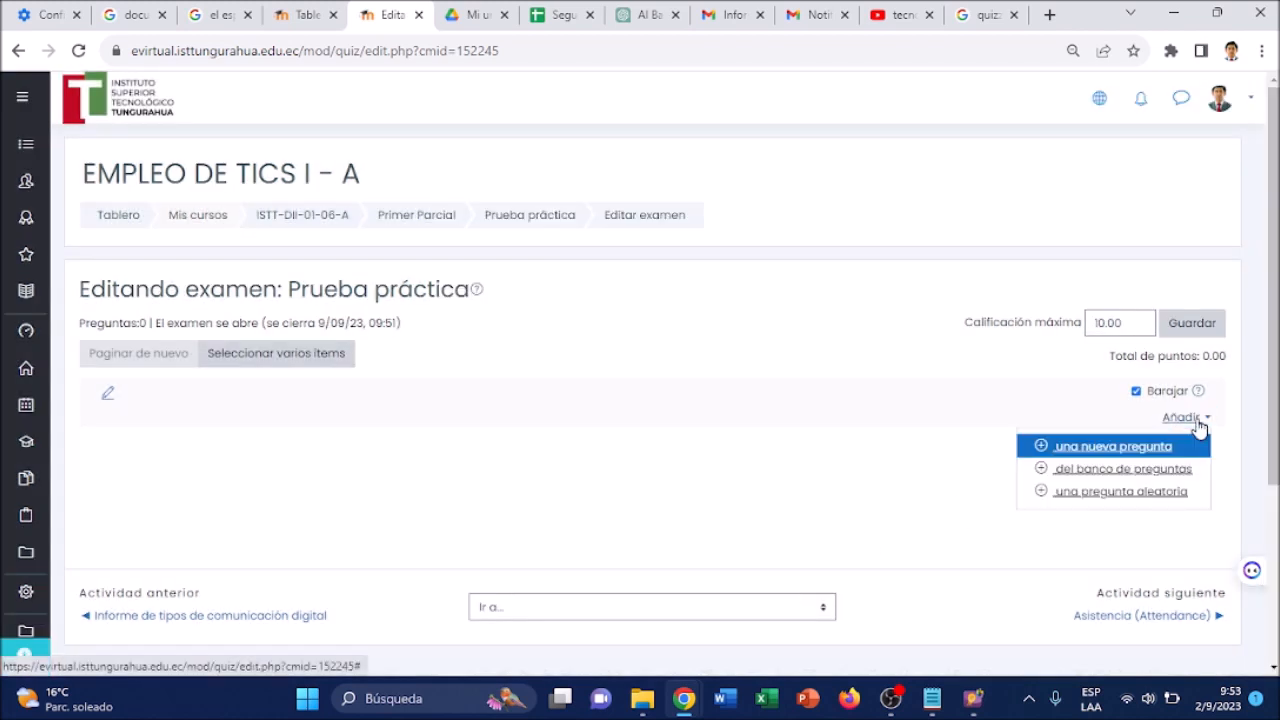
left_click(1126, 473)
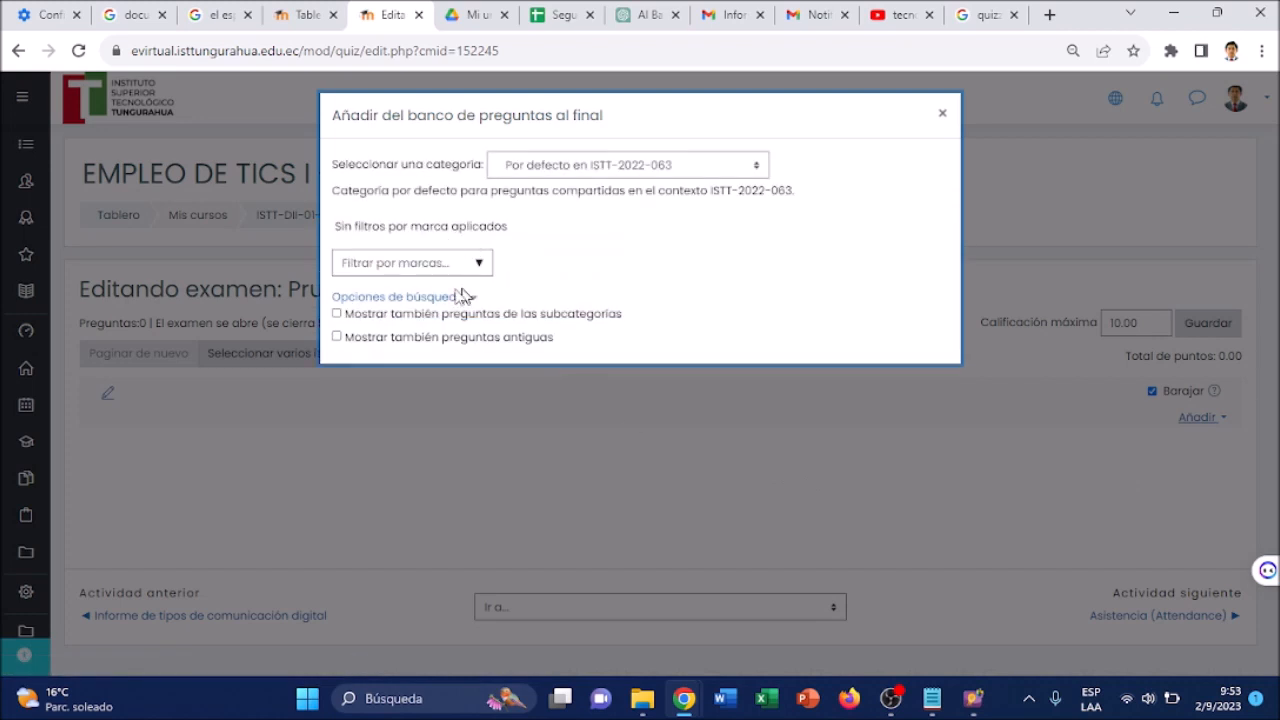
left_click(676, 166)
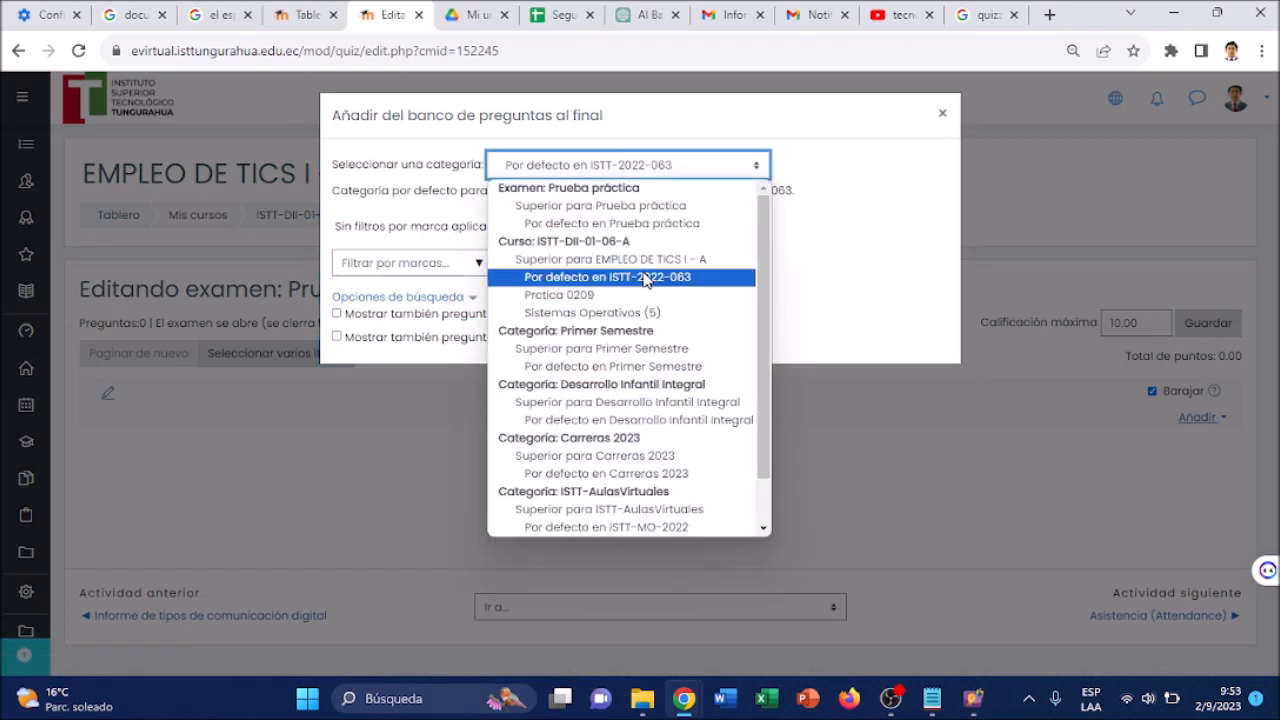
left_click(628, 313)
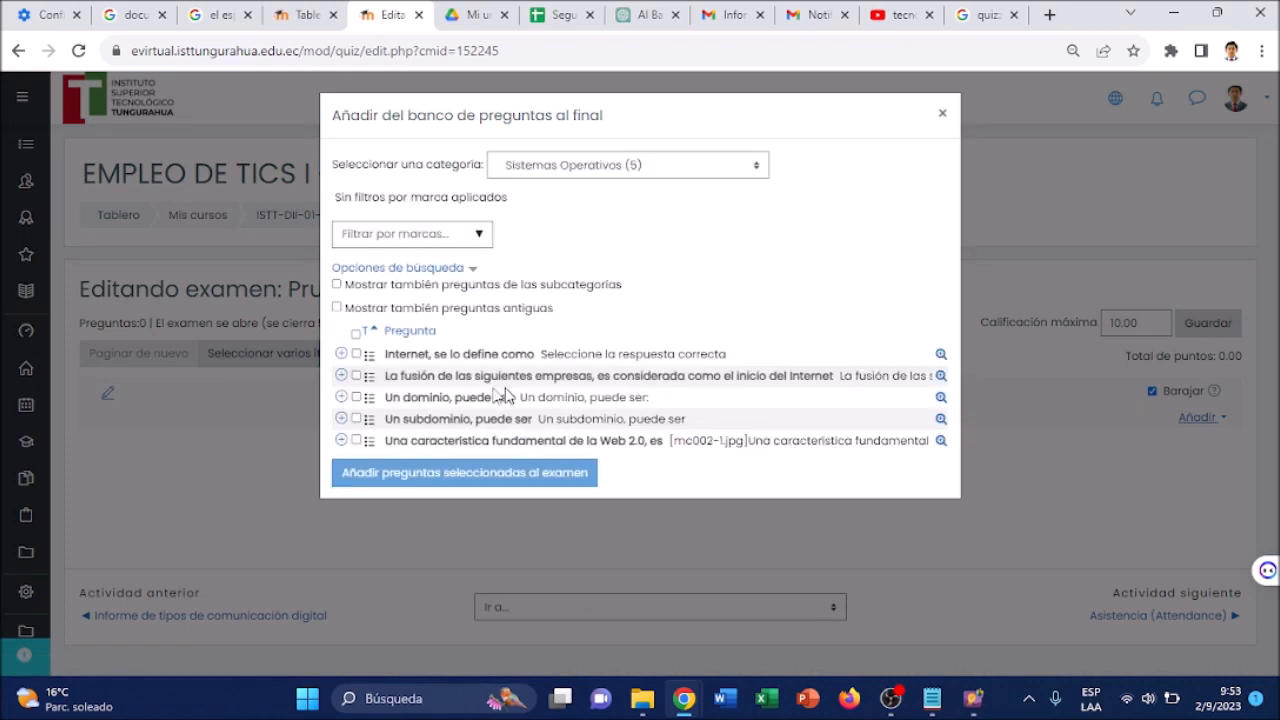
left_click(356, 354)
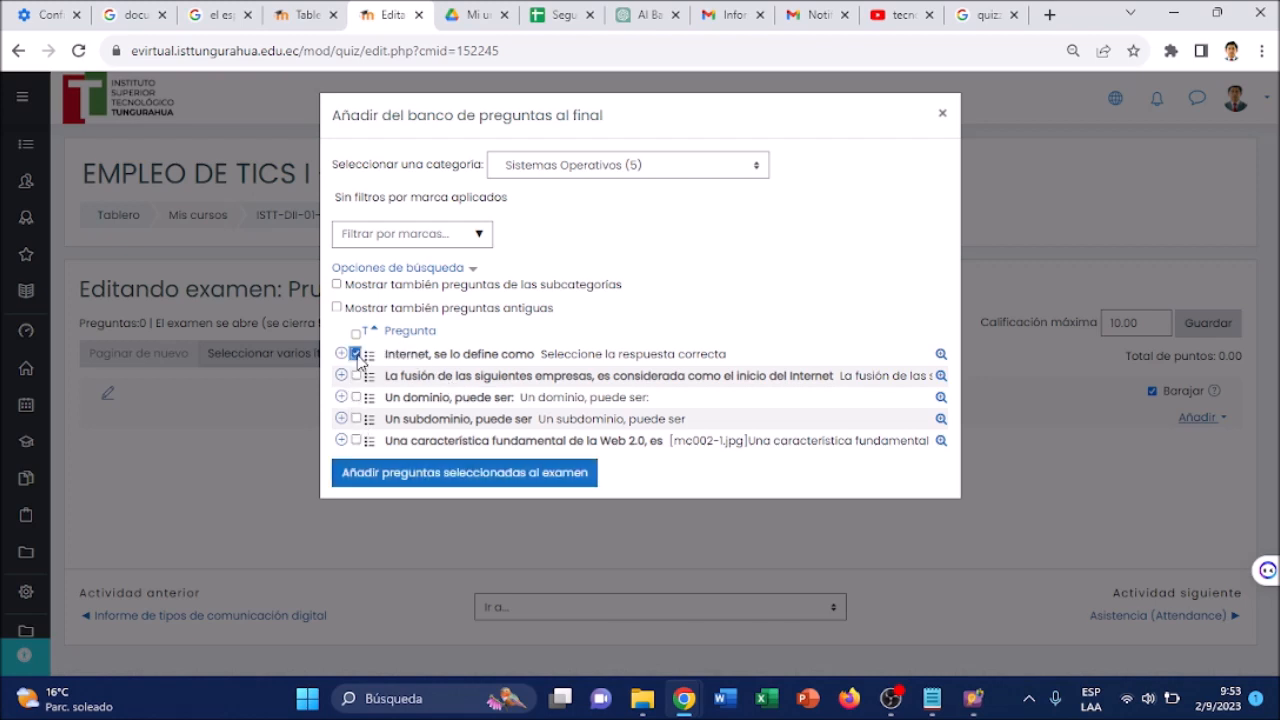
left_click(528, 474)
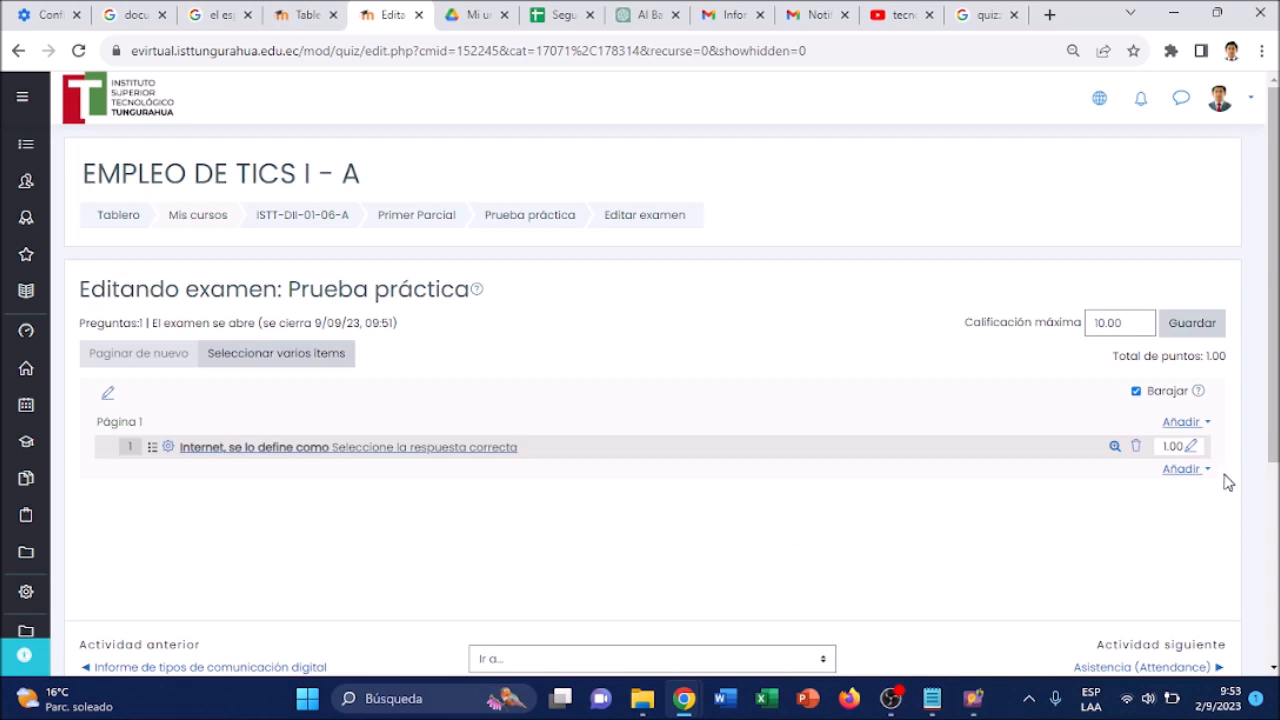
Start adding random questions at the end of the exam and set their number to 4
left_click(1207, 478)
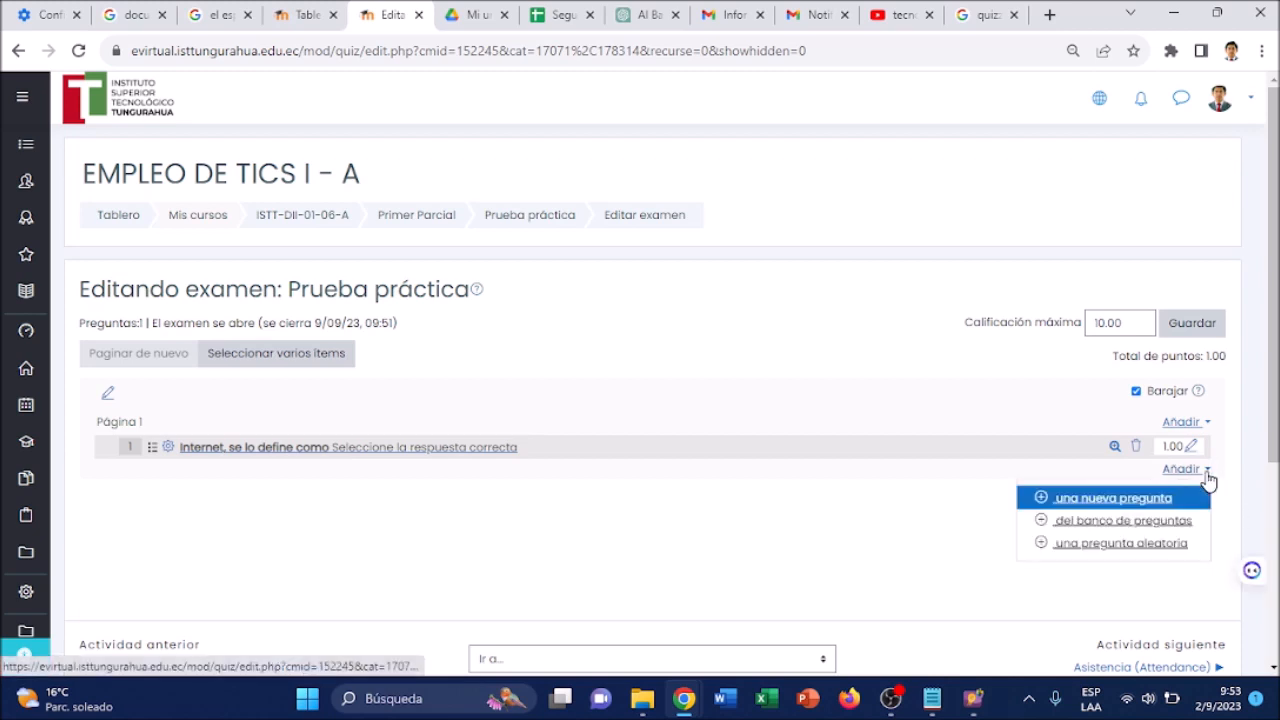
left_click(1141, 545)
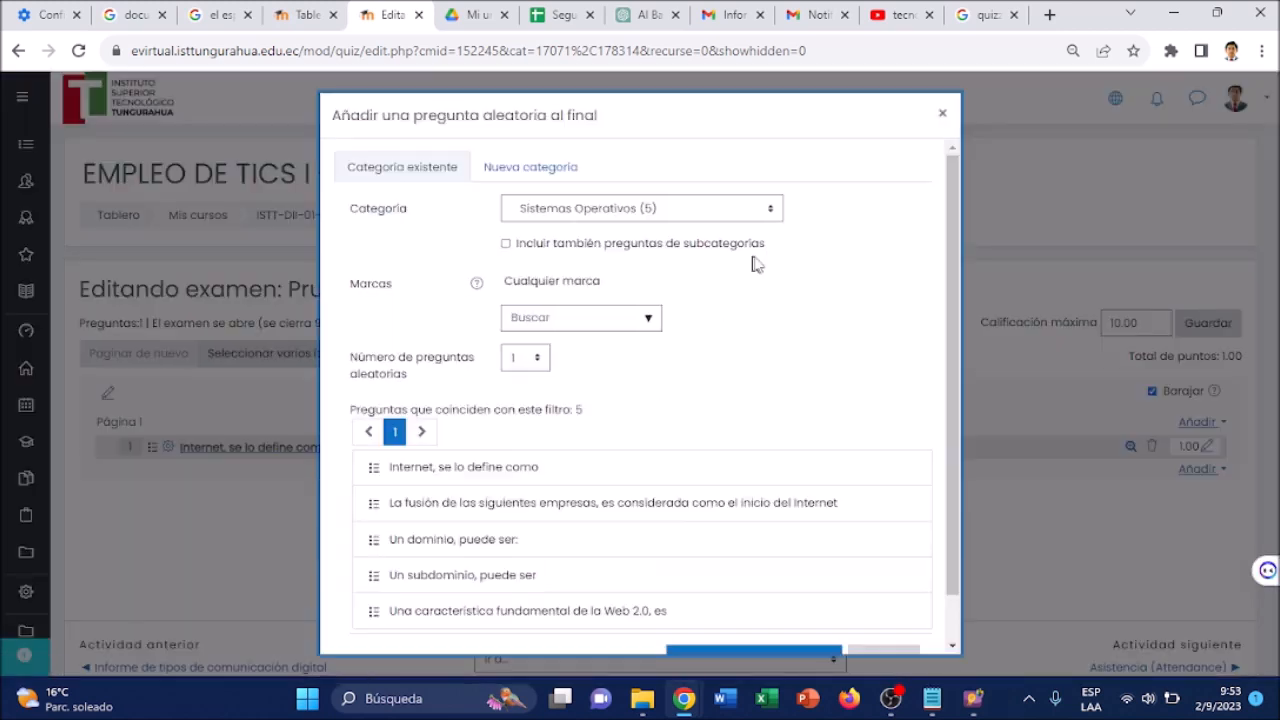
left_click(538, 360)
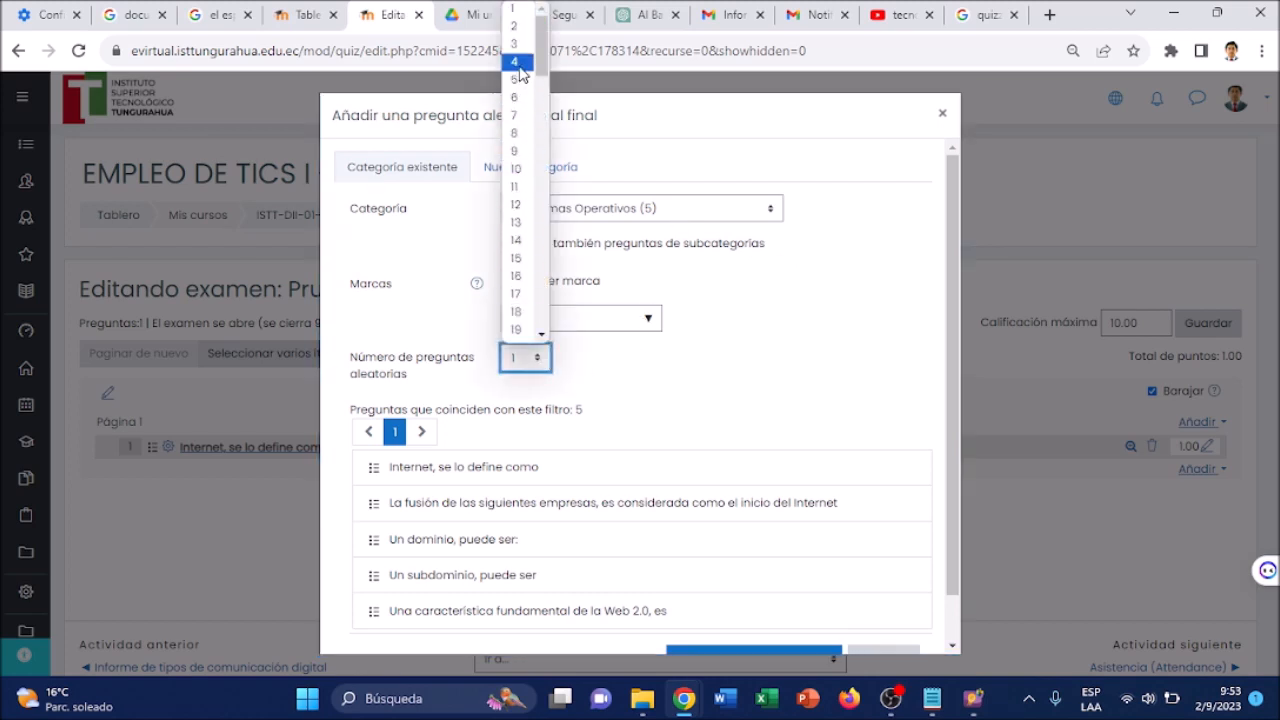
left_click(520, 64)
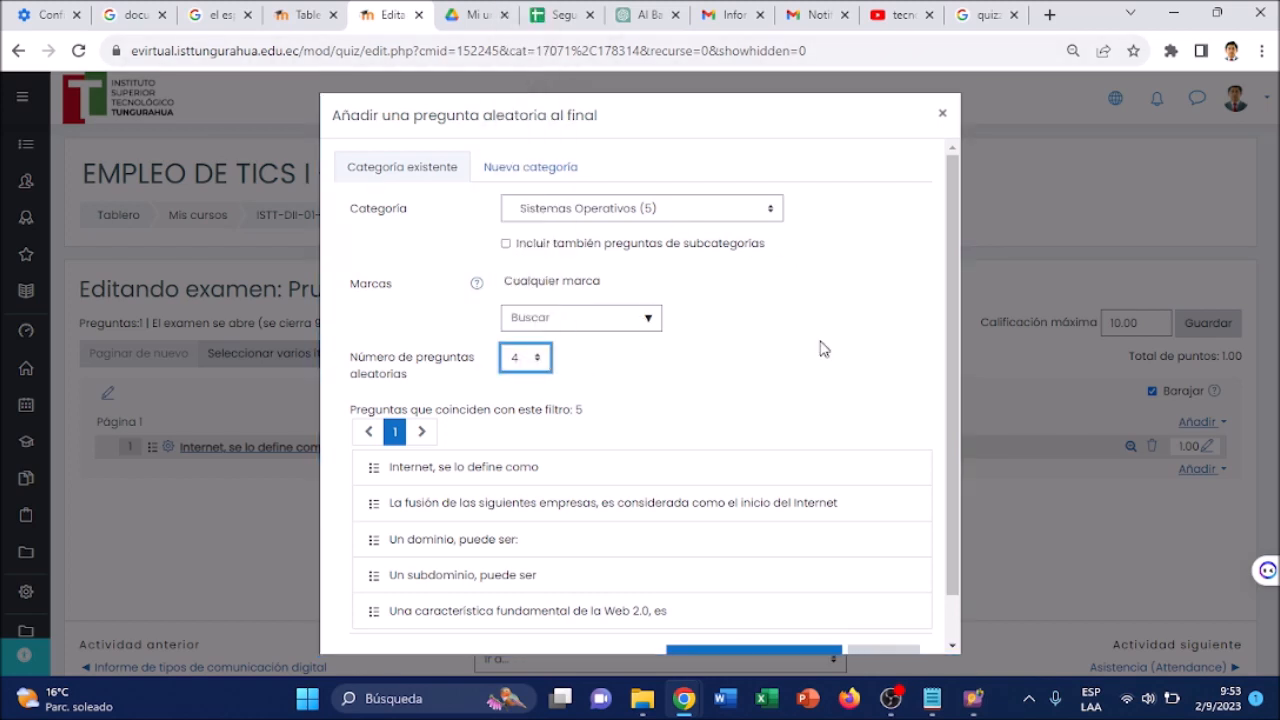
Try the category Superior para EMPLEO DE TICS I - A for the random questions and check the Marcas and new-category options
left_click(731, 214)
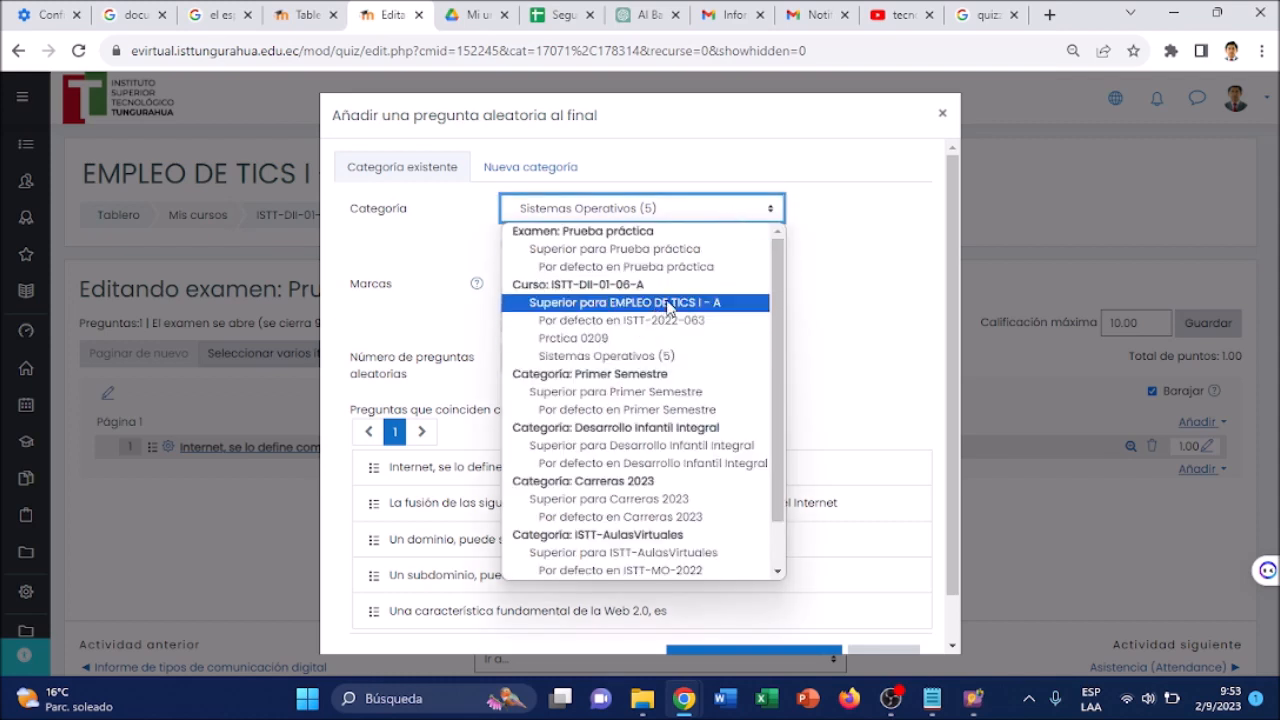
left_click(668, 304)
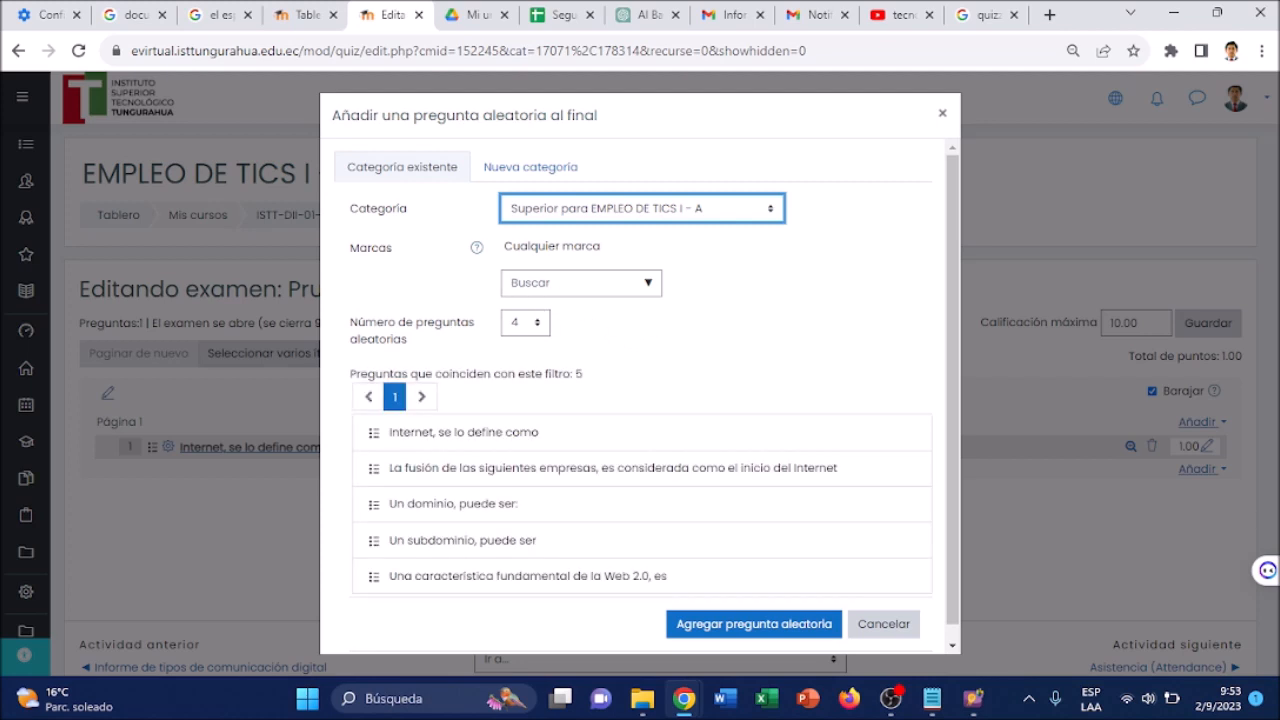
left_click(651, 289)
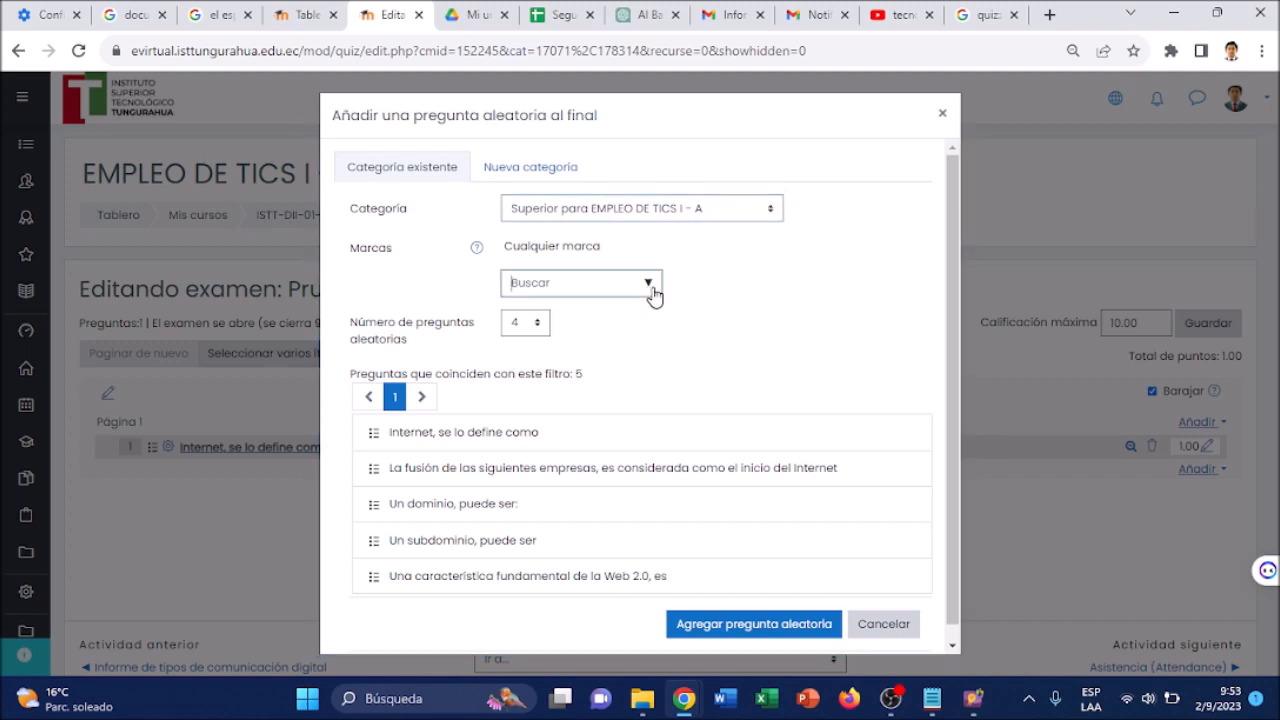
left_click(750, 268)
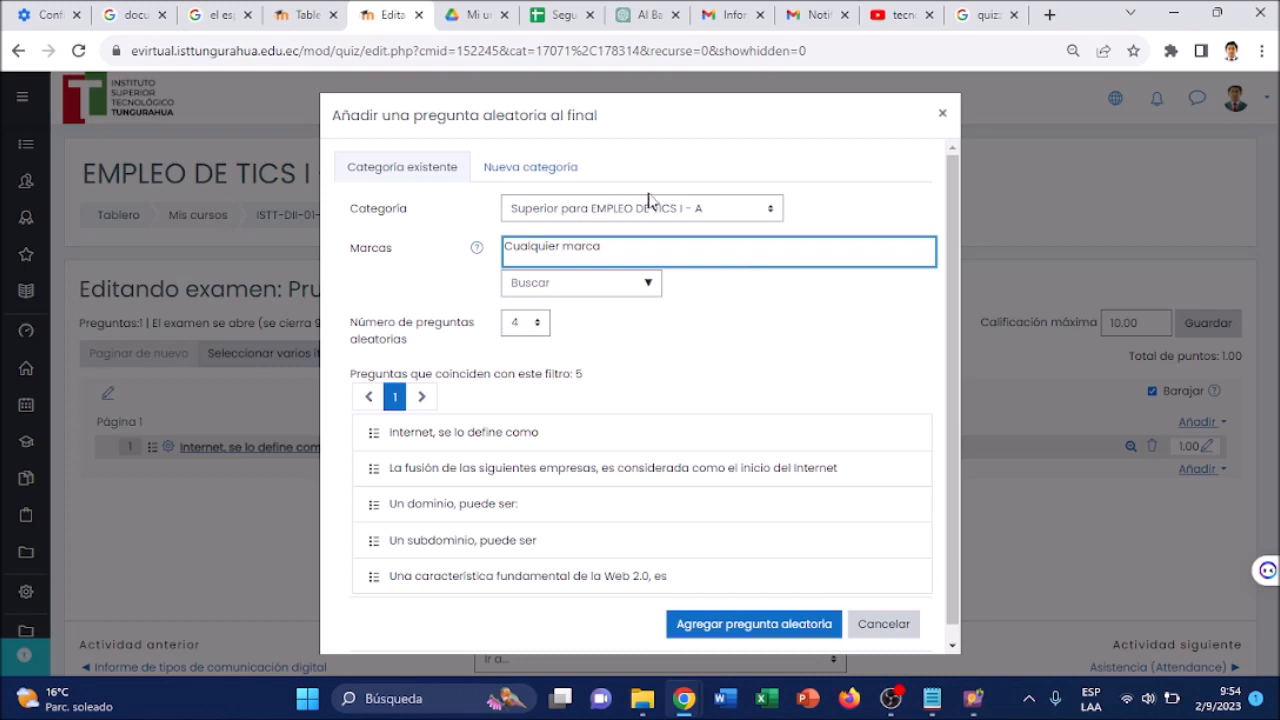
left_click(522, 172)
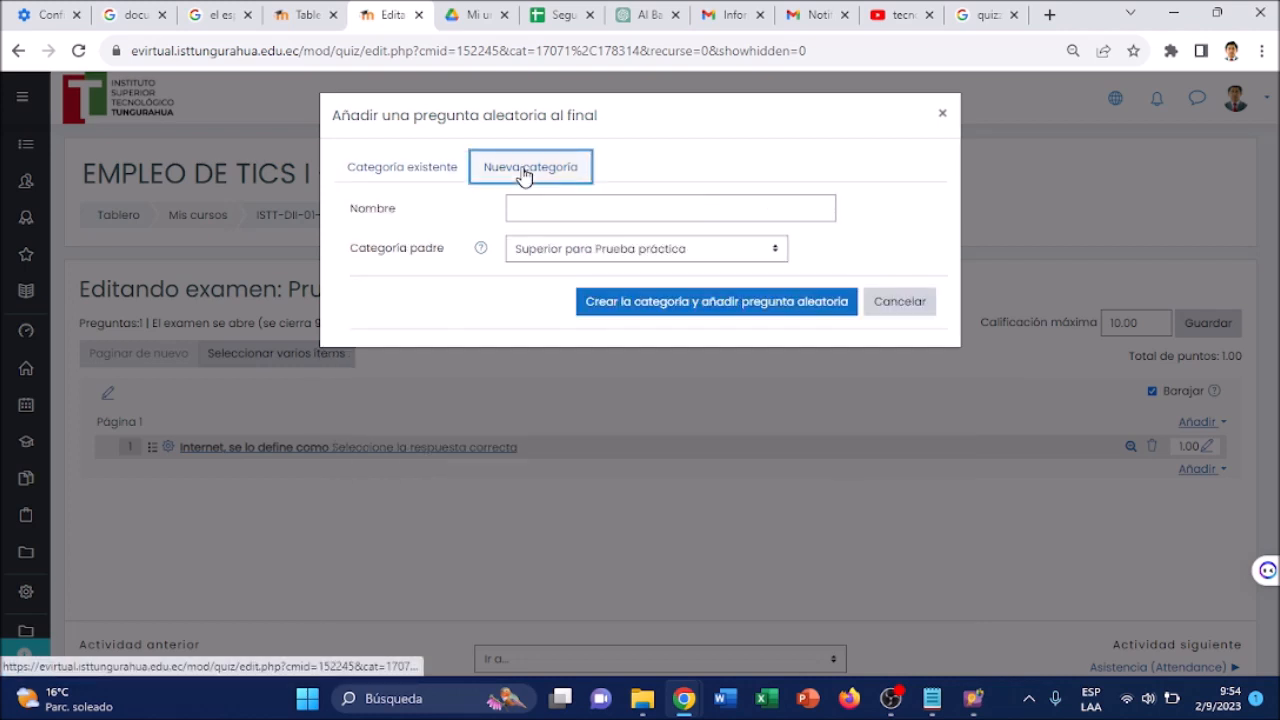
left_click(422, 176)
Compare the categories Sistemas Operativos and Superior para EMPLEO DE TICS I - A as the source of the random questions
left_click(718, 216)
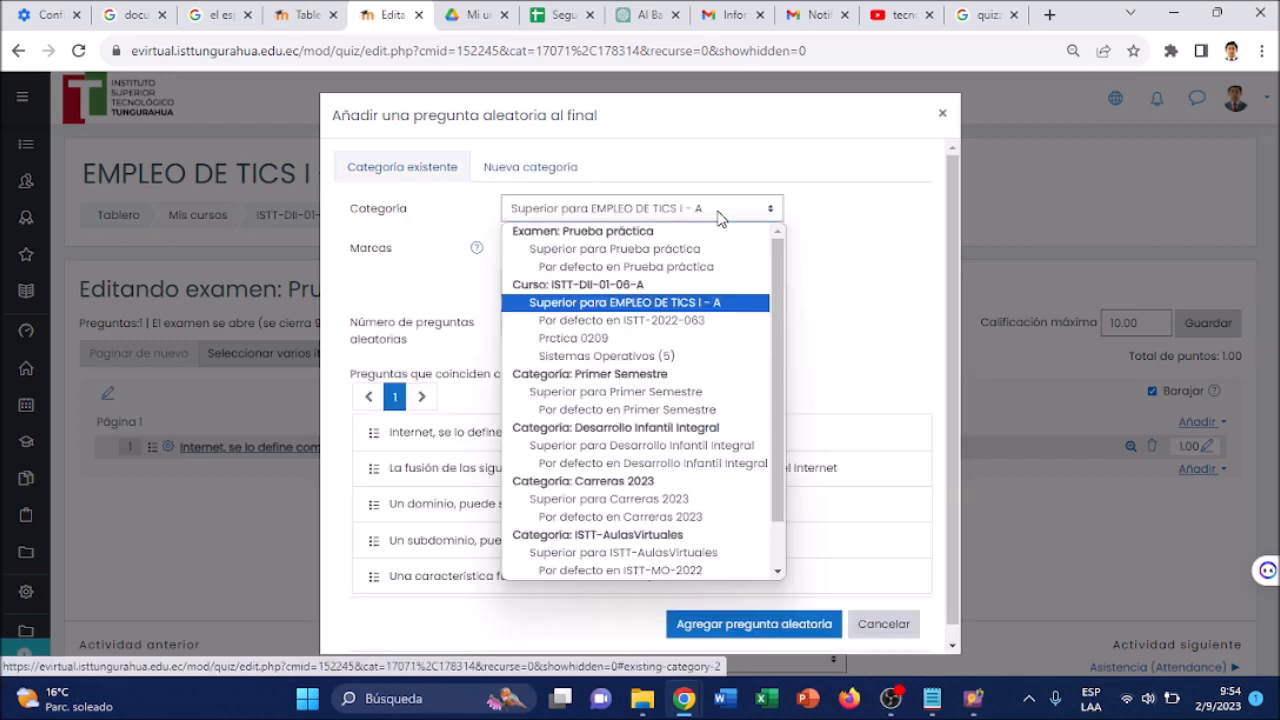
left_click(665, 356)
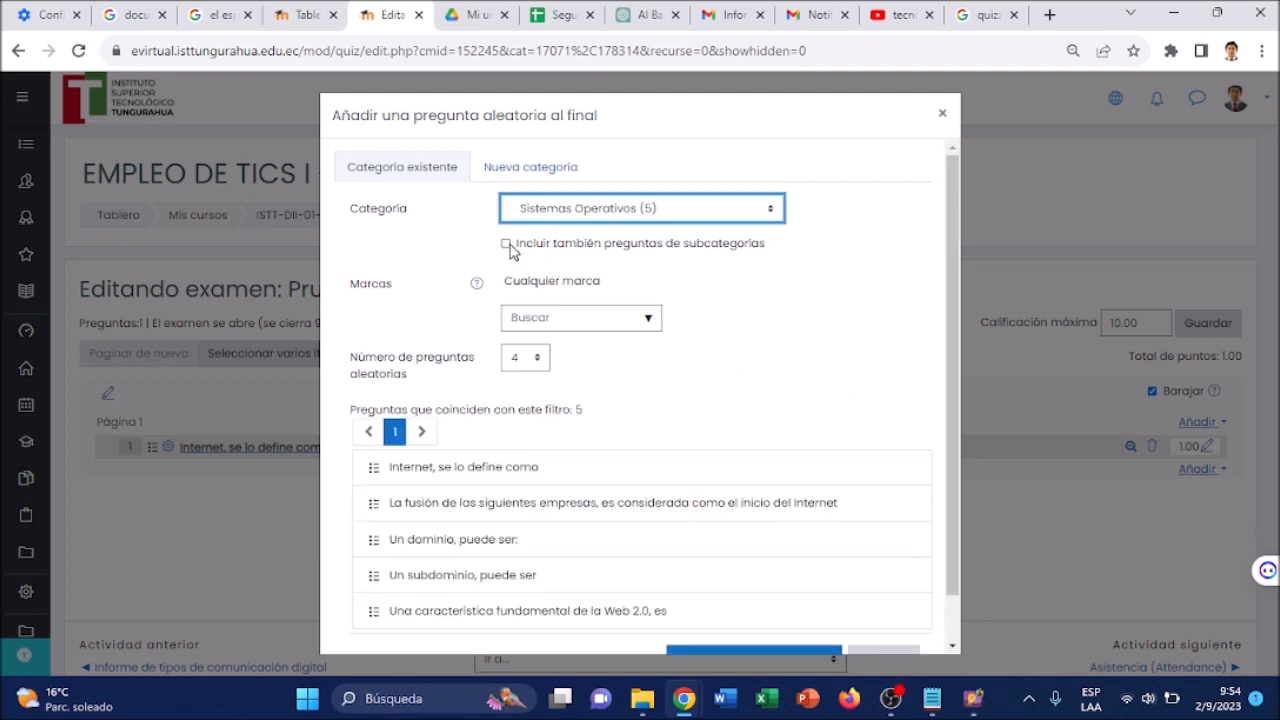
left_click(634, 210)
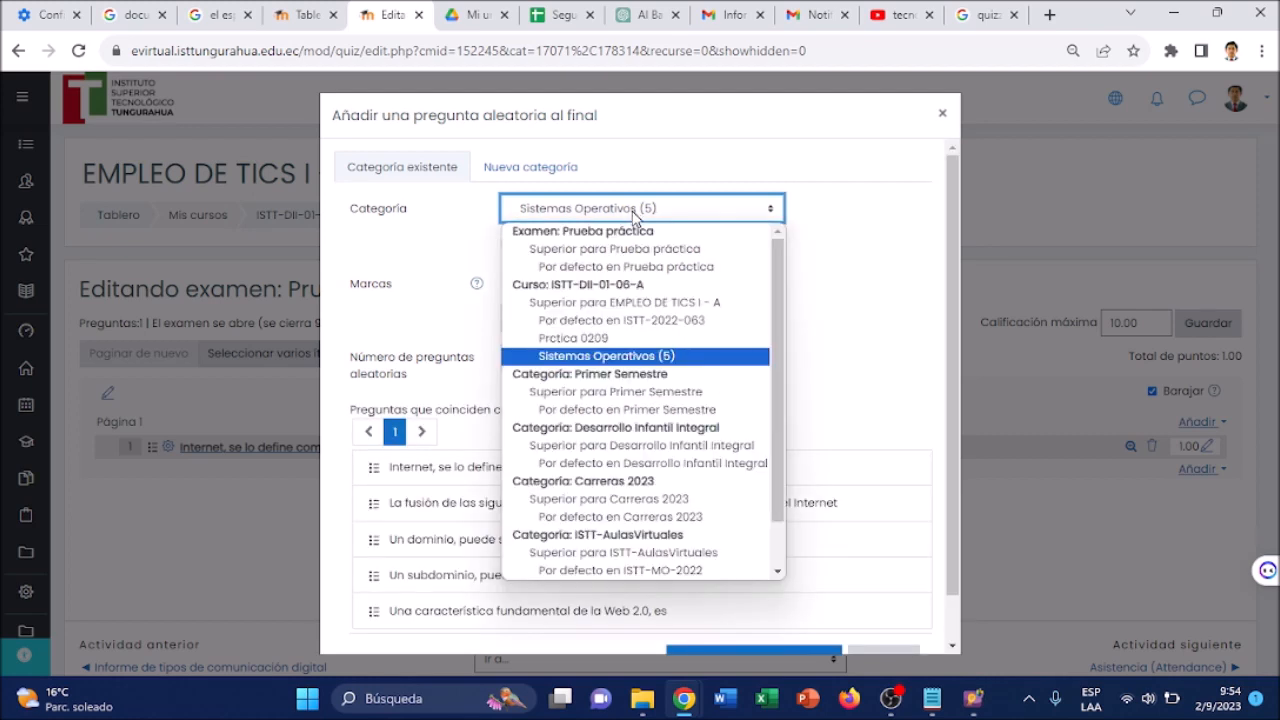
left_click(634, 212)
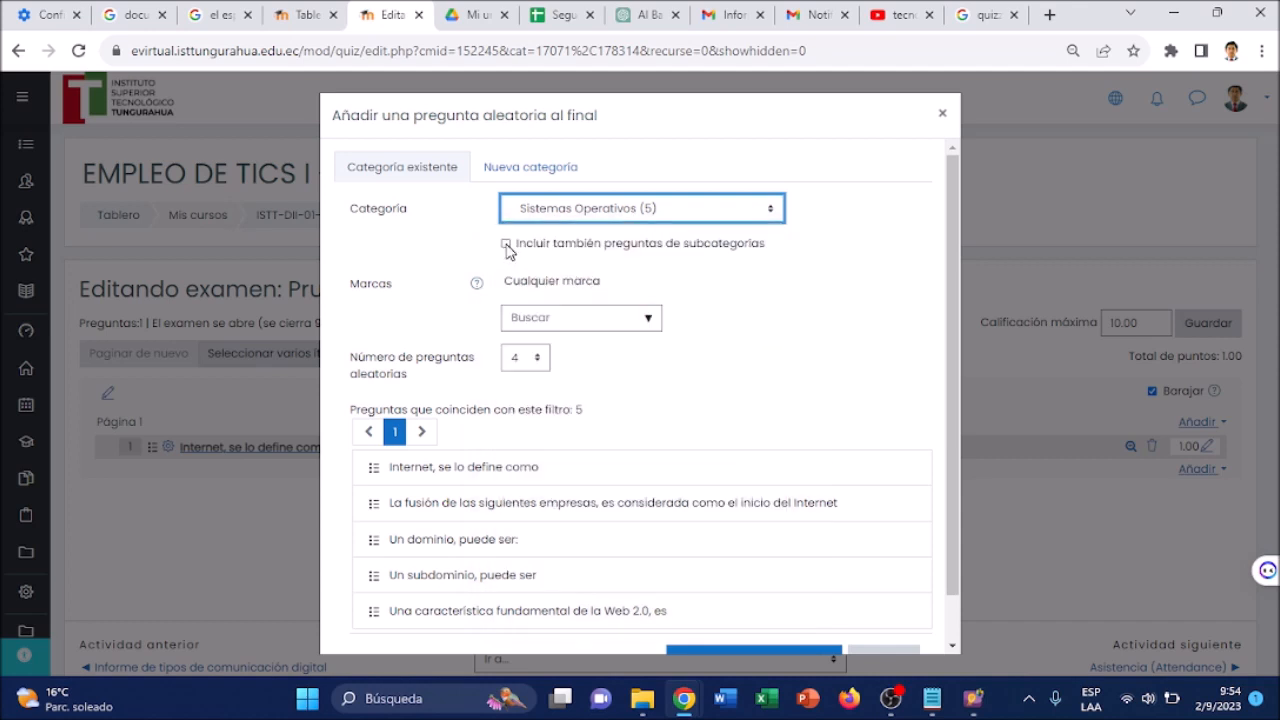
left_click(614, 211)
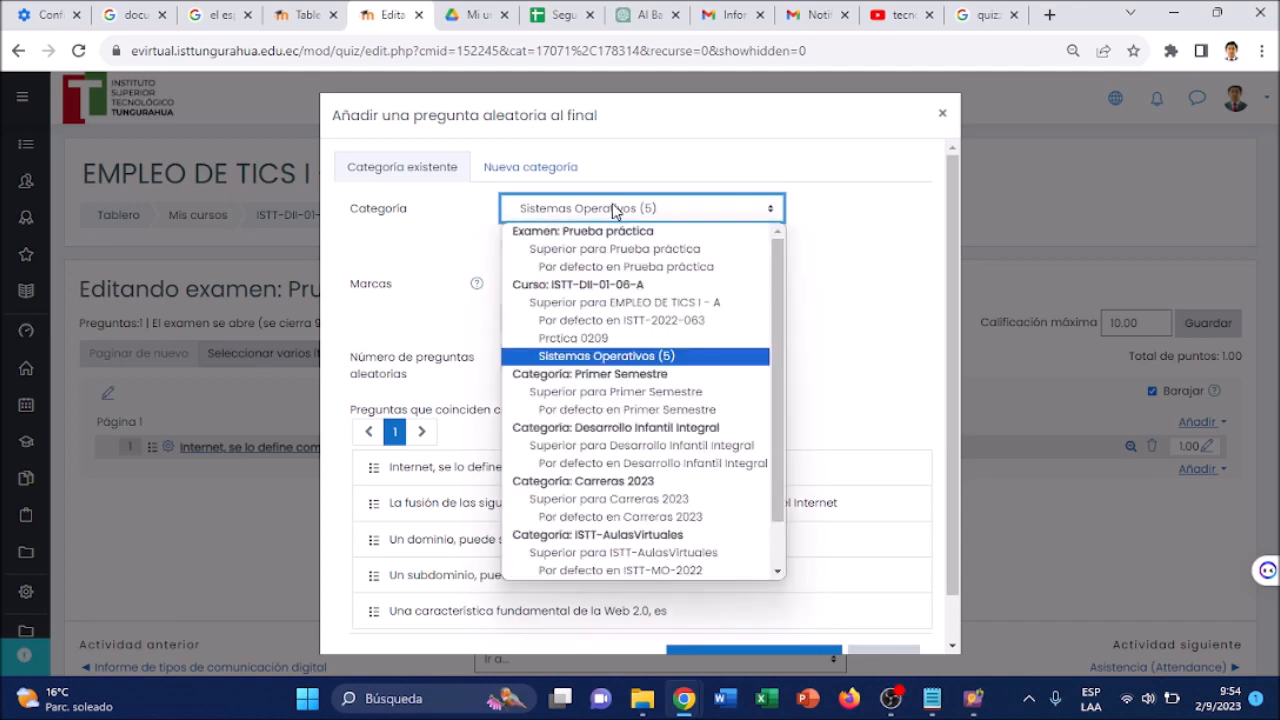
left_click(591, 299)
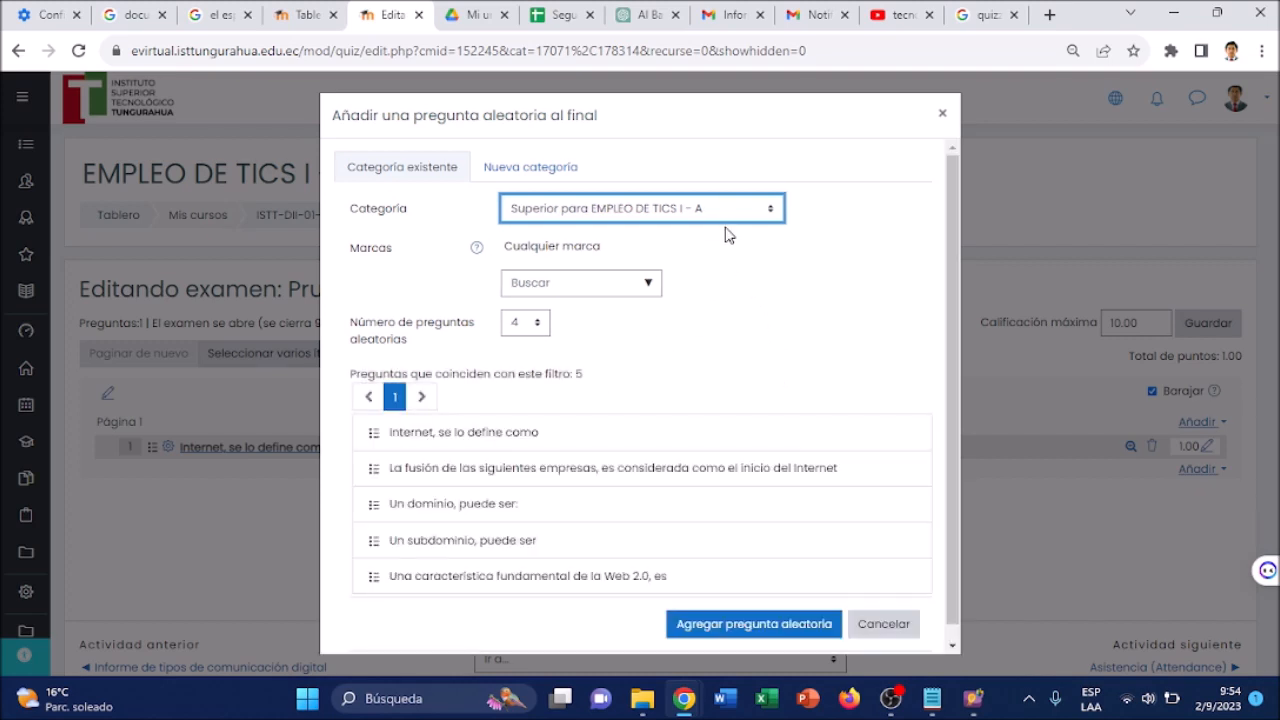
Choose the category Sistemas Operativos as the source and add the four random questions to the exam
left_click(728, 212)
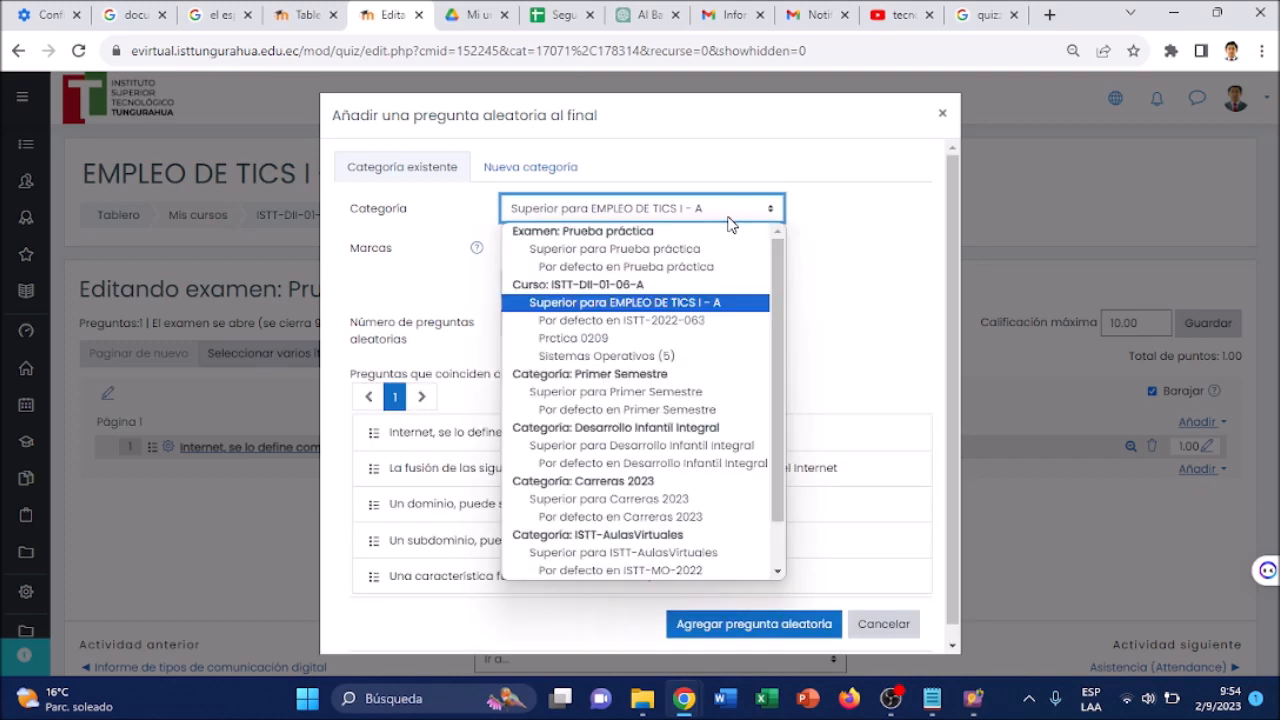
left_click(642, 356)
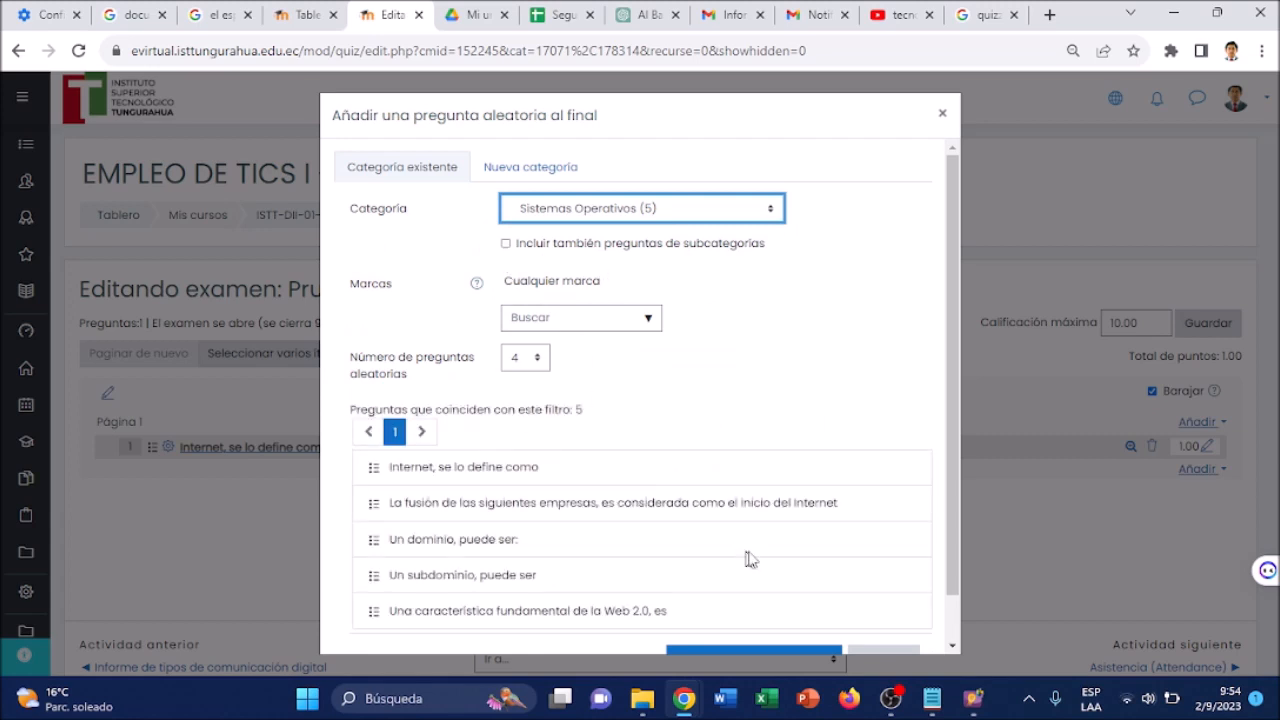
scroll(948, 439, "down", 1)
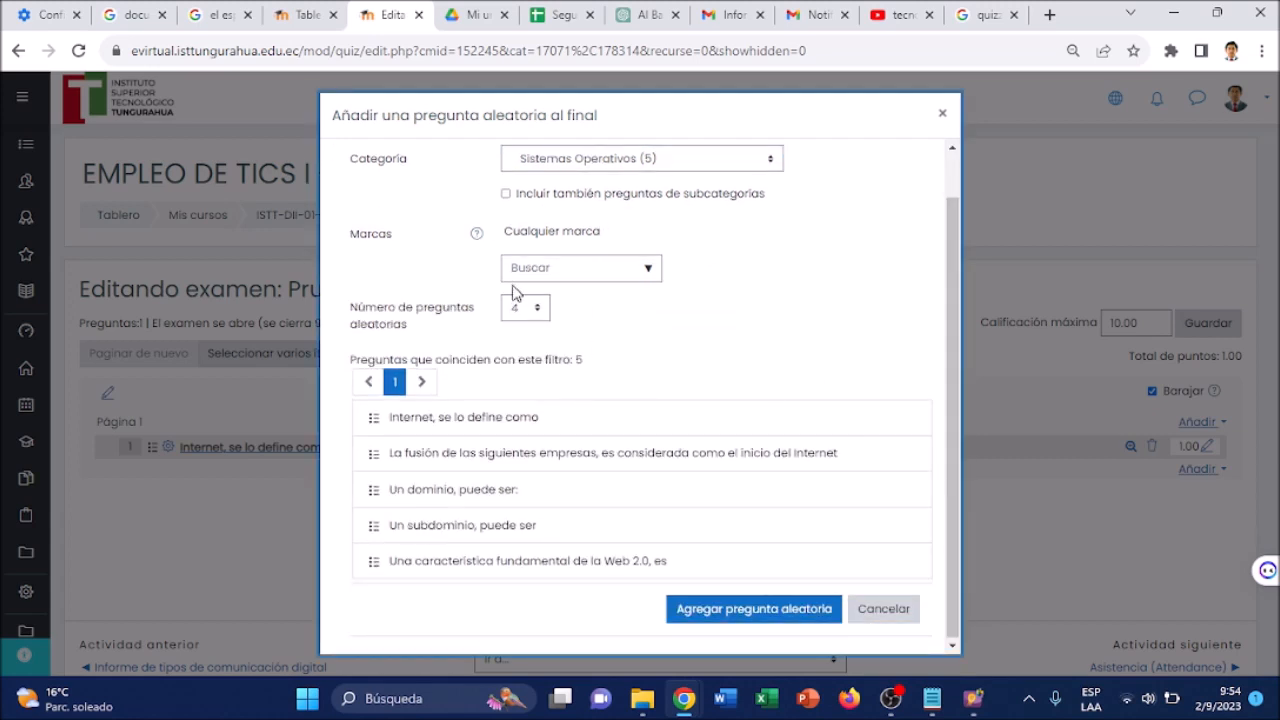
left_click(712, 618)
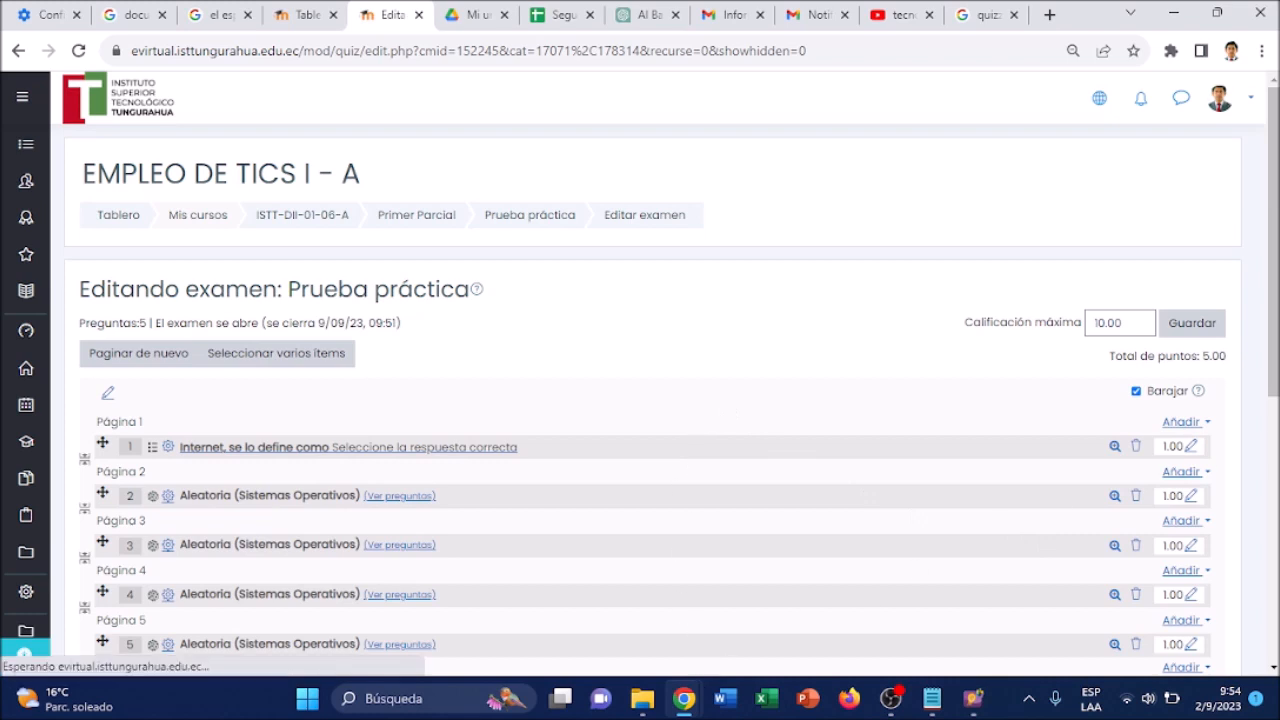
Review the exam's question list, save the maximum grade of 10.00 and return to the Prueba práctica overview page
scroll(279, 288, "down", 2)
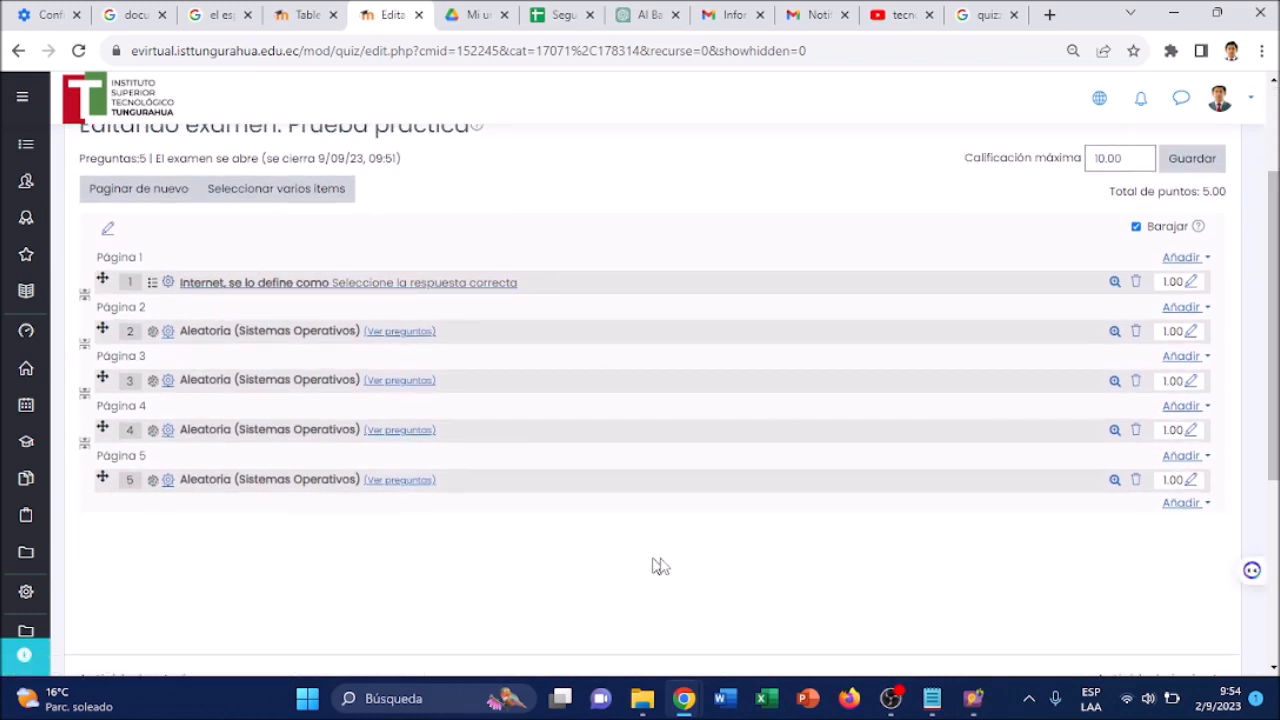
left_click_drag(1273, 409, 1273, 316)
left_click(1203, 324)
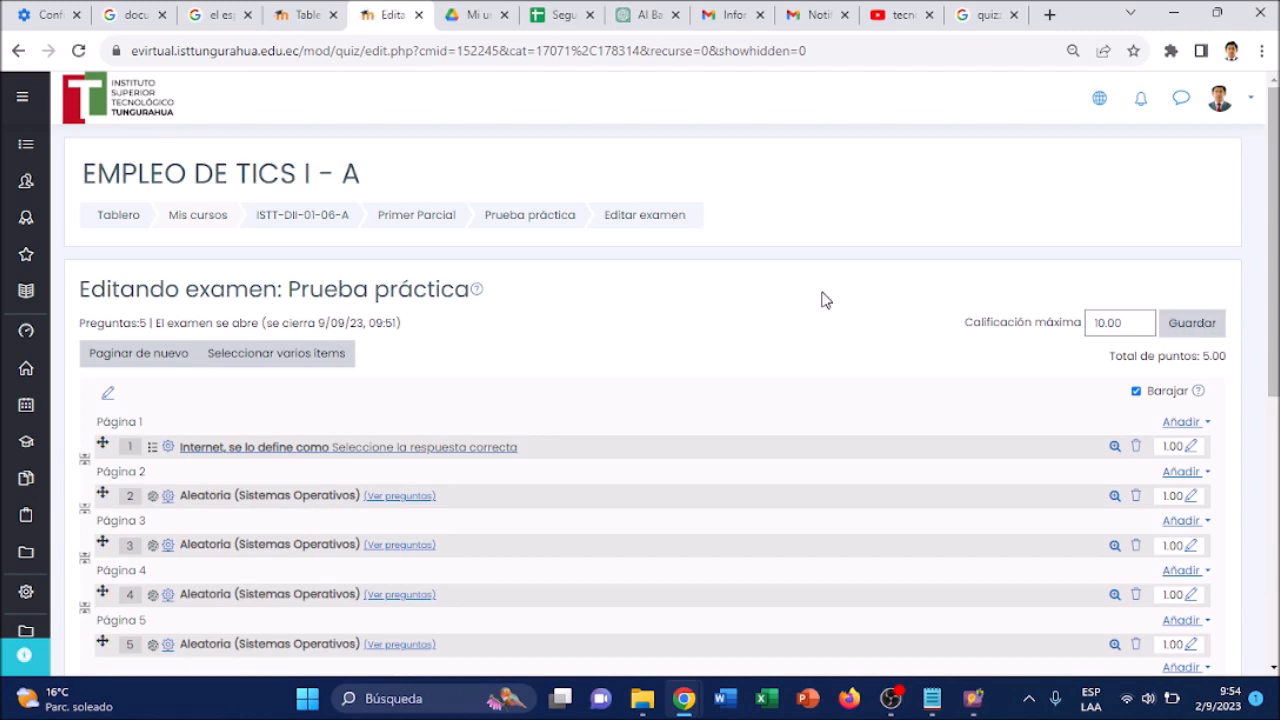
left_click(540, 218)
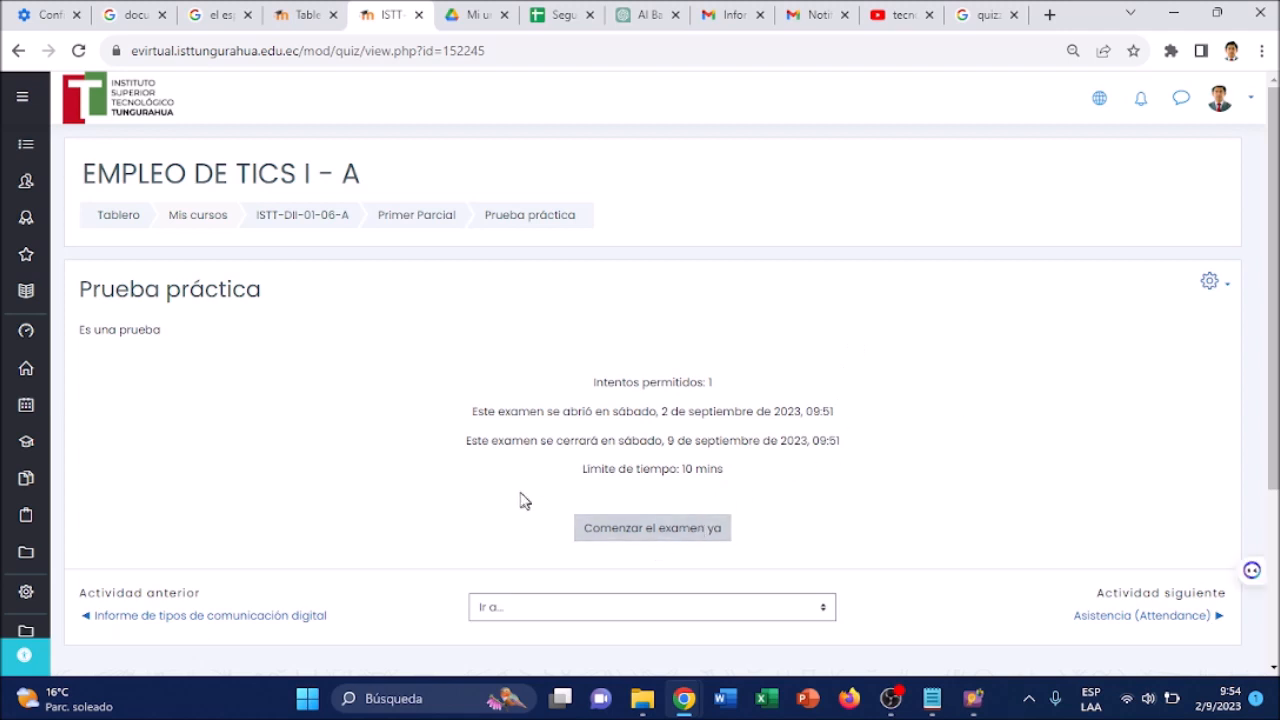
left_click(1225, 290)
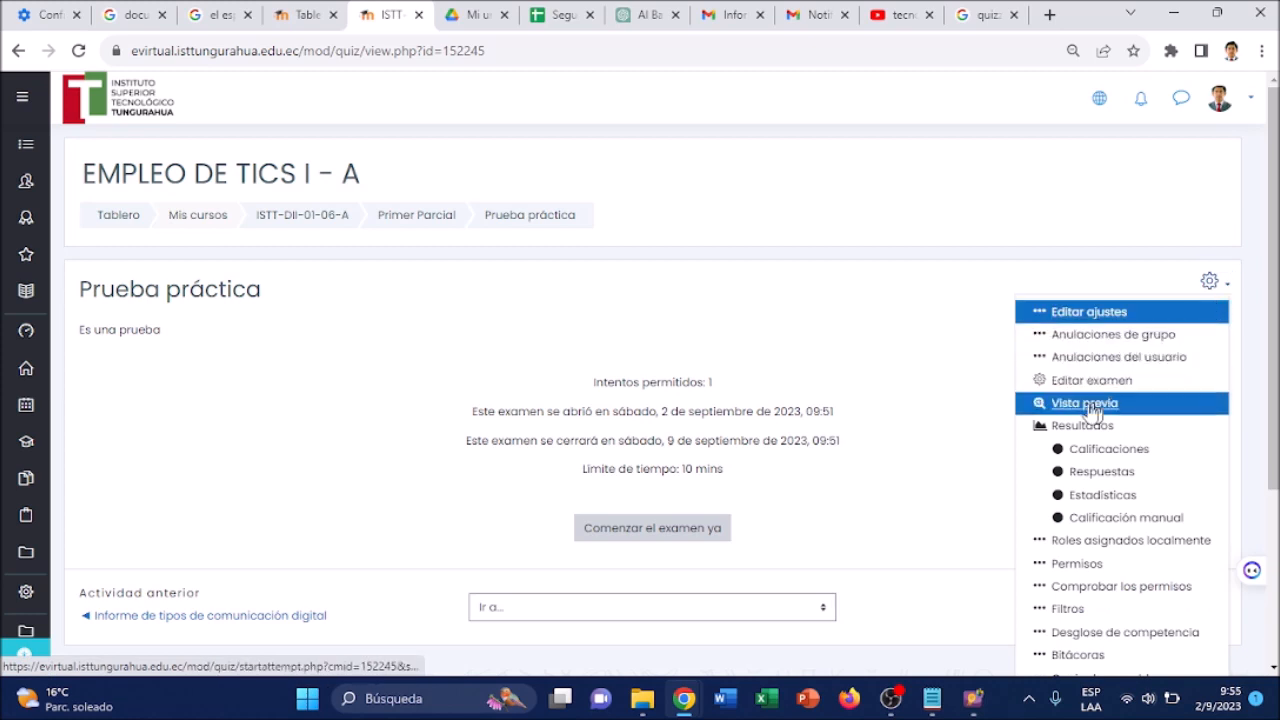
key("Escape")
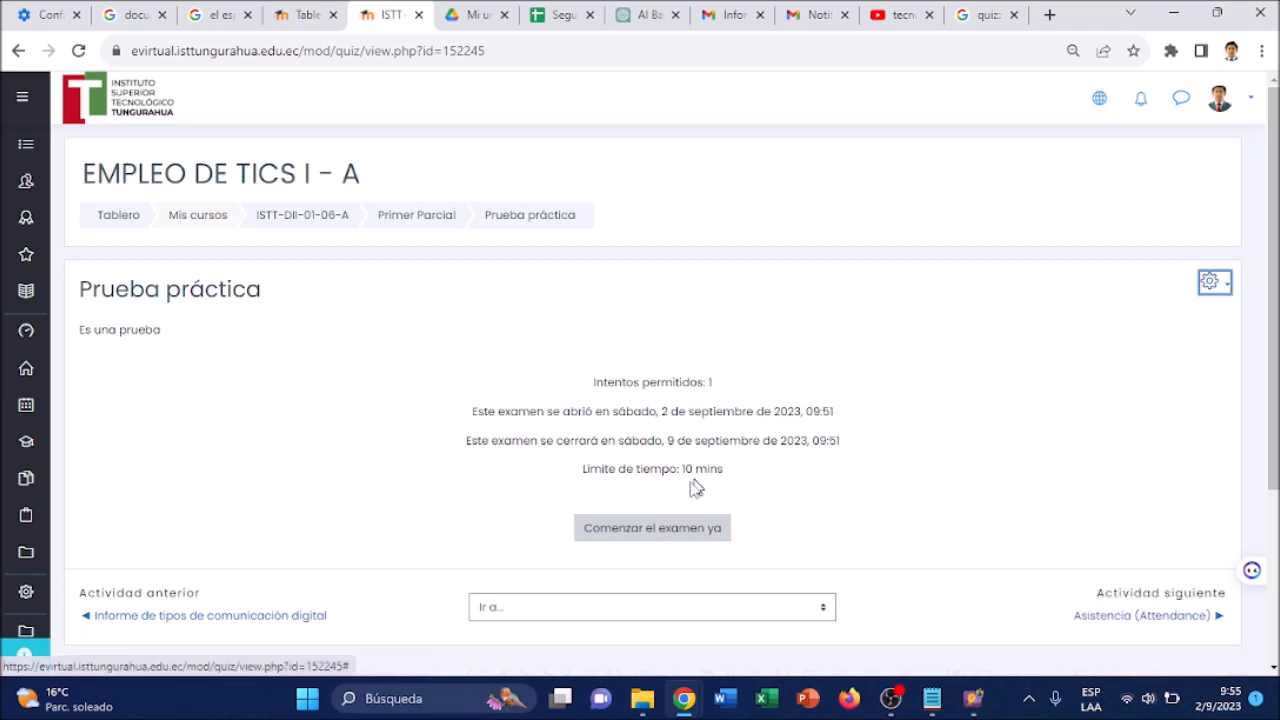
Start an attempt at the Prueba práctica exam to examine questions 1 to 5, and return to the Primer Parcial section
left_click(639, 536)
left_click(586, 470)
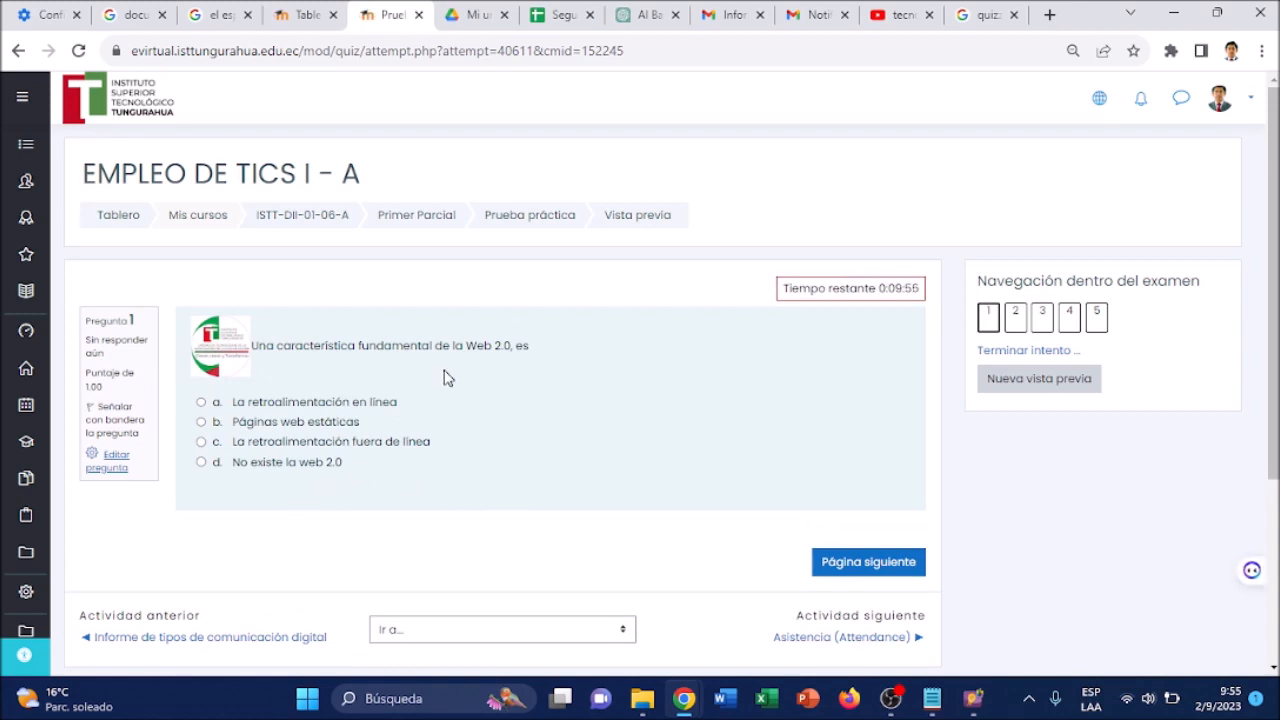
left_click(1014, 318)
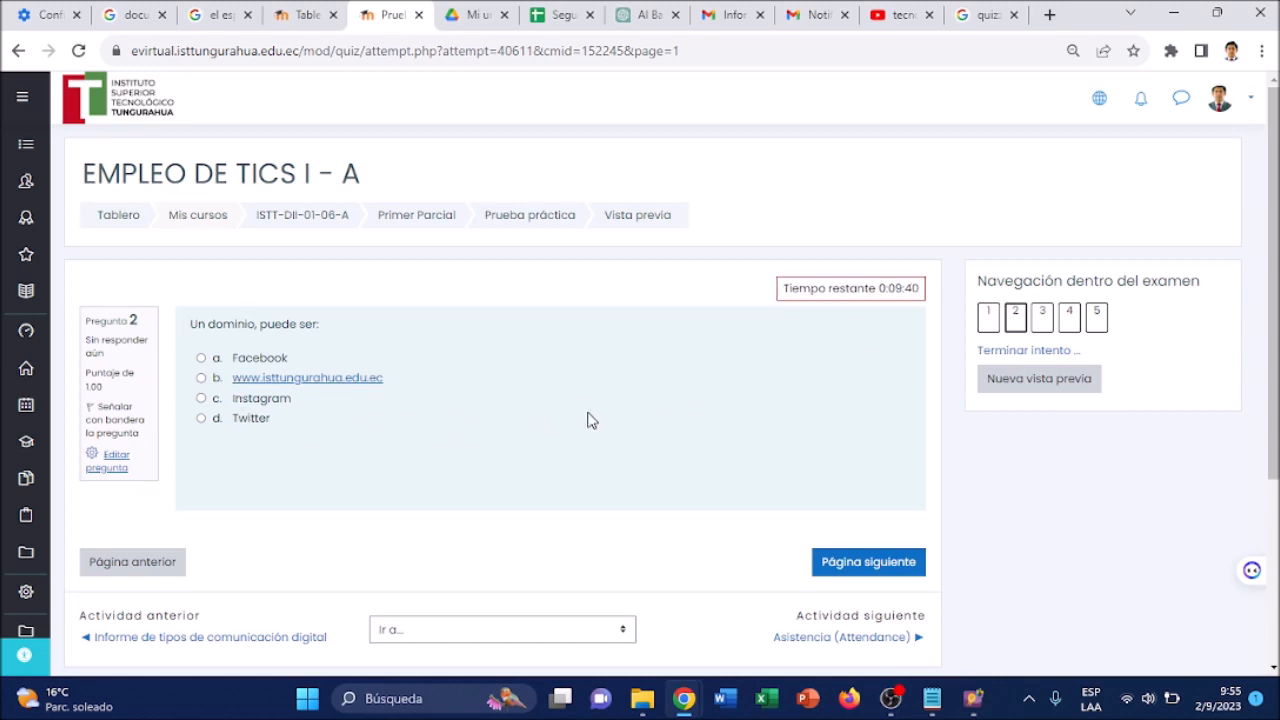
left_click(1041, 323)
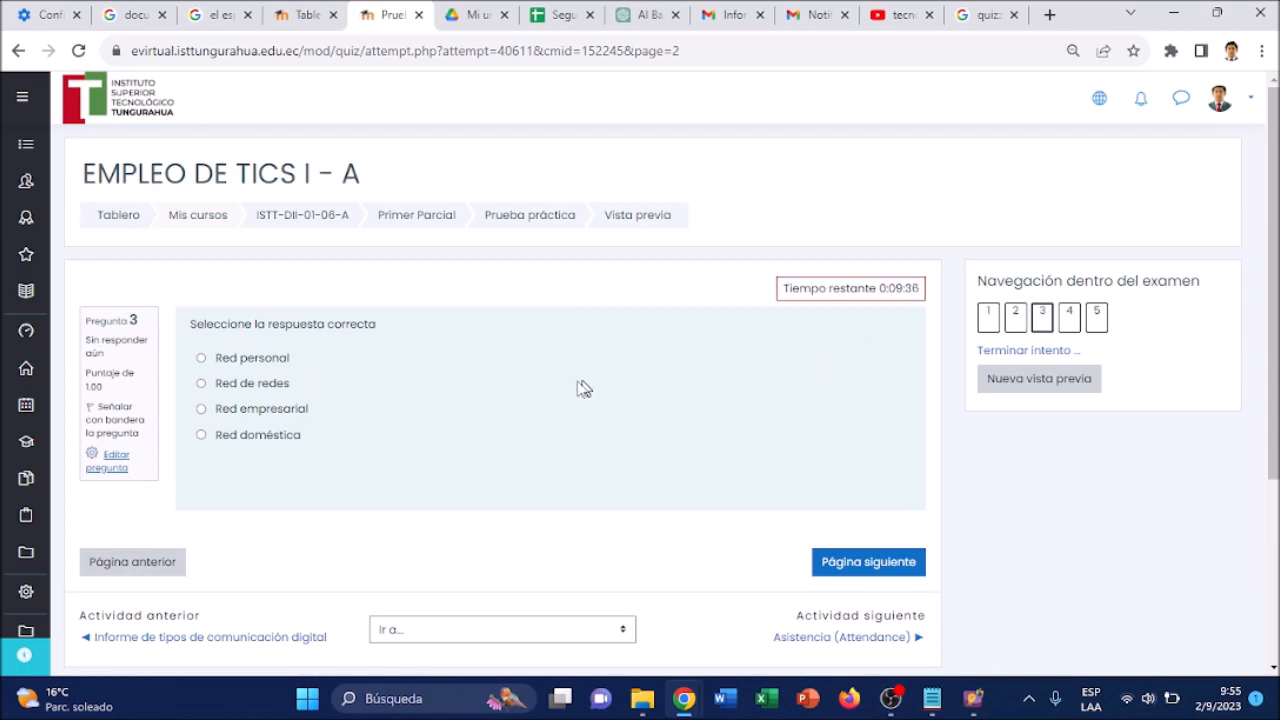
left_click(1069, 330)
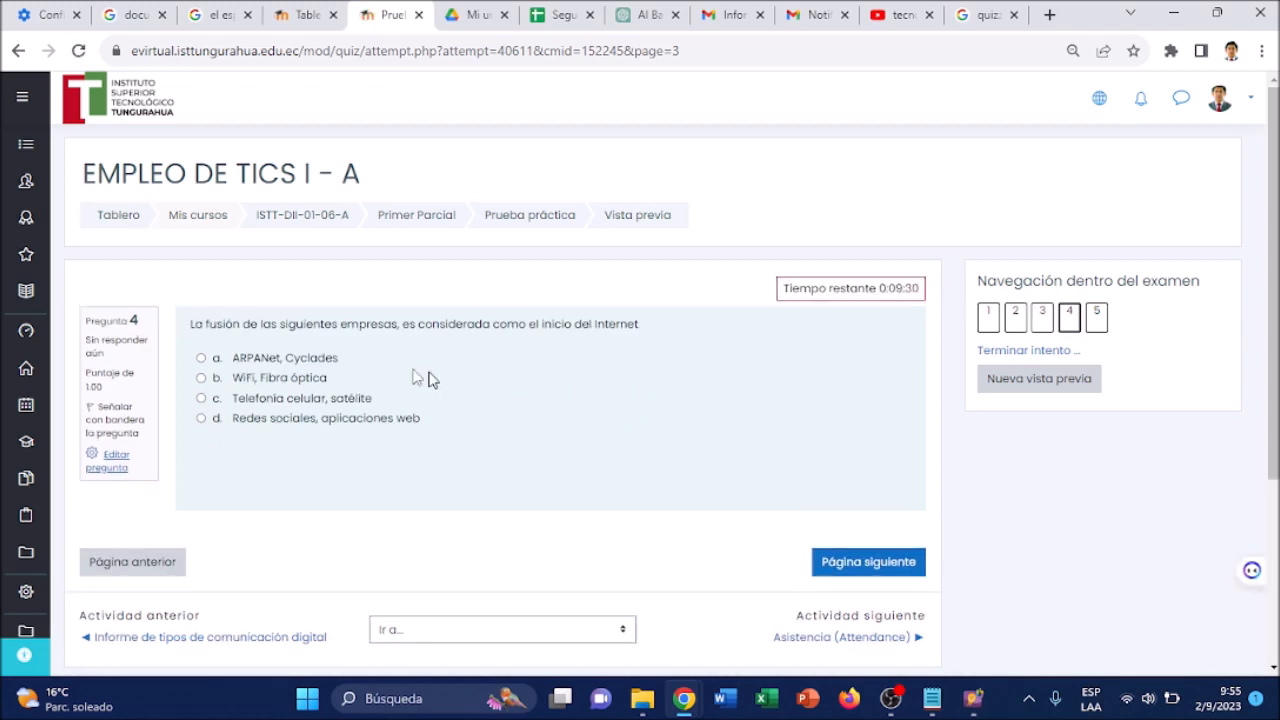
left_click(1098, 322)
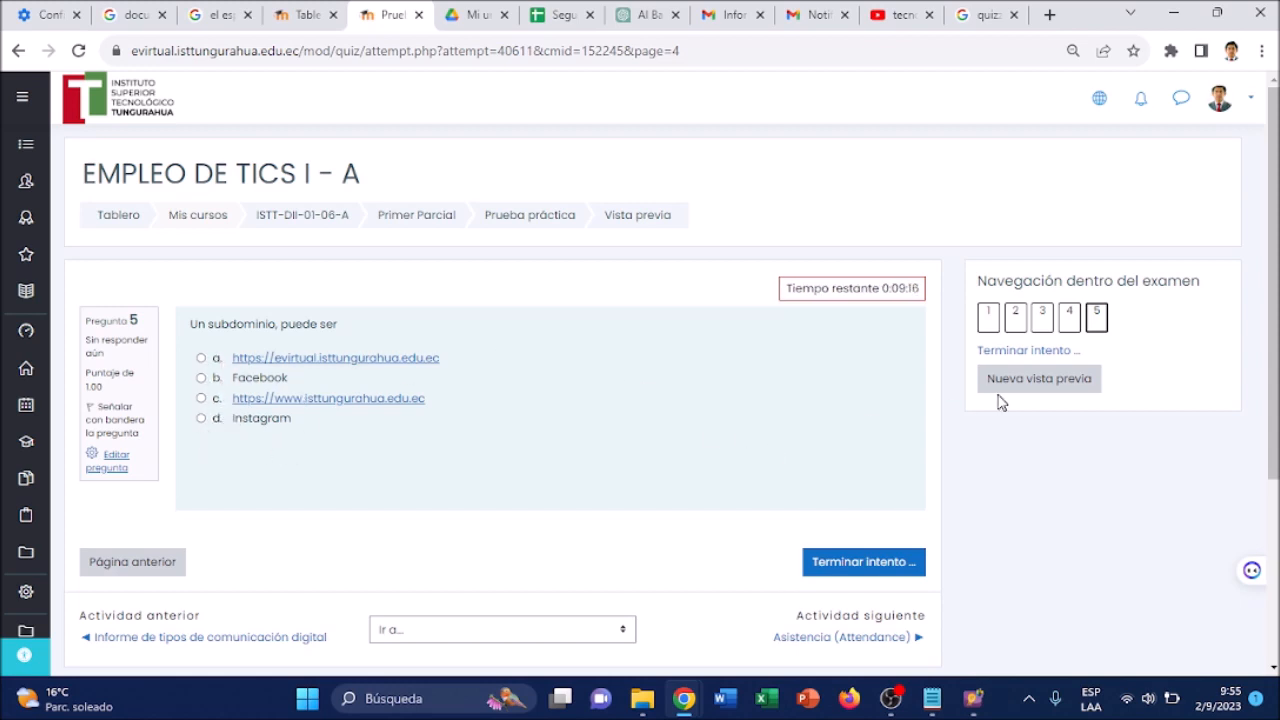
left_click(537, 218)
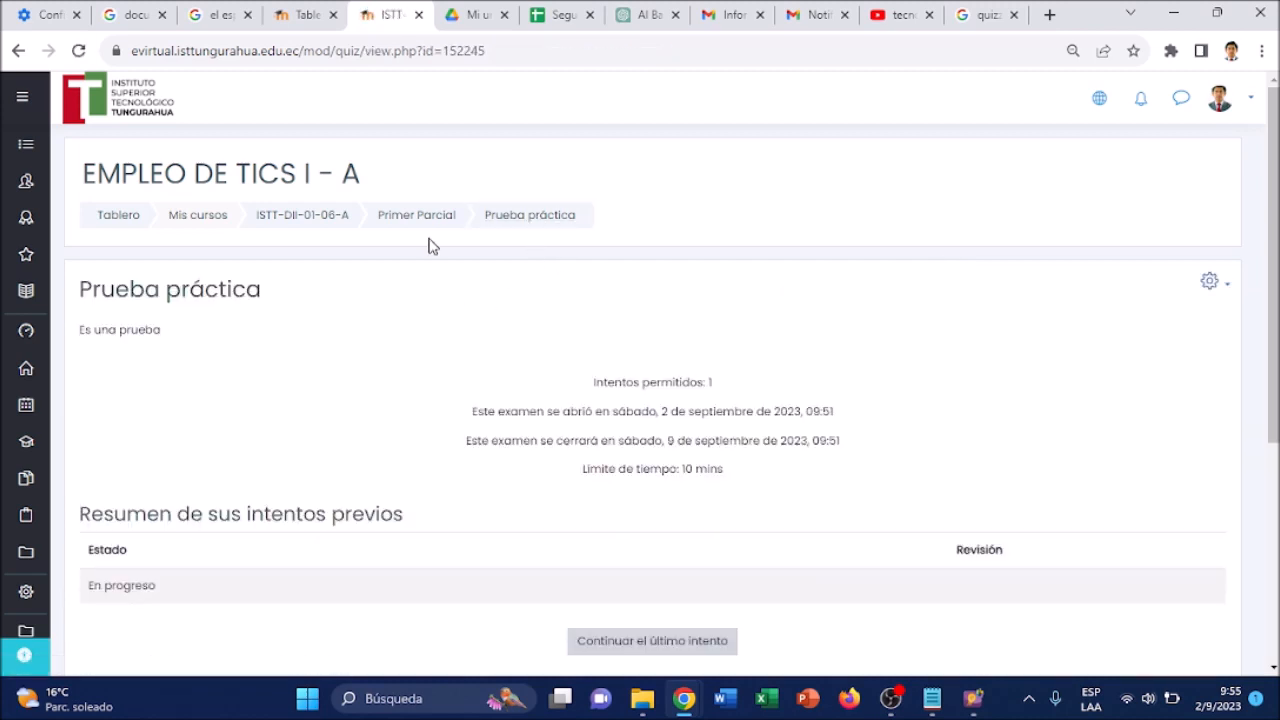
left_click(420, 218)
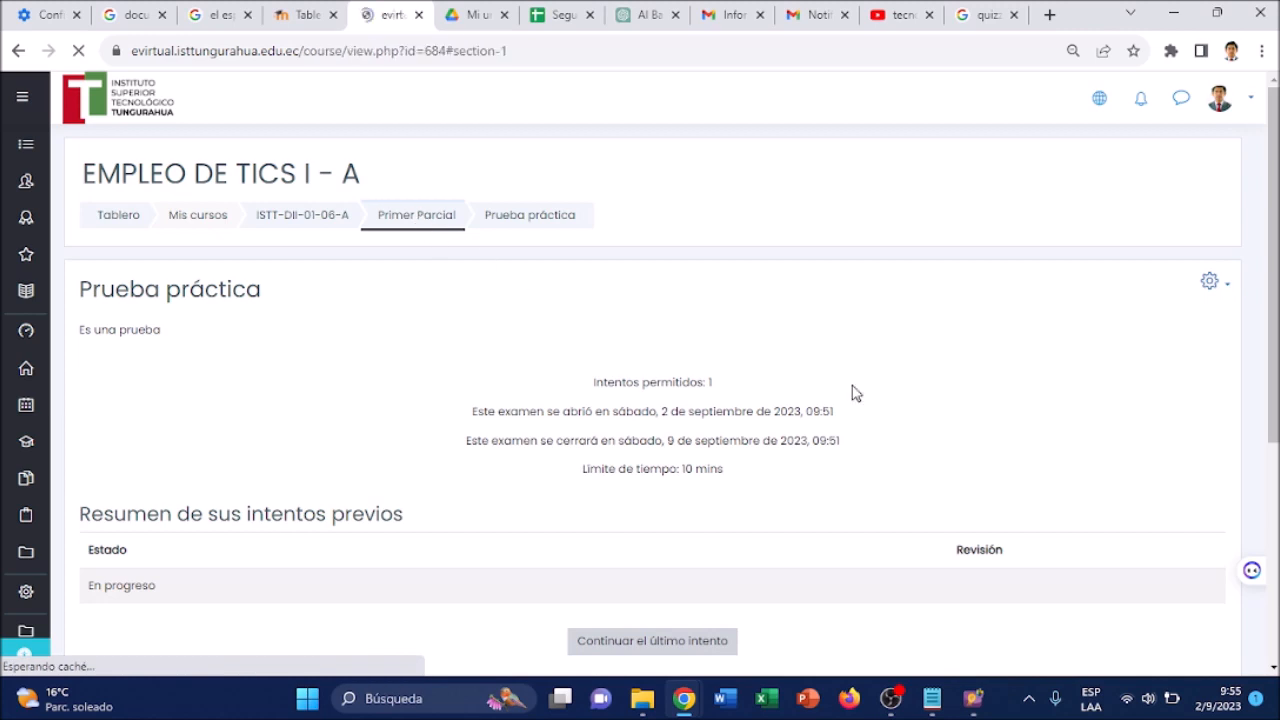